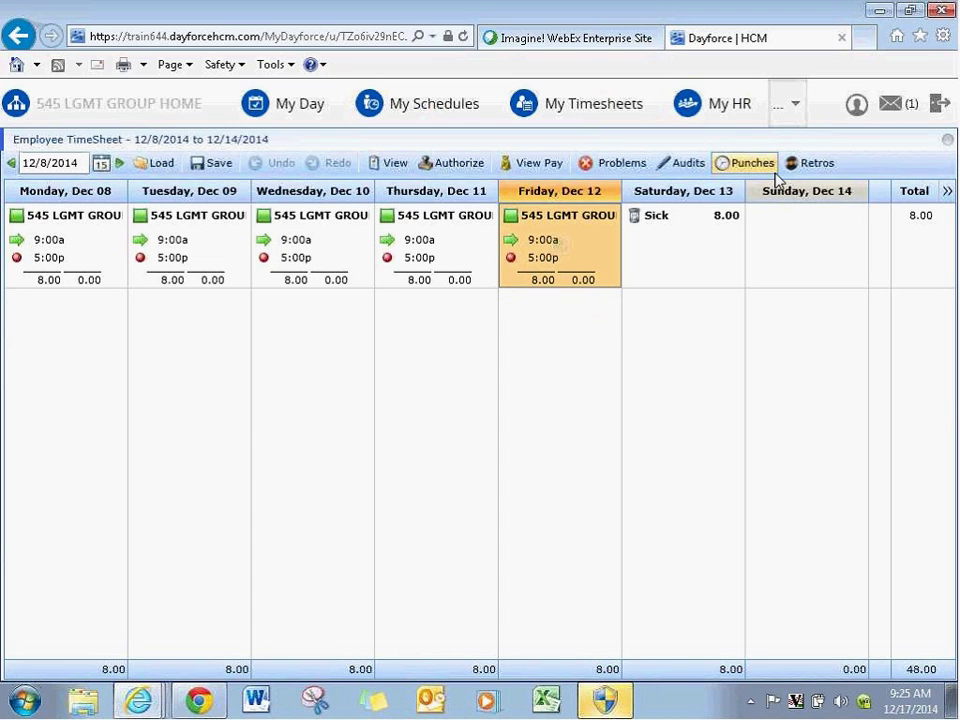
Leave the employee timesheet and return to the My Day page.
click(801, 108)
mouse_move(729, 150)
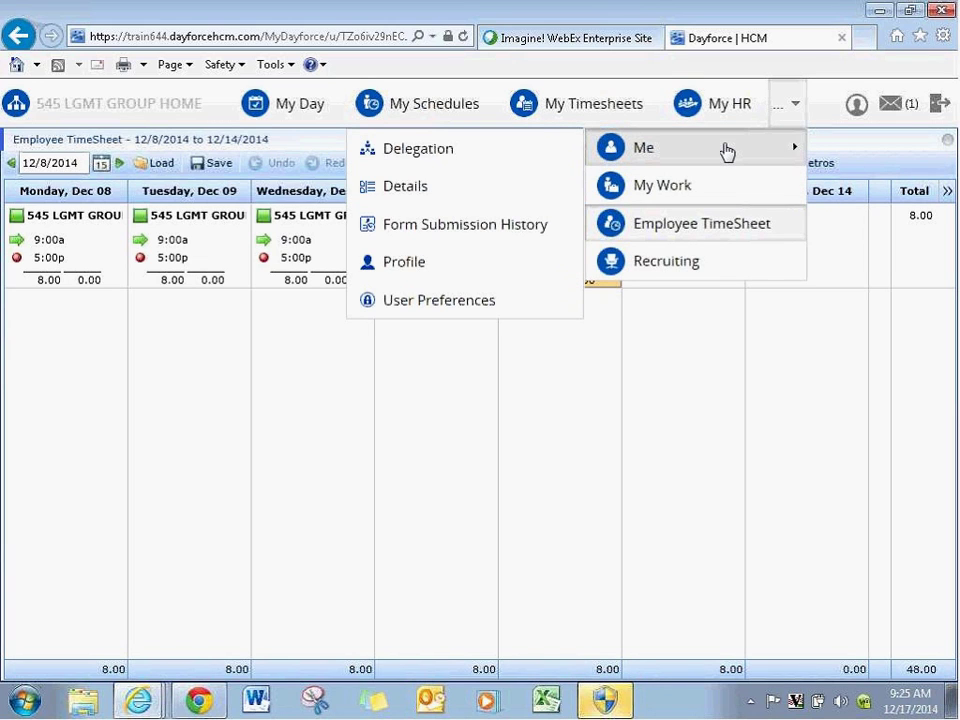
click(795, 112)
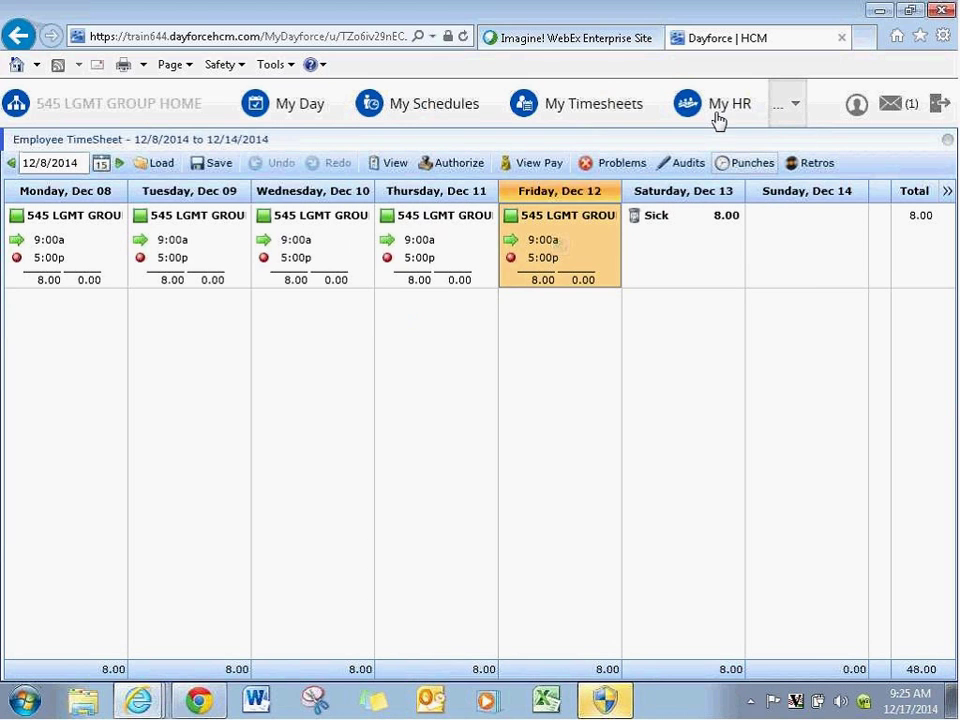
click(289, 112)
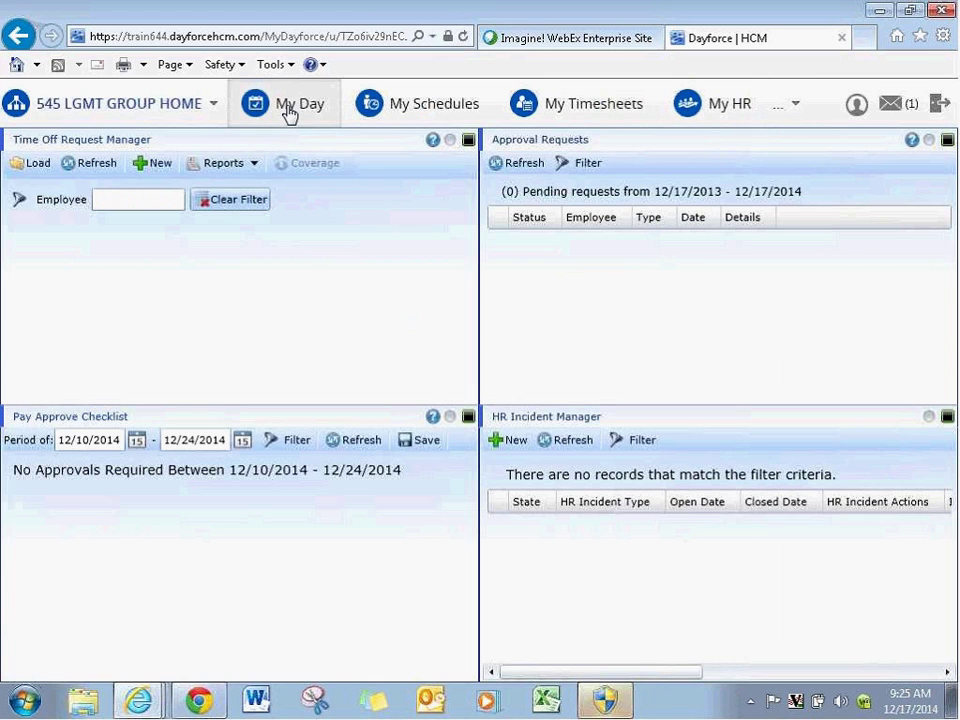
Open the signed-in employee's own Profile page from the Me section.
click(797, 108)
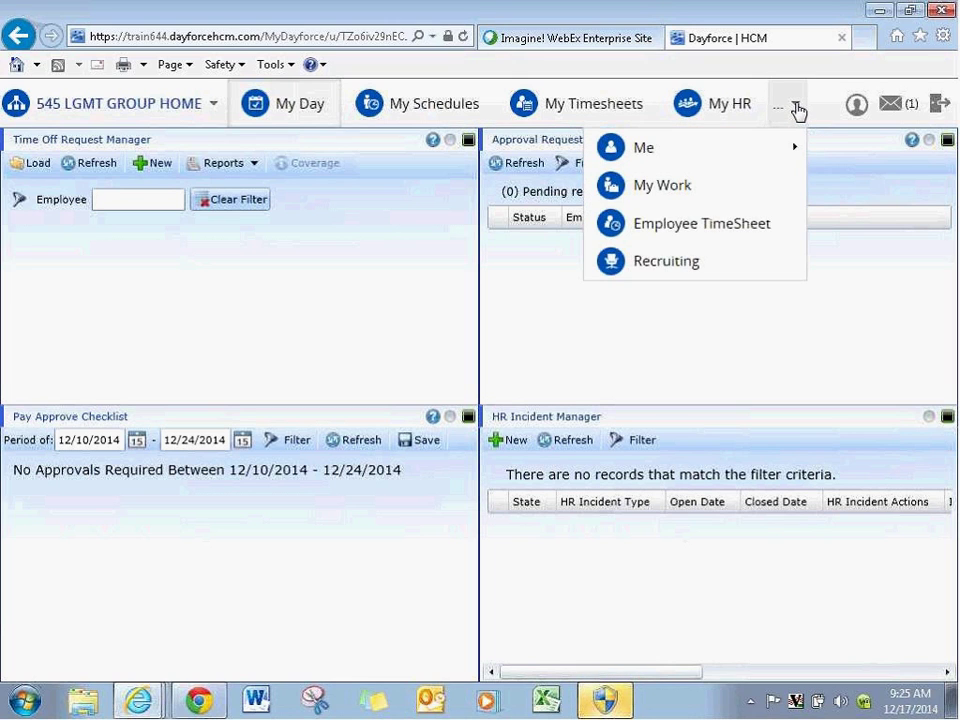
mouse_move(720, 150)
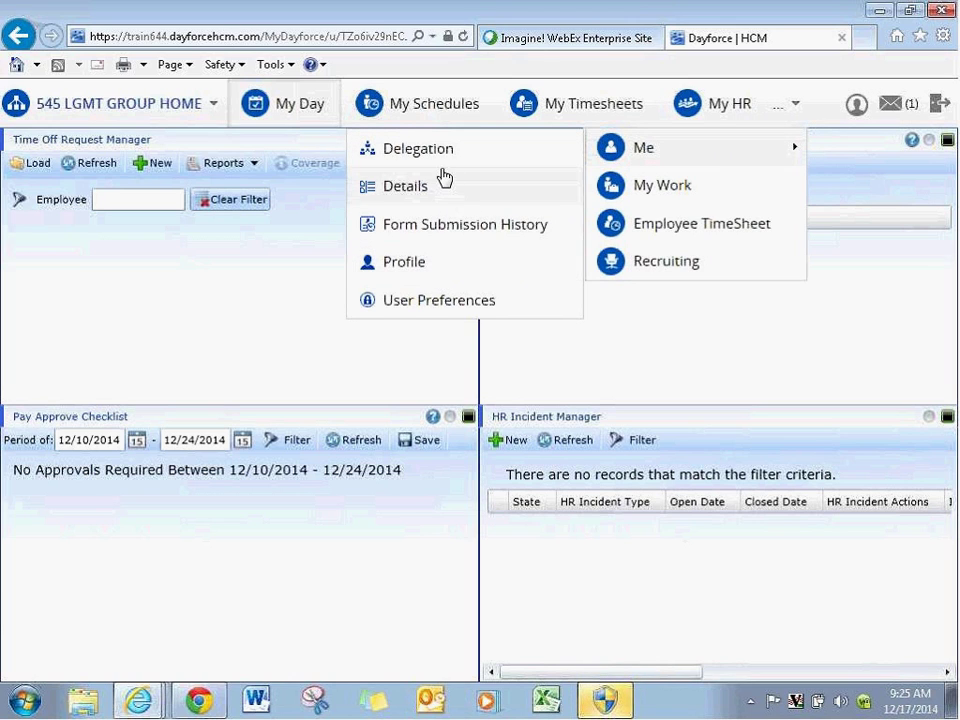
click(427, 262)
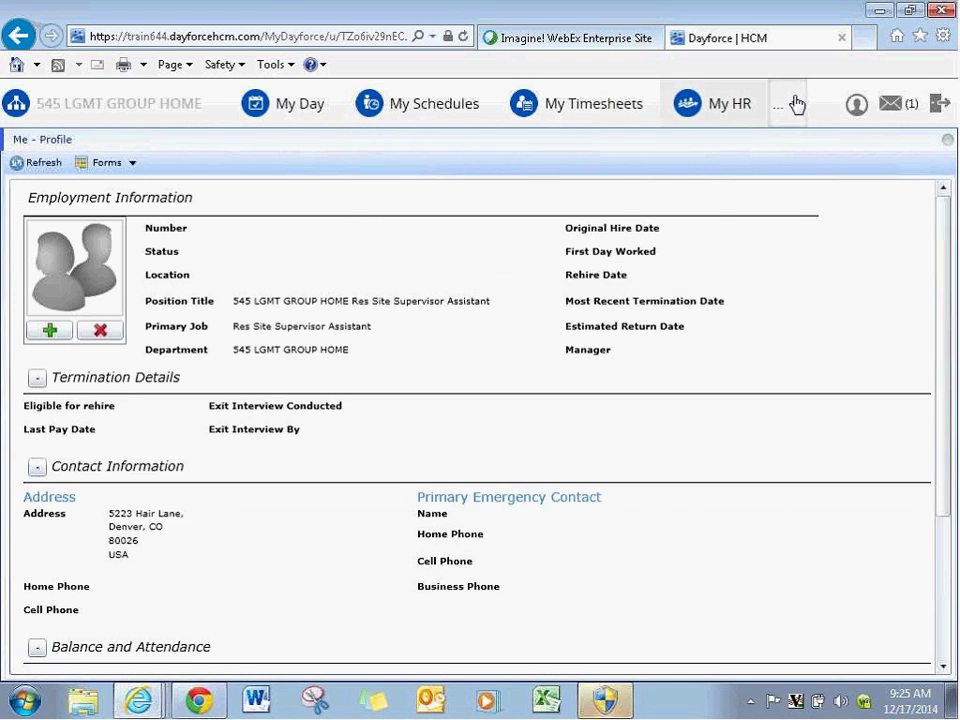
Go to the My Work page with the employee's own time-away requests.
click(796, 103)
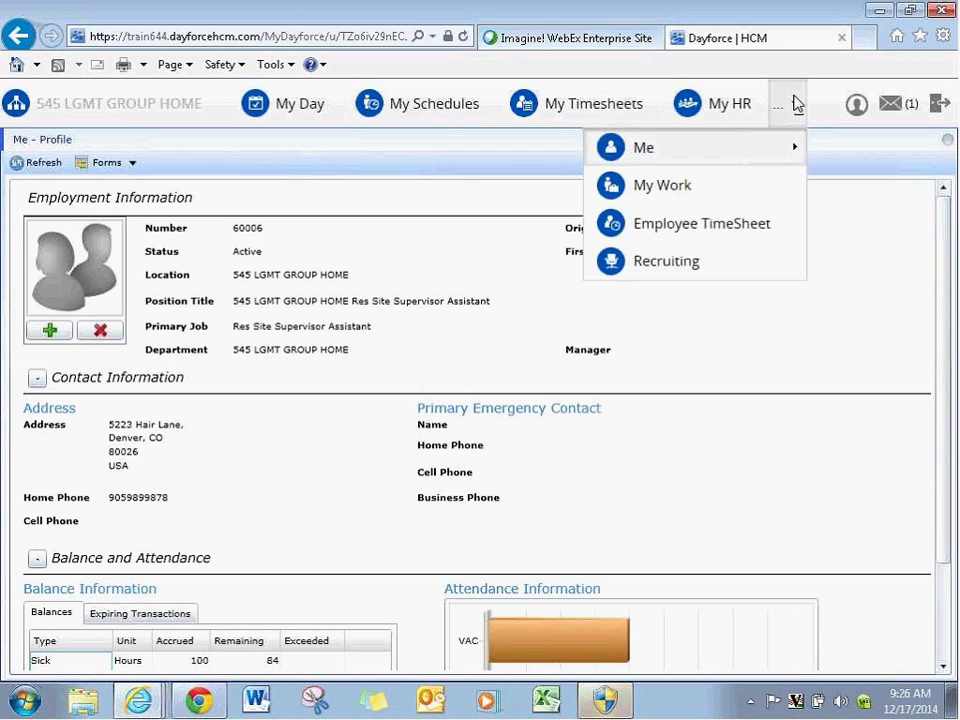
click(709, 191)
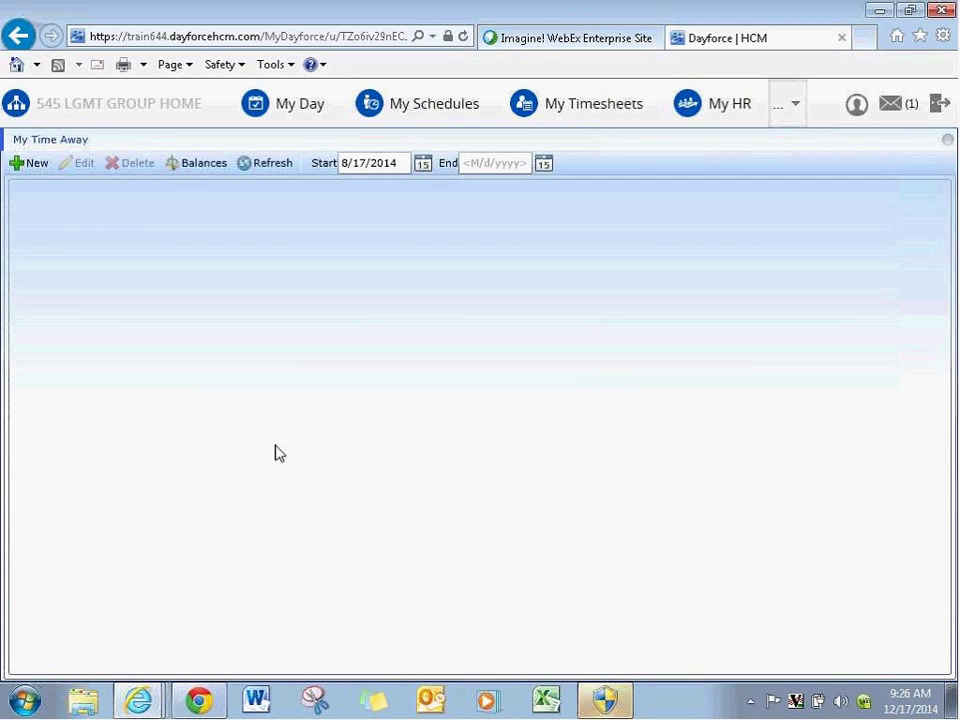
click(791, 110)
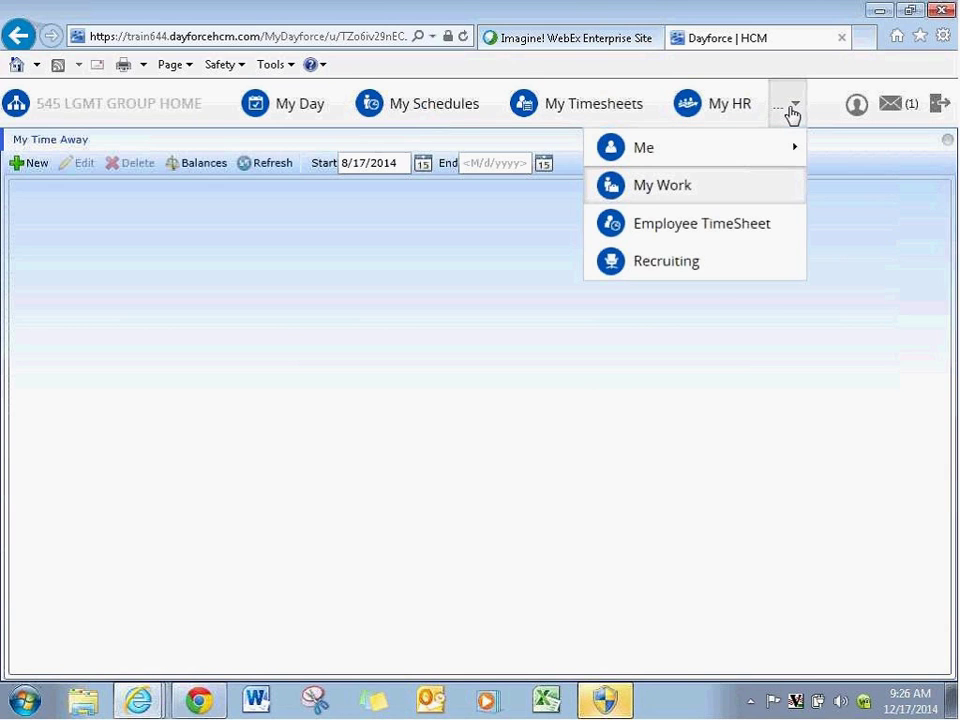
click(665, 193)
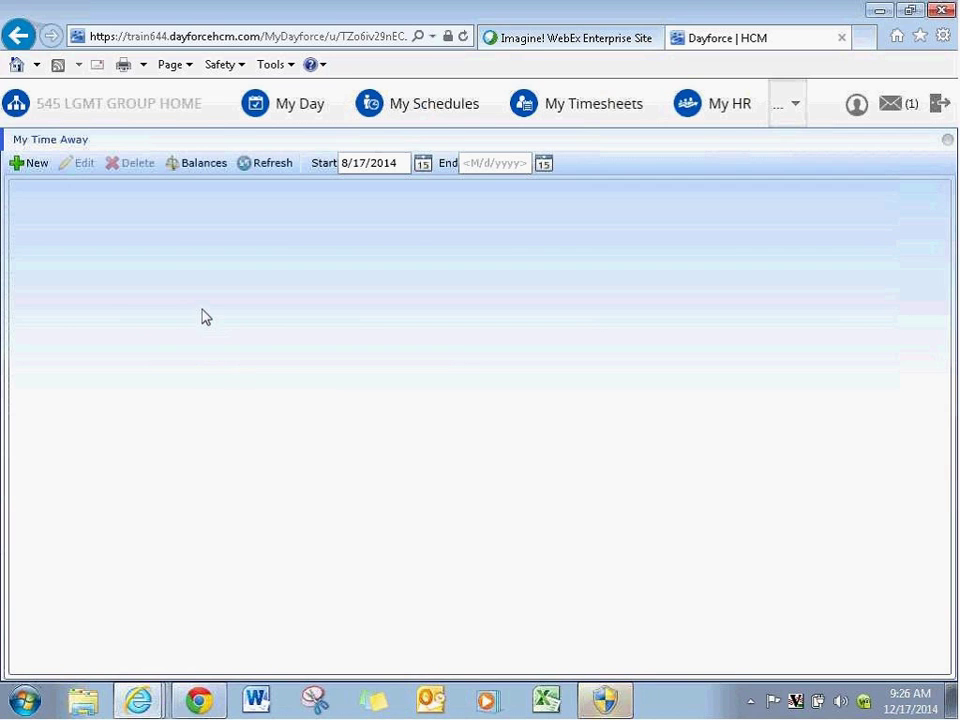
click(25, 166)
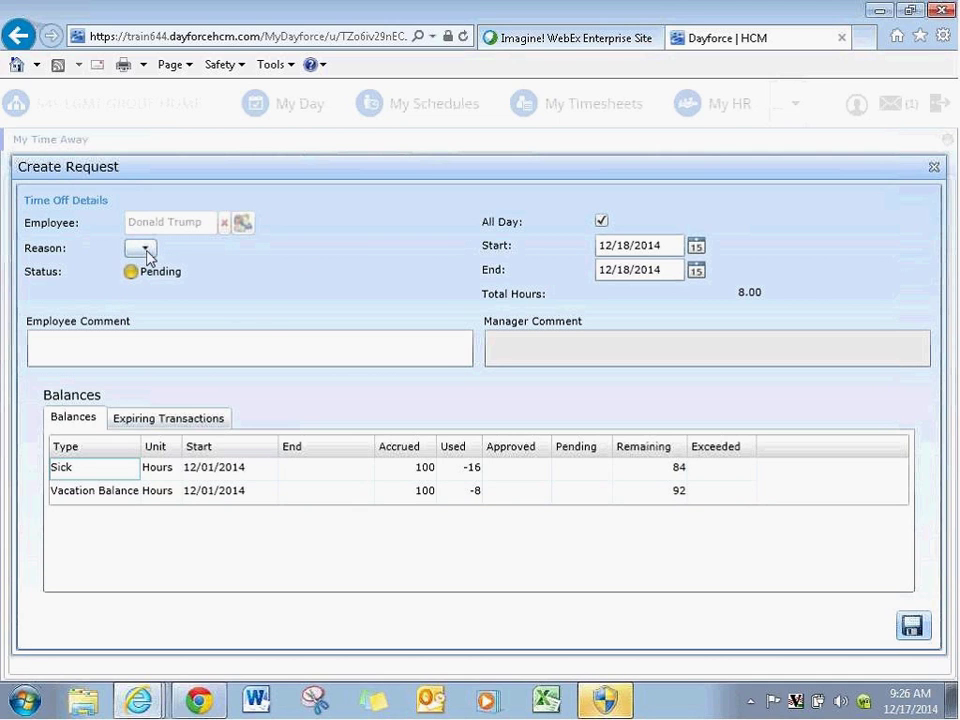
click(146, 251)
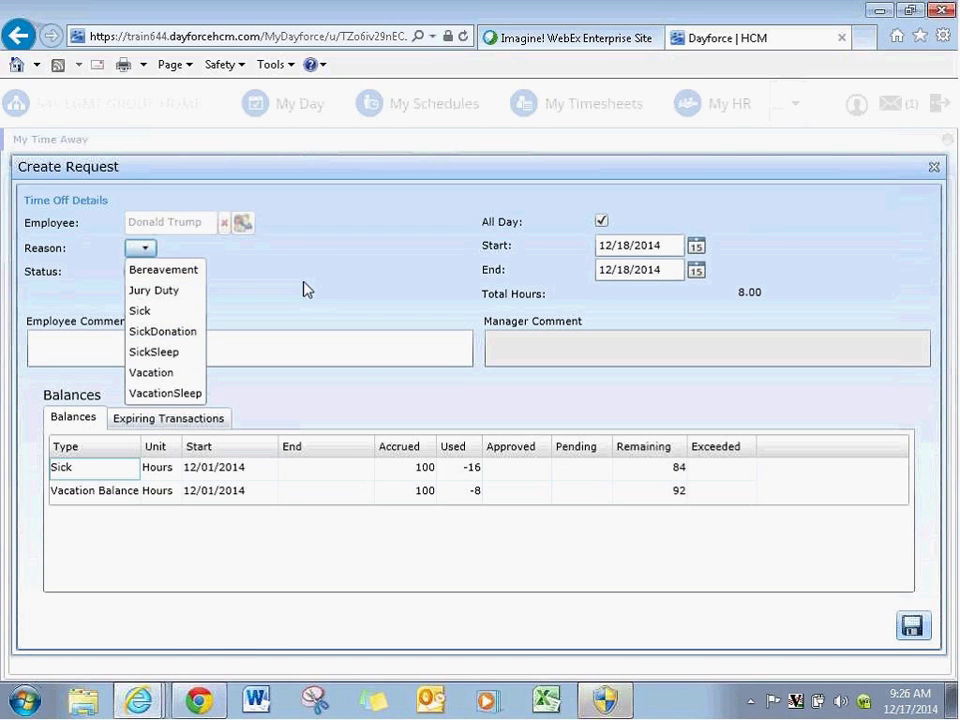
click(166, 312)
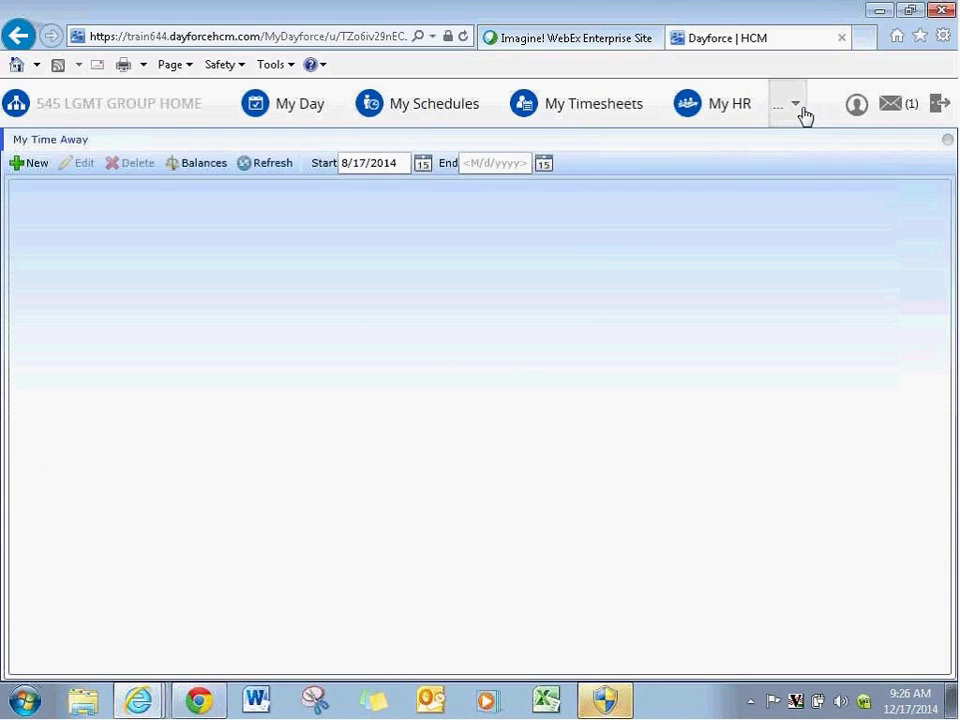
click(803, 115)
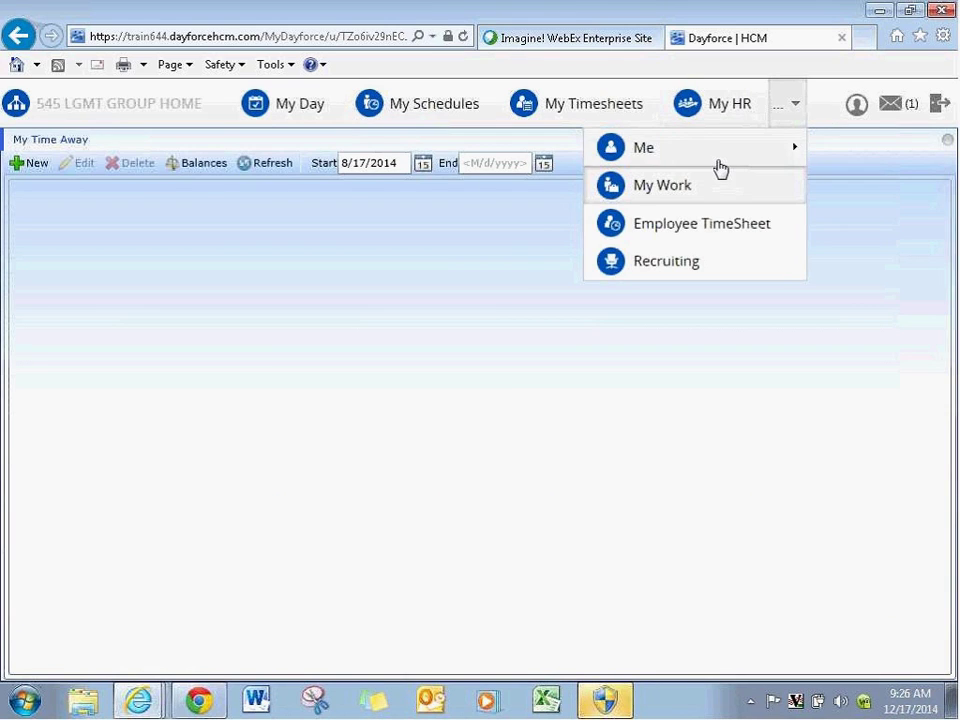
click(711, 190)
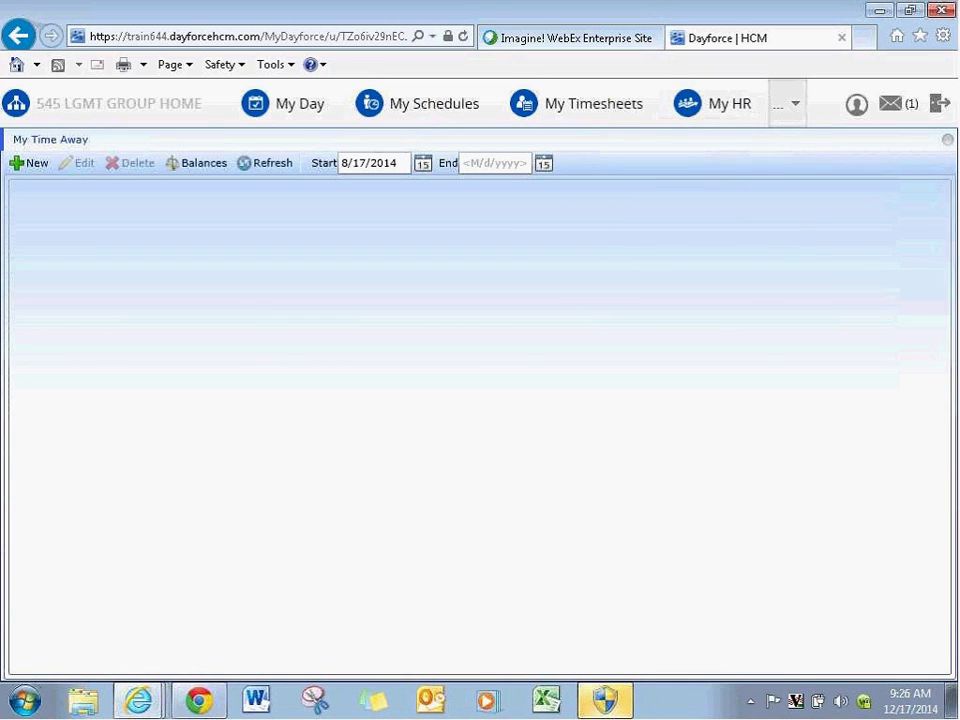
click(789, 110)
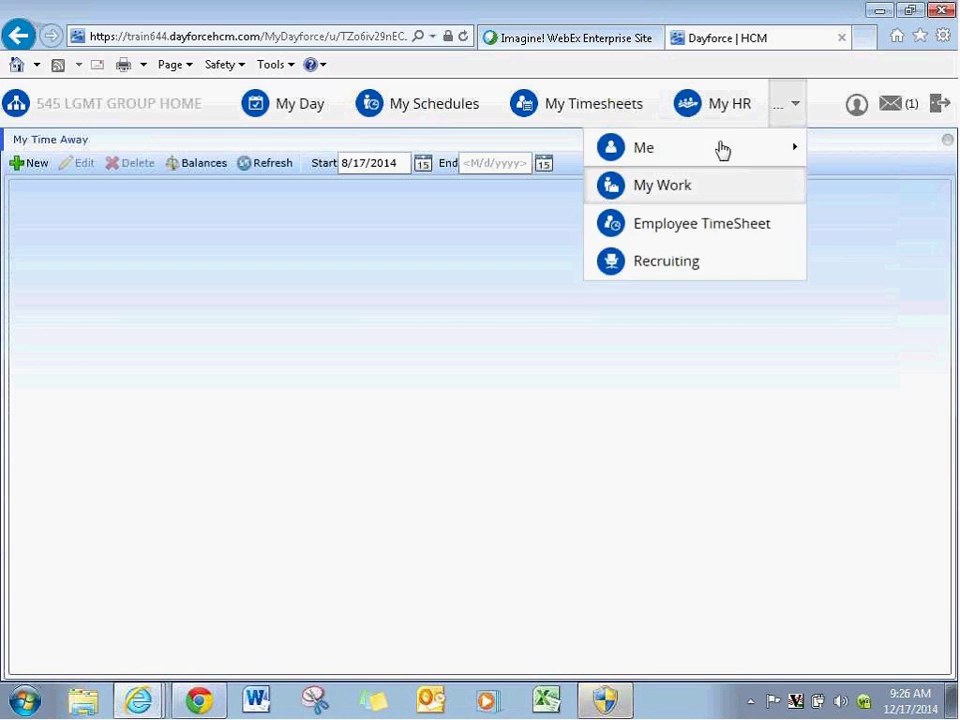
click(636, 197)
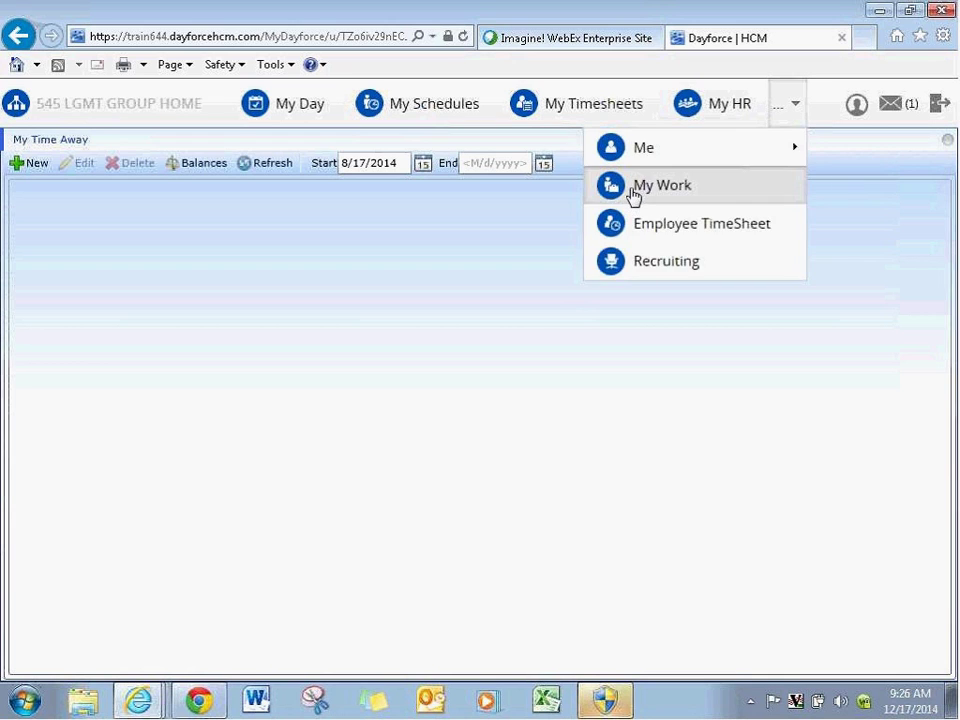
Create an all-day time-off request with reason Vacation for 12/19/2014, leave the comment empty, and submit it.
click(28, 164)
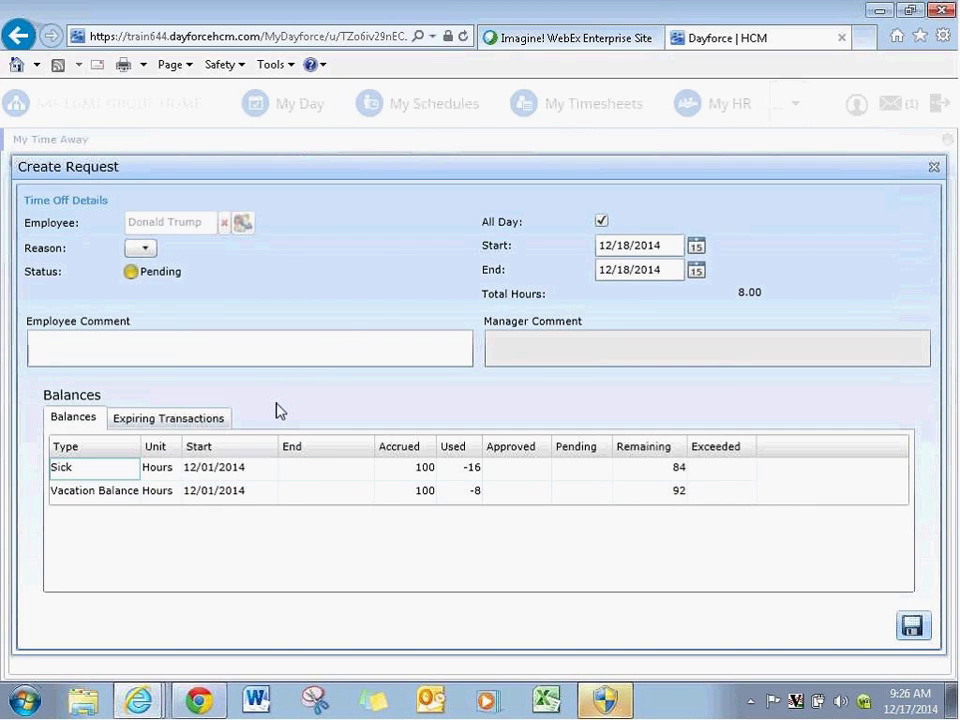
click(150, 251)
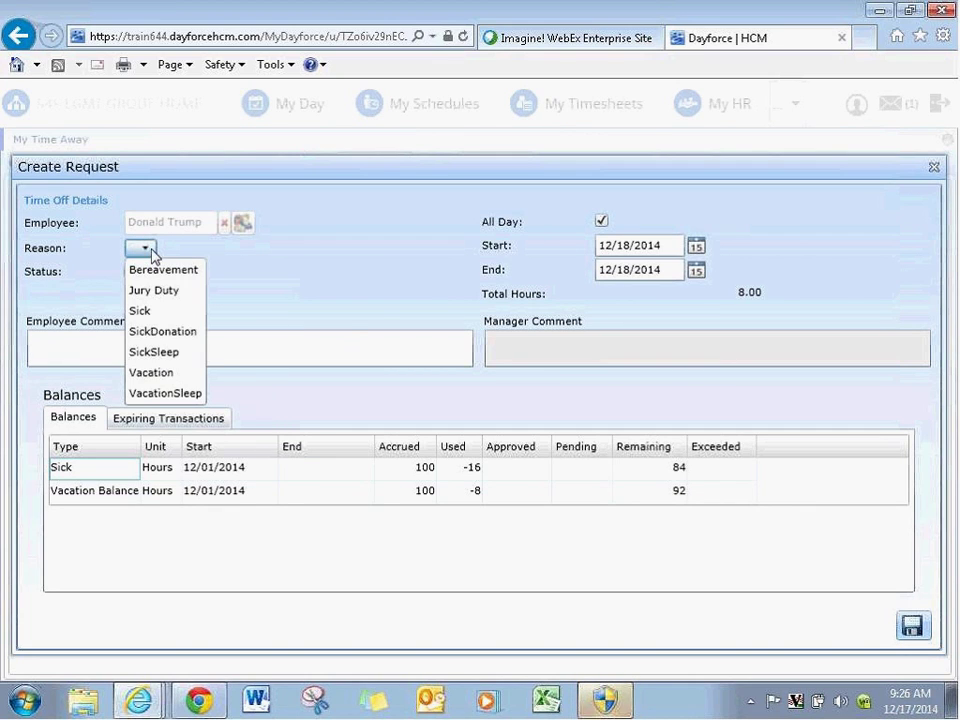
click(152, 376)
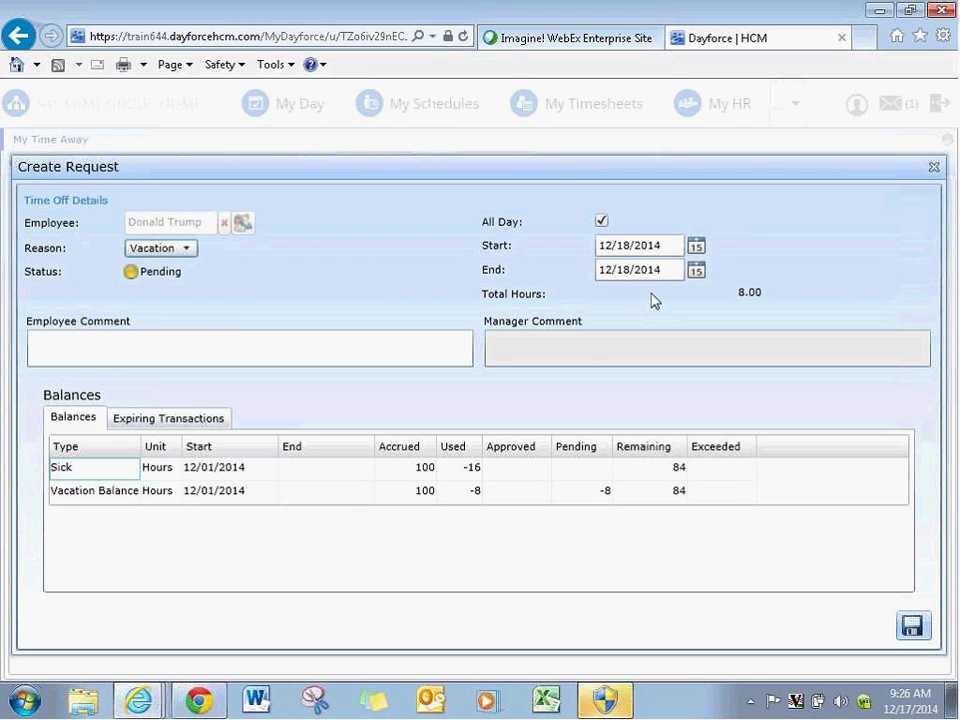
click(696, 246)
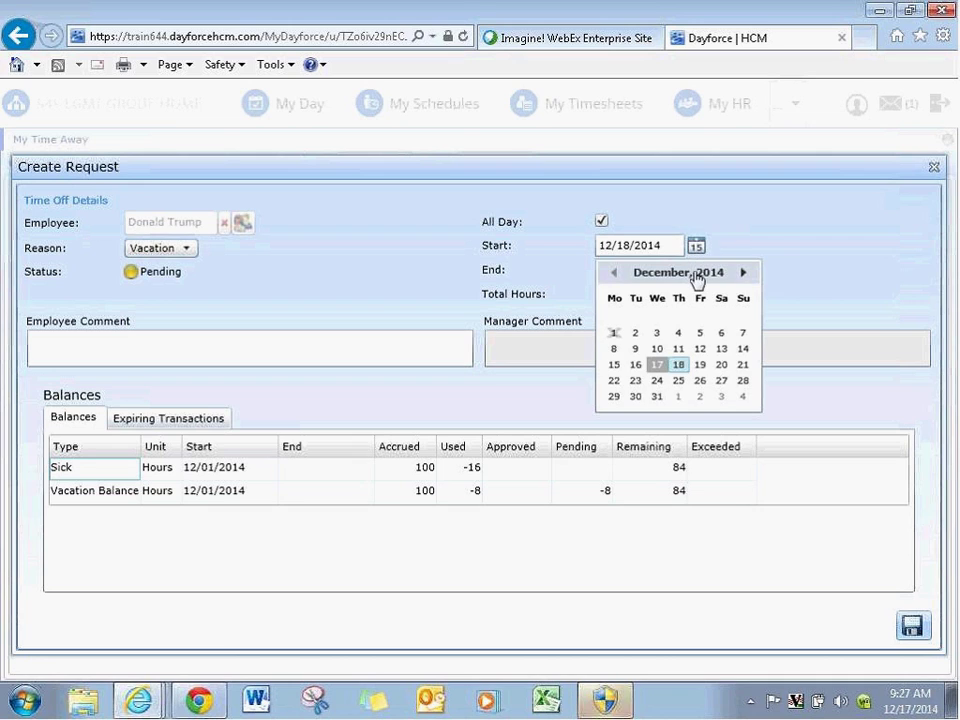
click(700, 366)
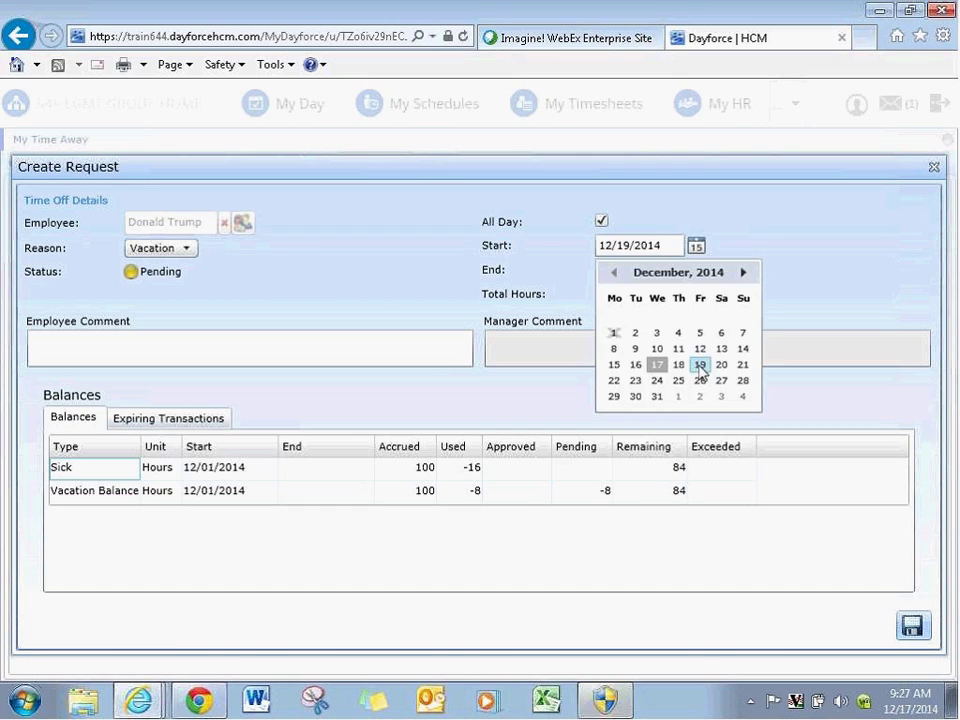
click(38, 353)
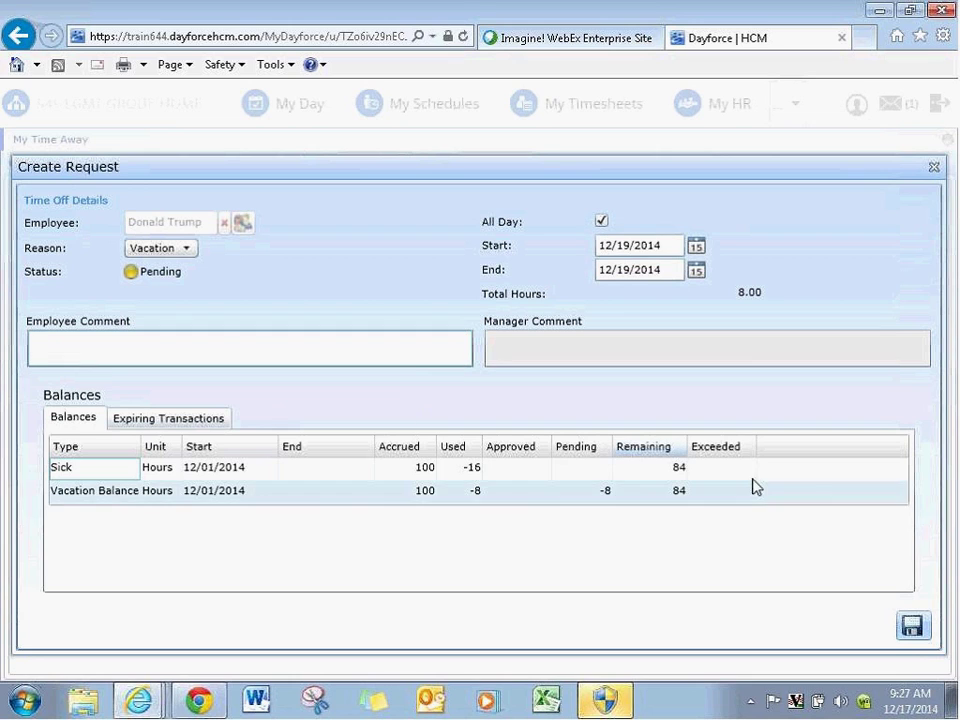
click(912, 626)
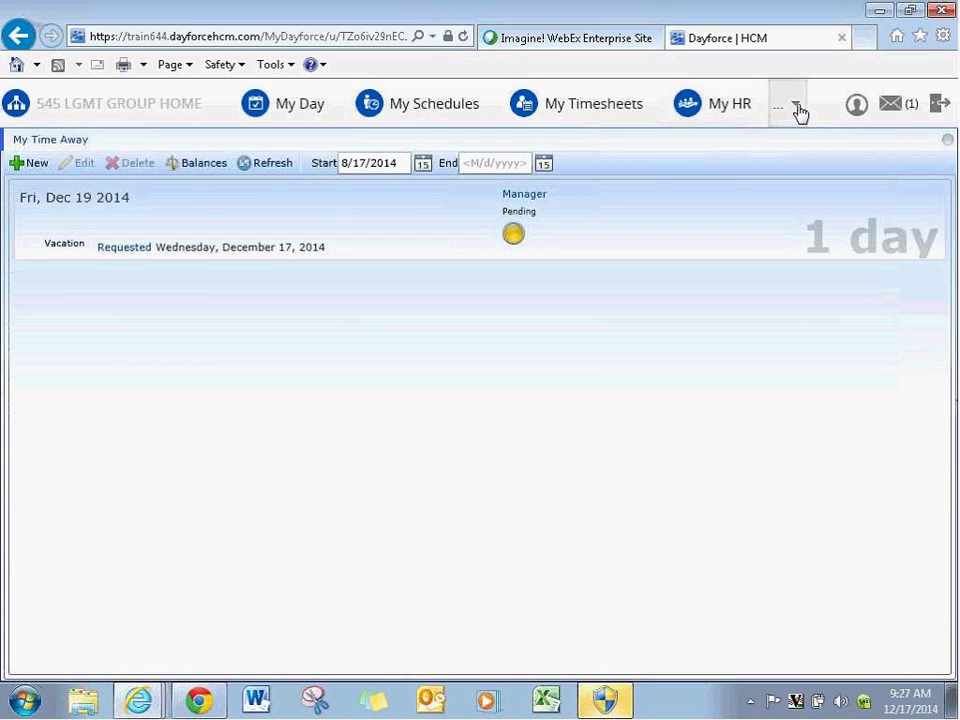
Return to the My Day page and show the additional pages available under Me.
click(306, 111)
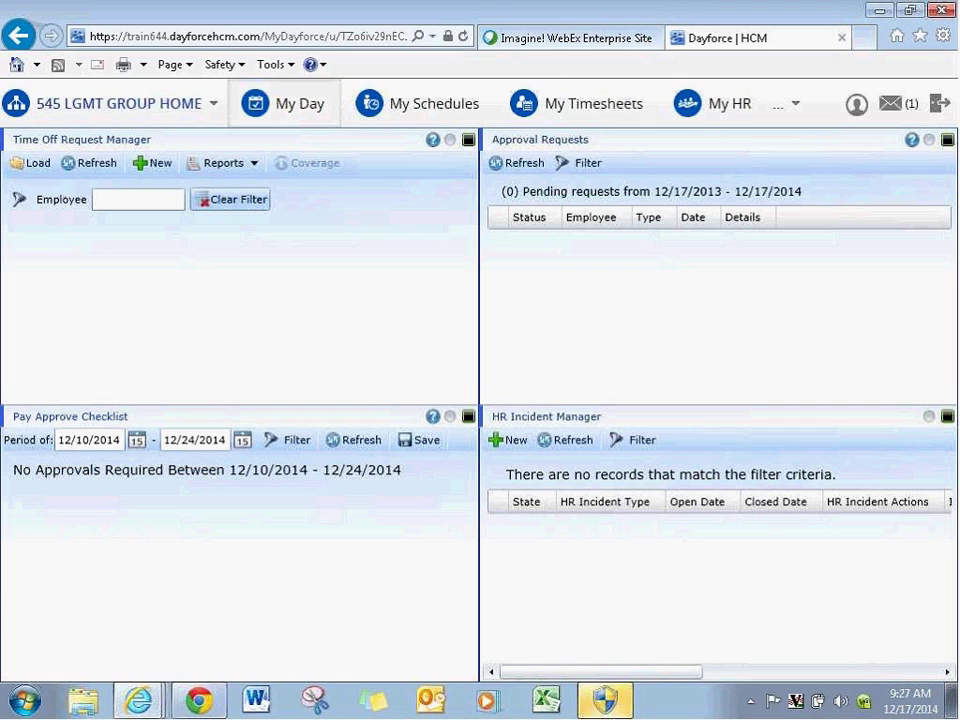
click(797, 104)
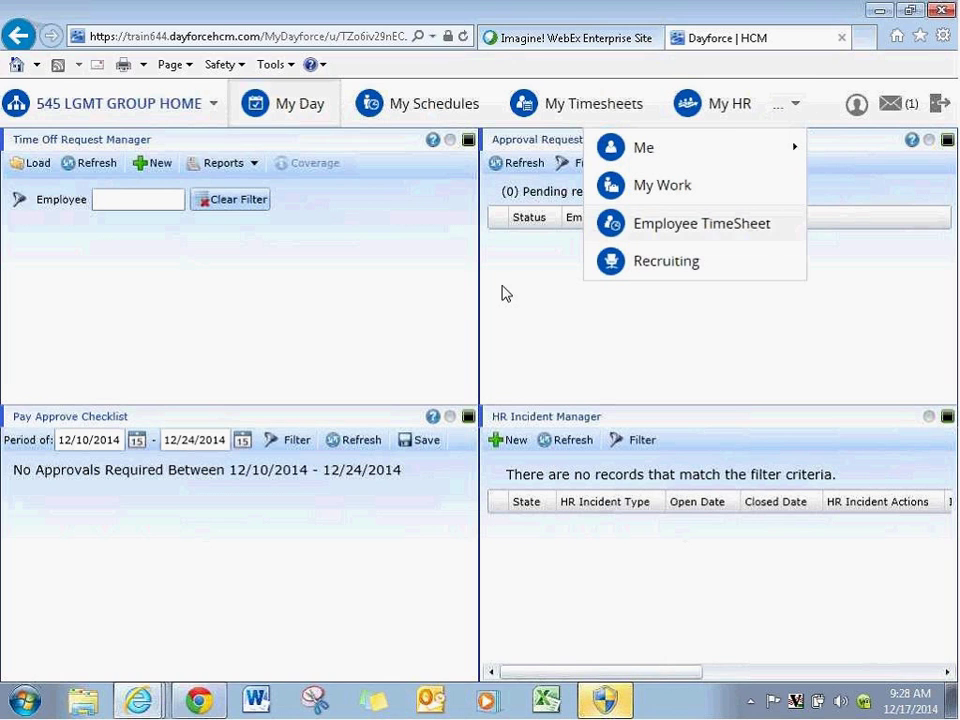
mouse_move(740, 163)
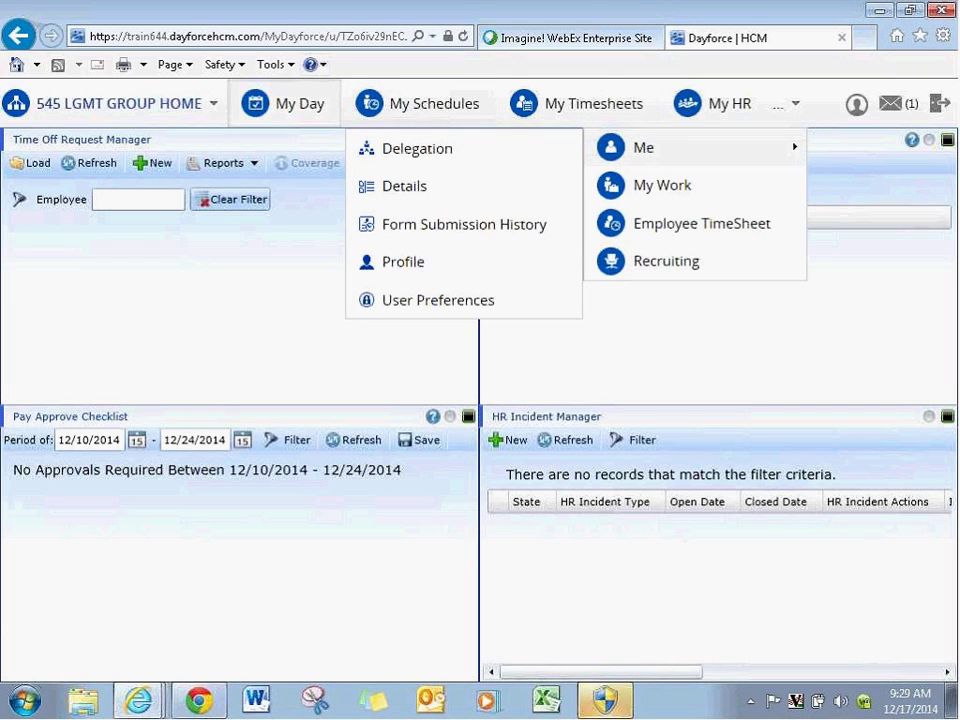
Log out and log in as a different employee of imaginetrain, entering that employee's user name and account password.
click(934, 105)
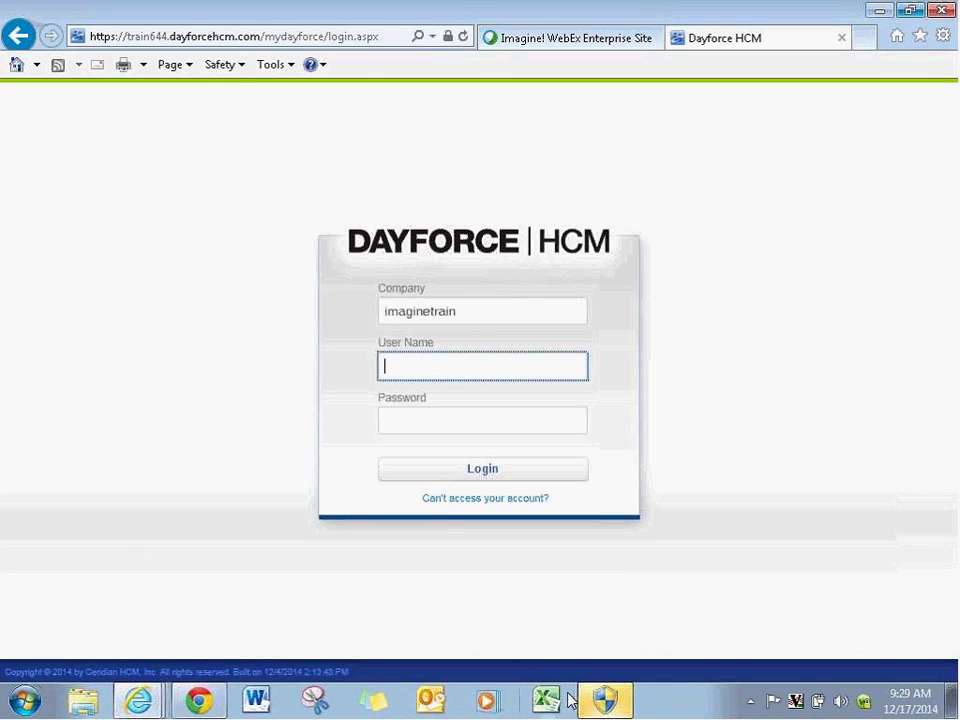
text(5)
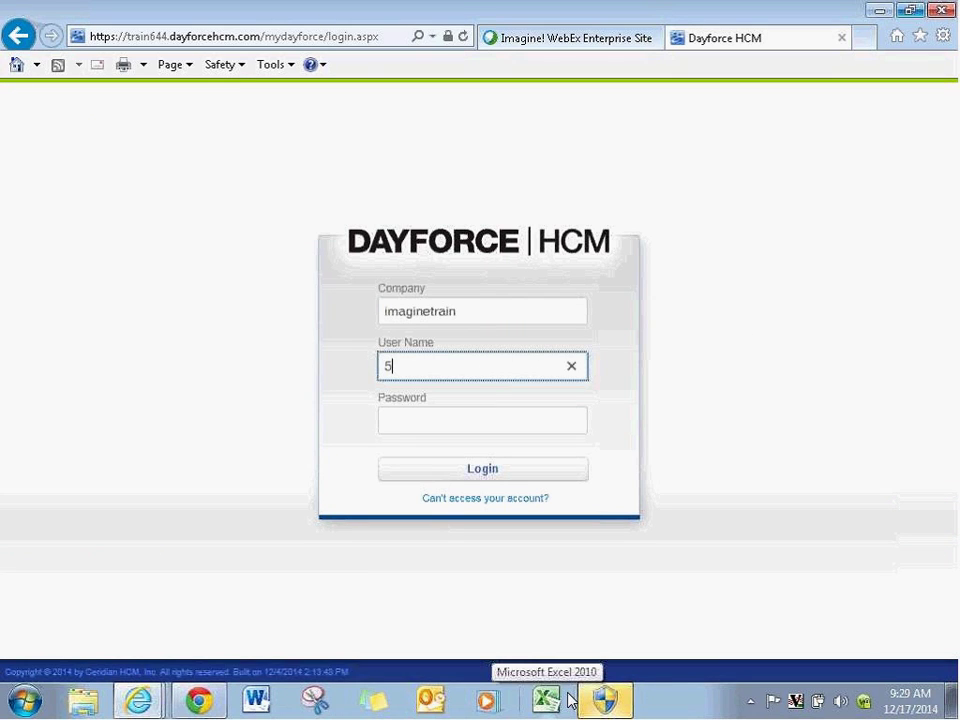
text(0005)
key(Tab)
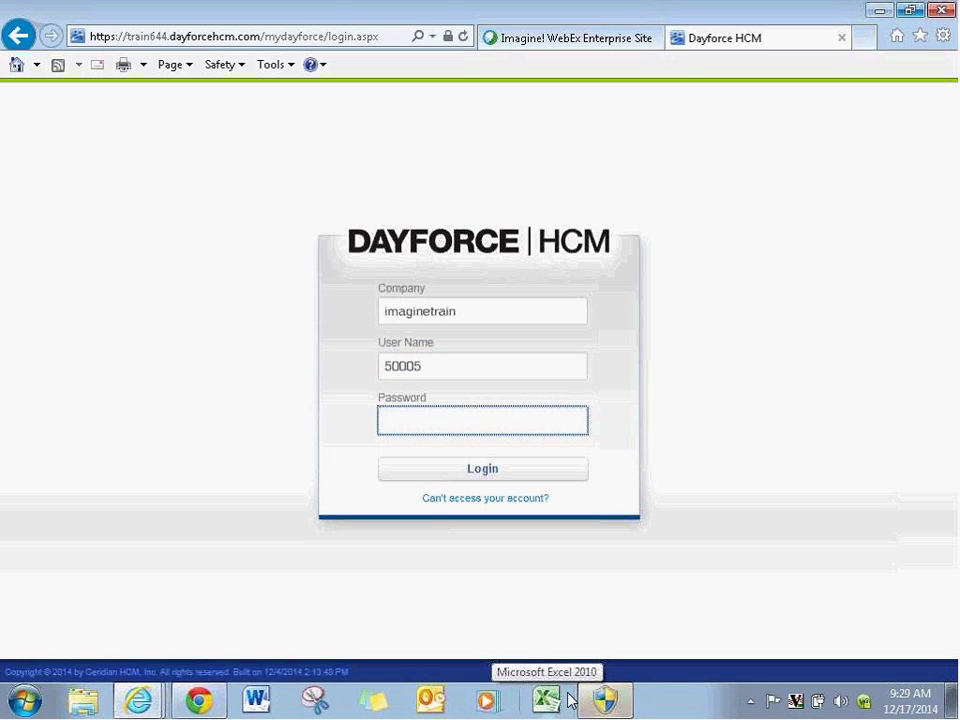
text(******)
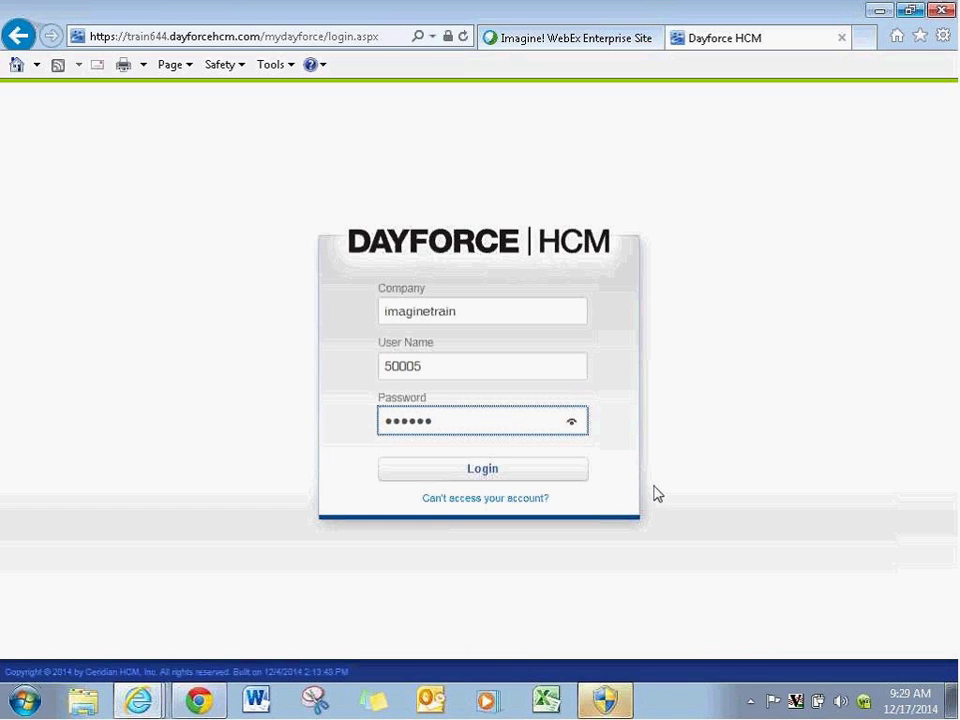
click(563, 483)
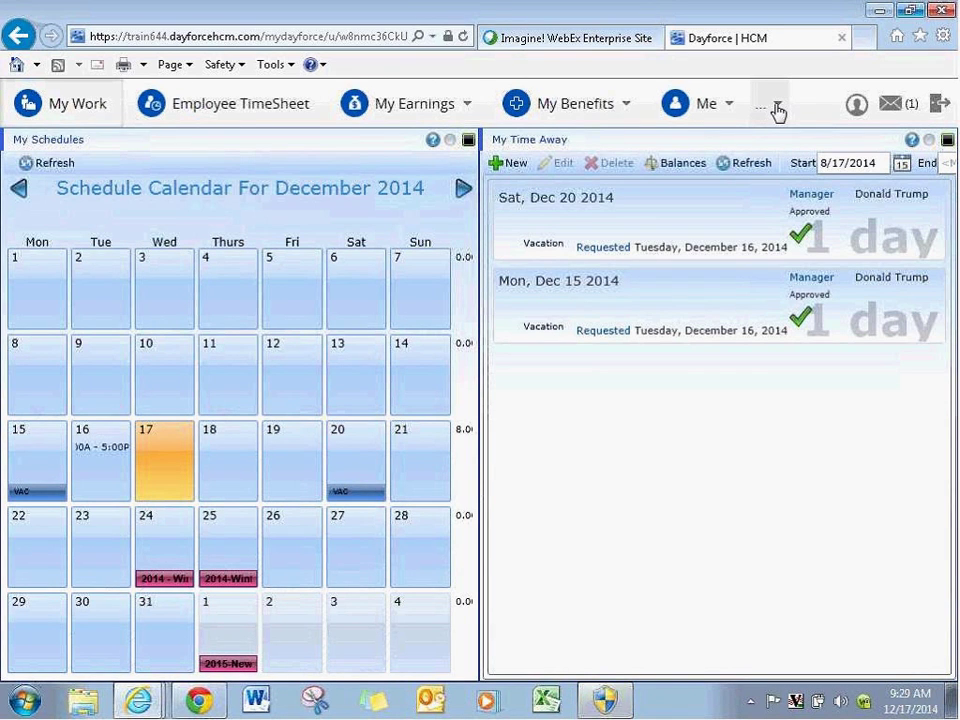
Create an all-day time-off request with reason Vacation for 12/19/2014 from My Time Away and submit it.
click(512, 166)
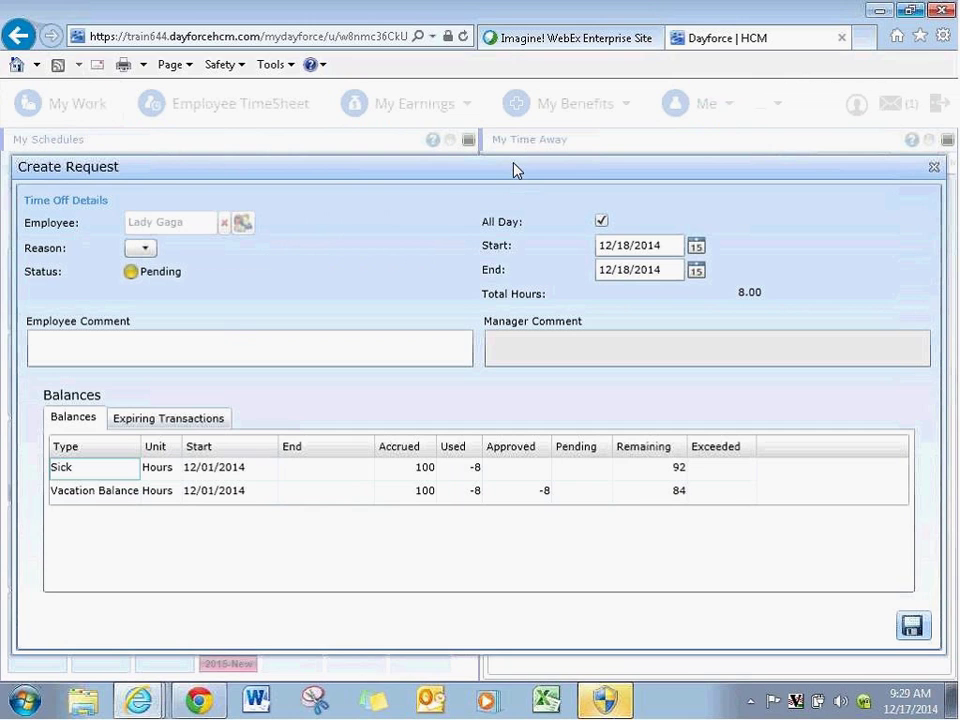
click(145, 248)
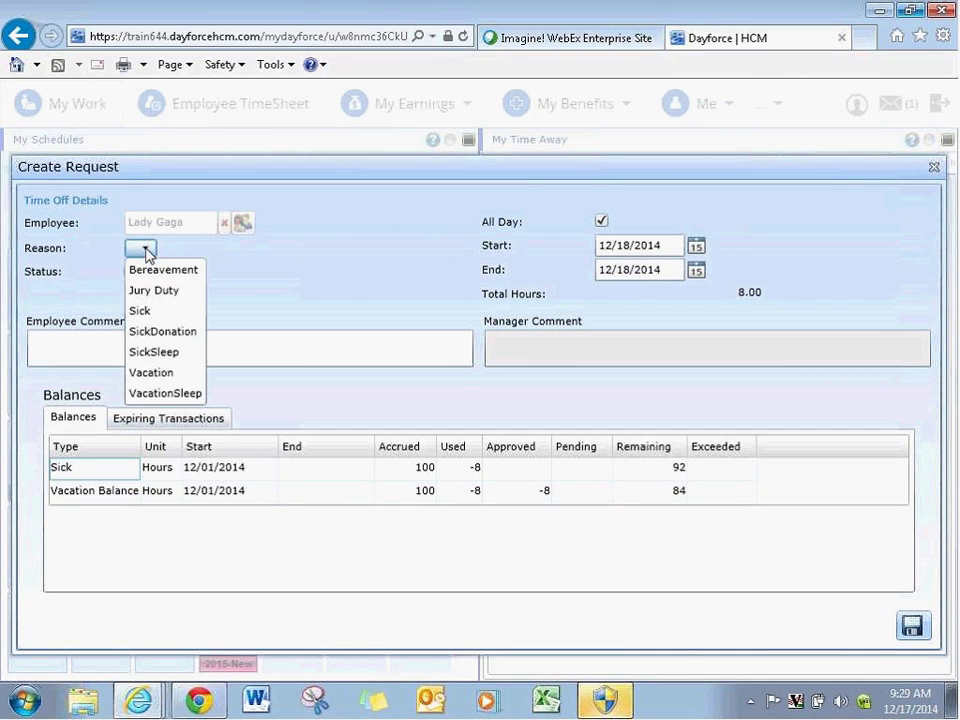
click(151, 373)
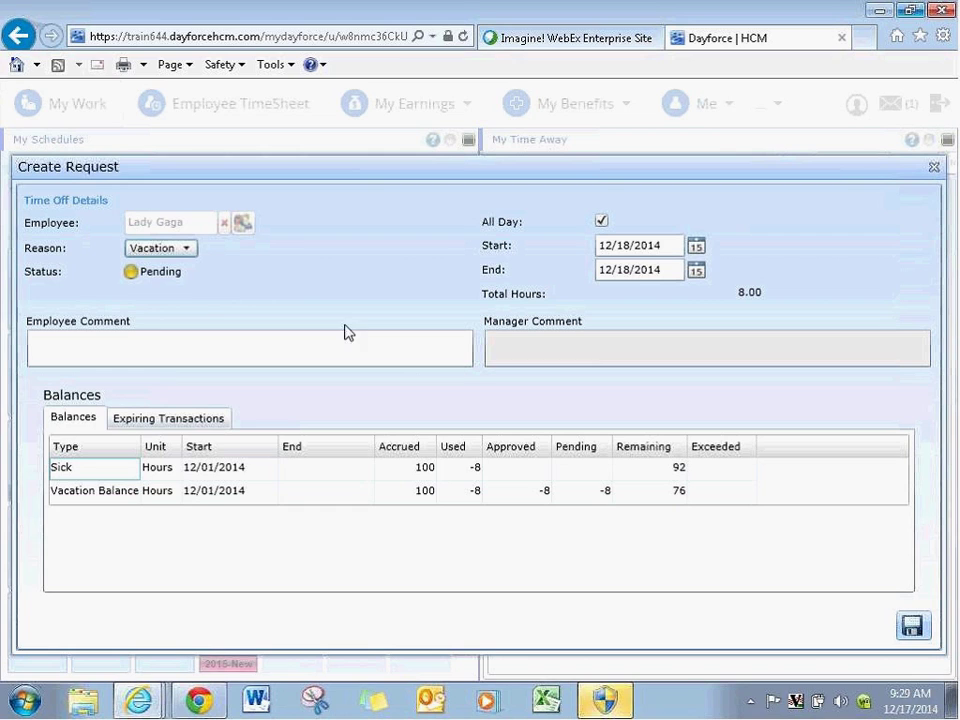
click(697, 248)
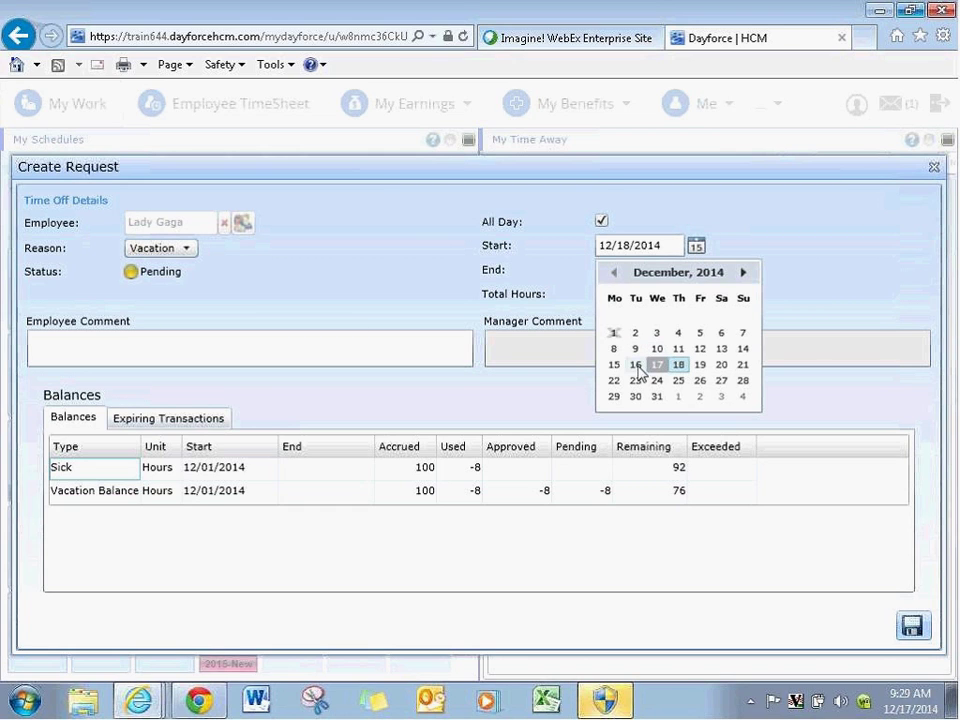
click(700, 365)
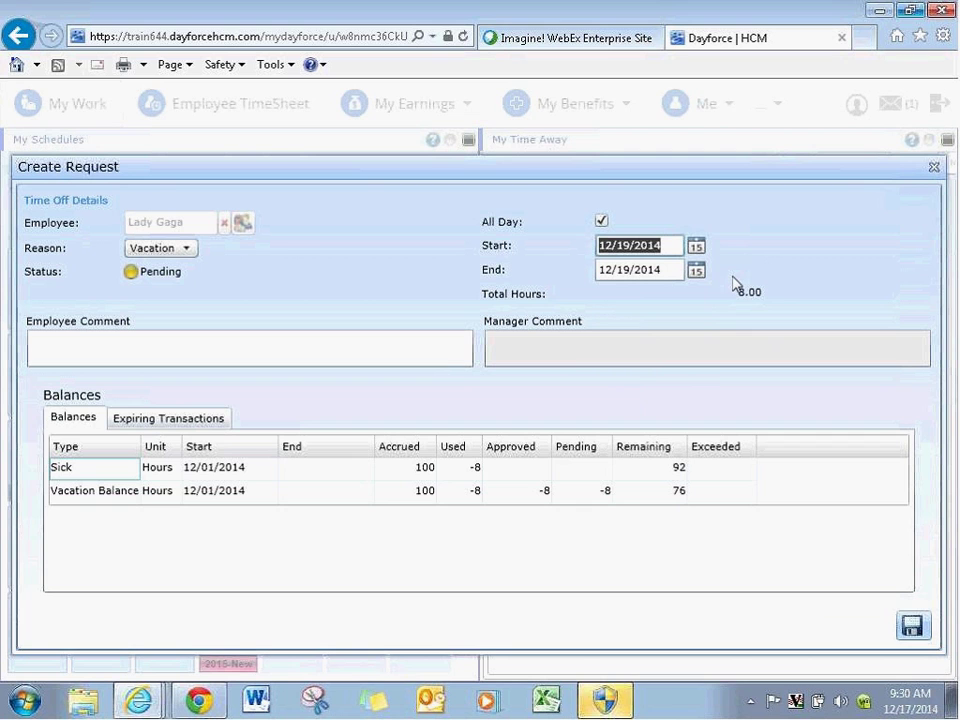
click(914, 626)
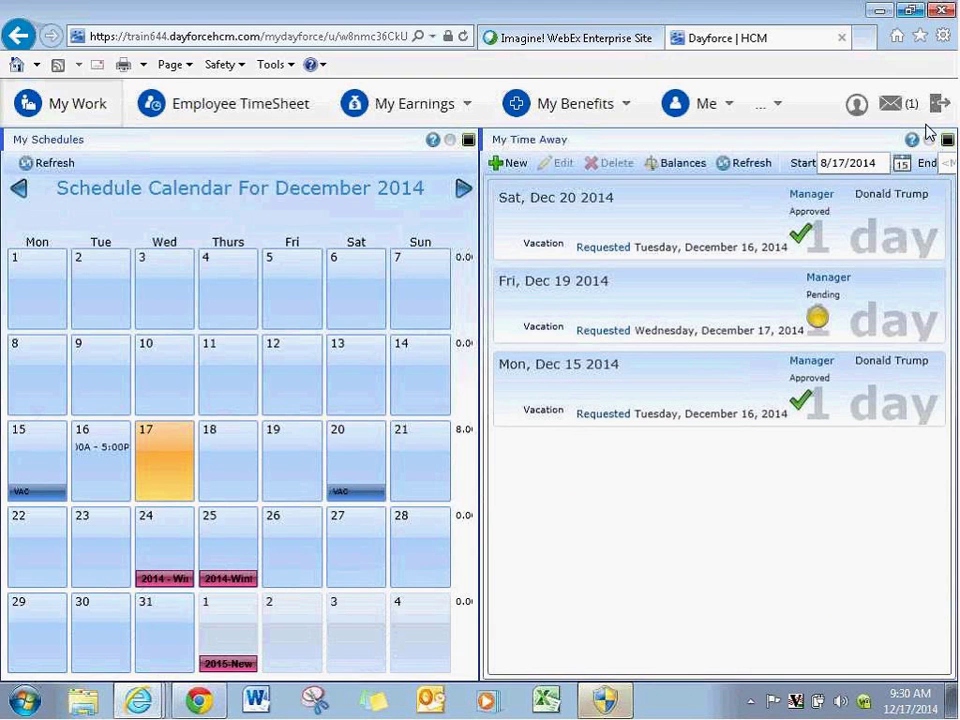
Log out and log in to imaginetrain as the manager, entering the manager's user name and account password.
click(935, 108)
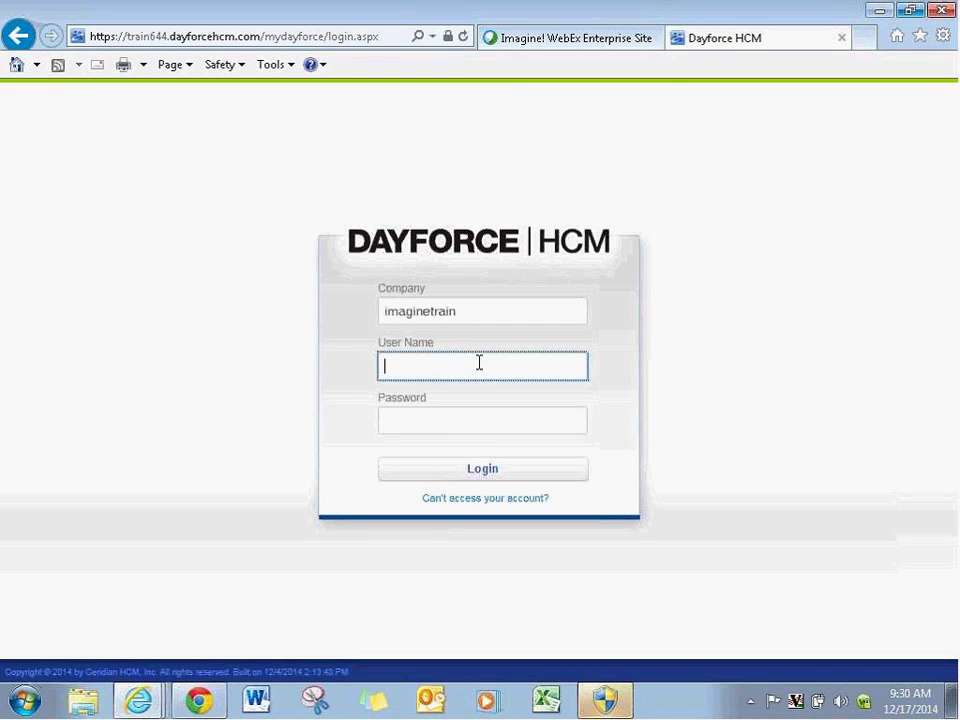
text(60006)
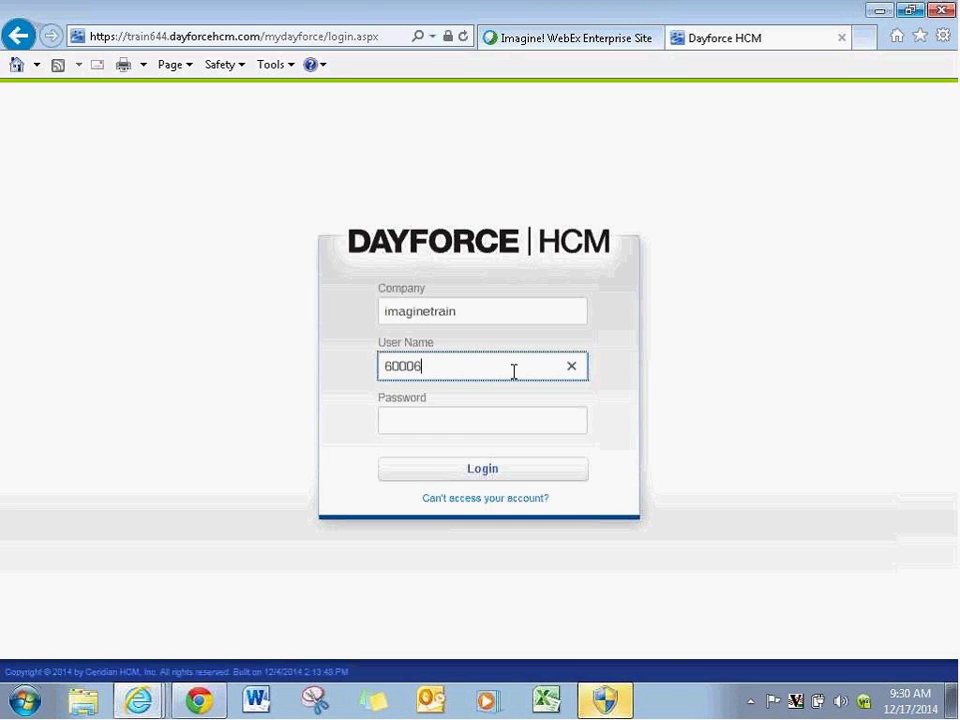
key(Tab)
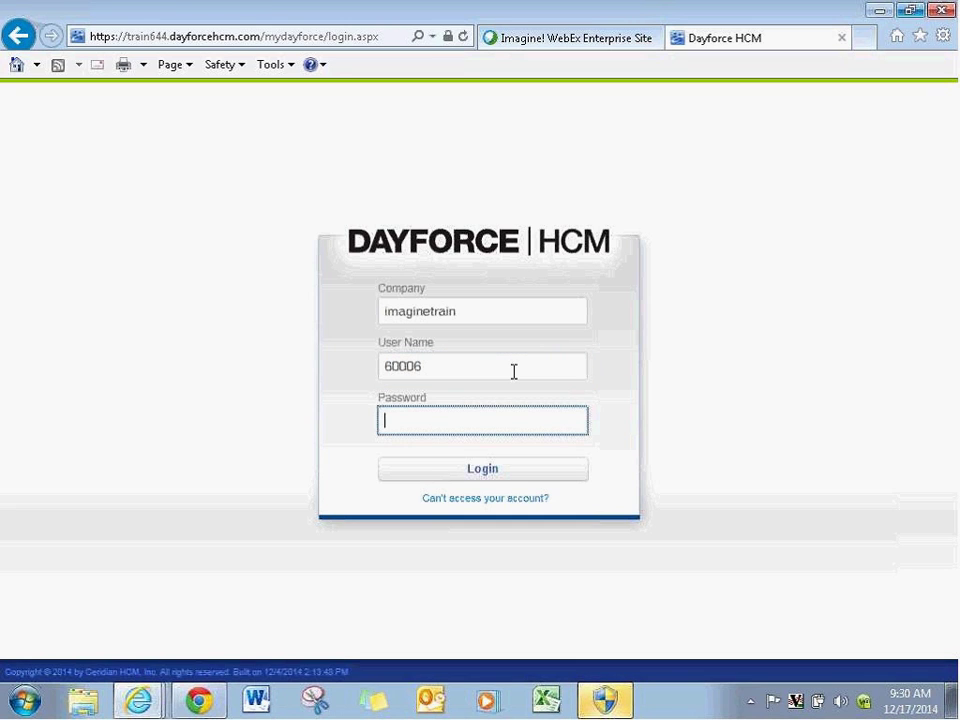
text(******)
click(447, 472)
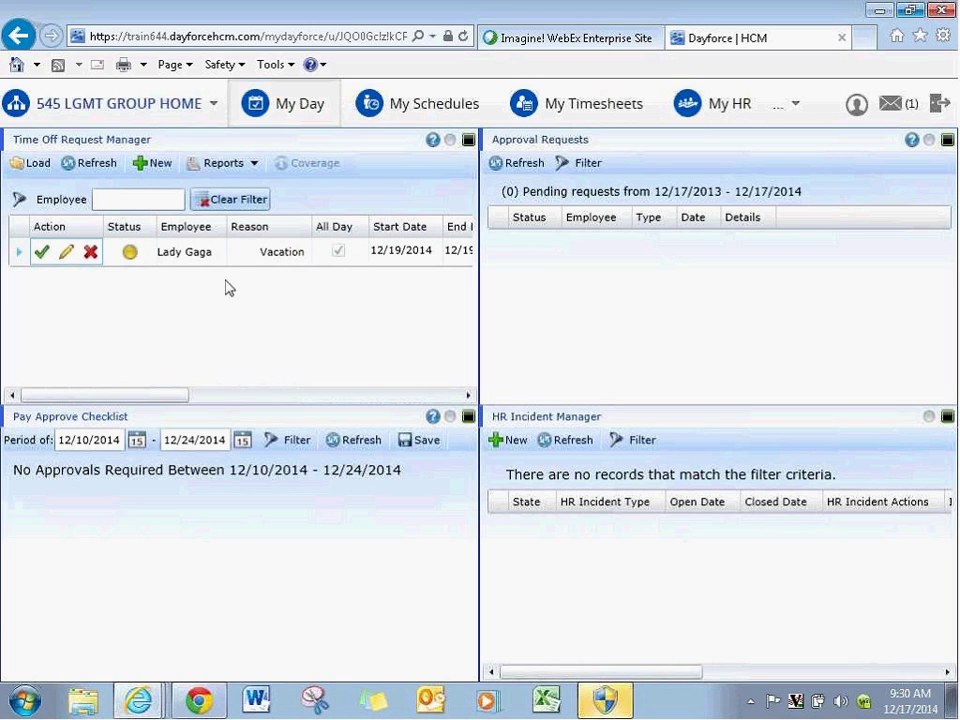
Enlarge the Time Off Request Manager, open the employee's pending 12/19/2014 vacation request for editing, and approve it.
click(467, 145)
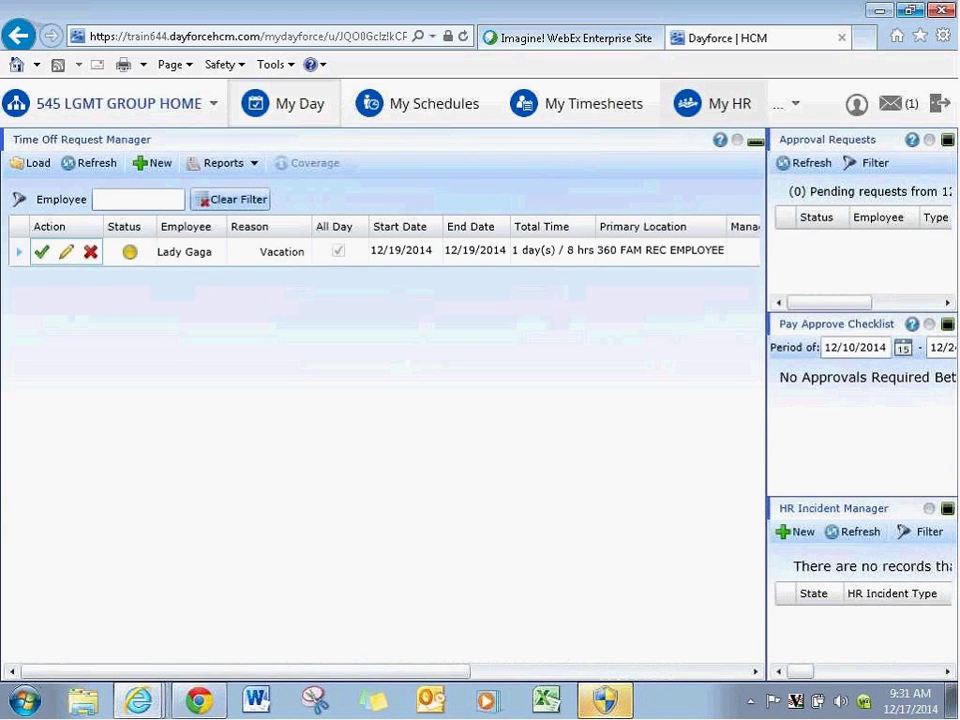
click(755, 150)
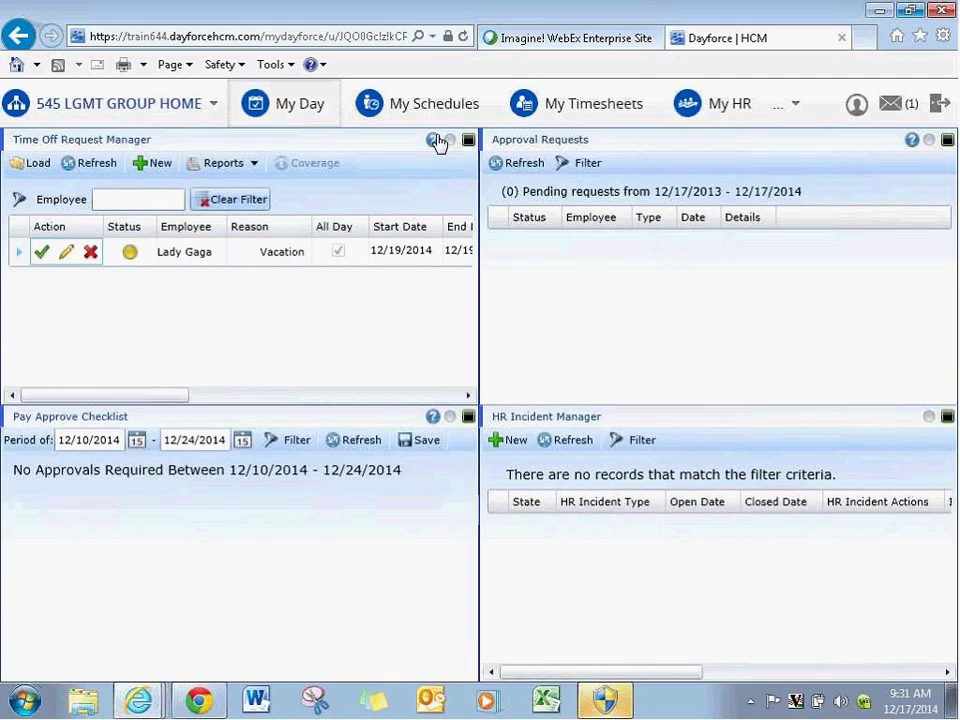
click(468, 142)
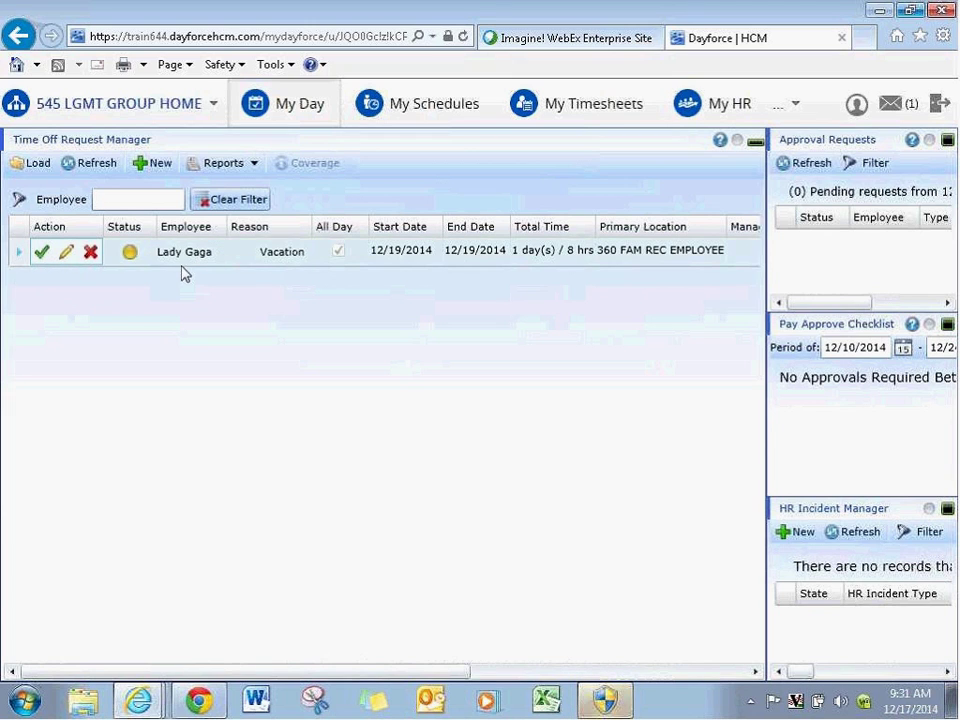
click(66, 252)
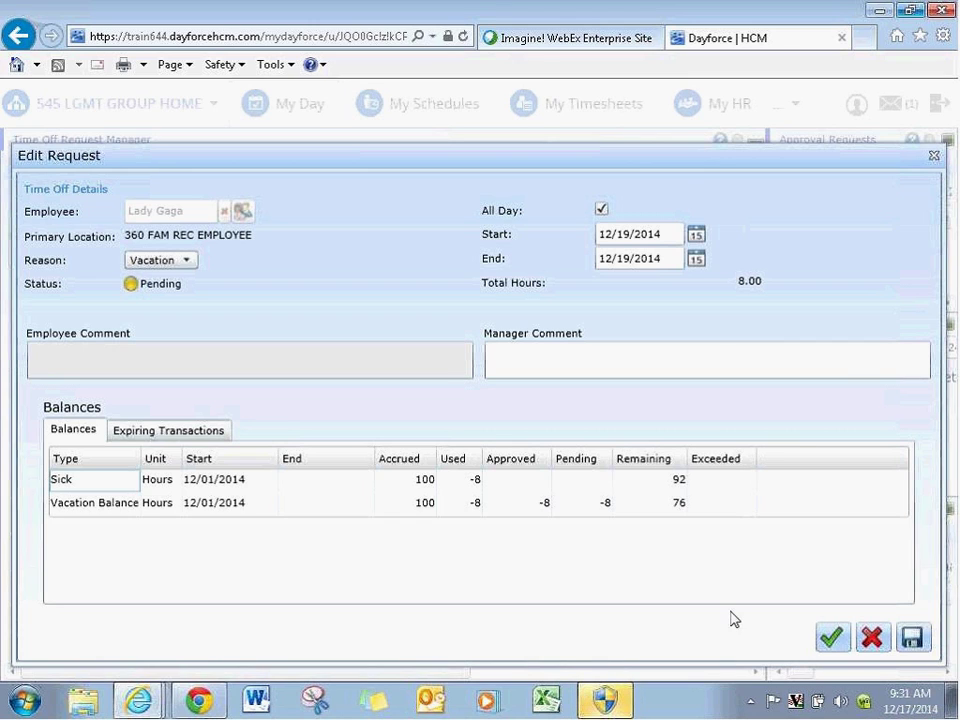
click(831, 638)
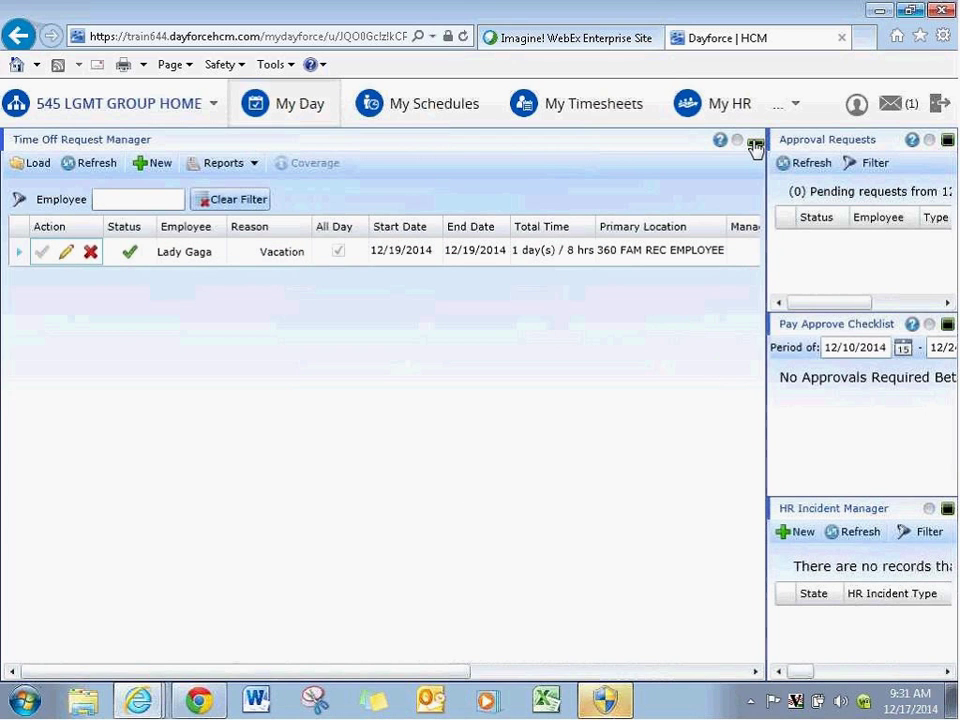
Restore the Time Off Request Manager to its normal size and deny the employee's 12/19/2014 vacation request.
click(755, 147)
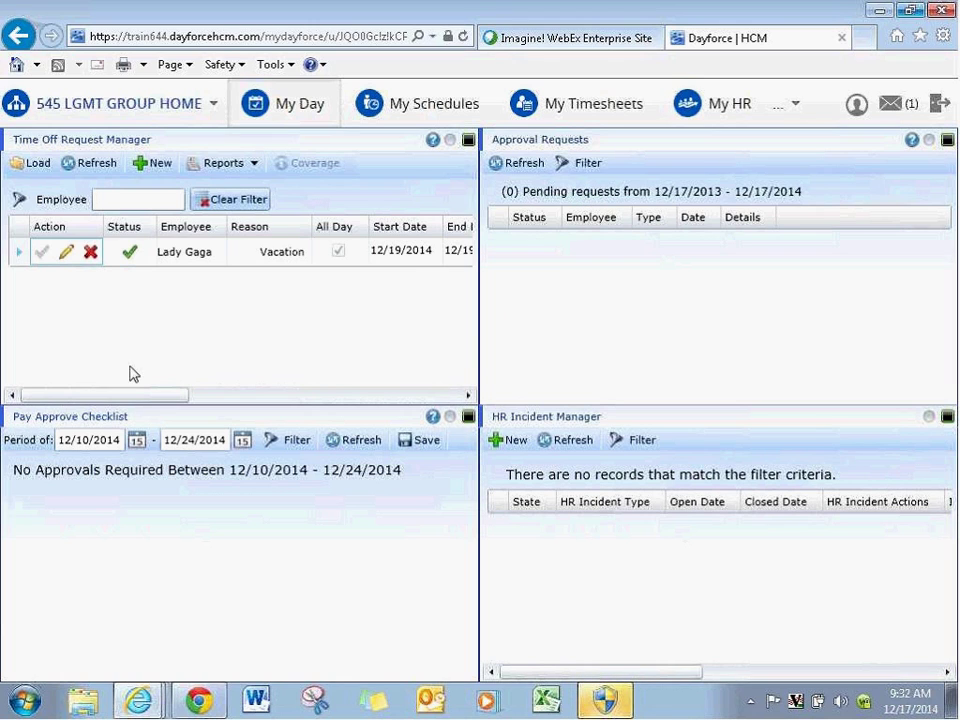
click(90, 255)
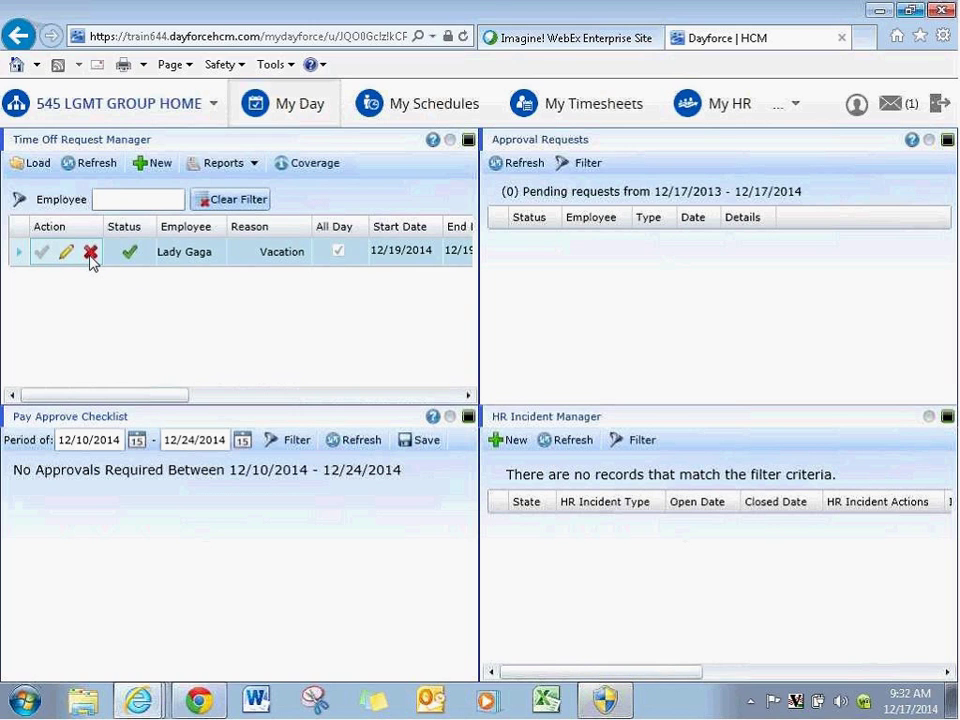
click(90, 255)
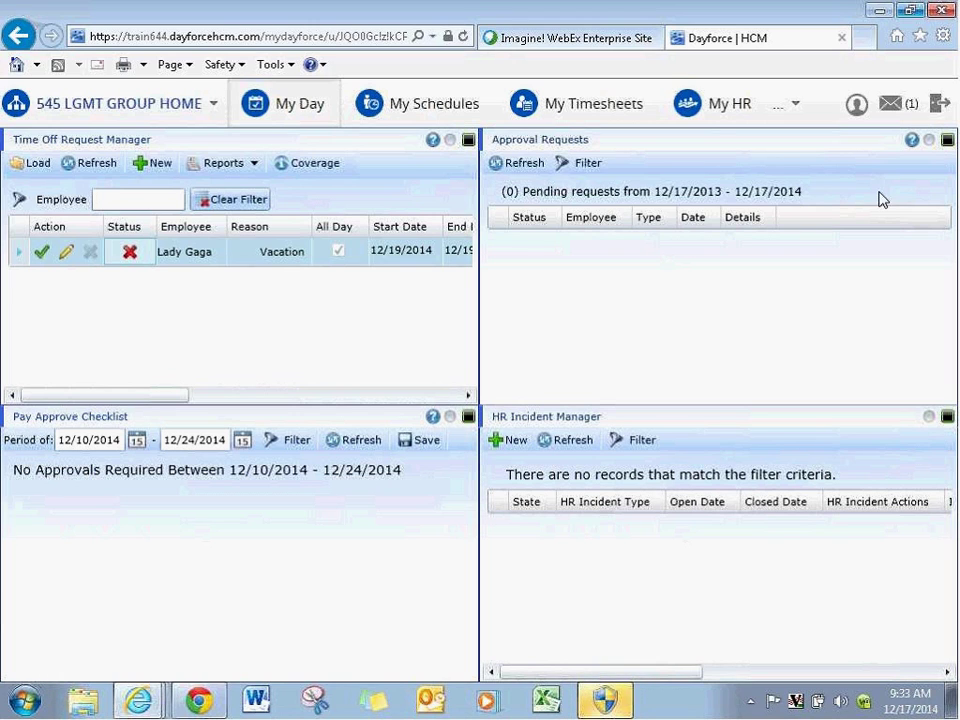
Open the Message Center, view its Reports and Inbox folders, and close it.
click(890, 106)
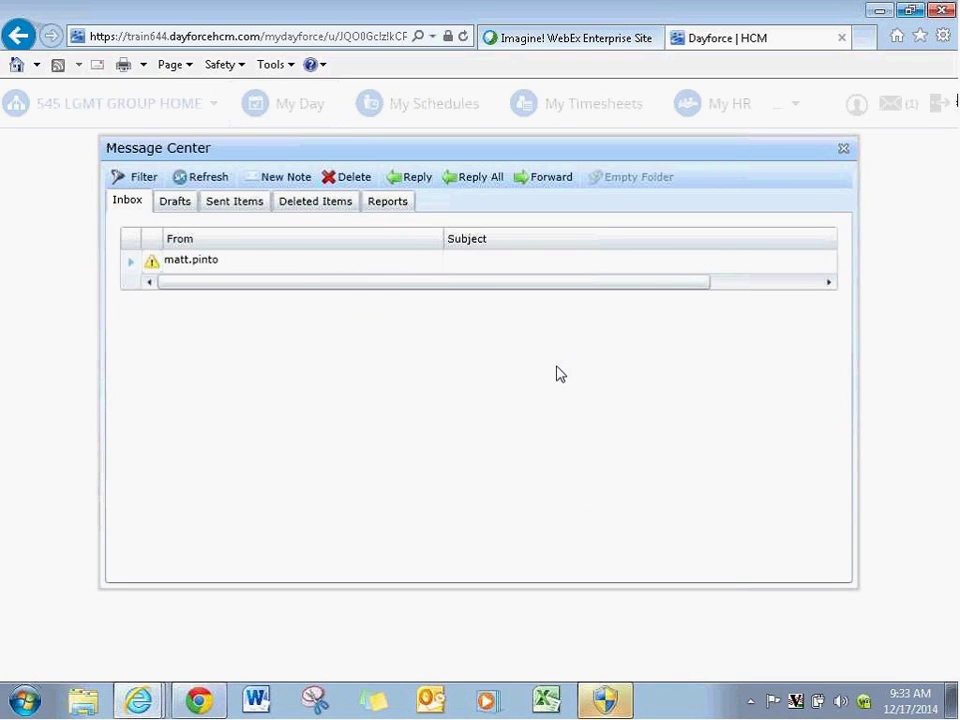
click(396, 212)
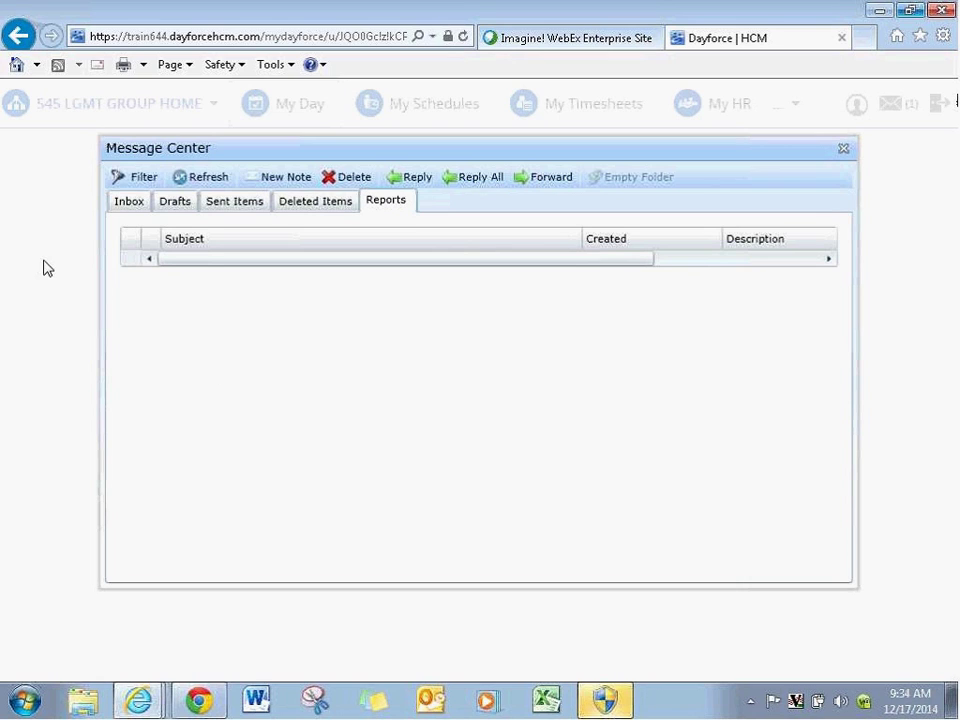
click(128, 204)
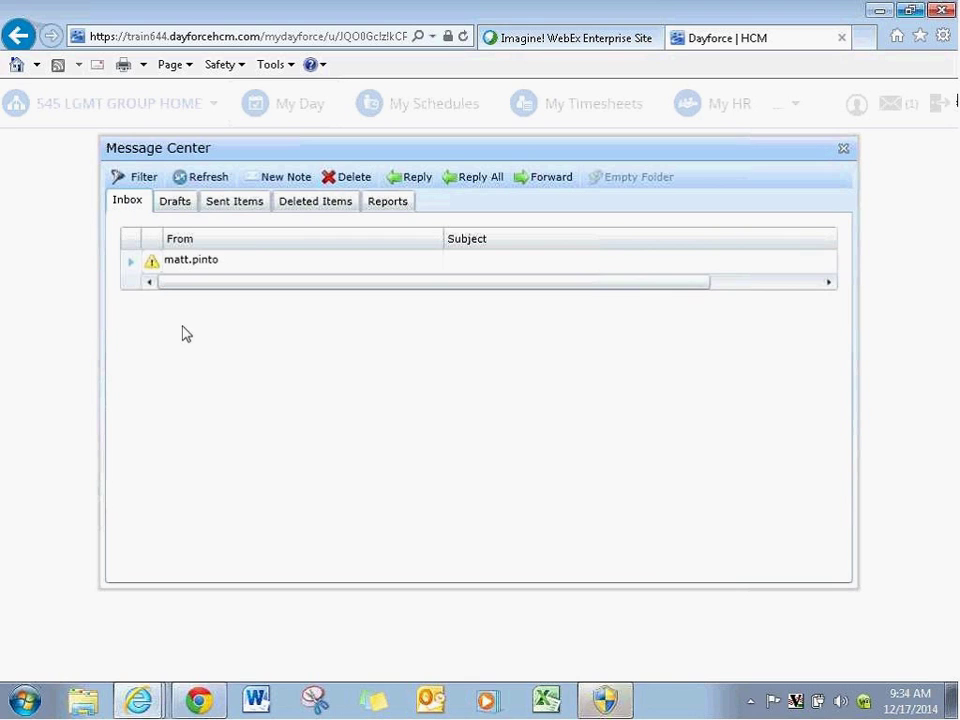
click(844, 151)
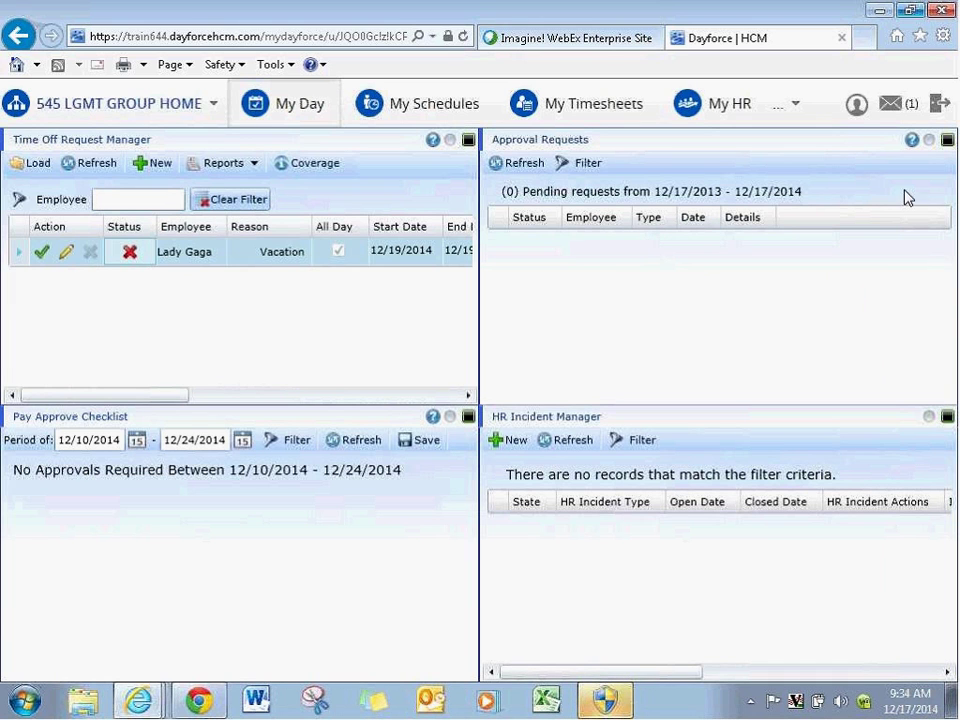
Go to the Delegation page under Me and add a new delegation entry.
click(796, 112)
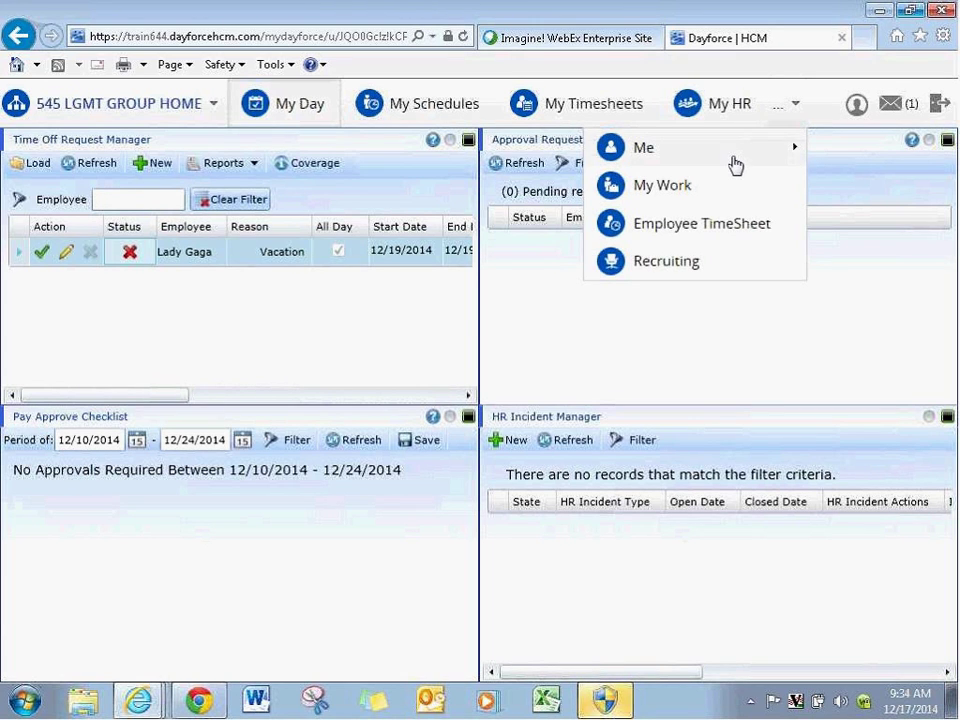
mouse_move(728, 152)
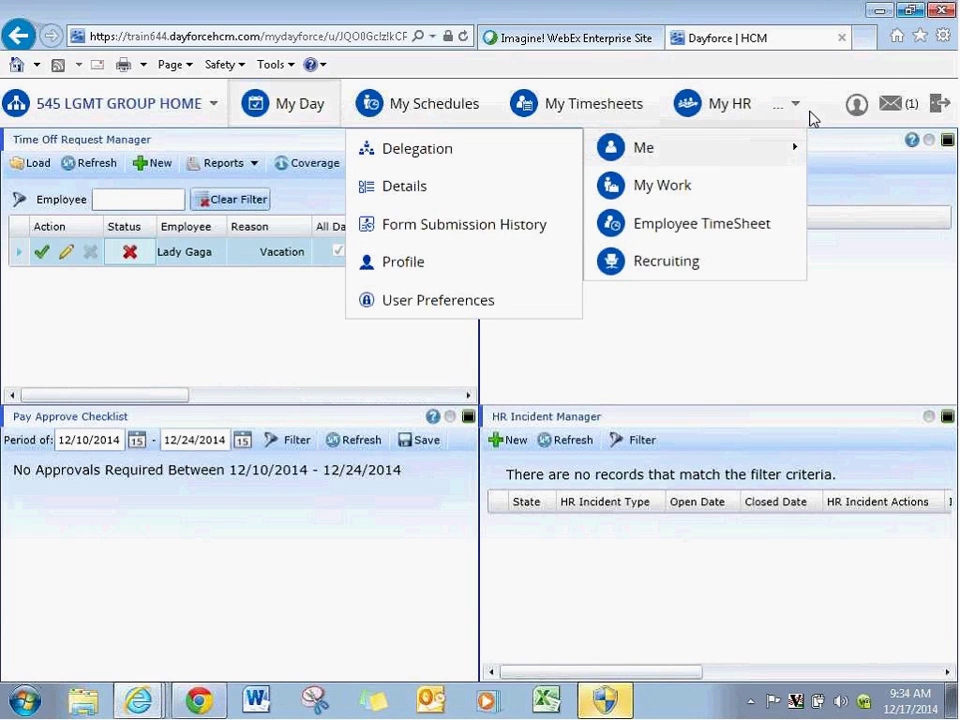
click(418, 158)
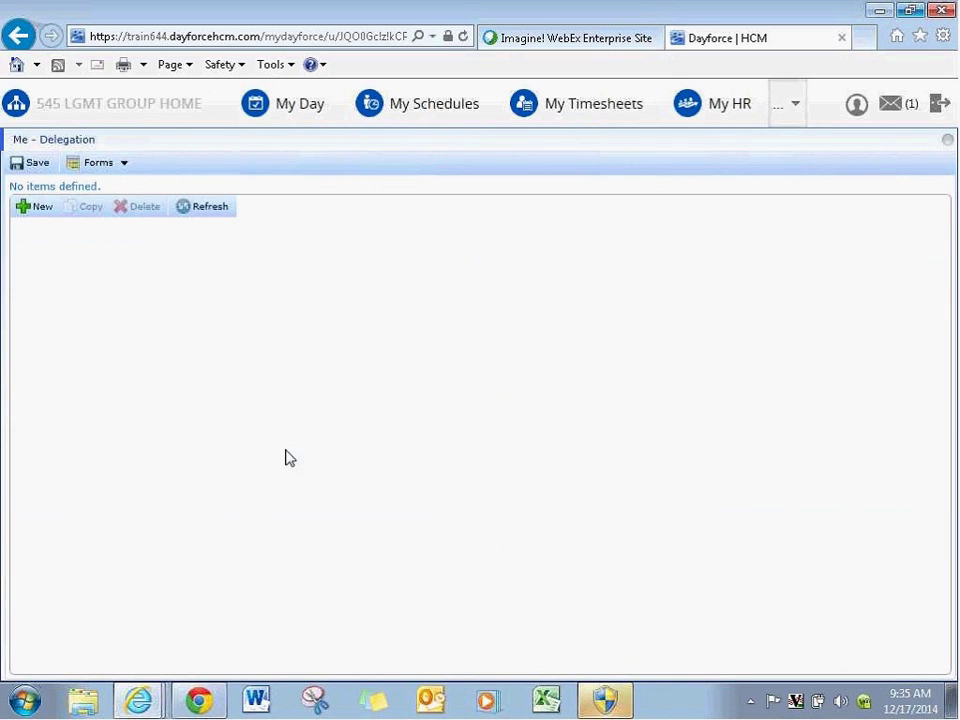
click(40, 212)
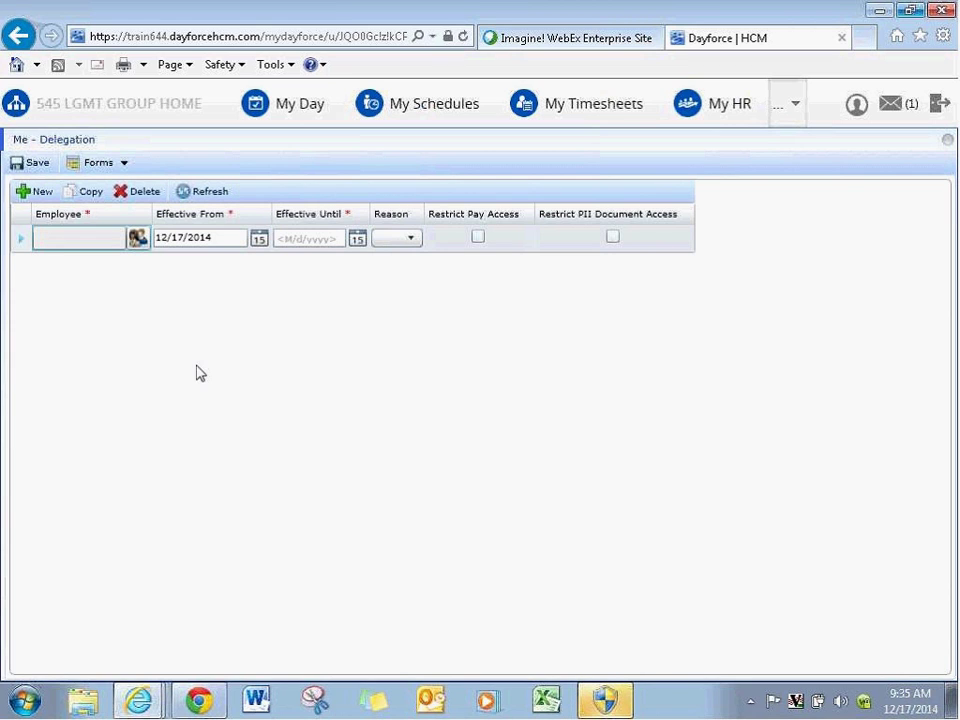
Open the employee picker for the new delegation and search for an employee by first name.
click(137, 238)
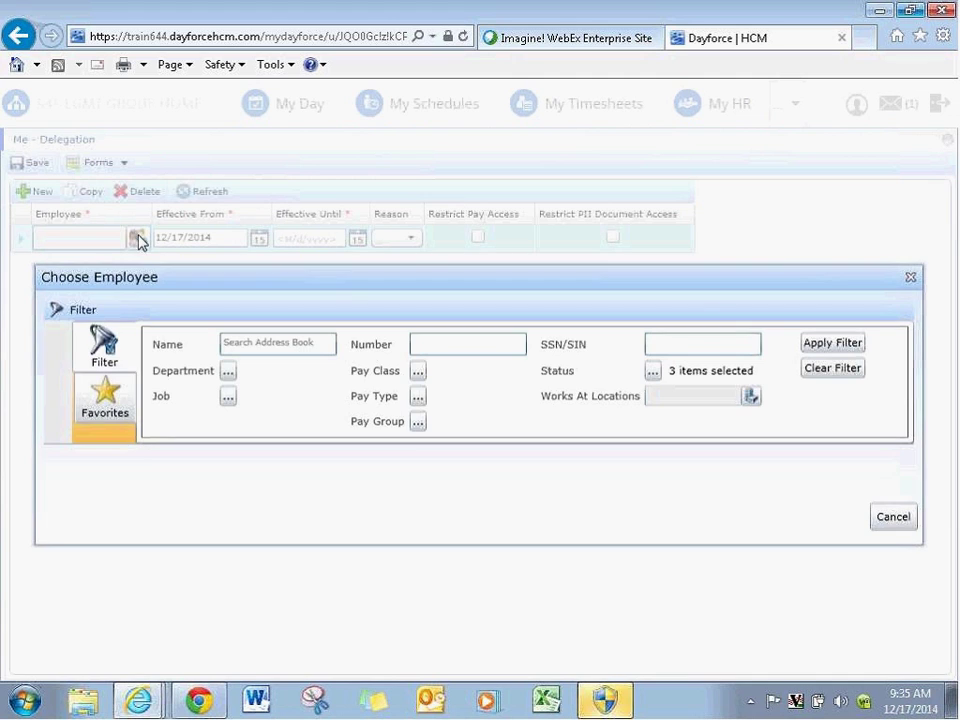
click(310, 342)
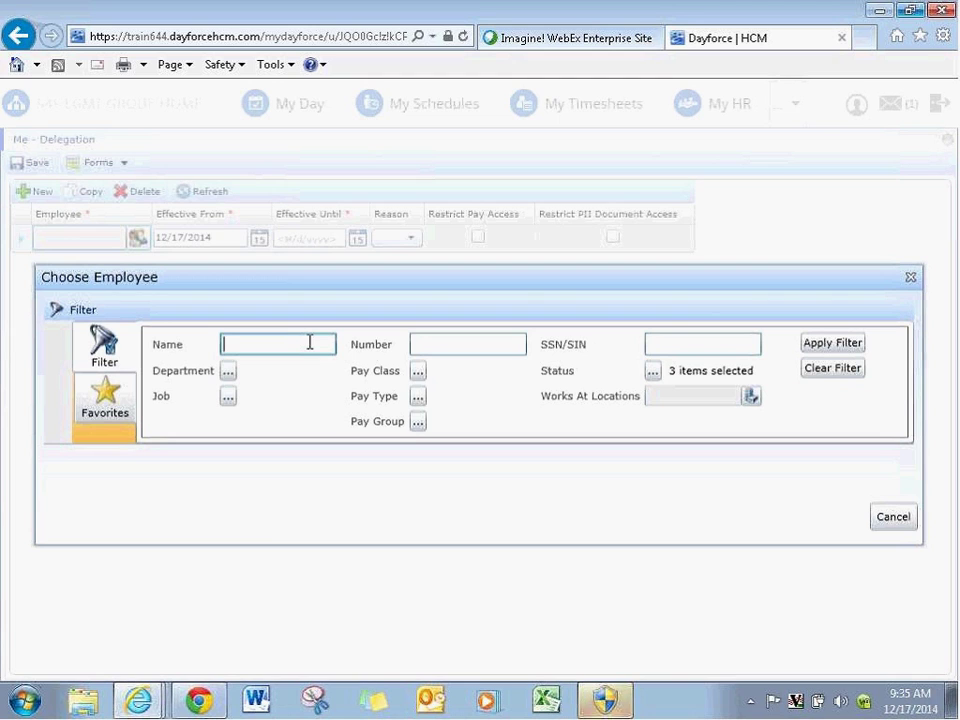
text(mia)
key(Return)
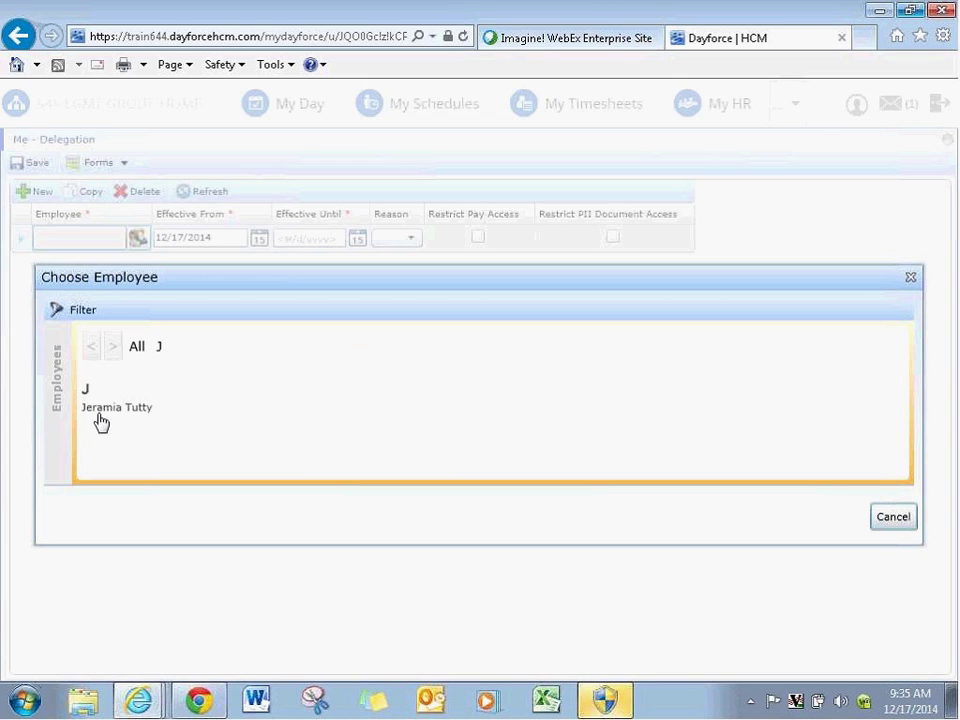
Search the employee picker for a different first name and choose the matching employee as the delegate.
click(80, 312)
double_click(247, 347)
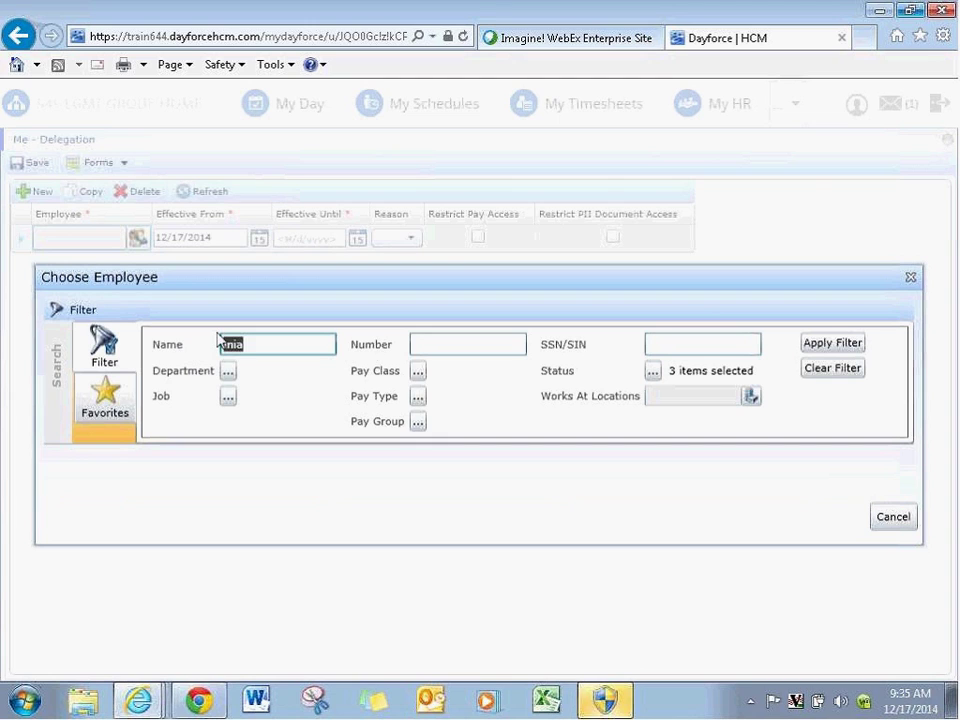
click(219, 338)
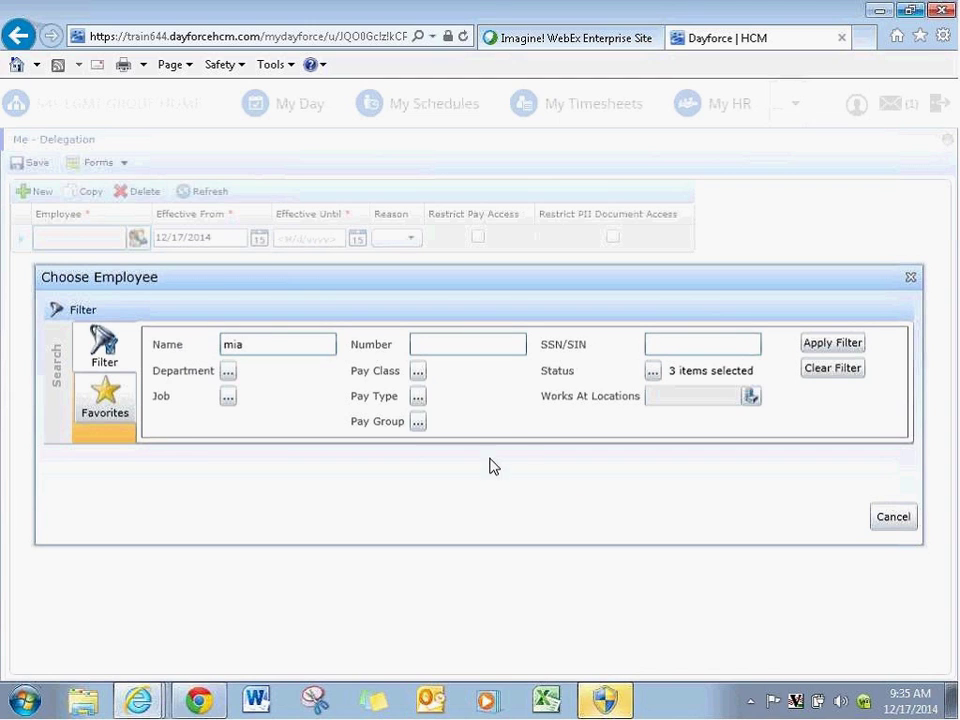
click(229, 341)
double_click(229, 341)
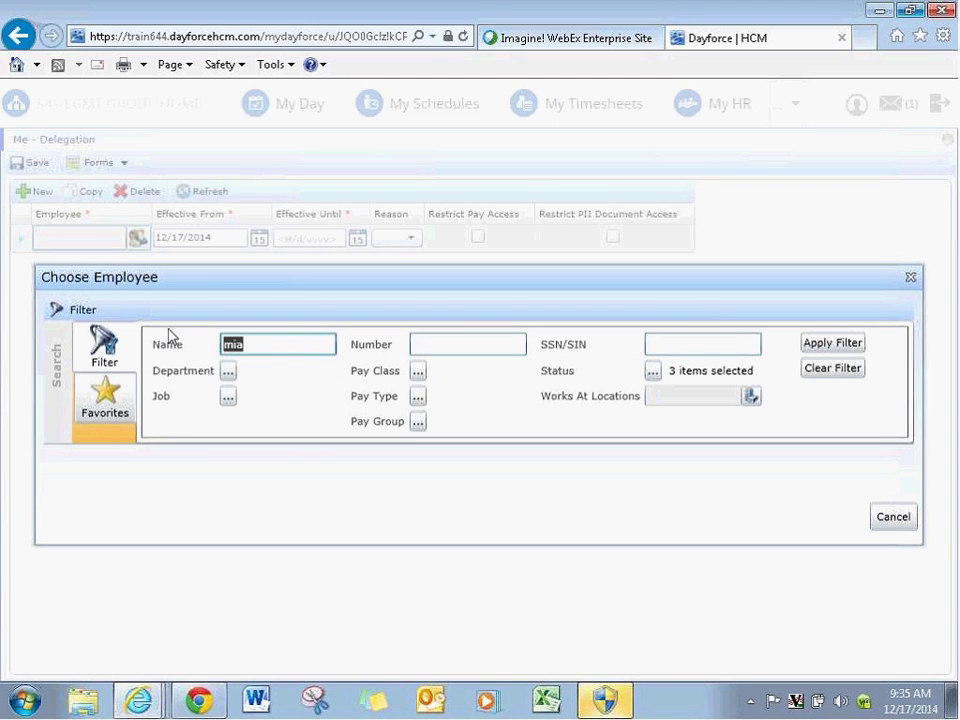
text(mark)
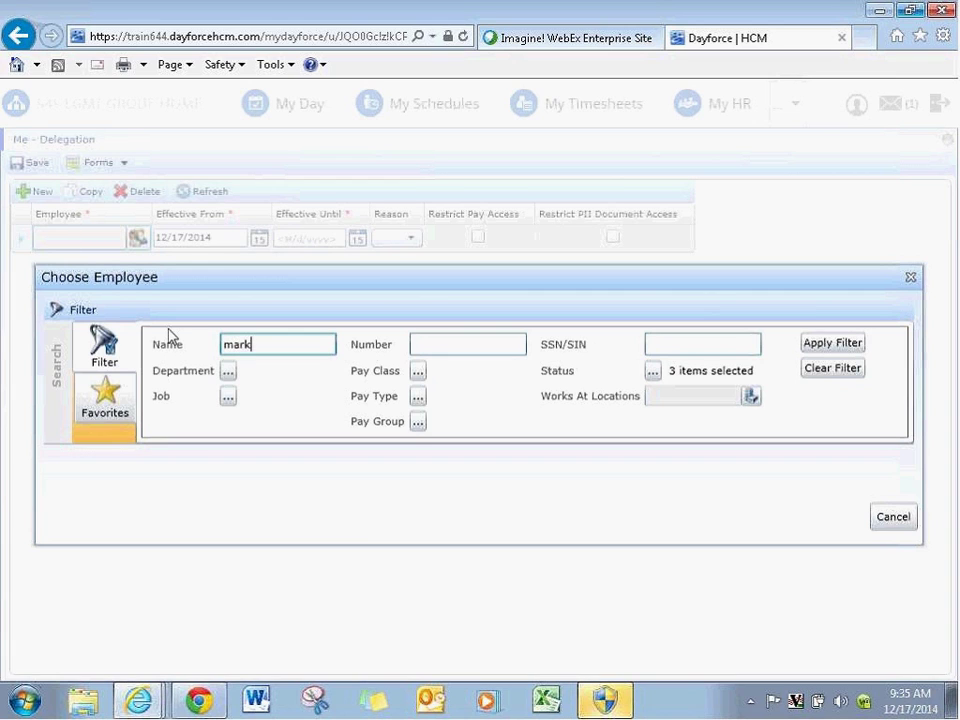
key(Return)
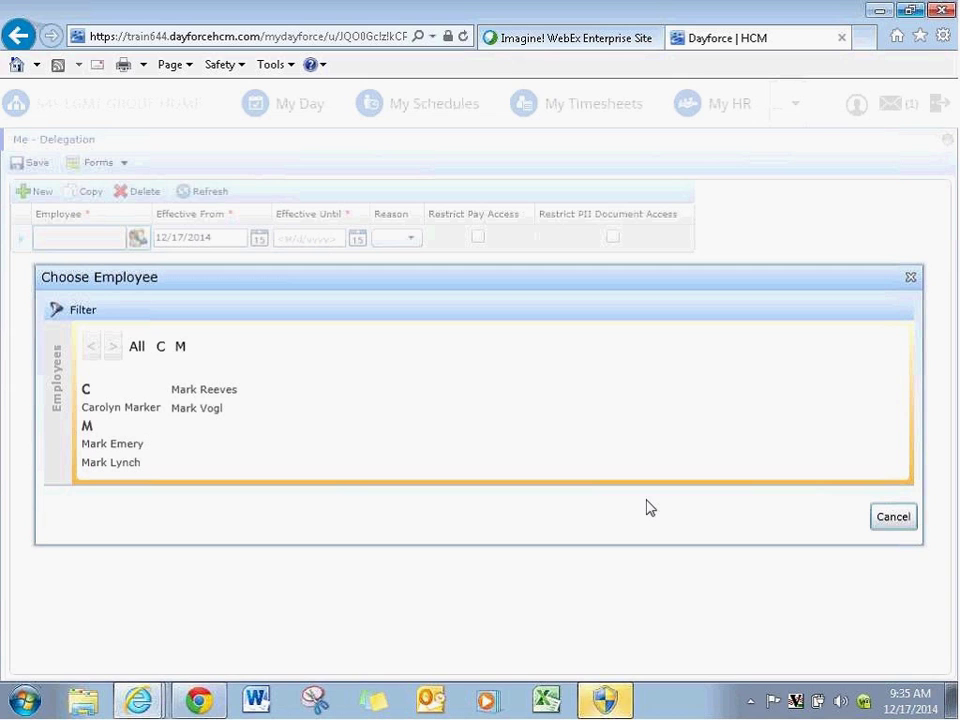
click(83, 316)
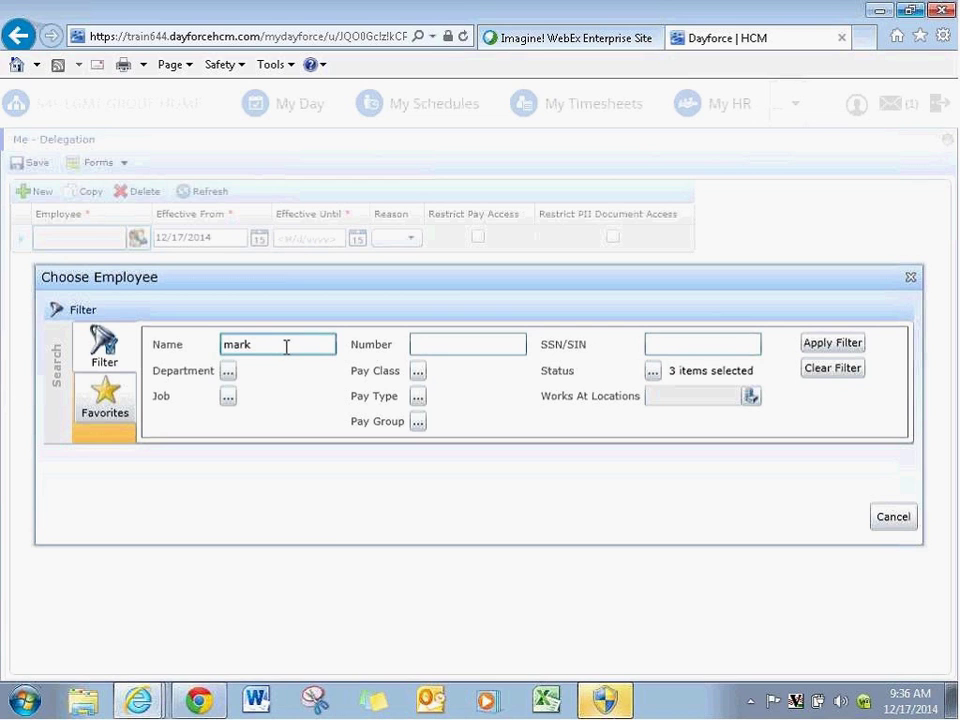
key(Return)
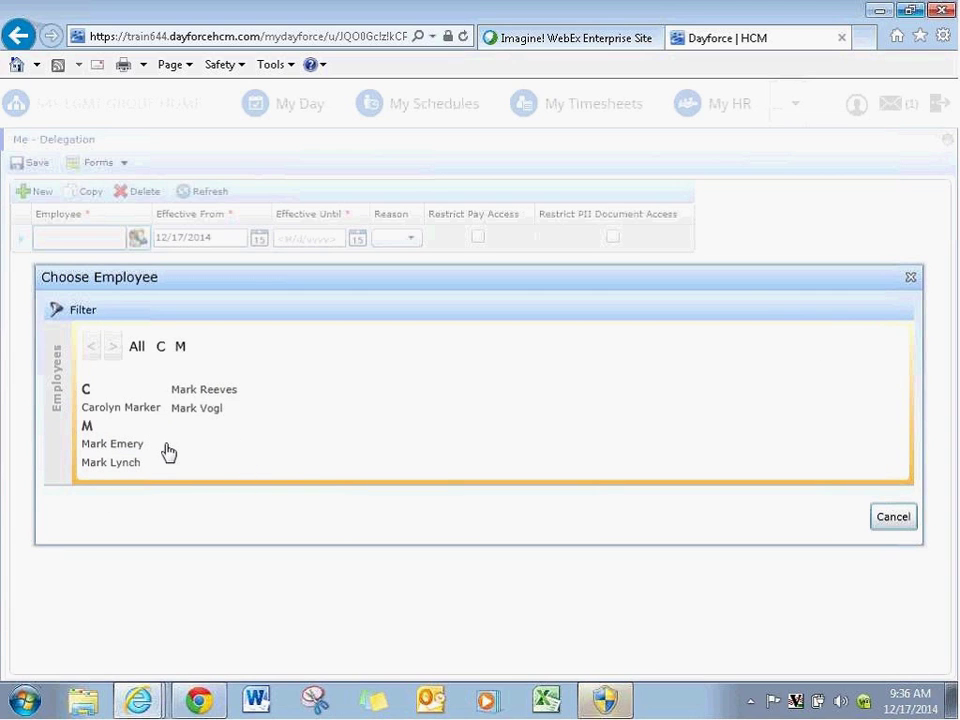
click(124, 449)
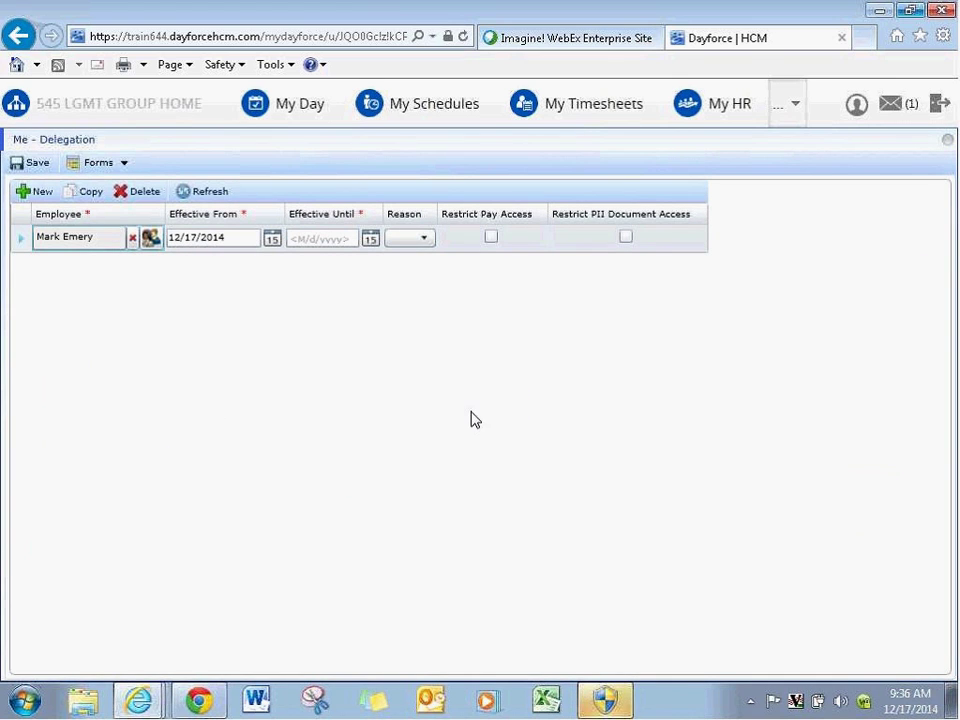
Set the delegation to run from 12/18/2014 until 12/20/2014 and save it.
click(272, 242)
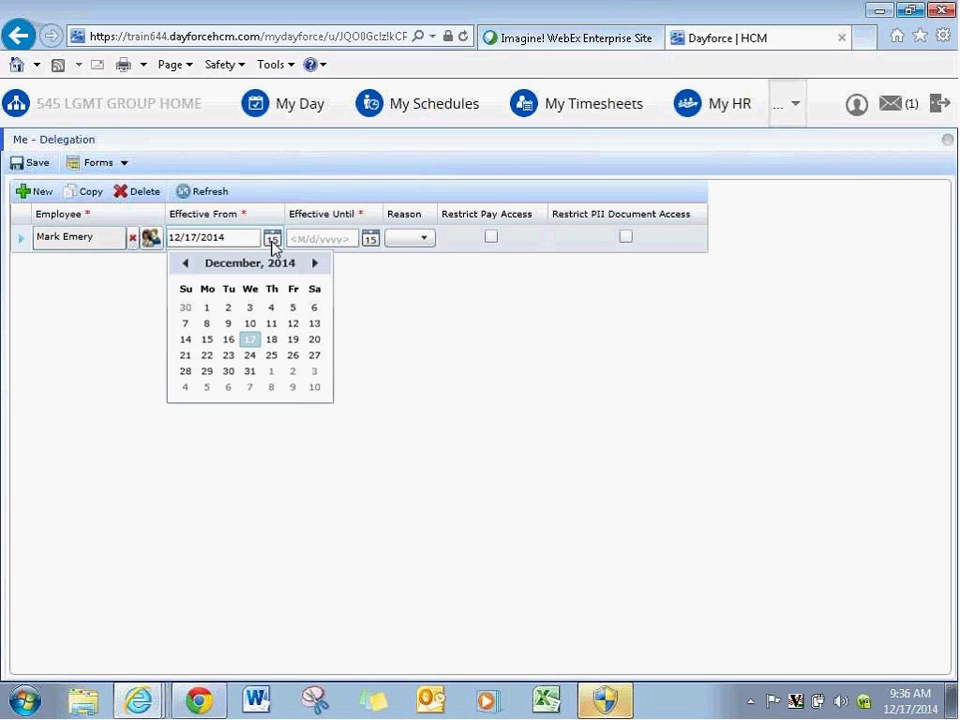
click(271, 340)
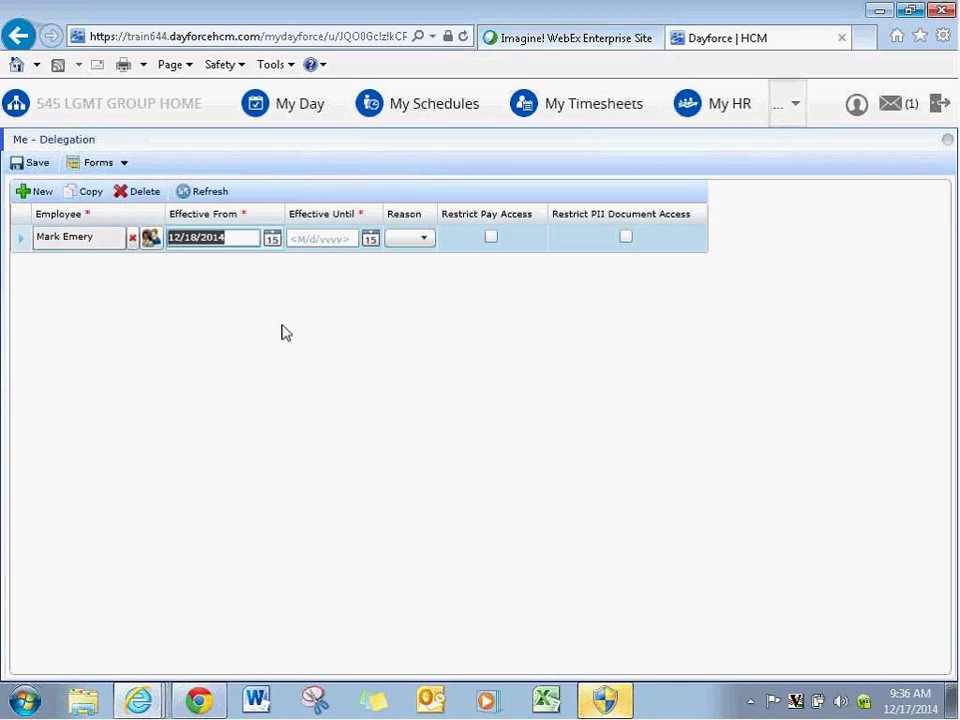
click(370, 240)
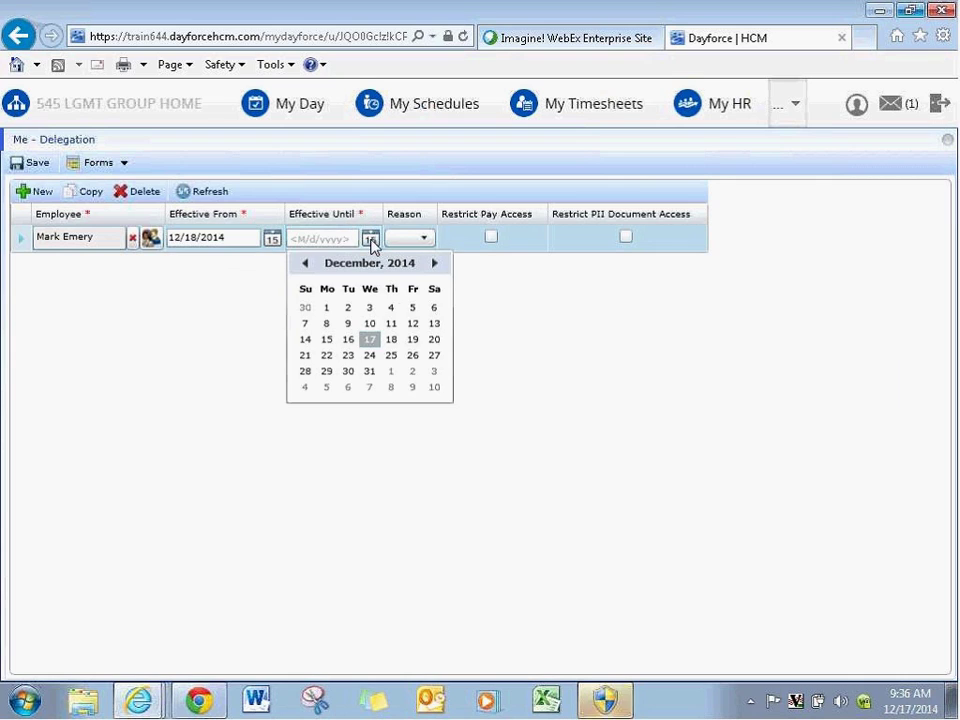
click(434, 340)
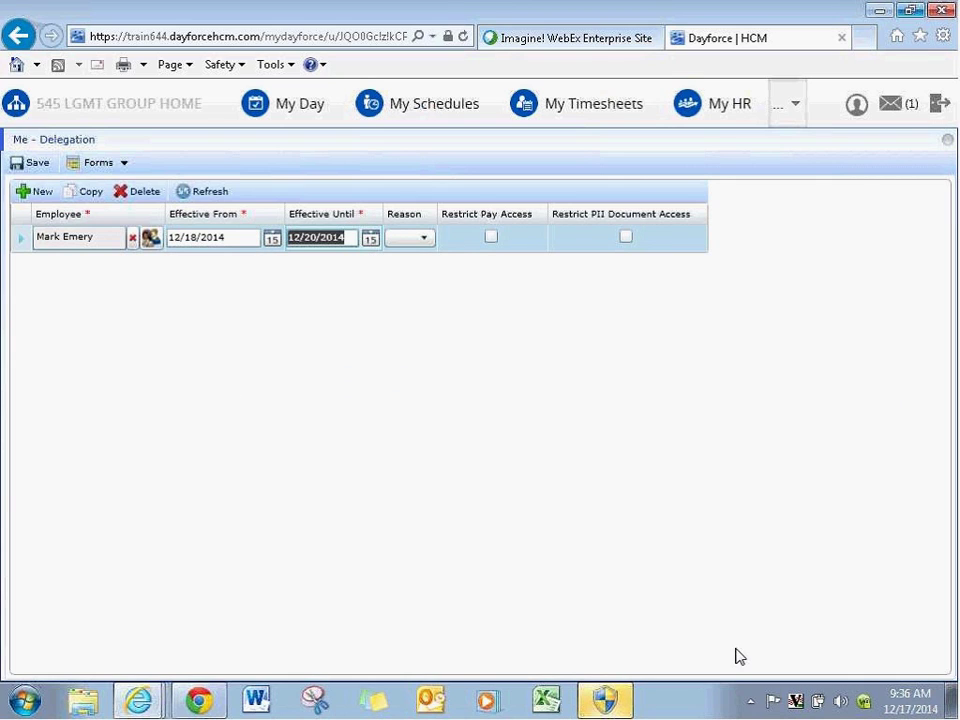
click(32, 164)
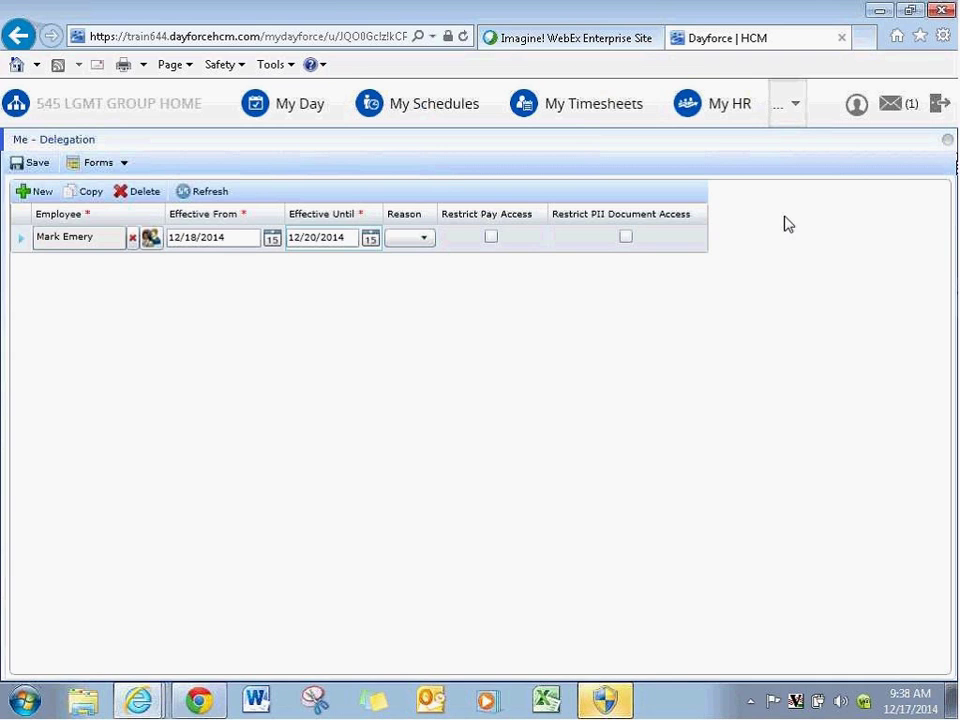
In My Timesheets, authorize and save all of the employee's entries for the week of 12/1/2014, and select the employee's following week.
click(617, 104)
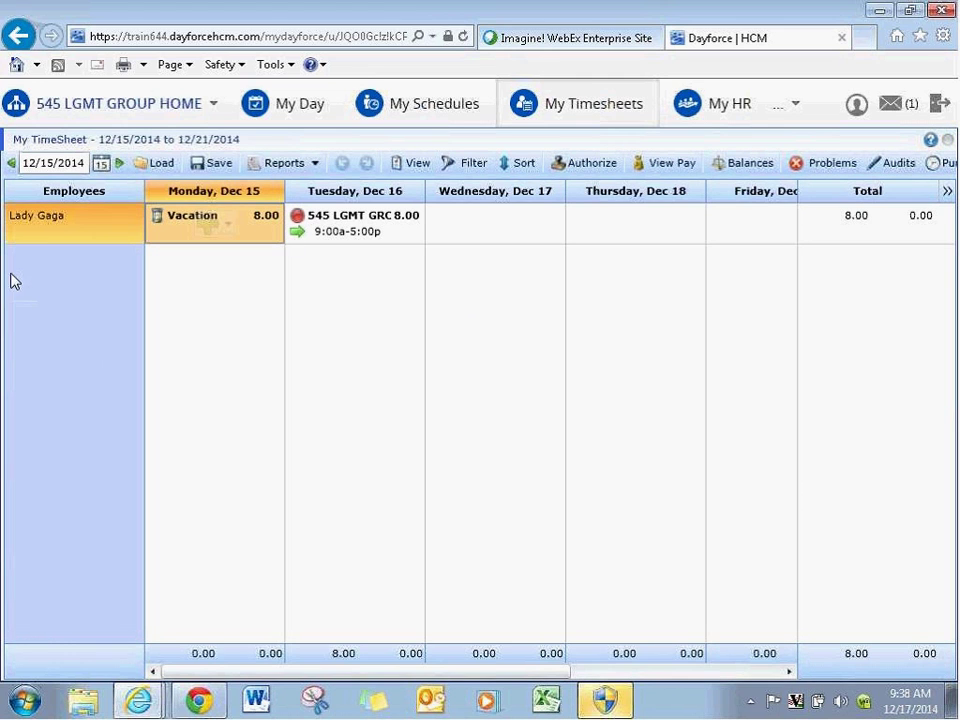
click(12, 165)
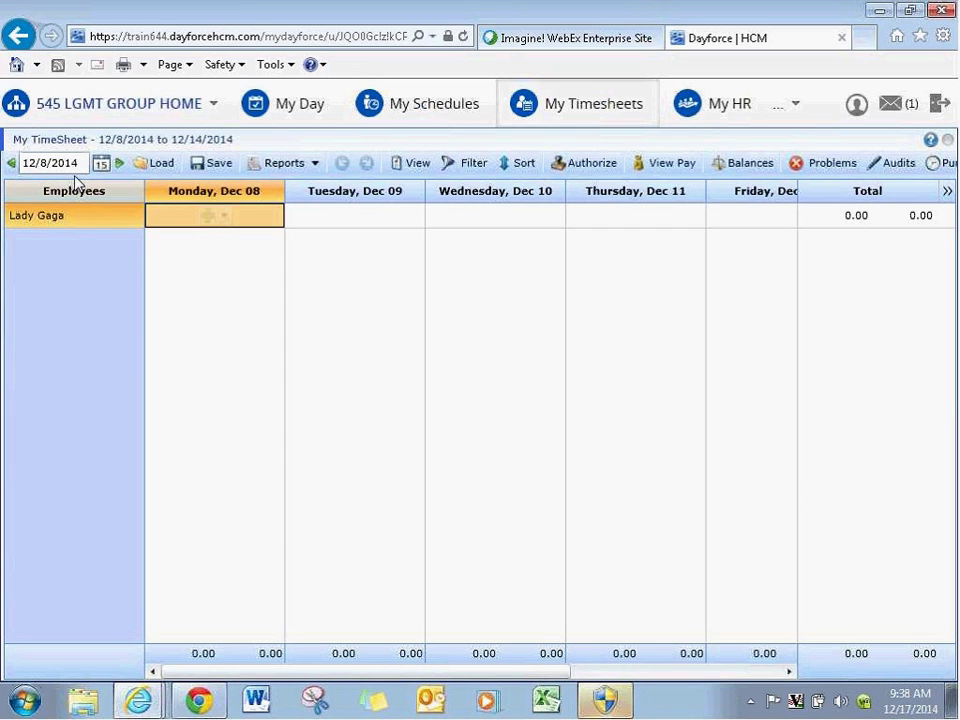
click(10, 162)
click(76, 235)
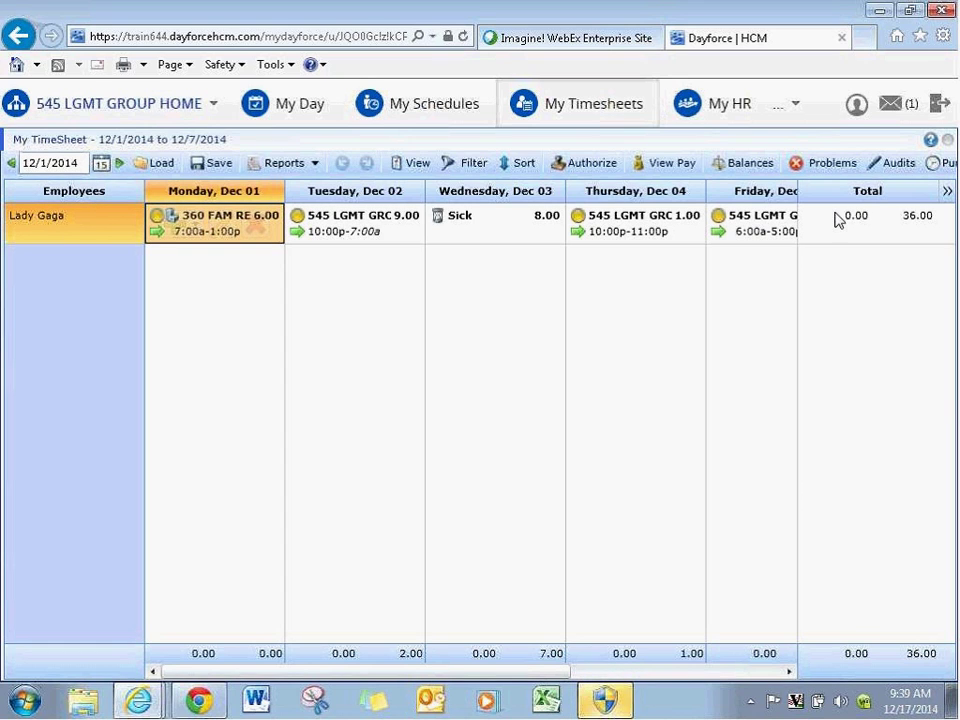
click(85, 233)
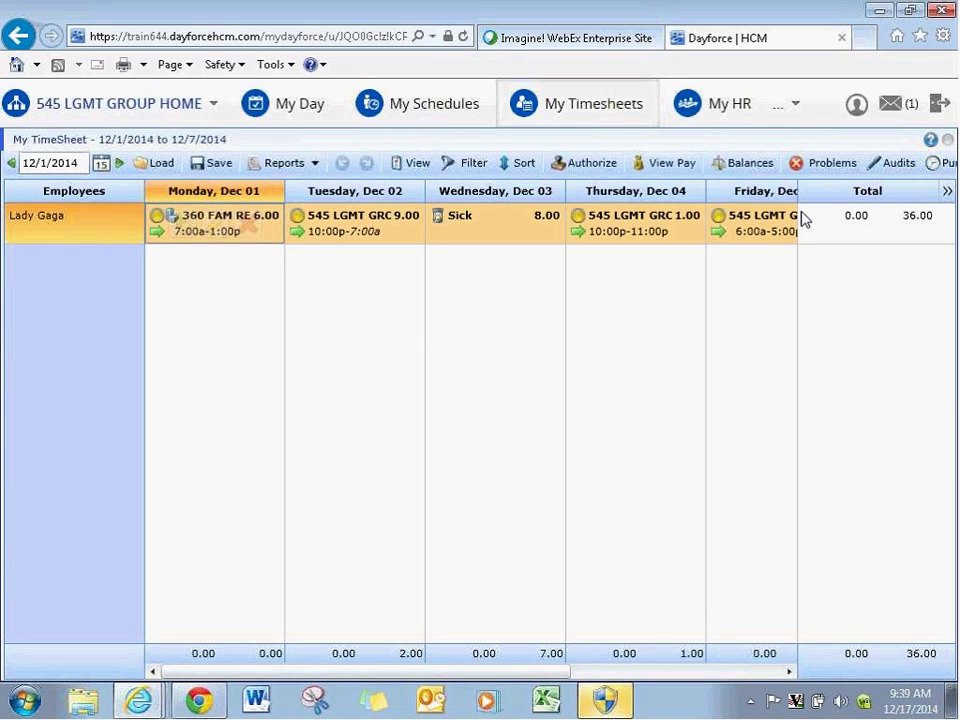
click(592, 168)
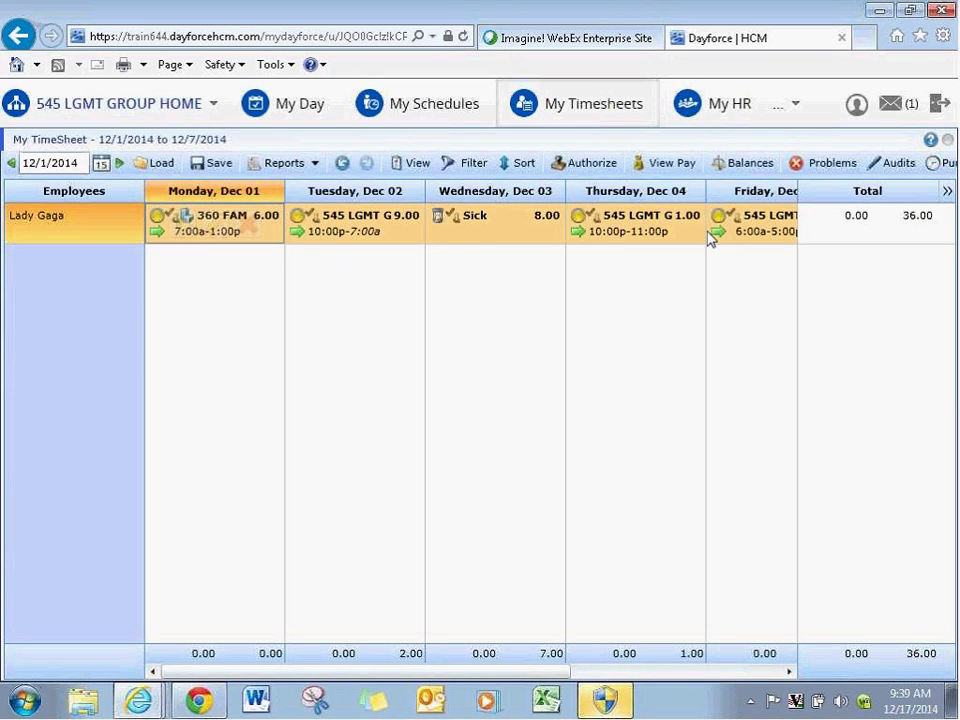
click(120, 166)
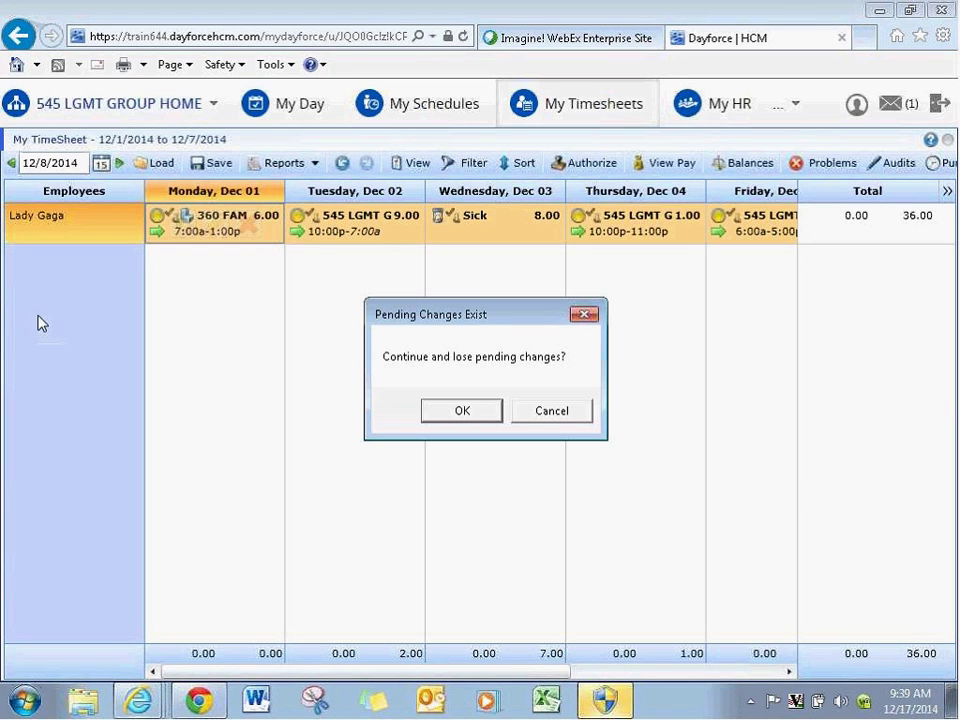
click(549, 412)
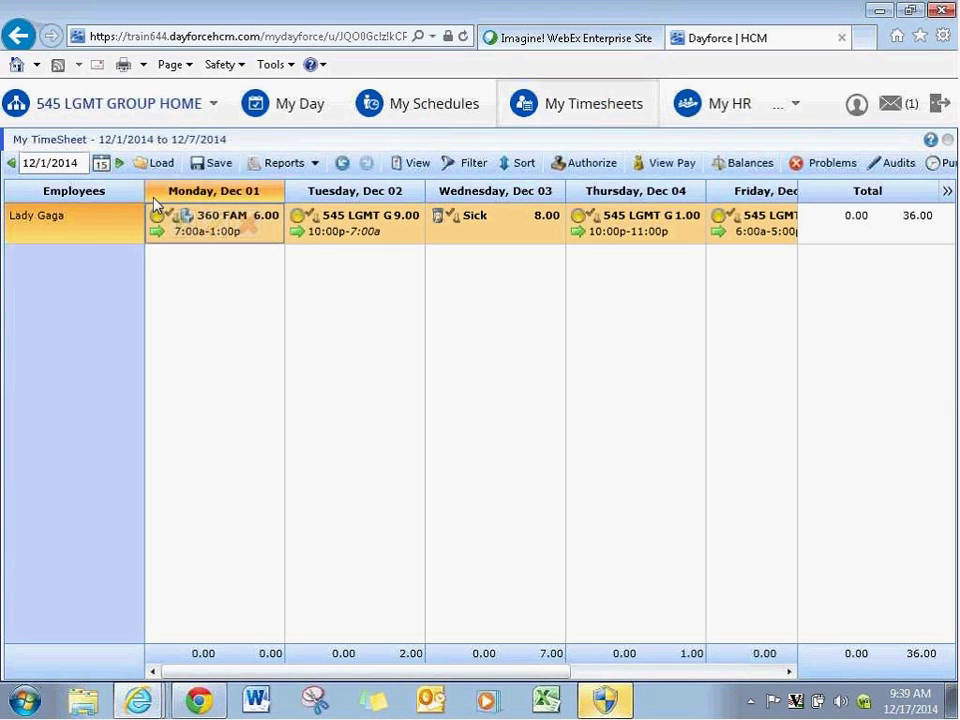
click(214, 165)
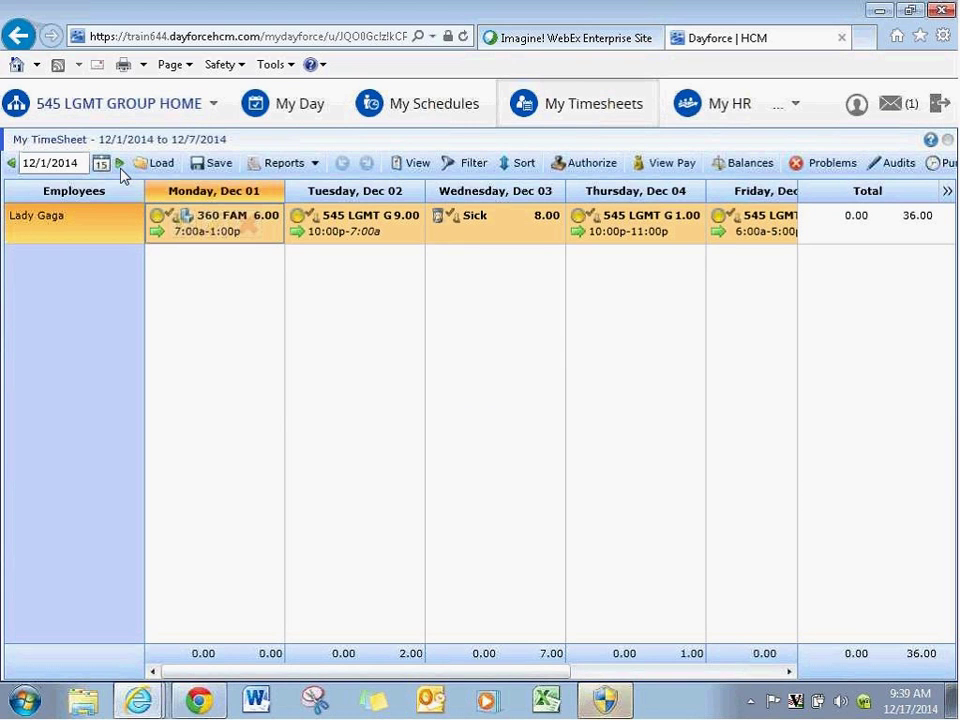
click(120, 166)
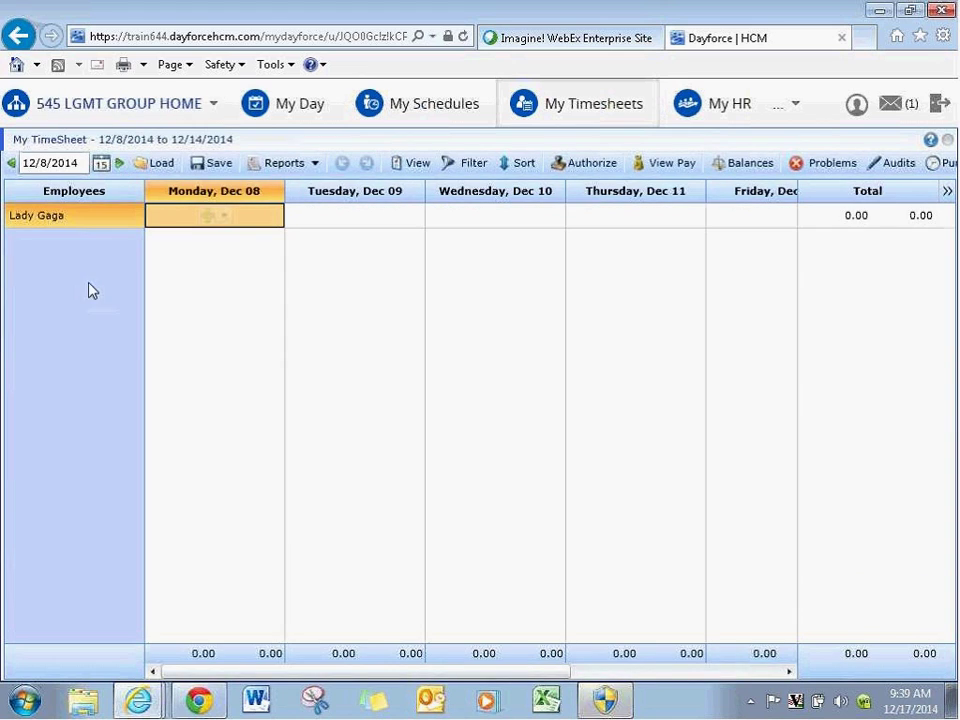
click(100, 222)
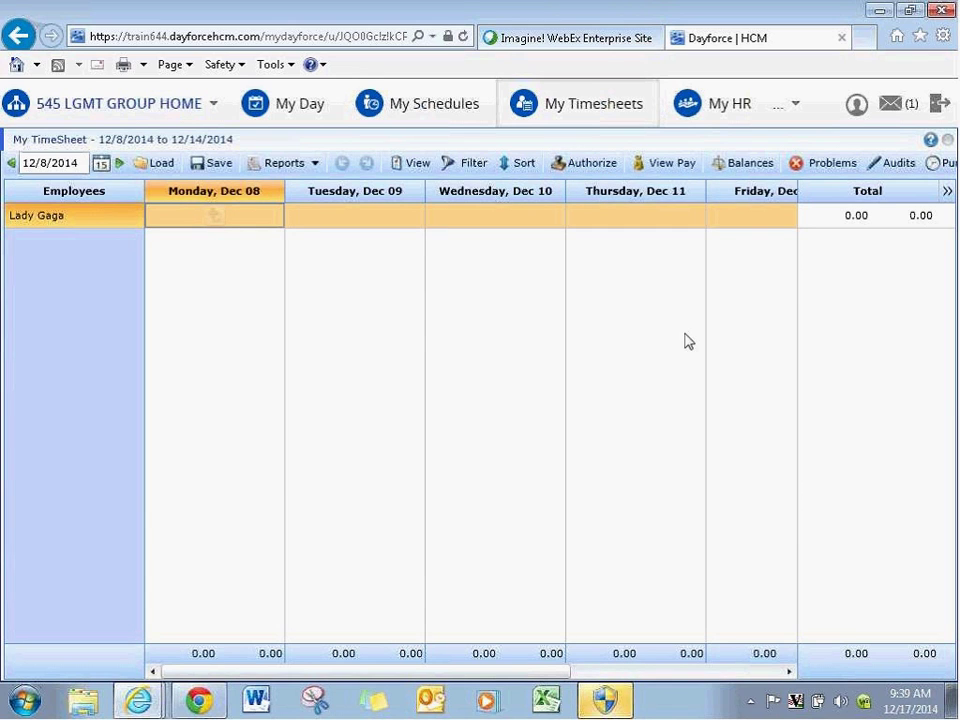
Open the Employee TimeSheet and select the Monday-to-Friday shifts in the week of 12/15/2014 to review them for authorization.
click(793, 108)
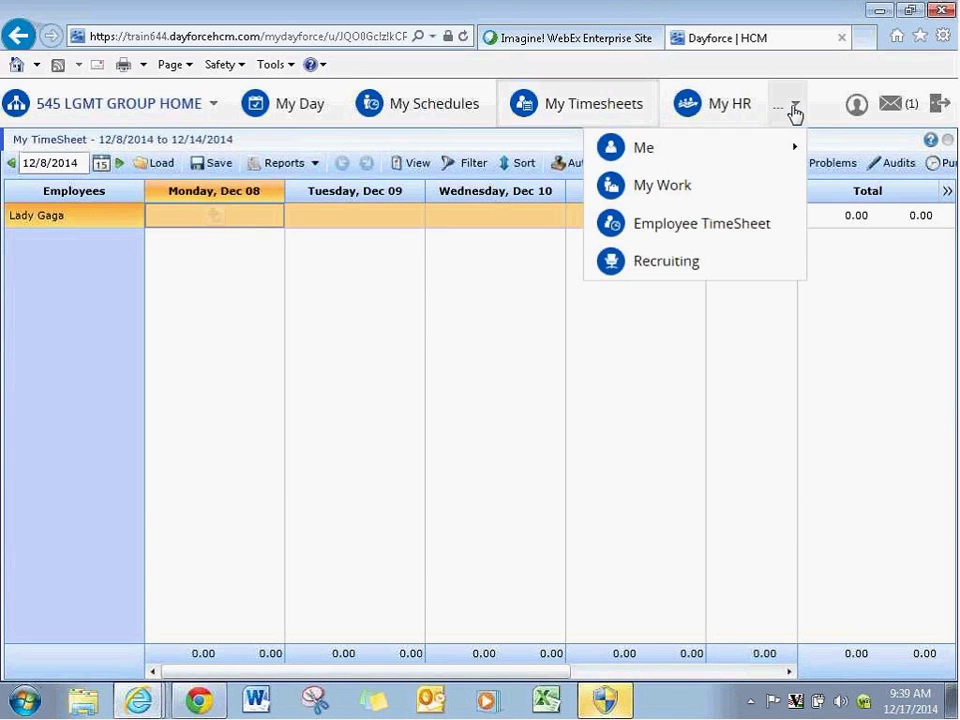
click(718, 231)
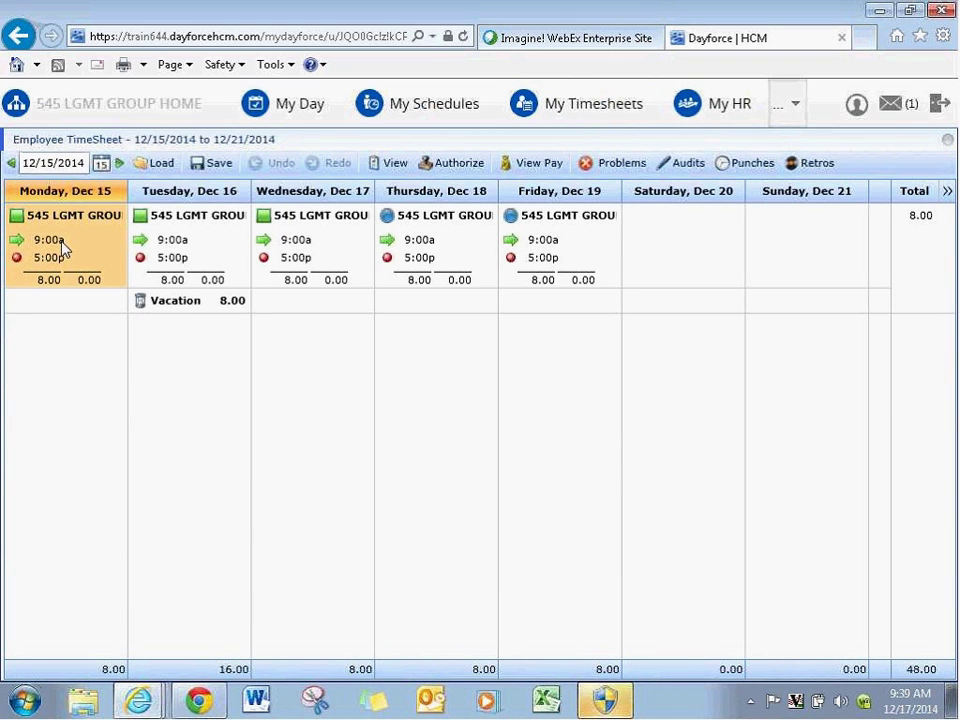
click(205, 255)
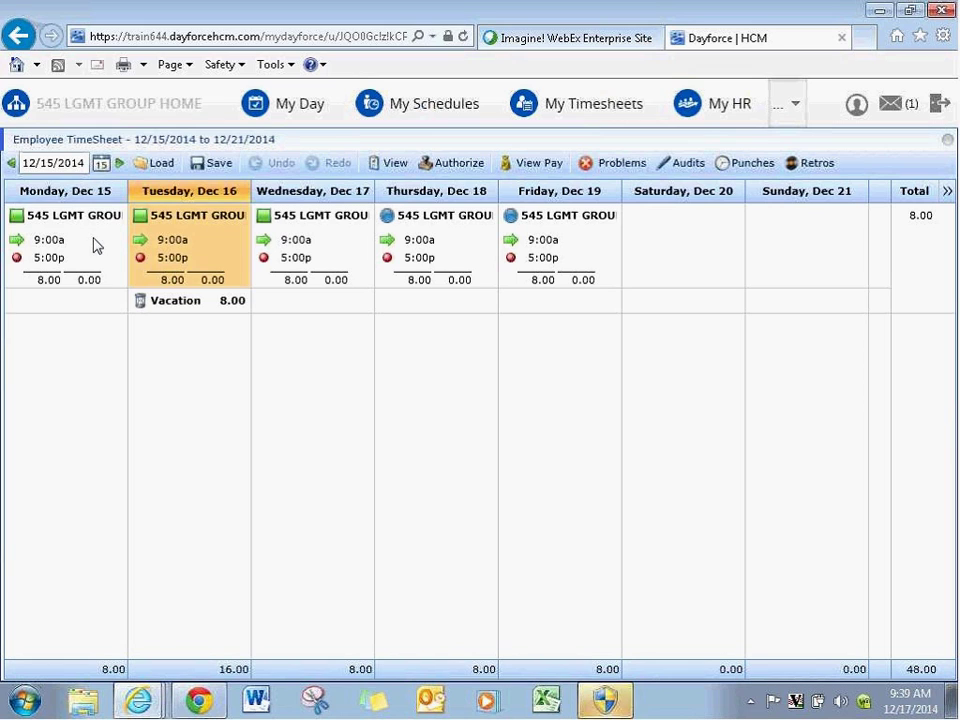
drag(77, 242, 545, 258)
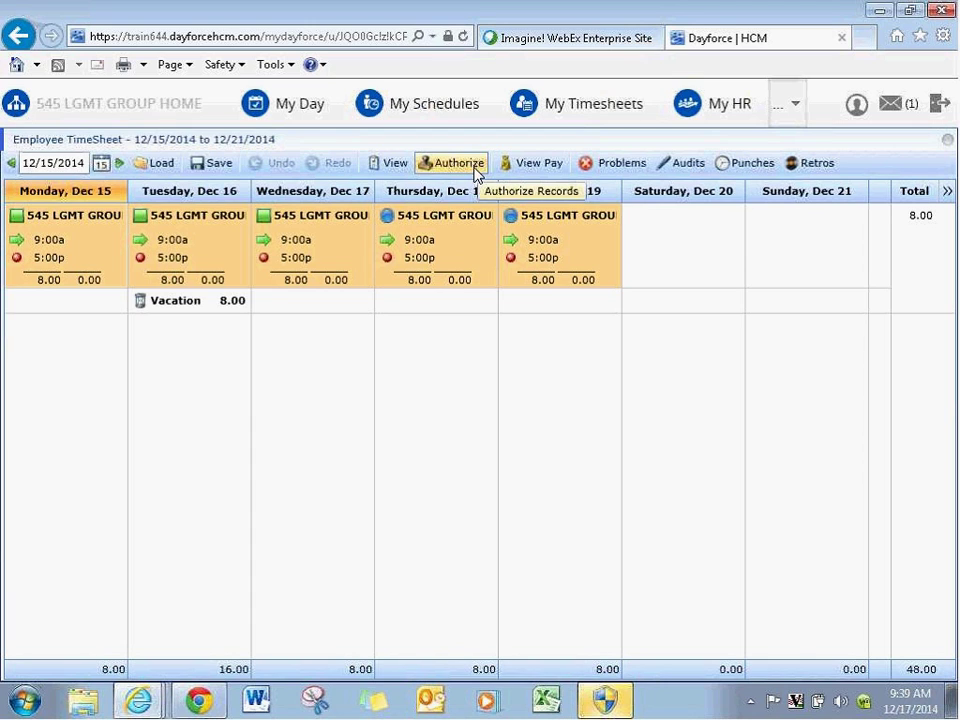
click(711, 385)
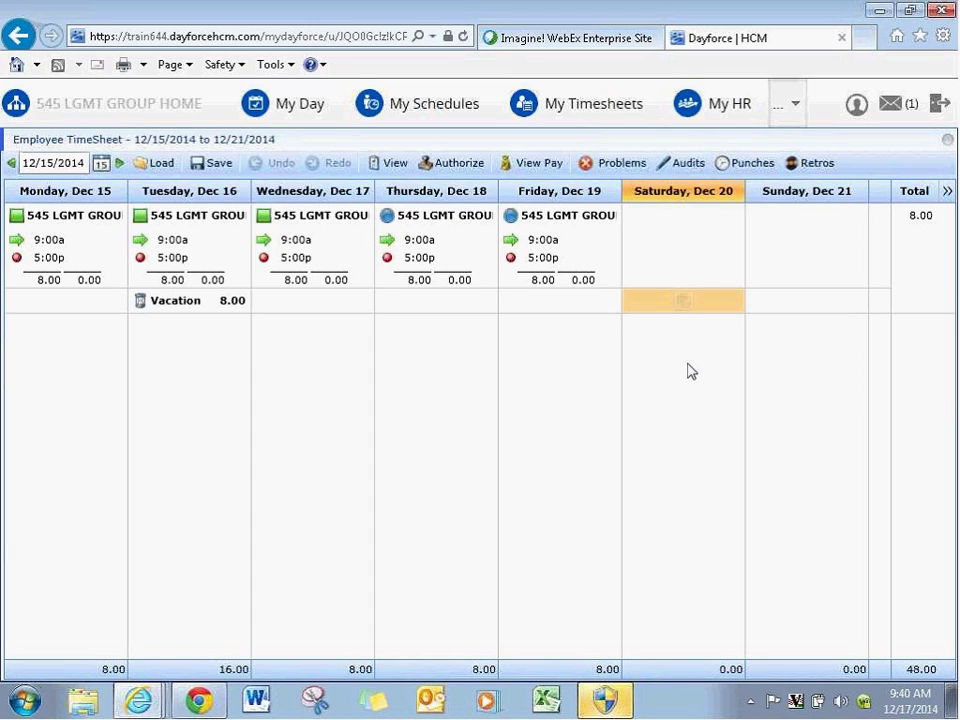
click(796, 106)
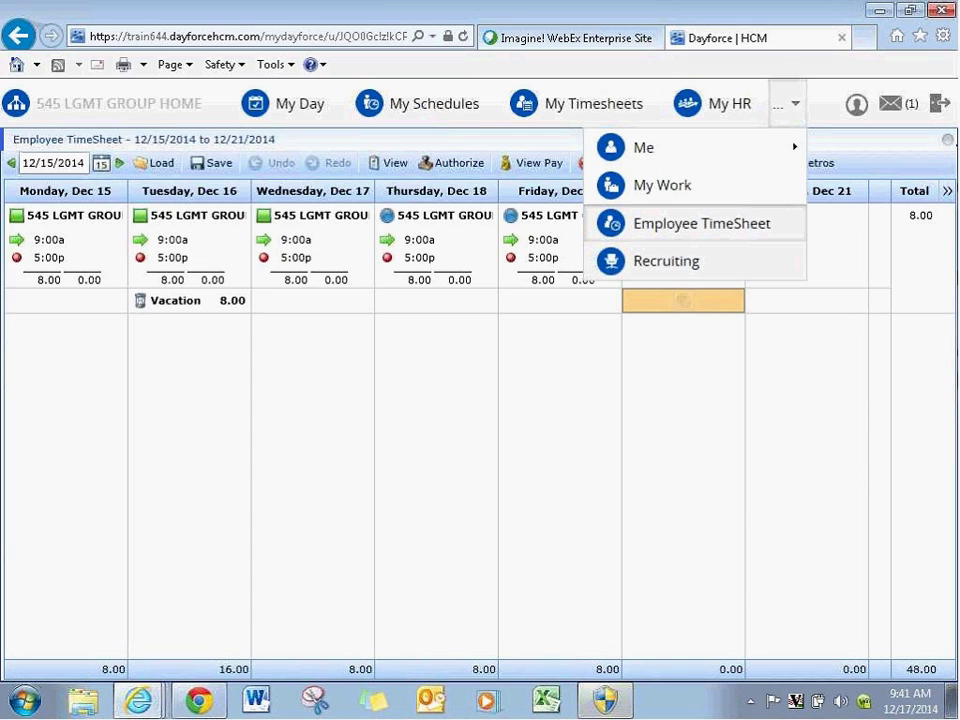
click(379, 424)
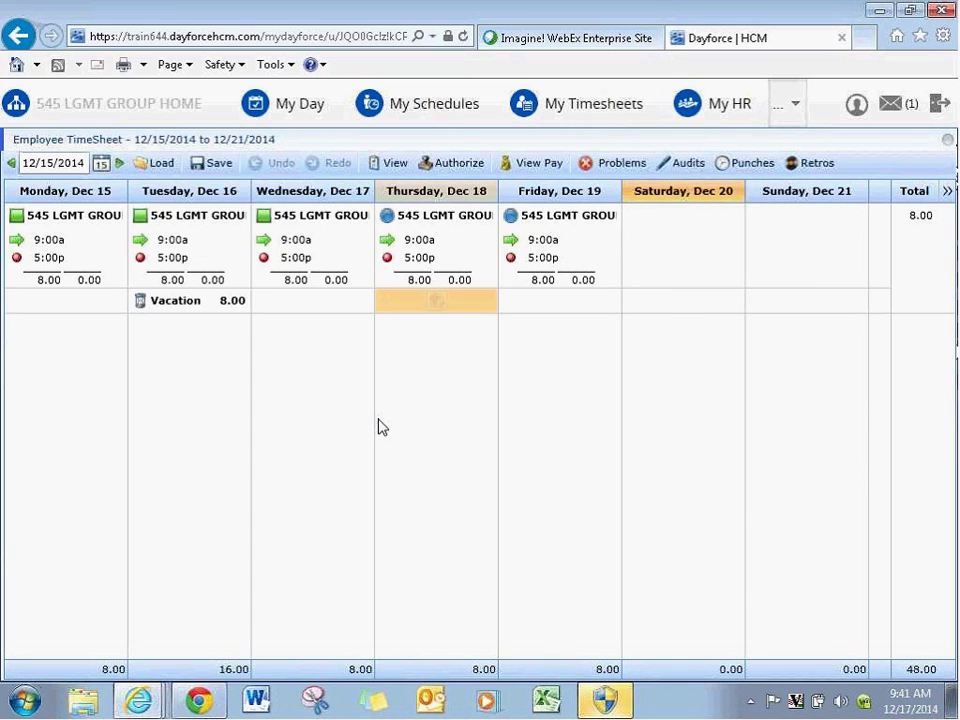
click(668, 250)
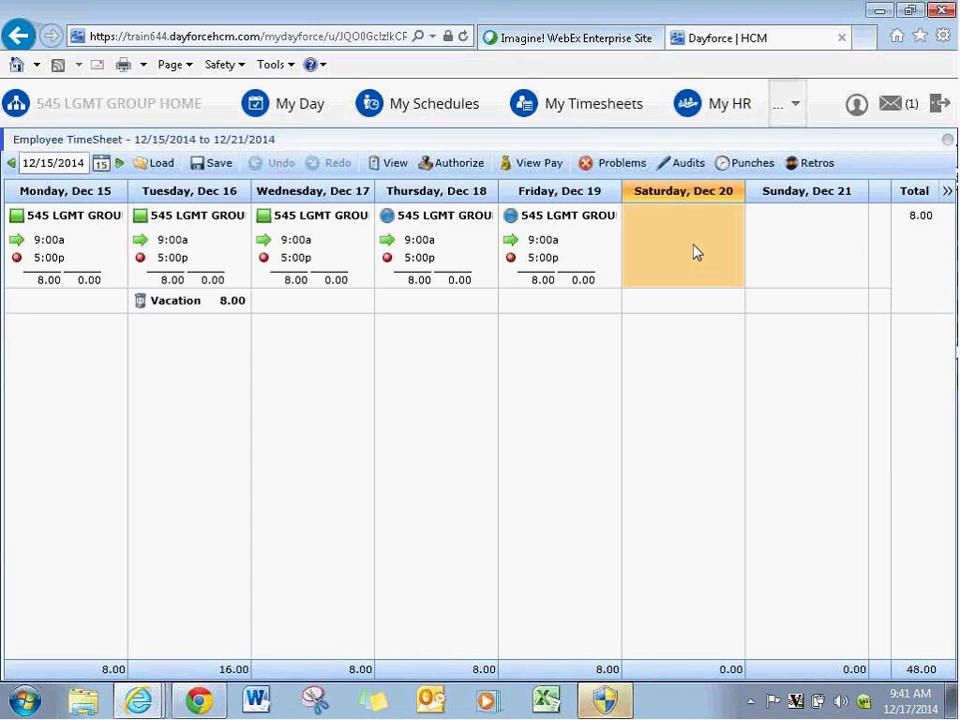
click(786, 253)
click(703, 257)
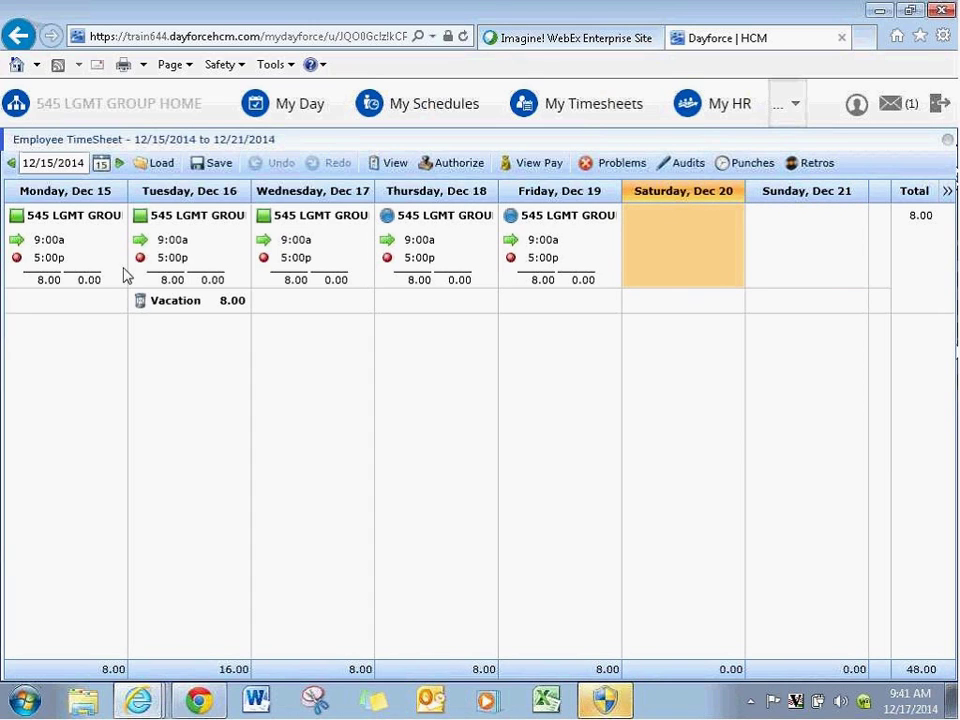
In the week of 12/8/2014, add an 8-hour aa - WRK pay adjustment to Saturday, Dec 13 and save the timesheet.
click(12, 163)
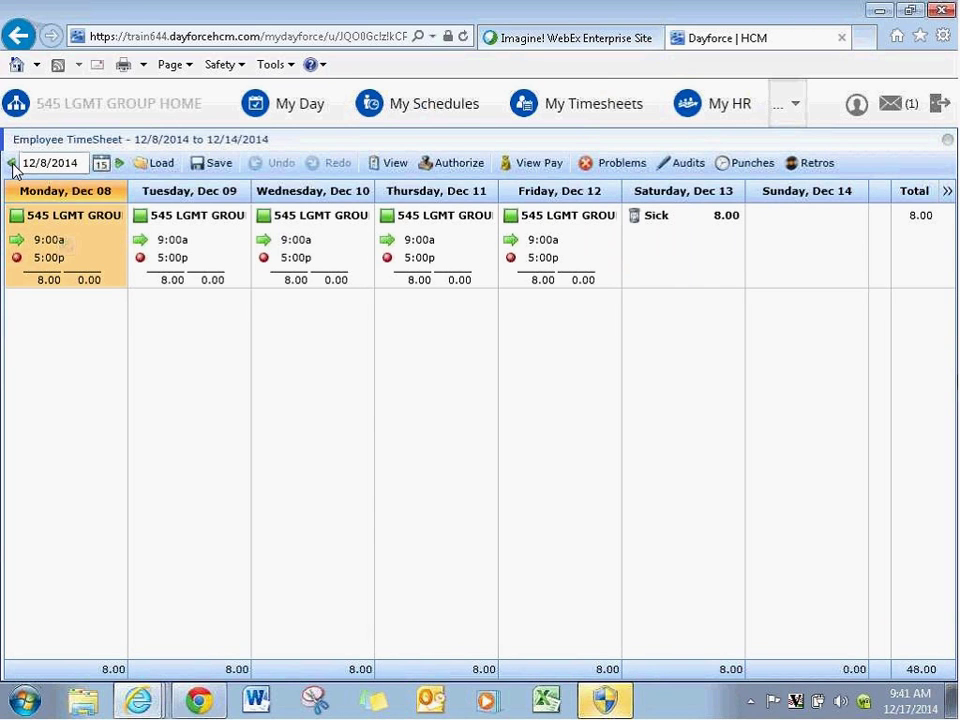
click(704, 252)
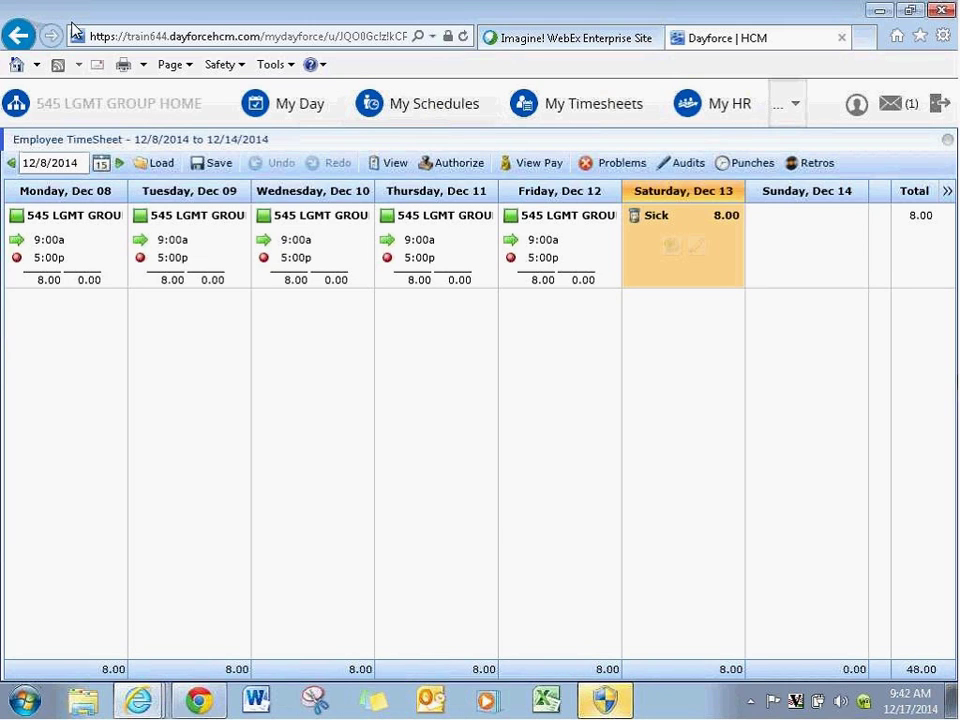
click(671, 246)
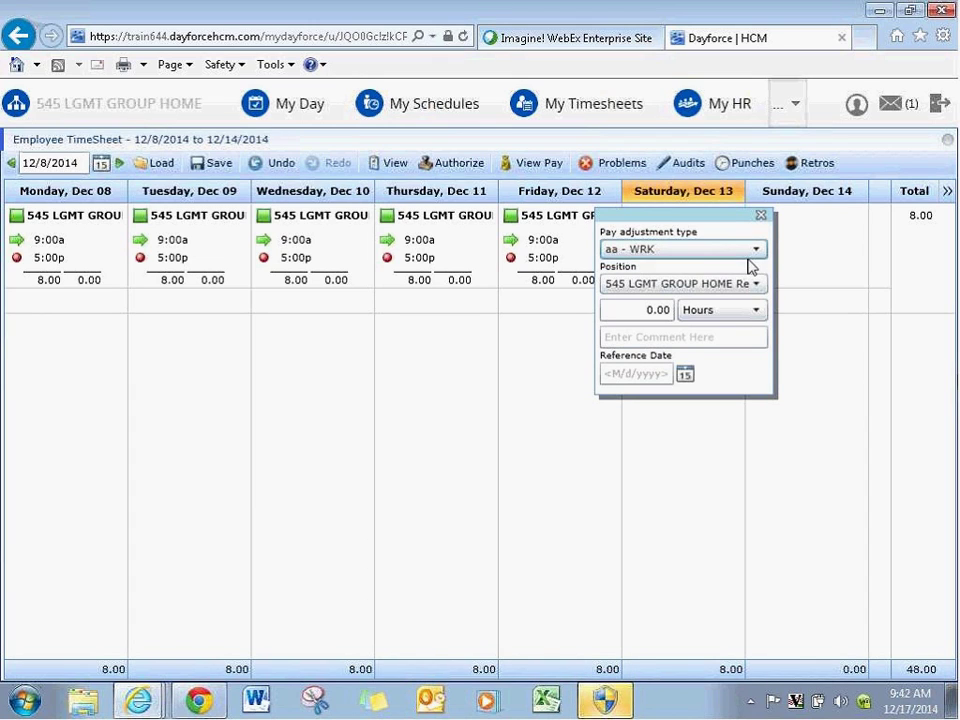
click(757, 252)
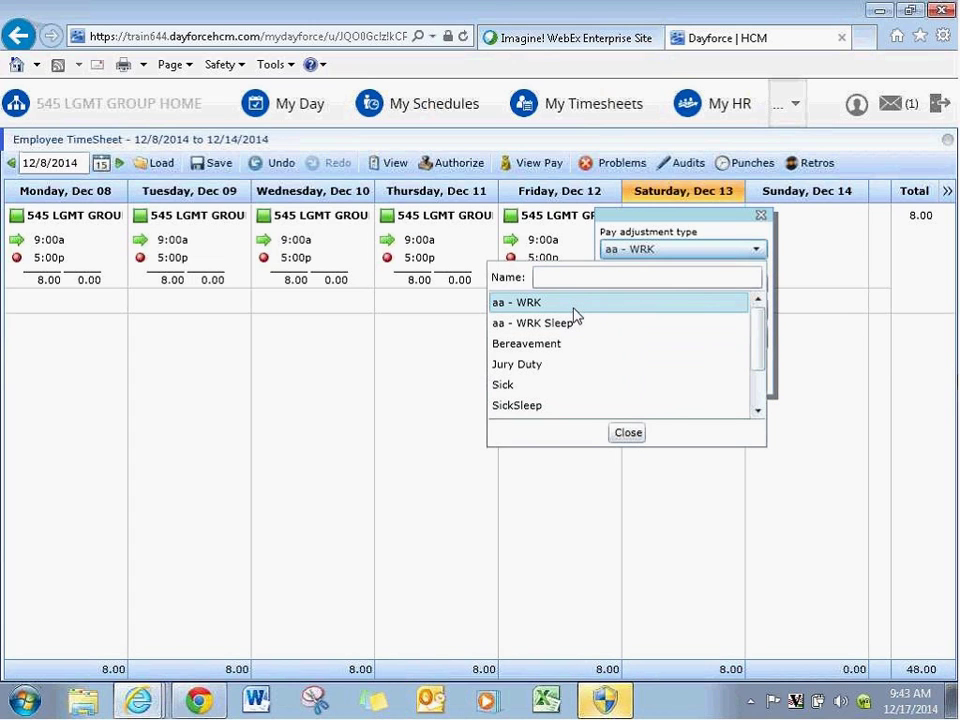
click(622, 436)
click(652, 310)
key(BackSpace)
text(8)
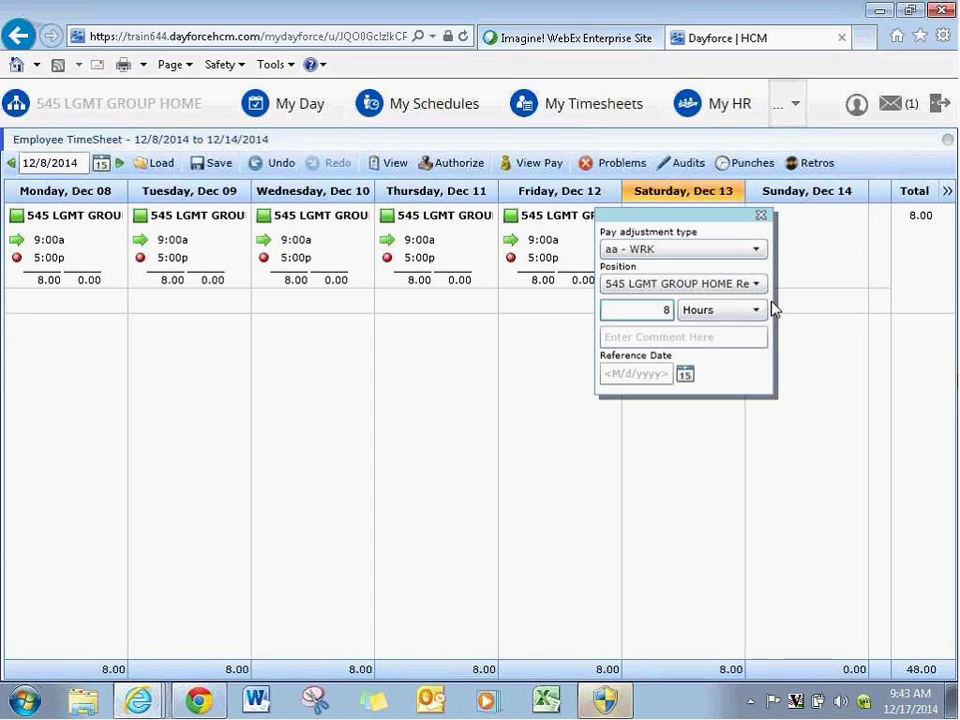
click(797, 381)
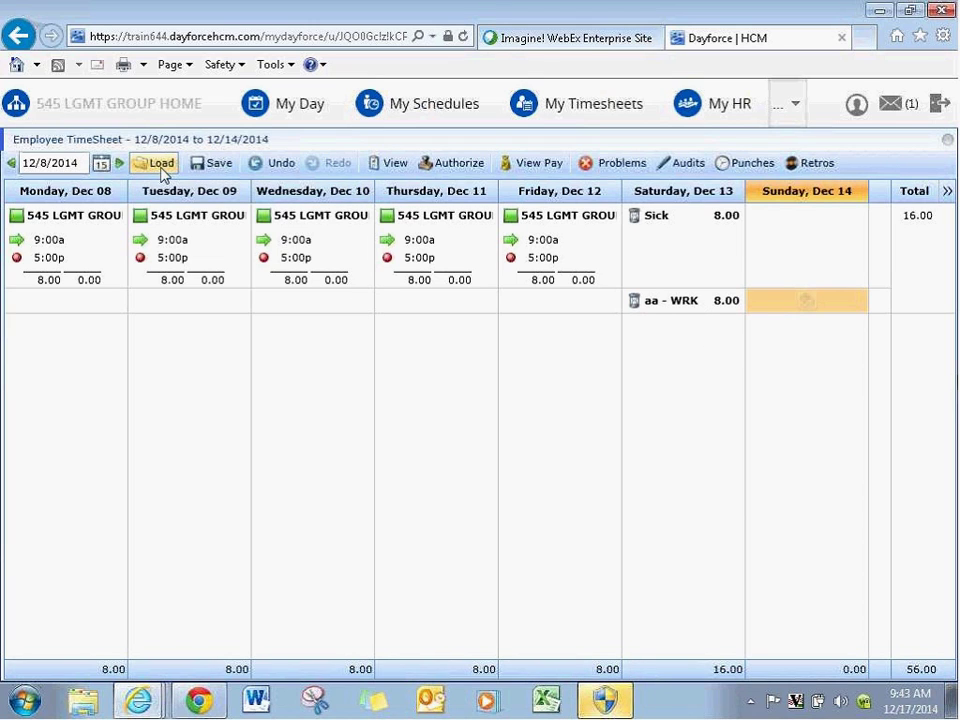
click(212, 166)
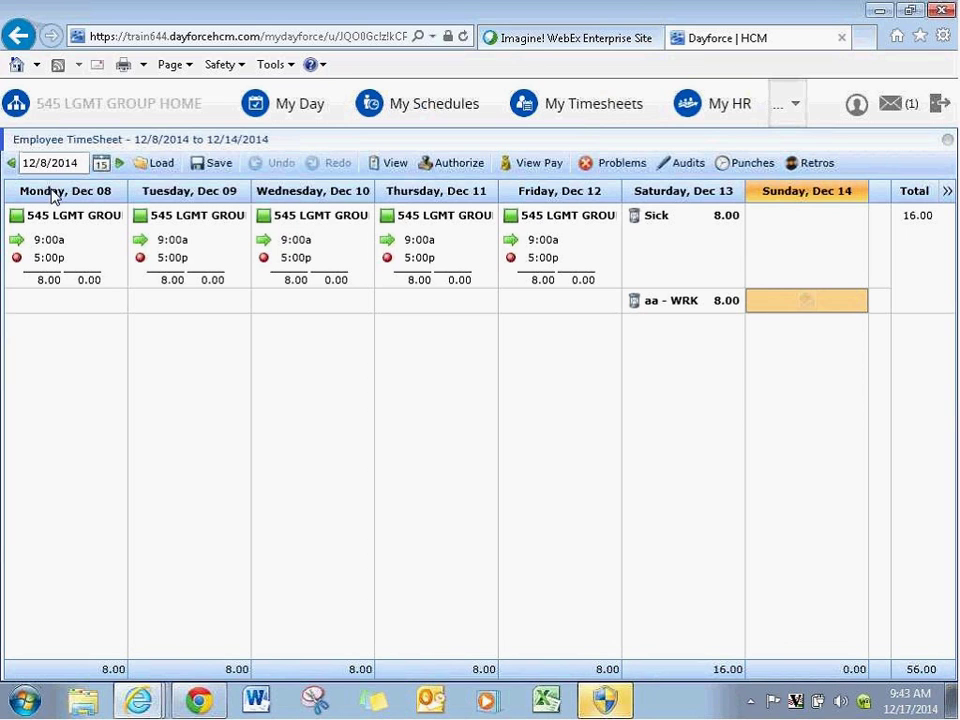
Review the shifts in the weeks of 12/1/2014 and 12/8/2014 for authorization and try to save the timesheet.
click(11, 163)
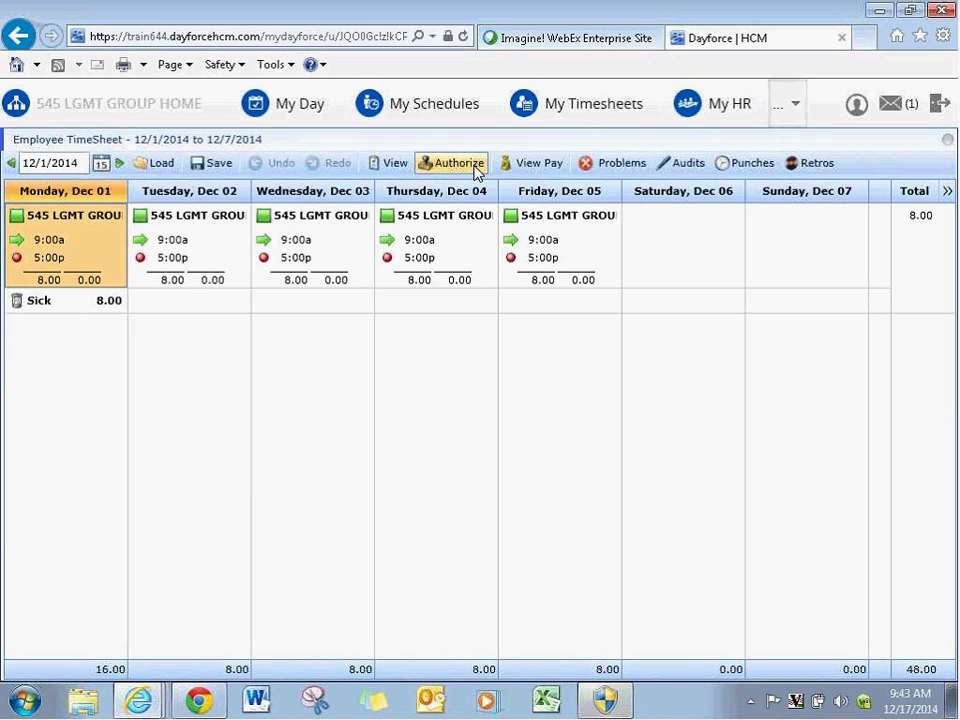
click(167, 257)
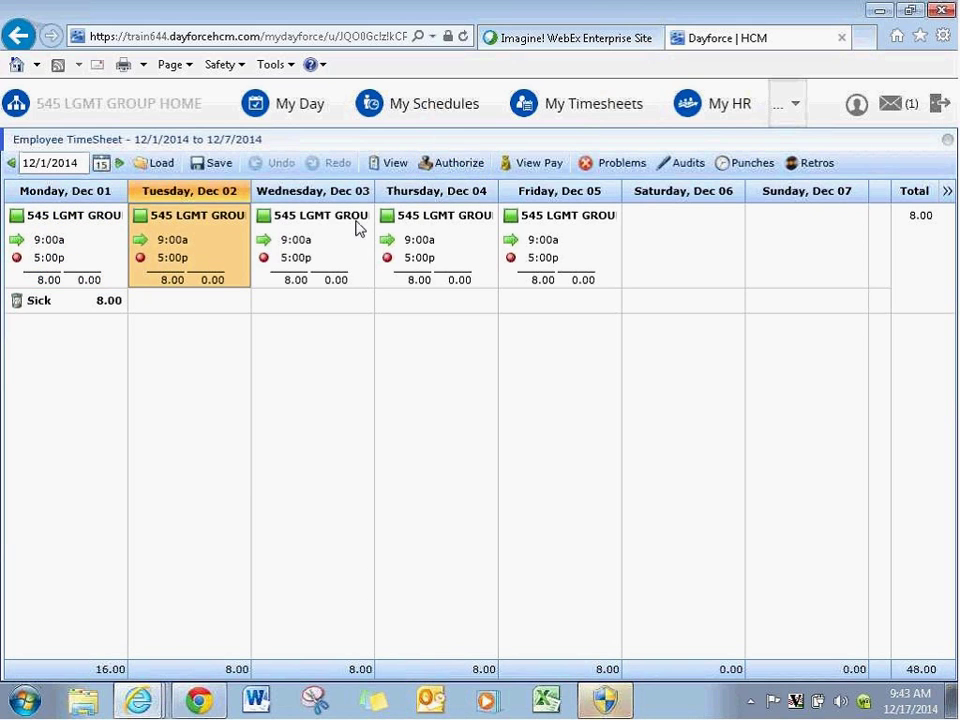
click(311, 265)
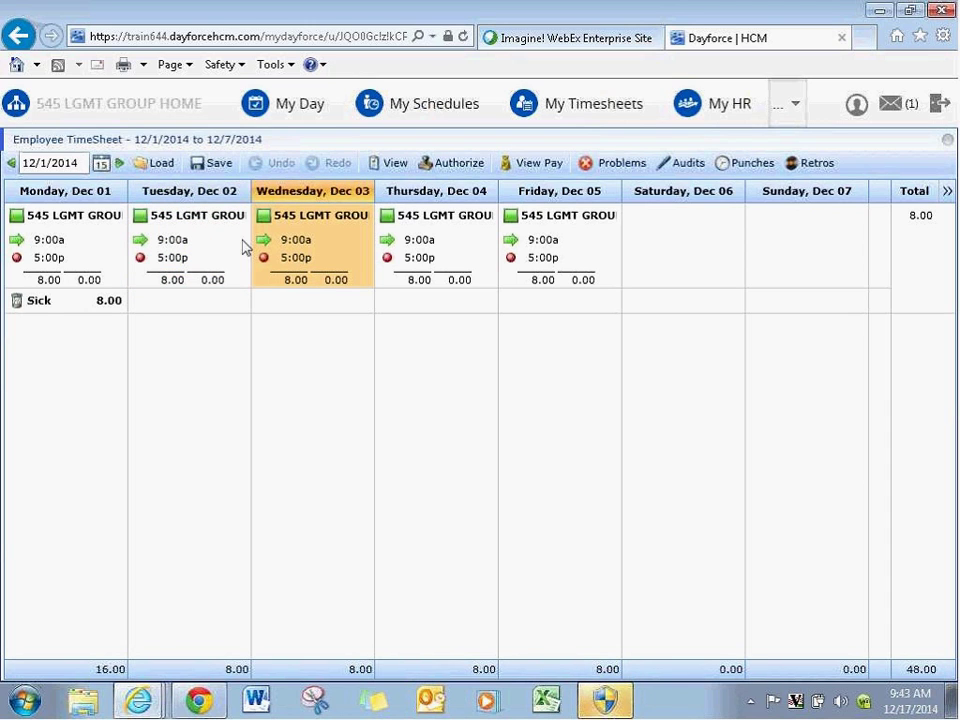
click(119, 163)
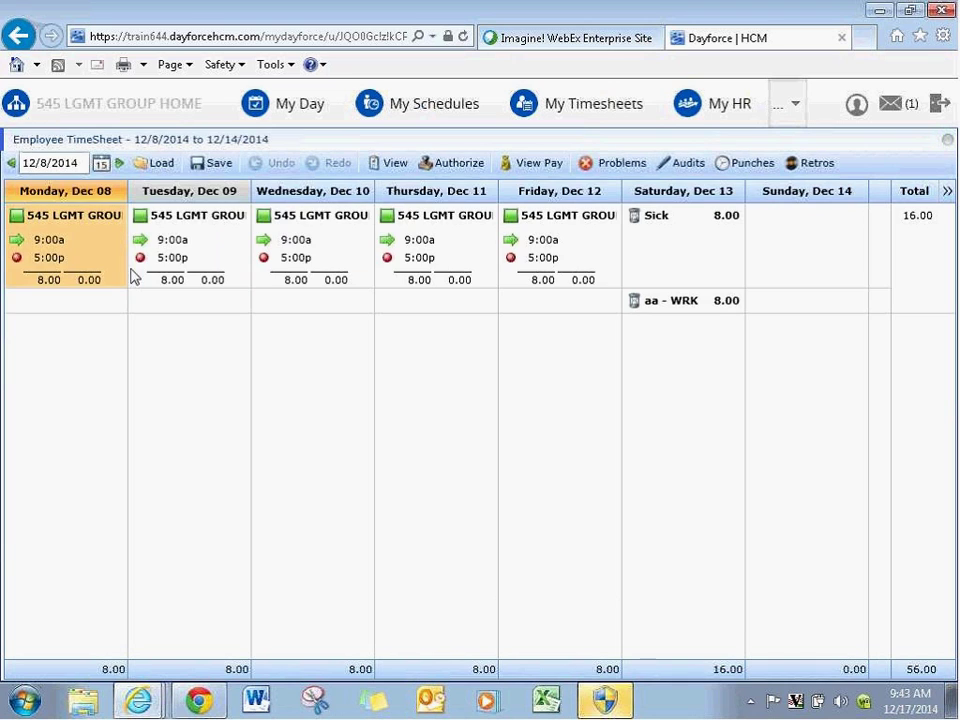
click(197, 253)
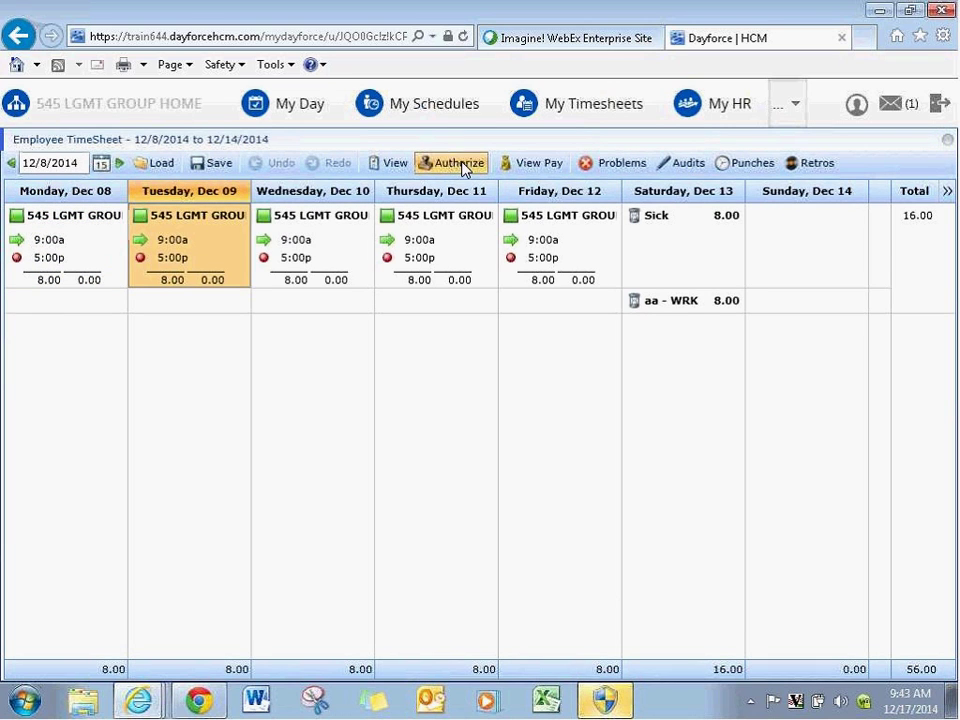
click(322, 252)
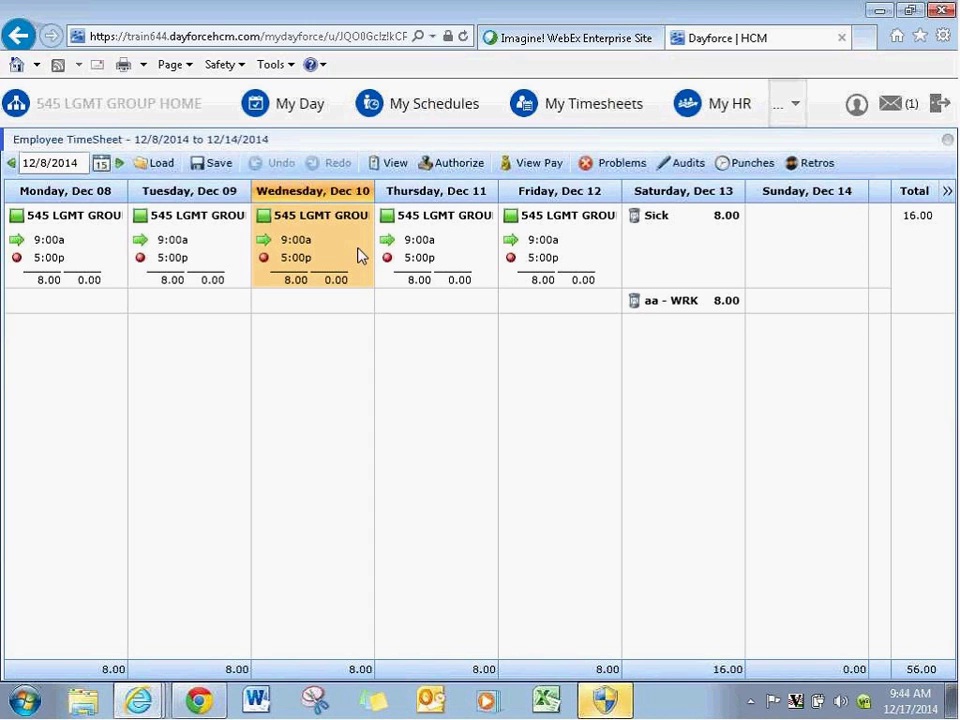
click(214, 166)
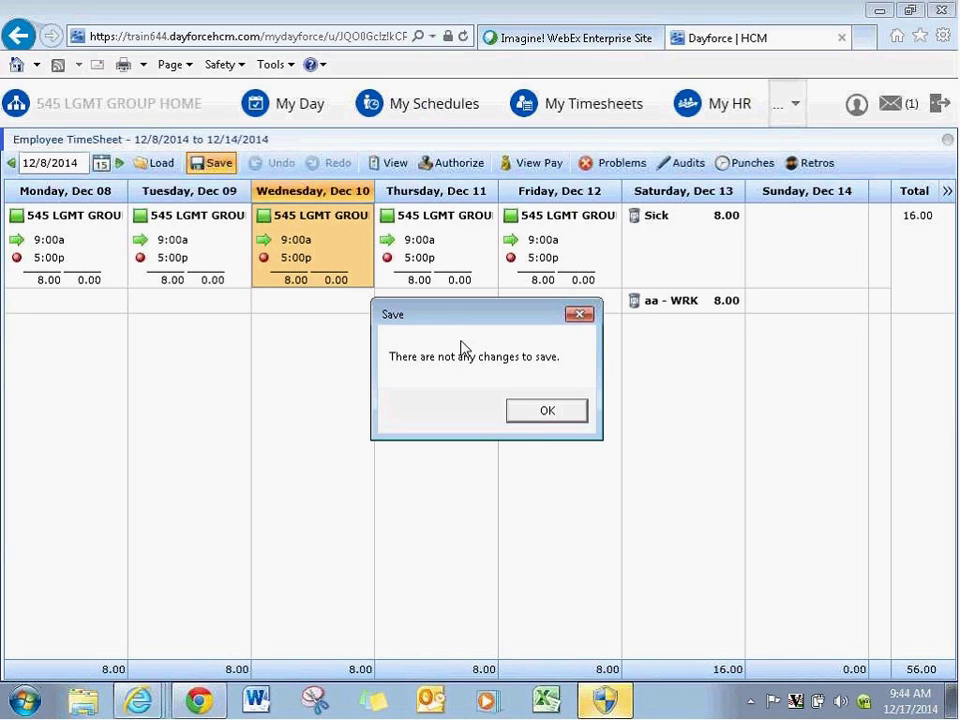
click(541, 416)
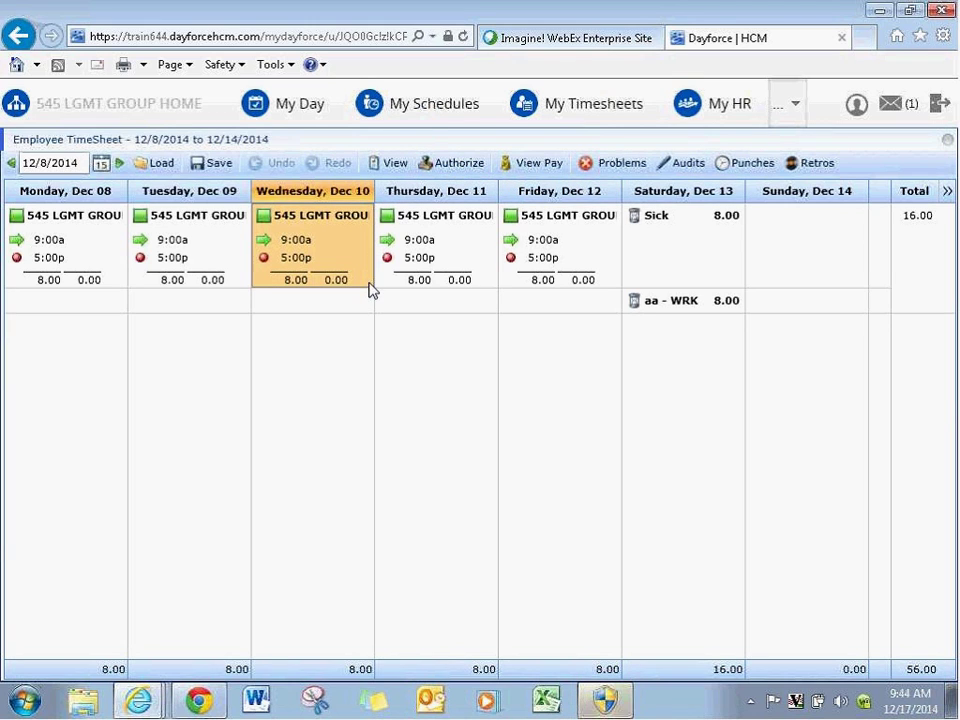
click(60, 255)
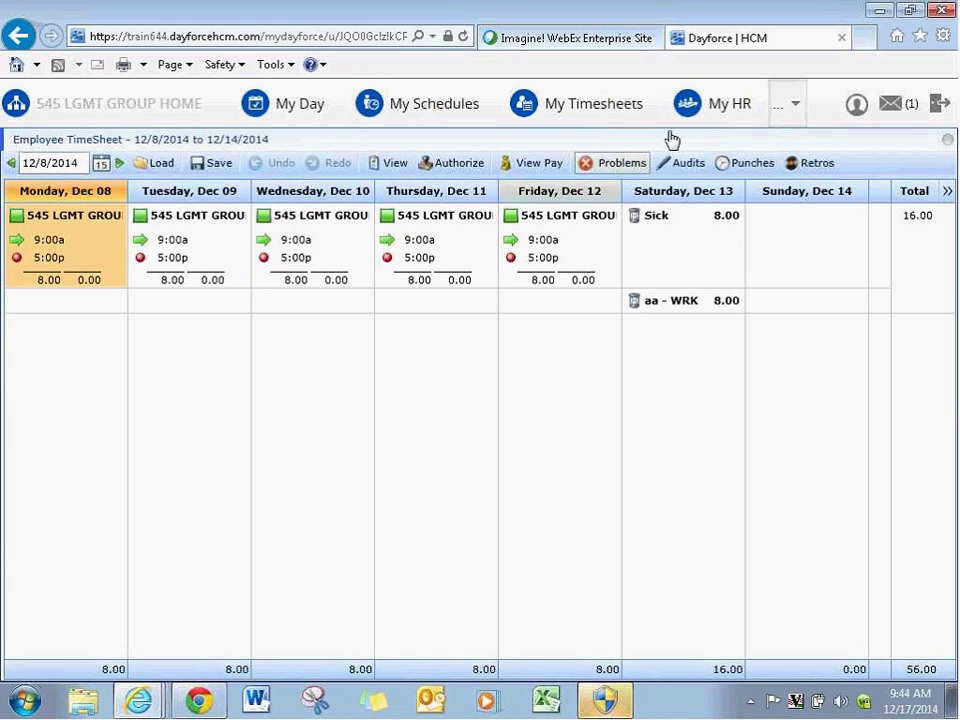
Switch to My Timesheets for the week of 12/1/2014 and view the shift details for Tuesday, Dec 02.
click(597, 114)
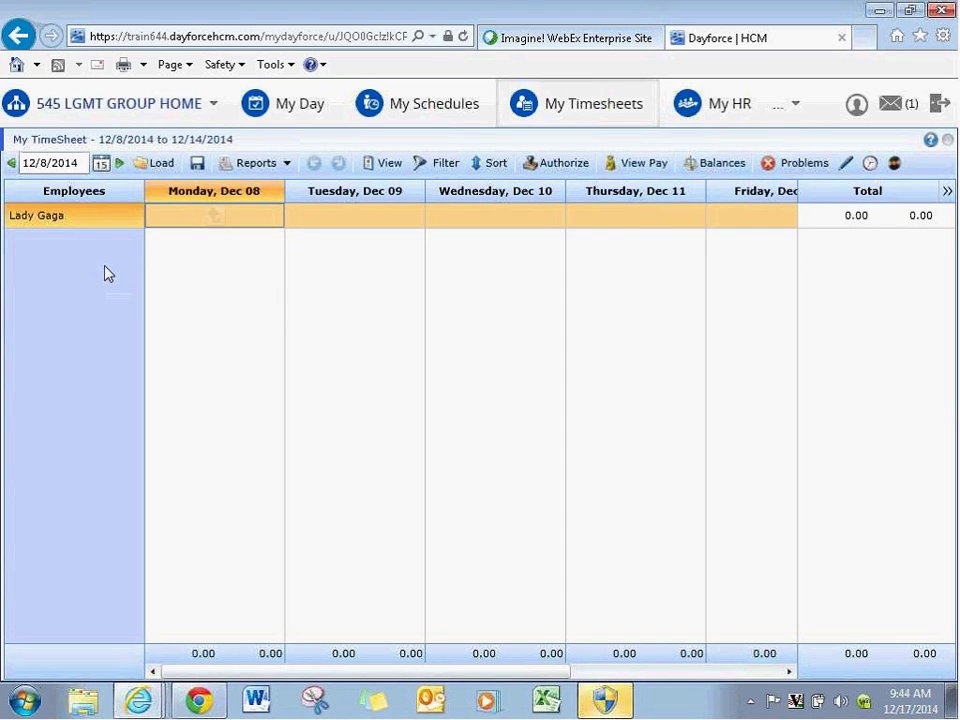
click(11, 166)
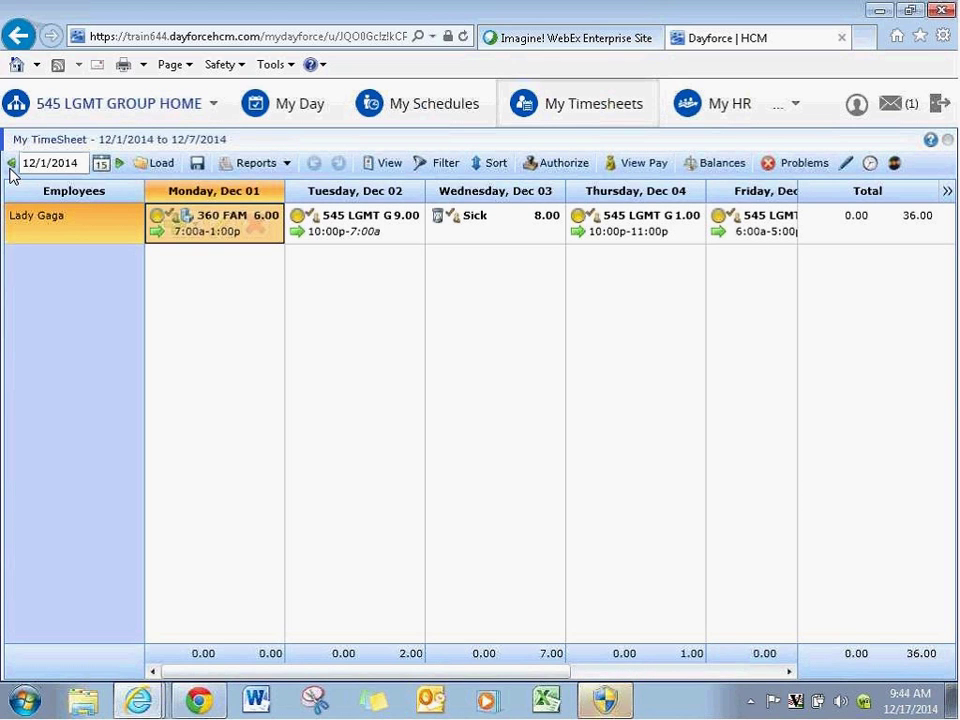
click(11, 165)
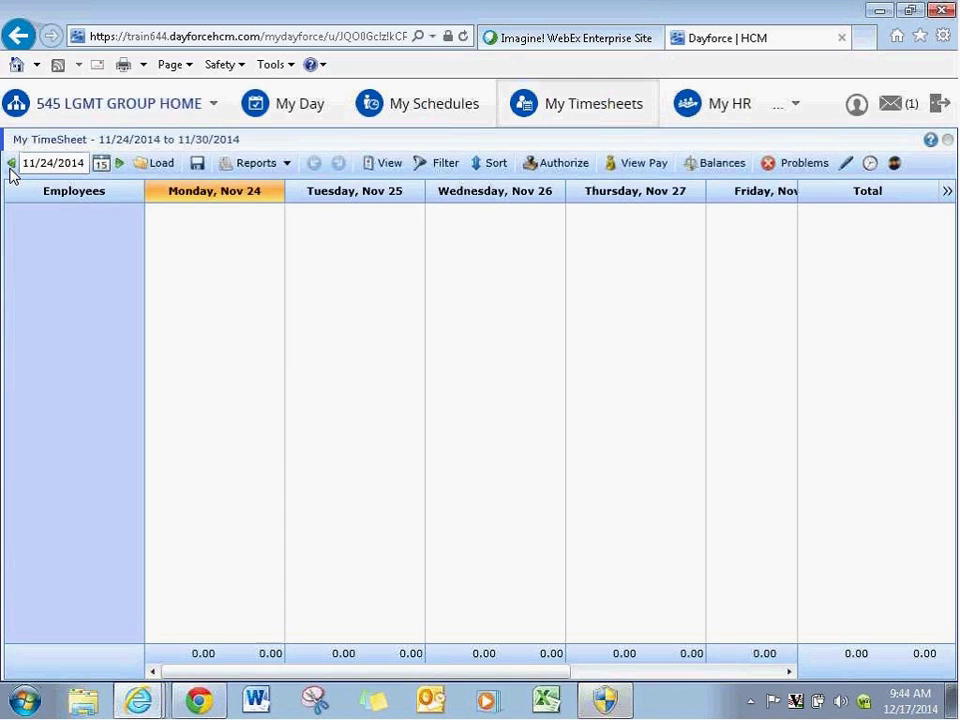
click(119, 163)
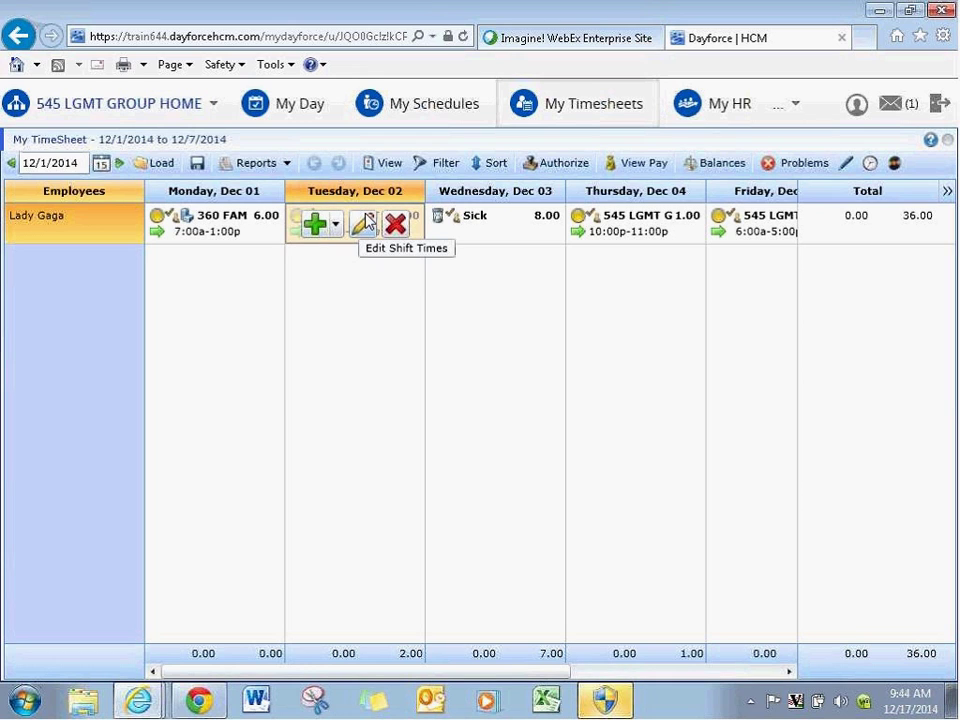
click(365, 228)
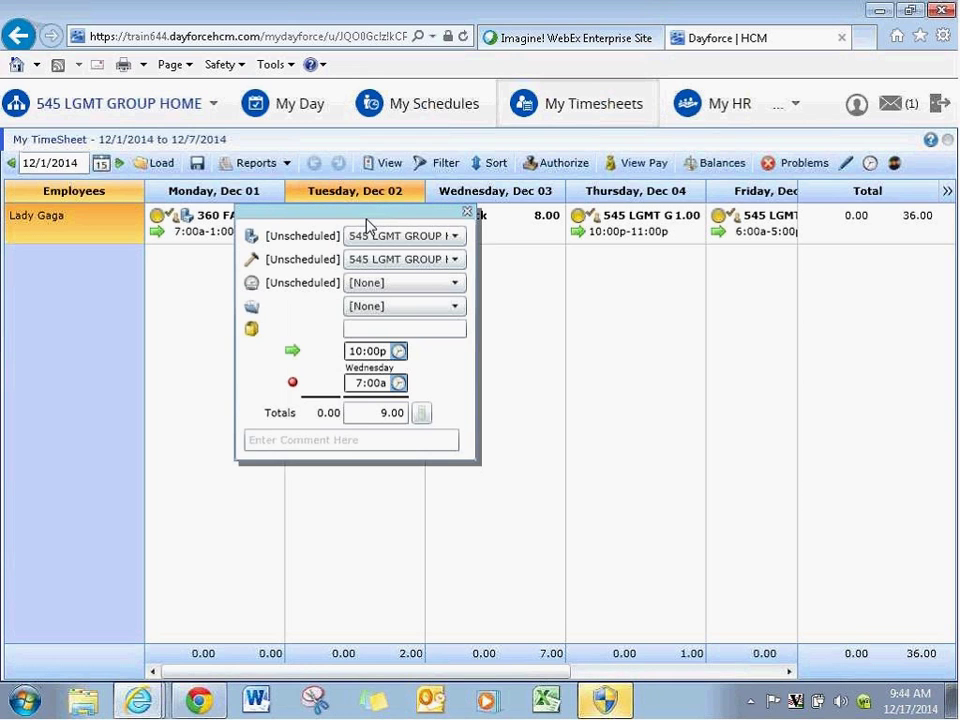
click(604, 364)
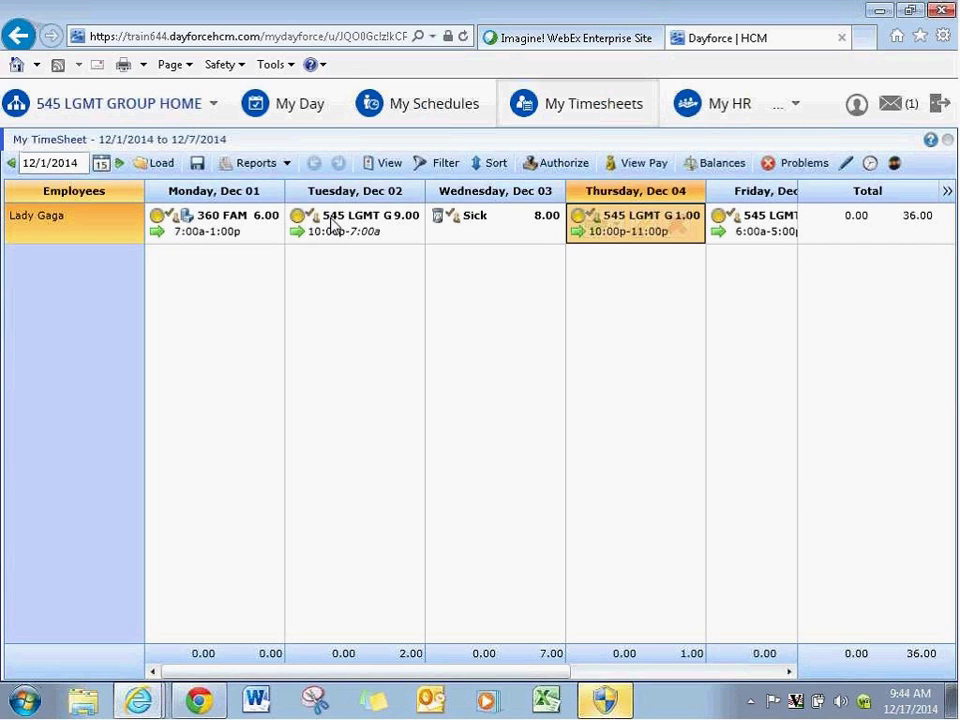
Set the start time of the Tuesday, Dec 02 shift to 6:00a and save the timesheet.
click(362, 236)
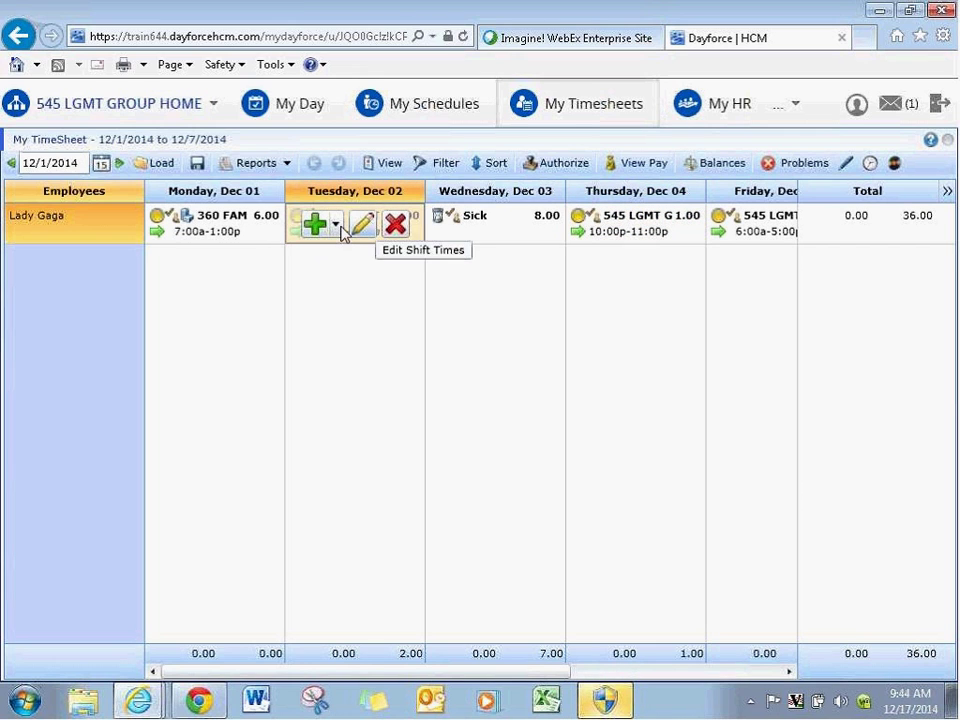
click(362, 228)
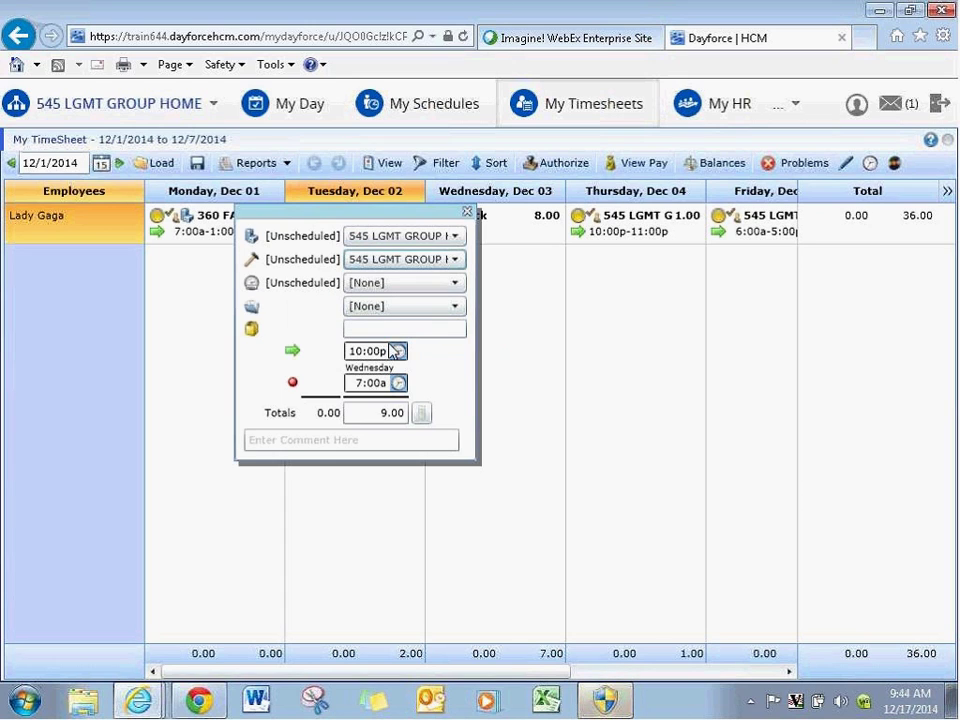
click(348, 350)
drag(348, 350, 450, 358)
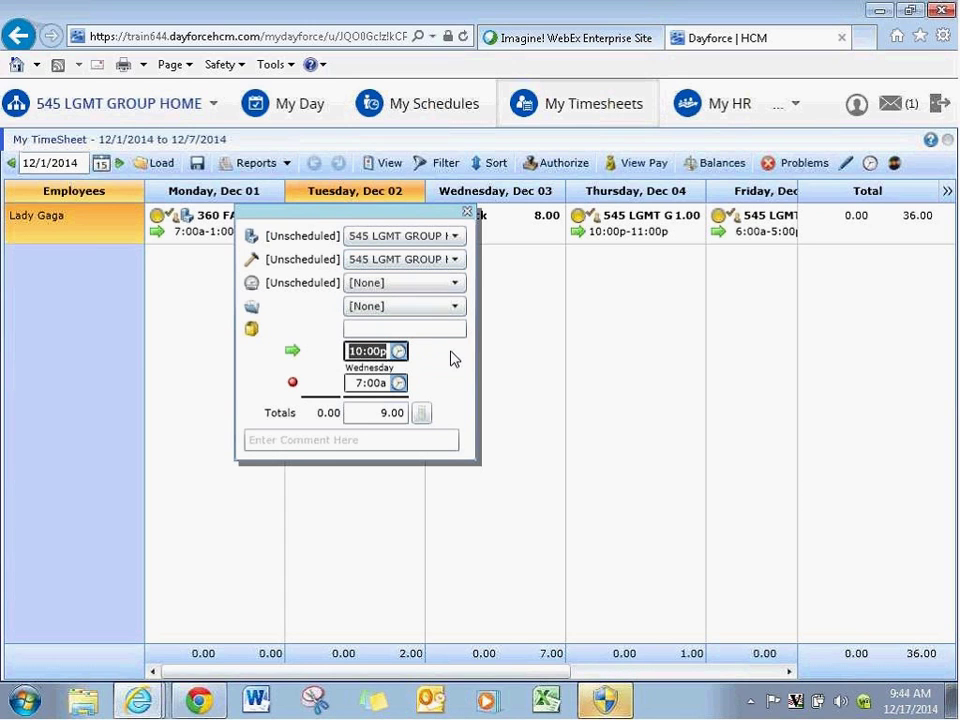
text(9)
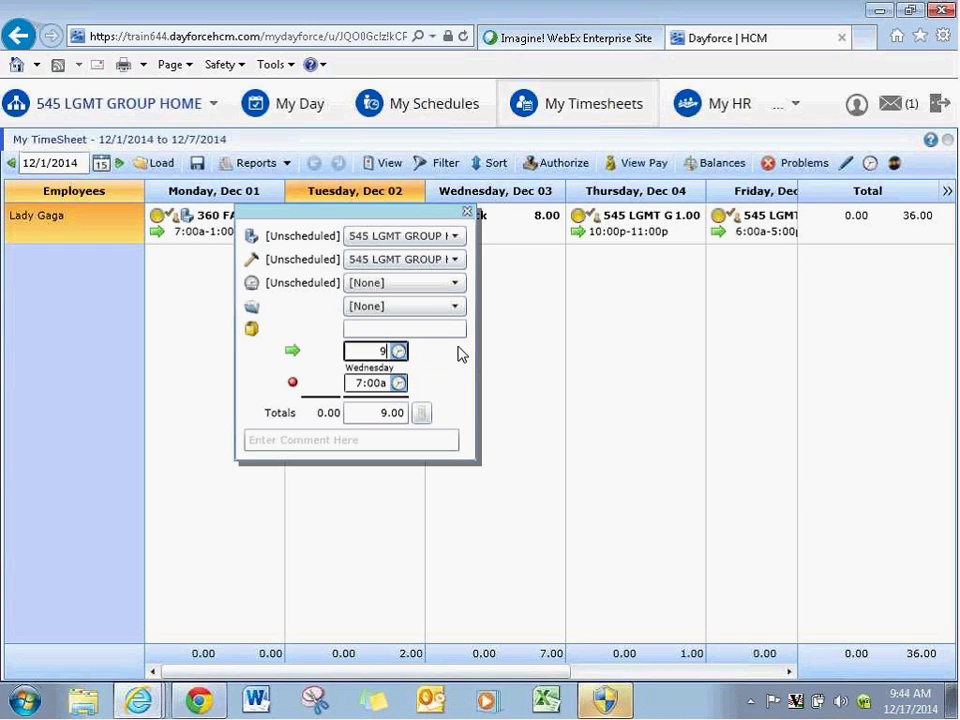
text(a)
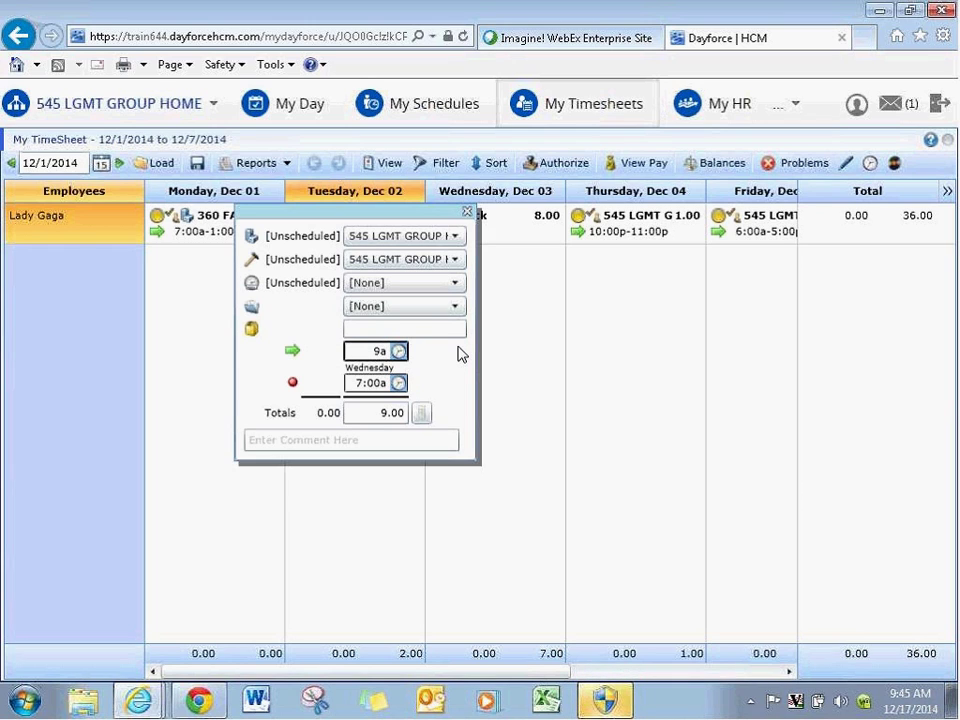
key(BackSpace)
key(BackSpace)
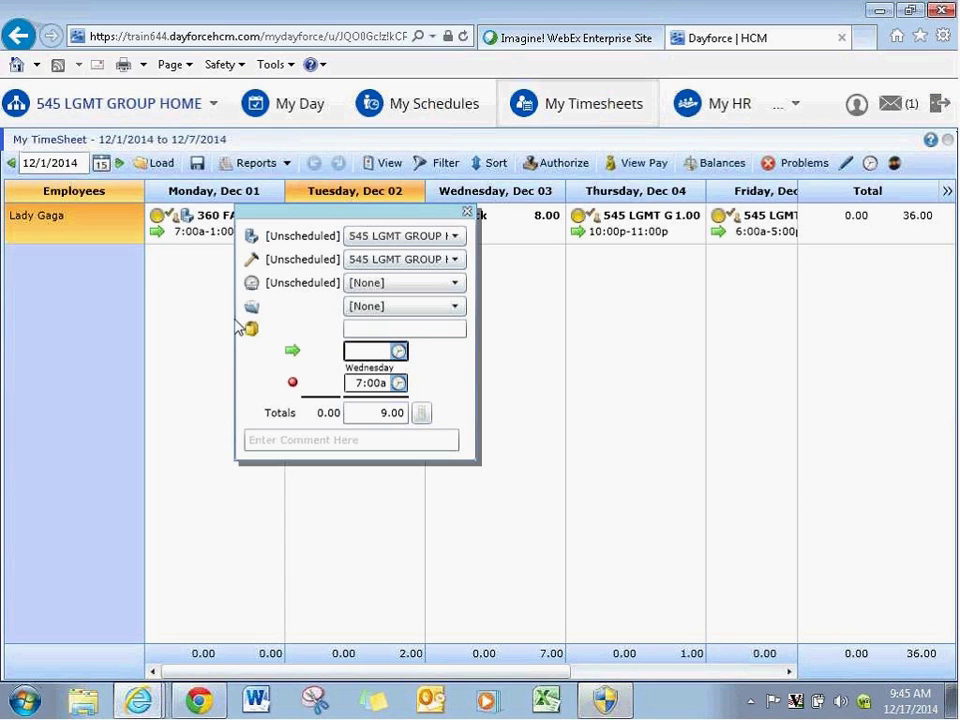
text(a)
key(Tab)
click(317, 553)
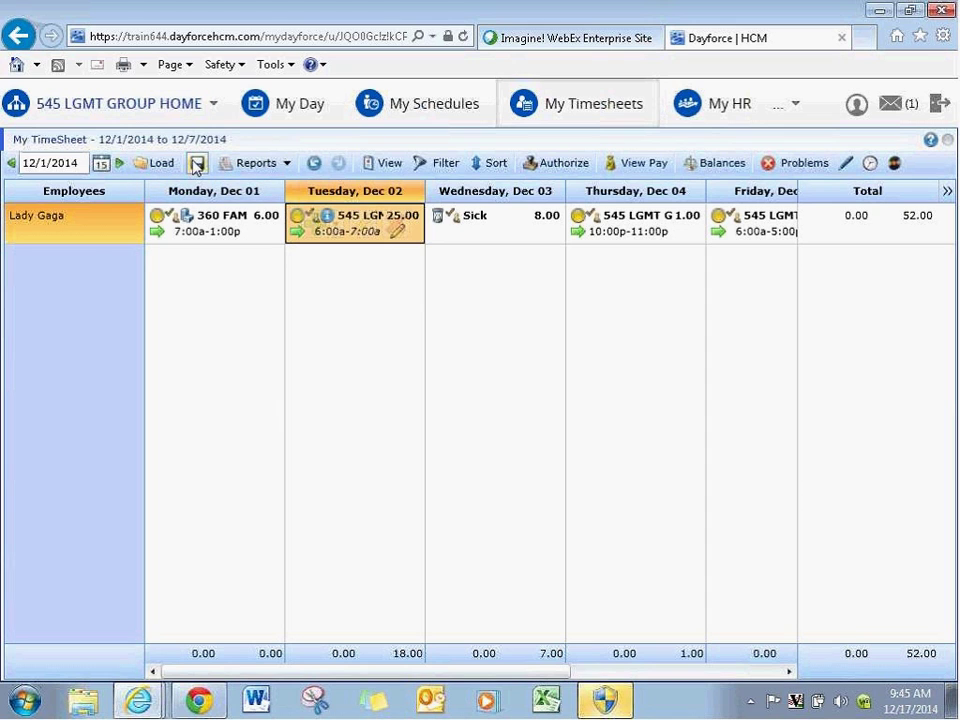
click(197, 163)
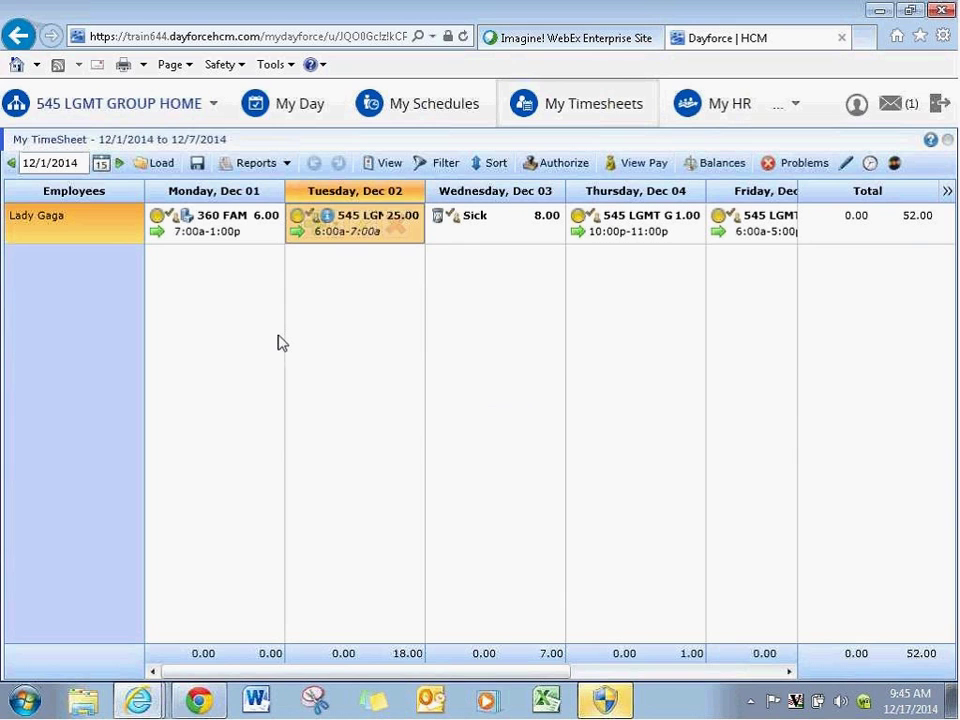
mouse_move(368, 229)
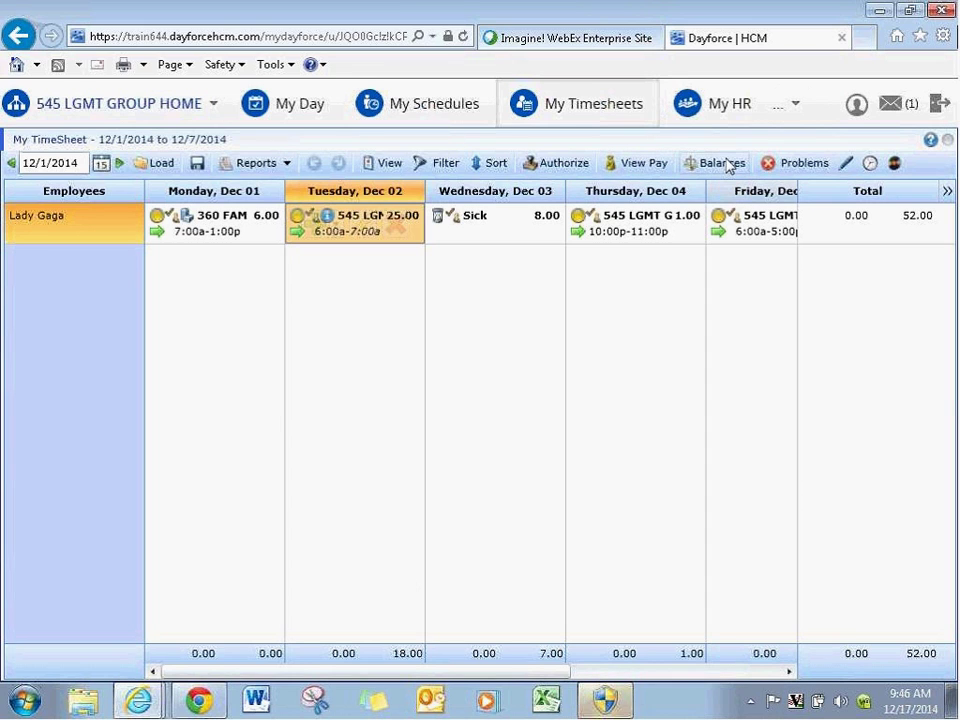
click(799, 108)
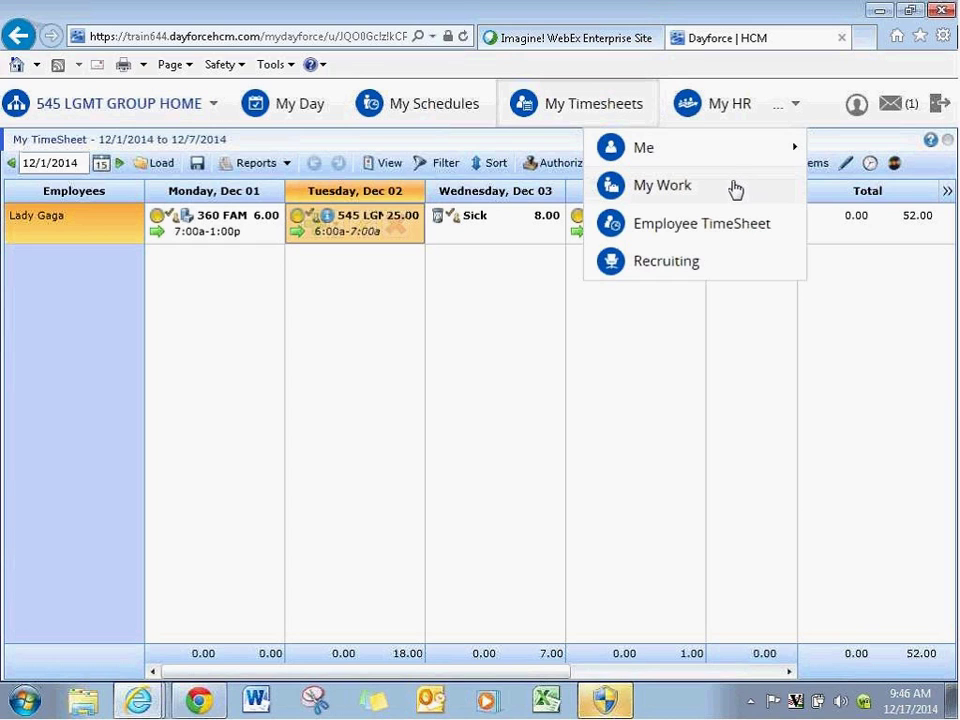
click(501, 313)
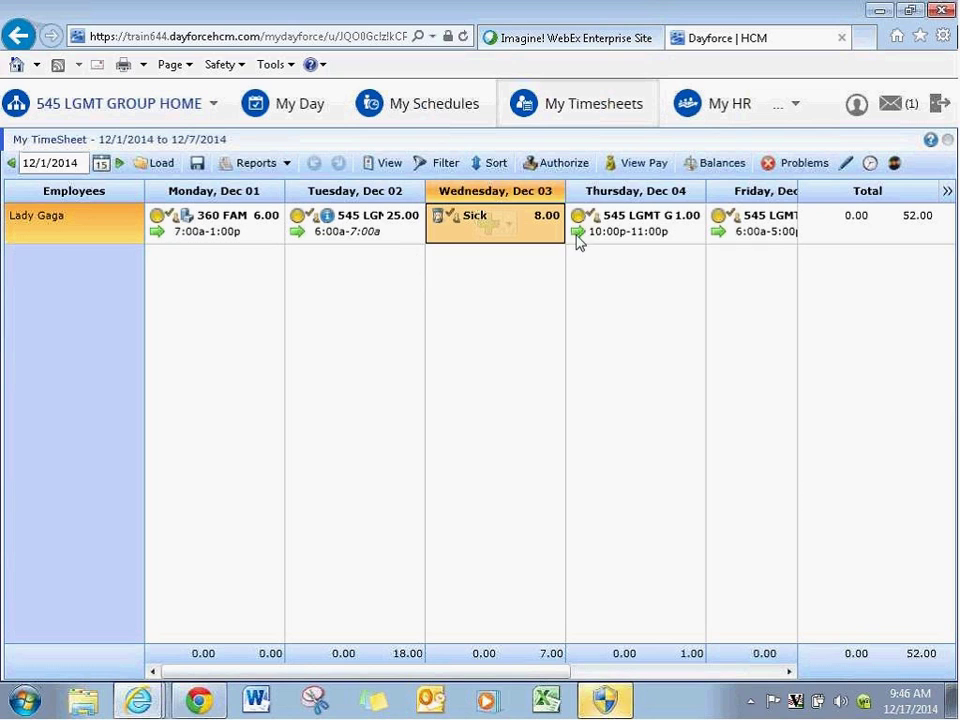
View the shift details for Thursday, Dec 04 and close them without changes.
click(645, 233)
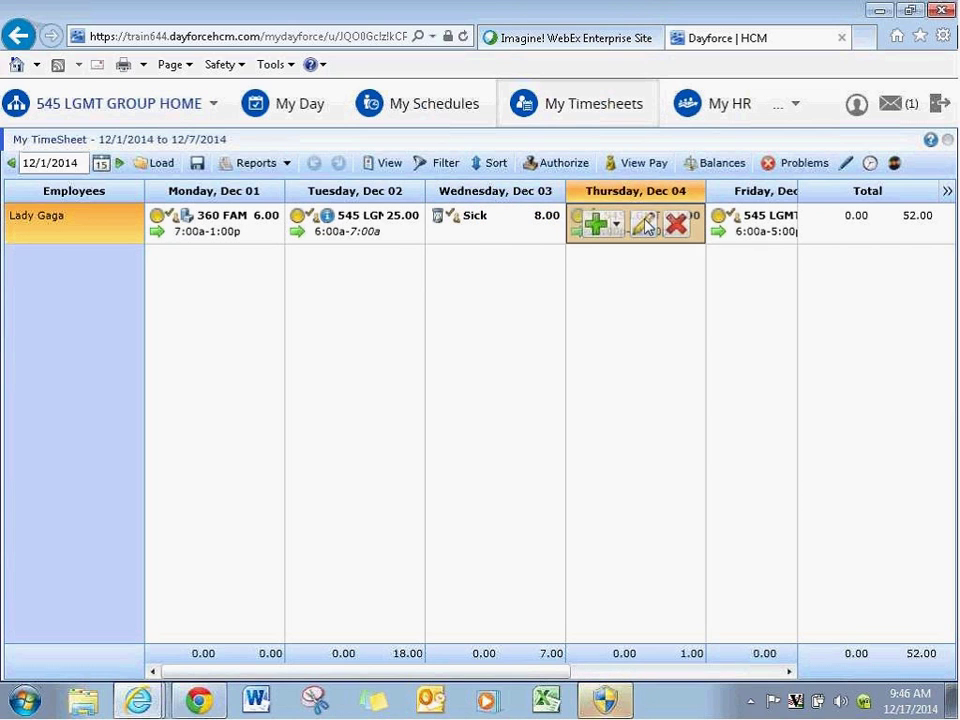
click(645, 230)
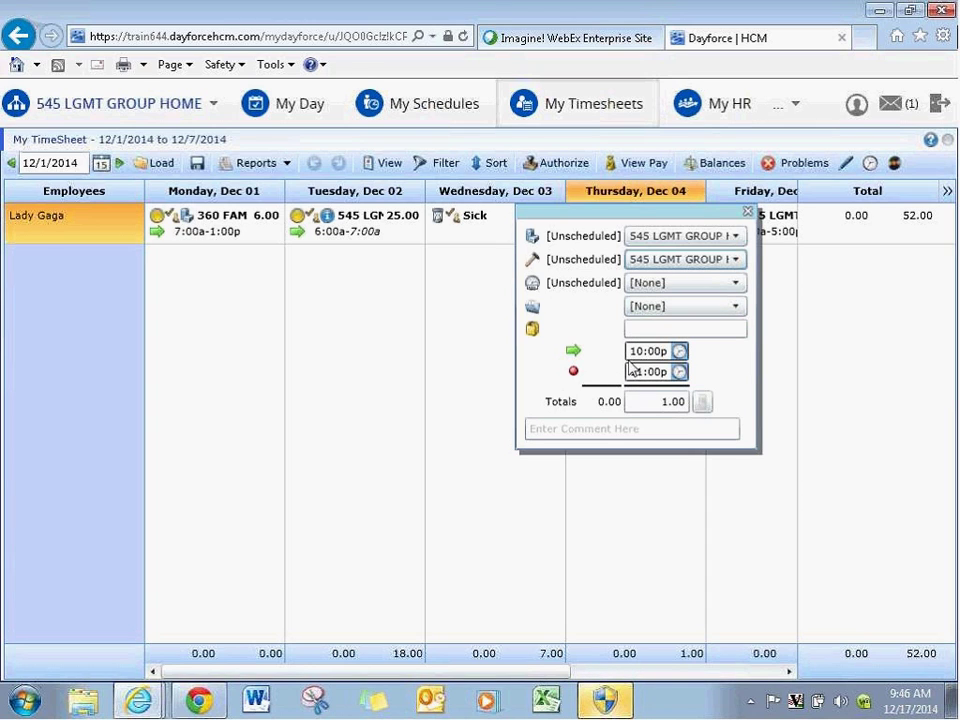
click(587, 513)
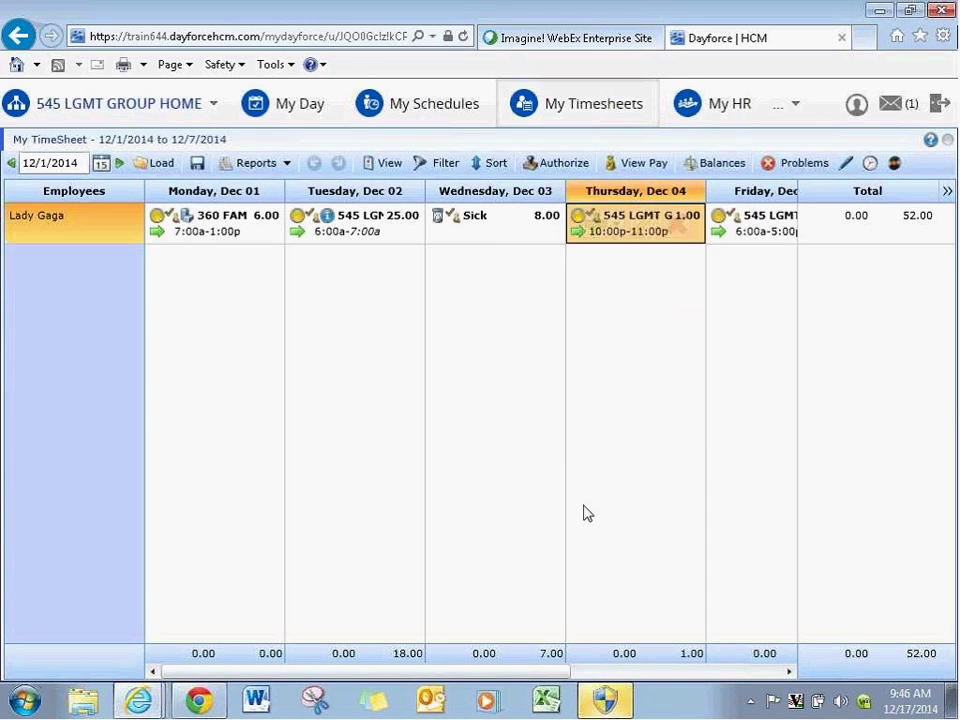
mouse_move(634, 231)
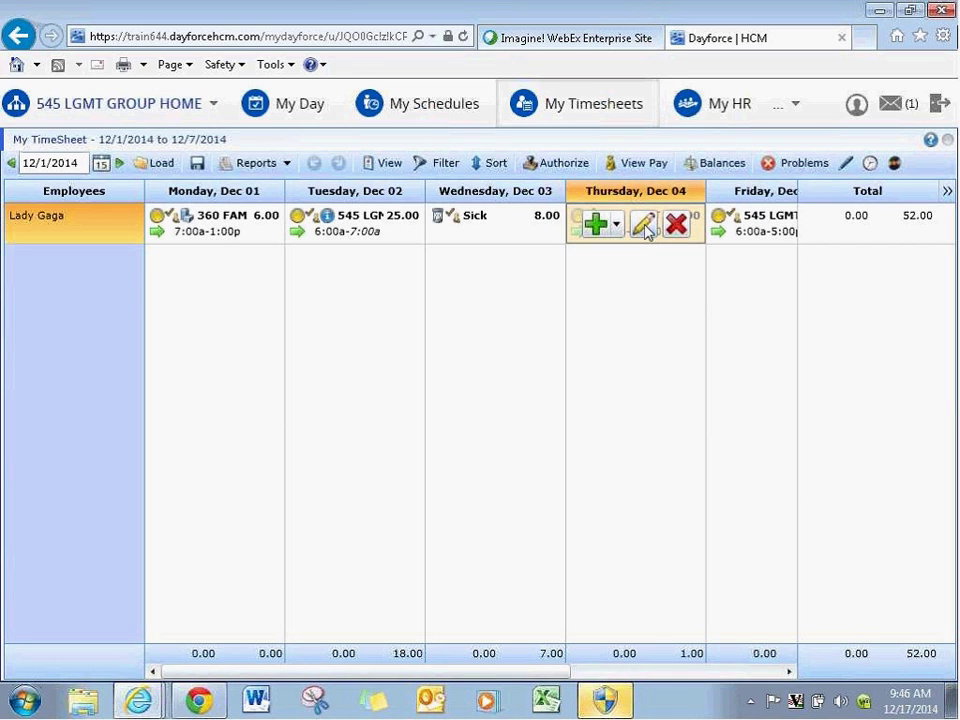
click(617, 225)
click(577, 256)
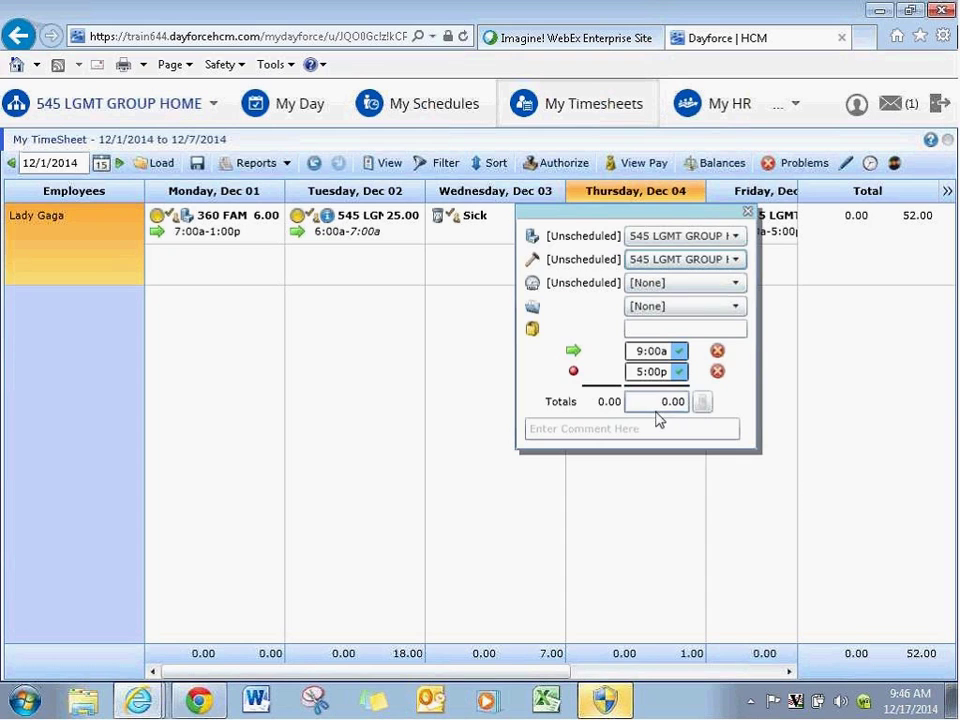
click(716, 504)
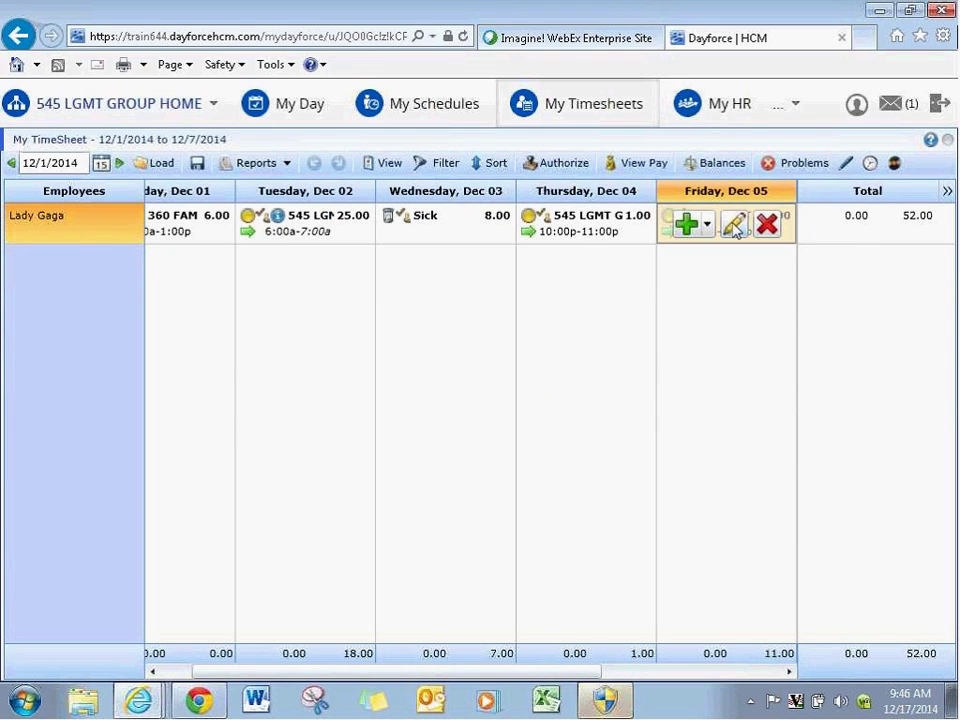
View the existing Friday, Dec 05 shift, and try to add and save a second shift that day ending at 10:00p.
click(731, 223)
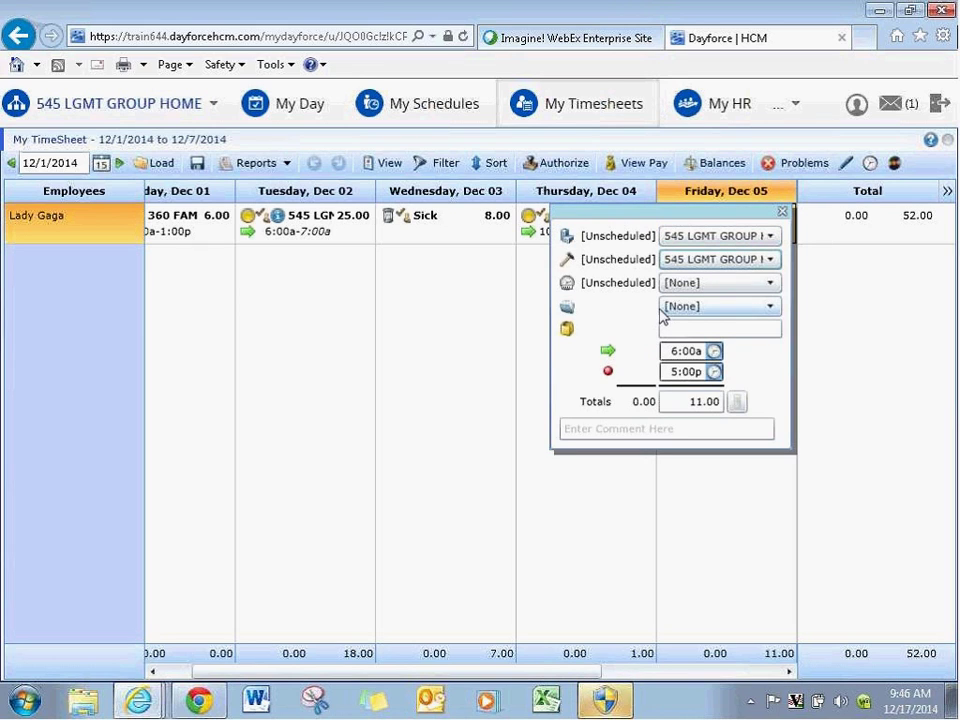
click(842, 333)
click(688, 226)
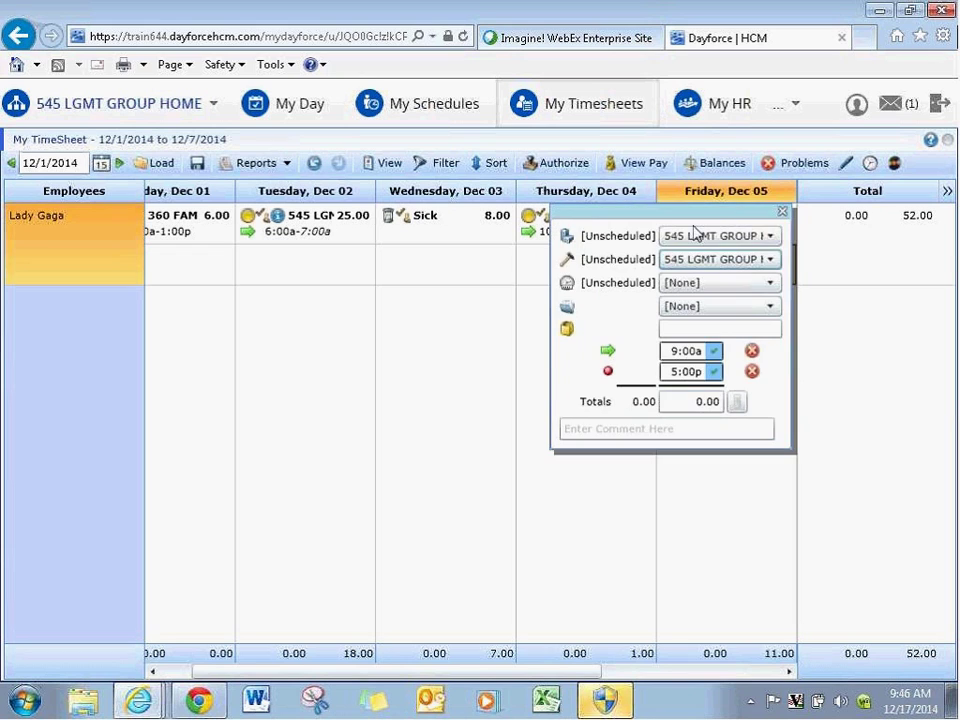
drag(670, 350, 695, 351)
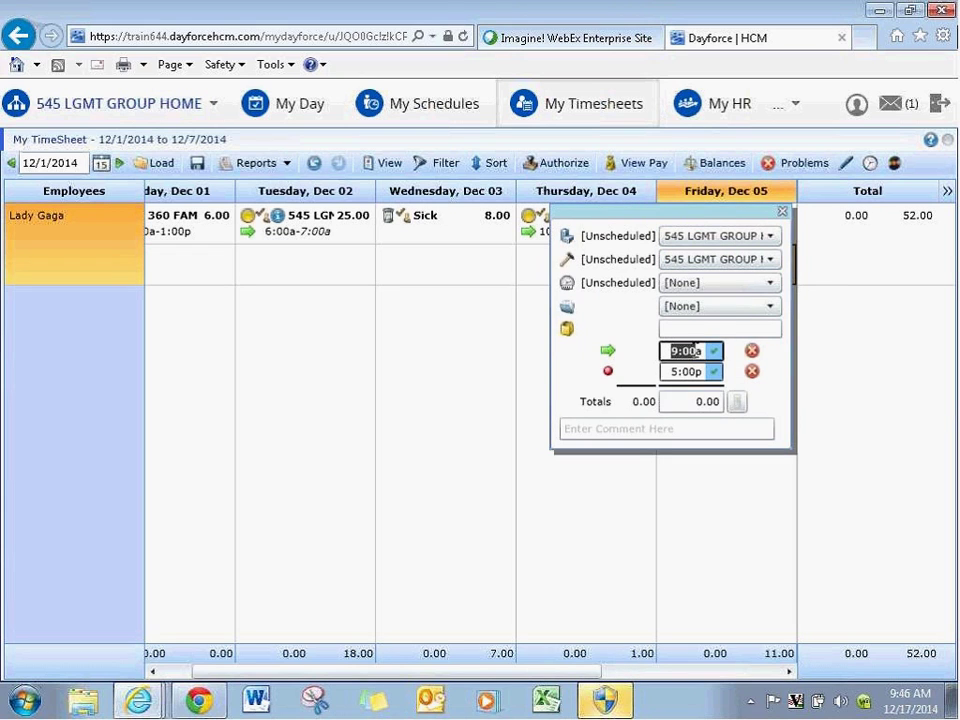
text(40)
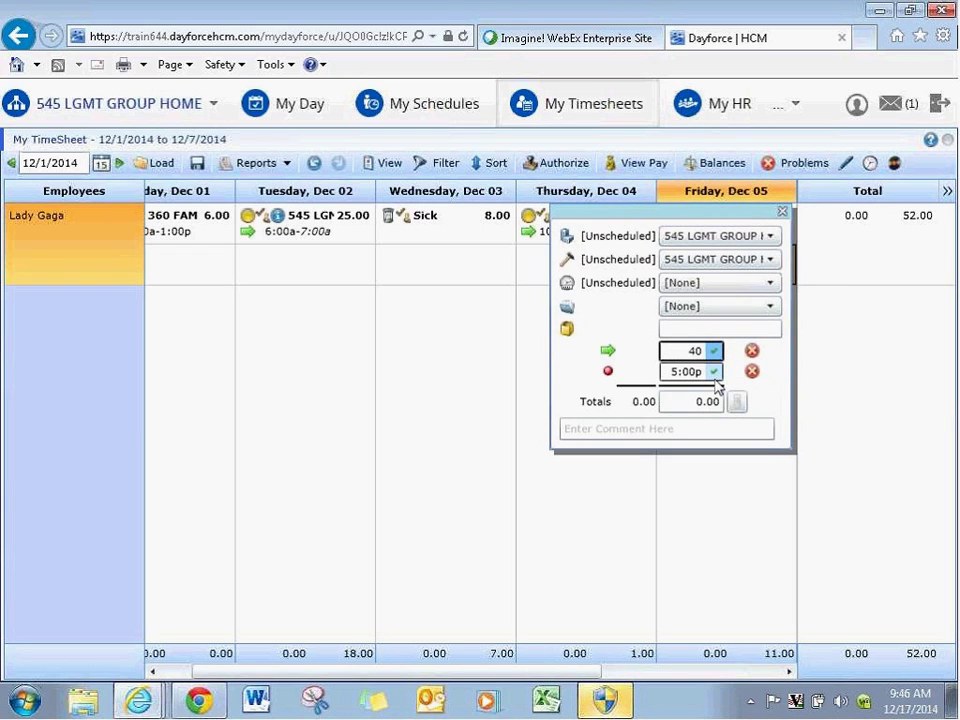
key(Tab)
text(10:00p)
key(Tab)
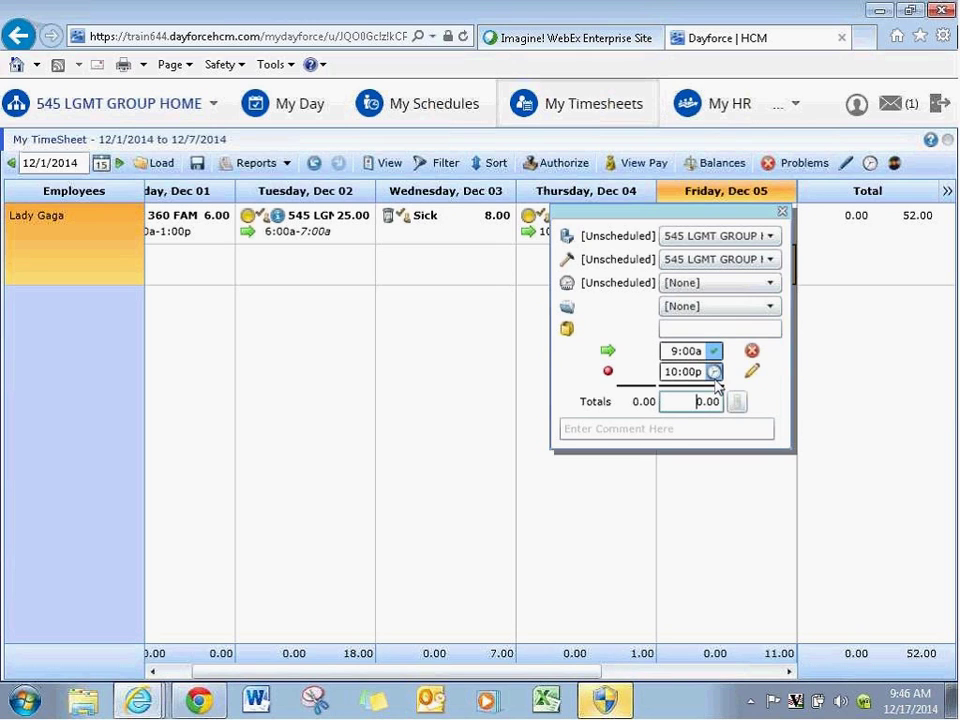
click(615, 489)
click(671, 317)
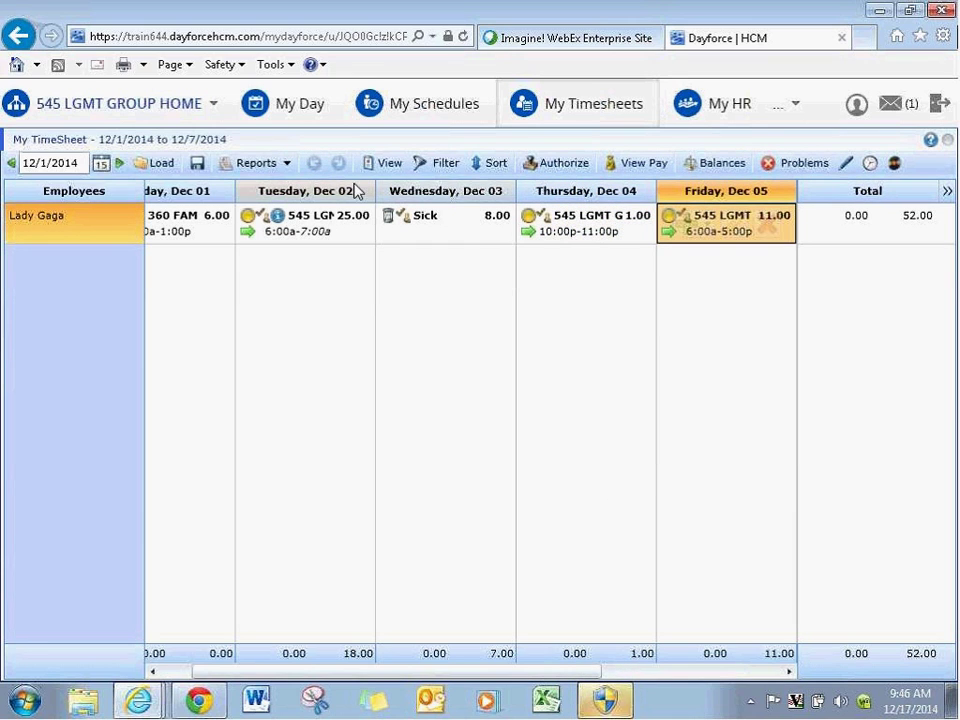
click(197, 163)
click(545, 415)
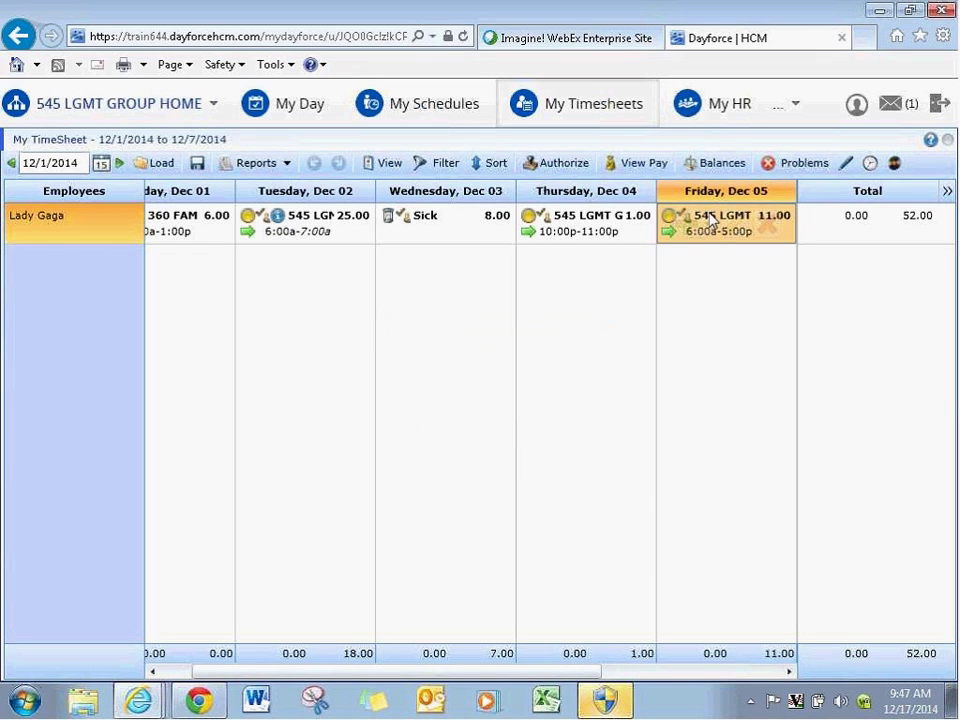
click(712, 232)
click(669, 257)
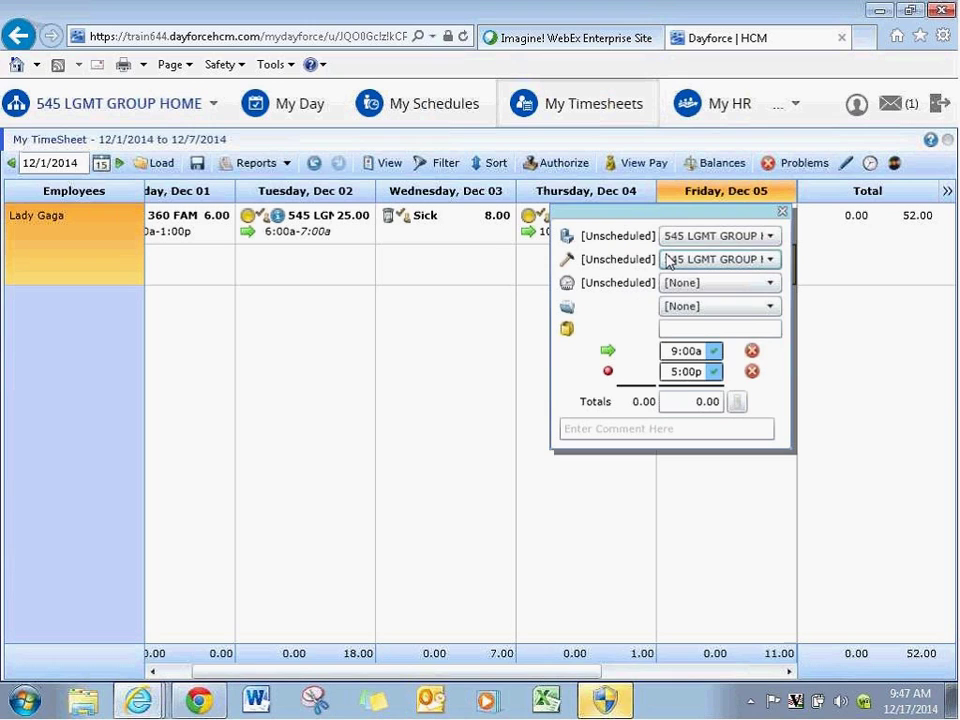
click(754, 506)
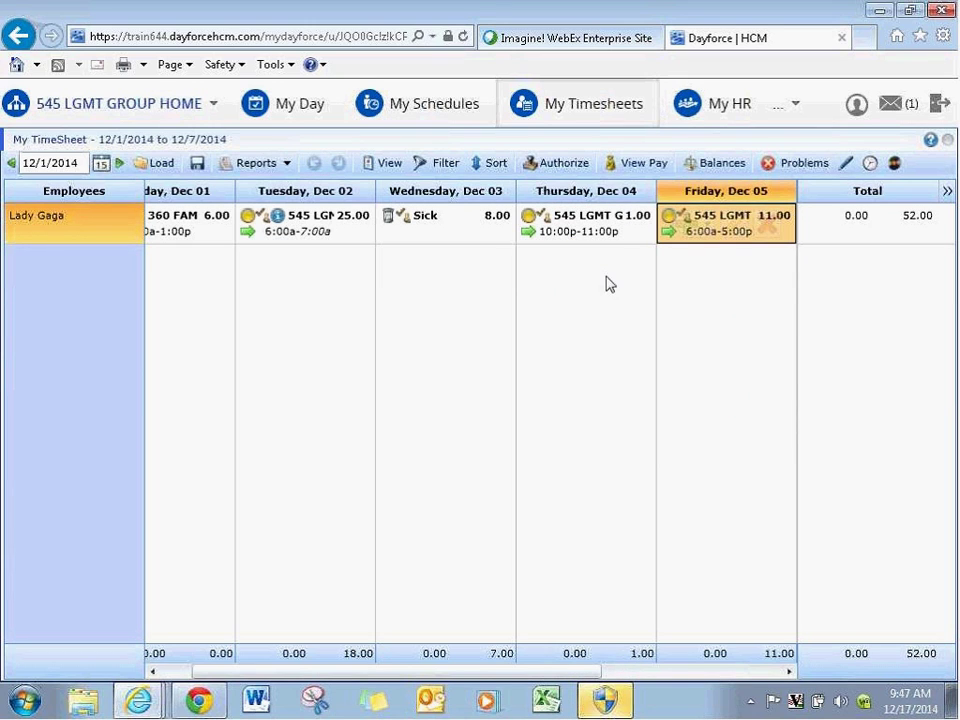
Add a second shift on Friday, Dec 05 from 4:00p to 10:00p and save the timesheet.
click(703, 226)
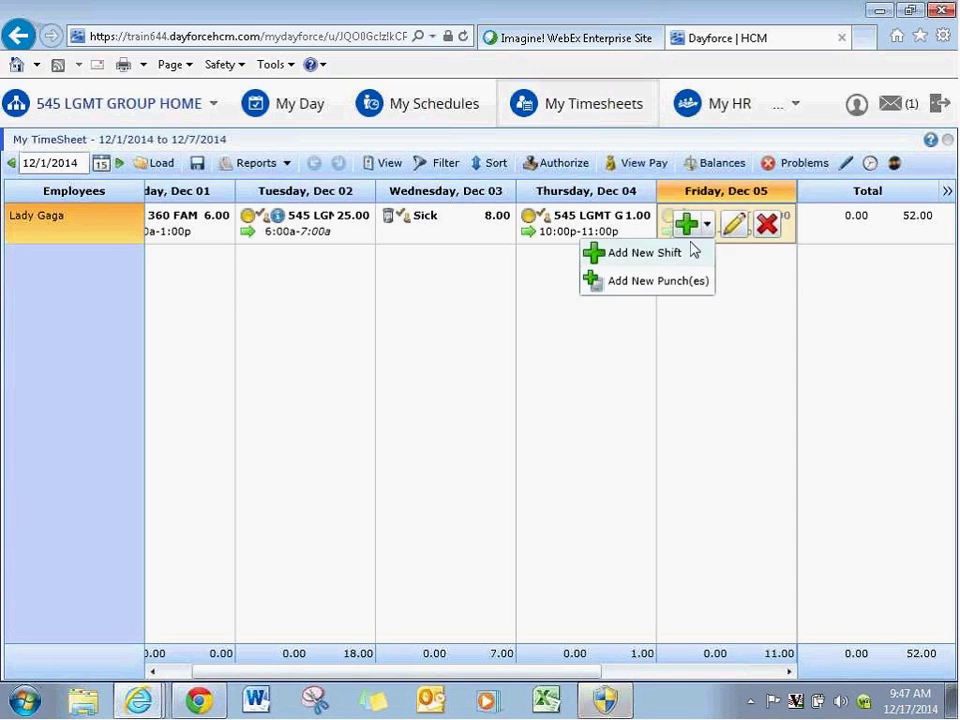
click(660, 253)
click(697, 350)
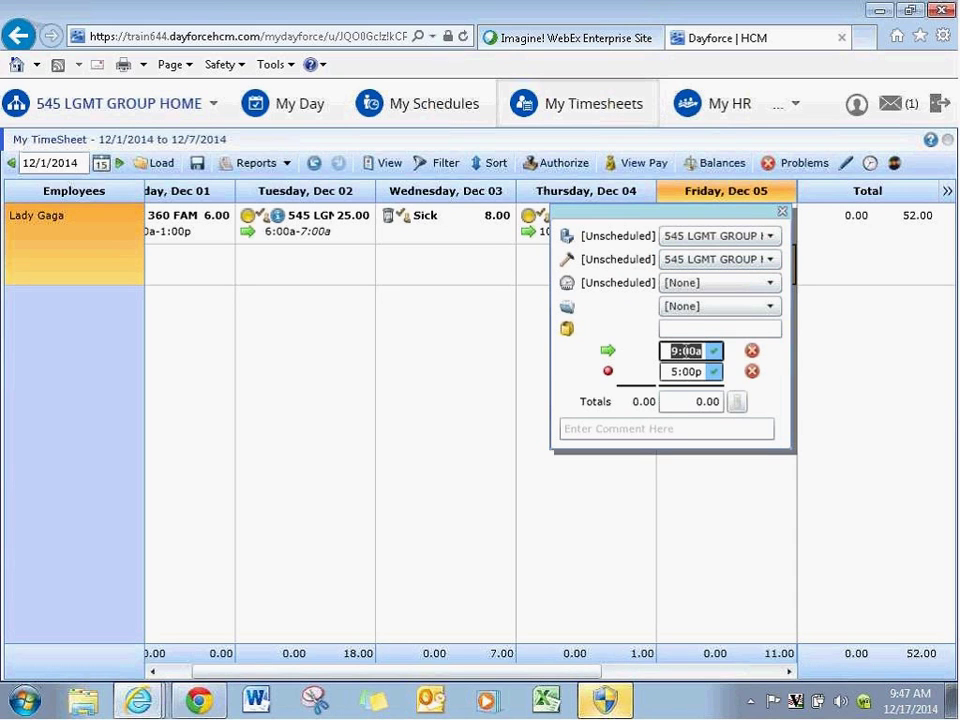
text(4)
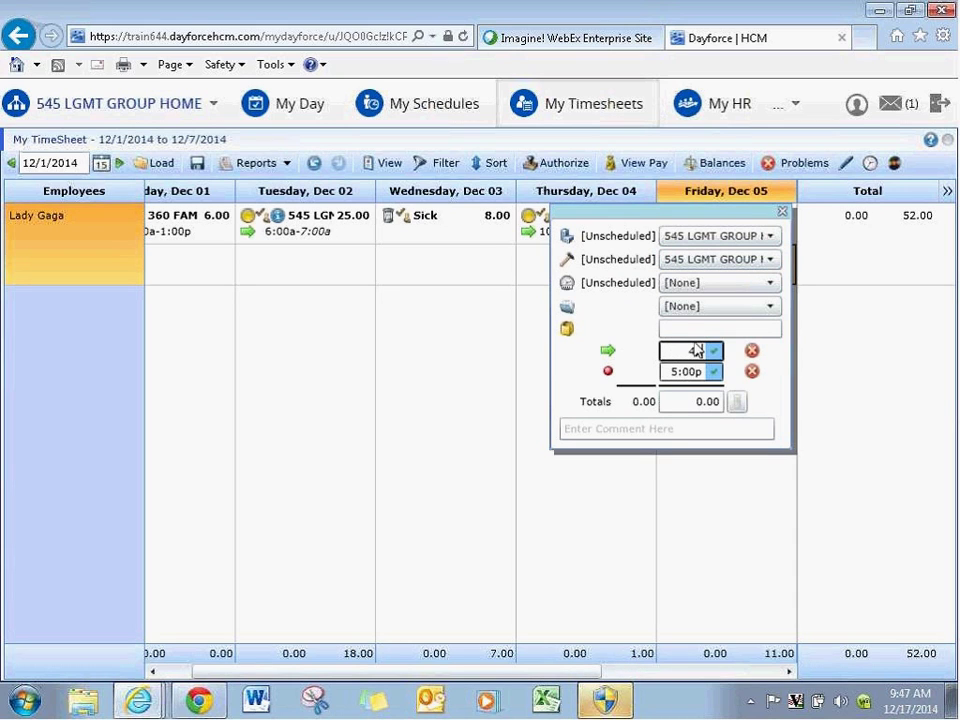
key(Tab)
text(10p)
key(Tab)
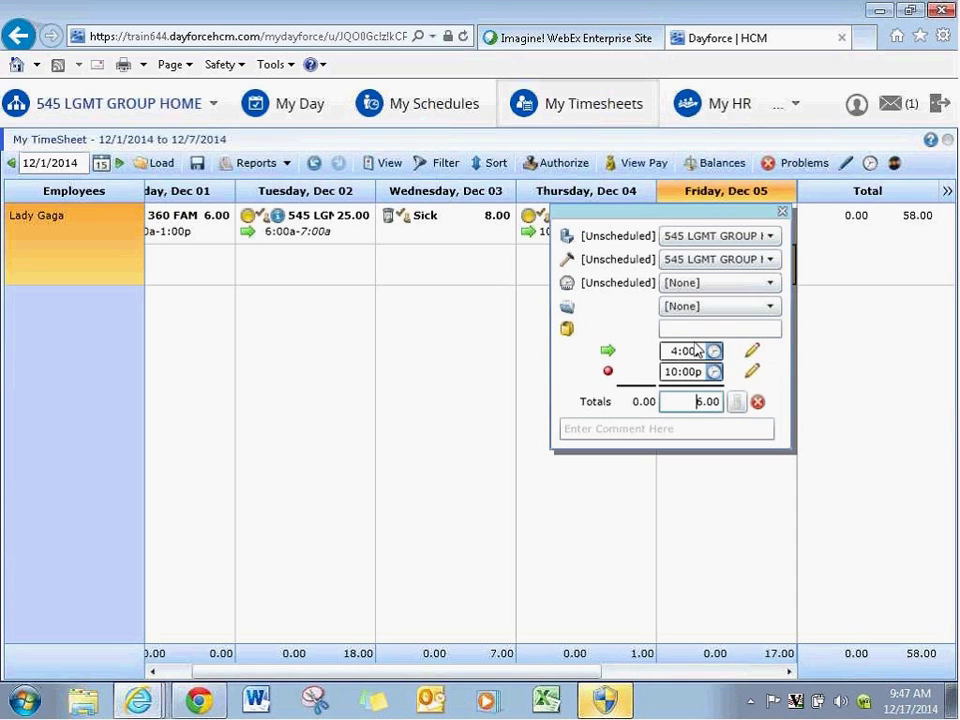
click(548, 540)
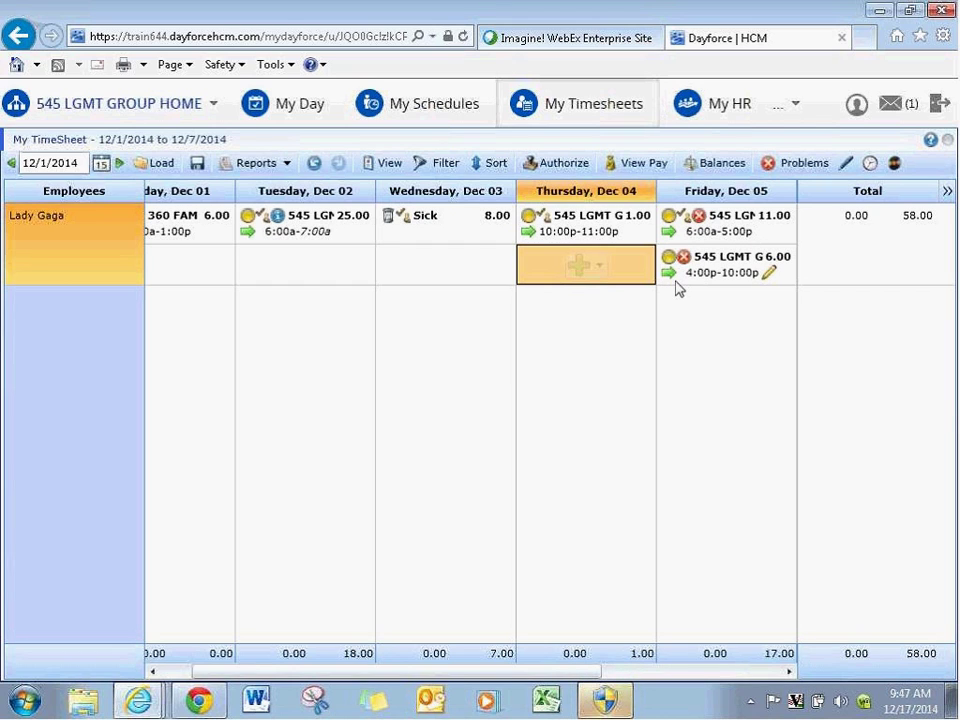
click(755, 280)
click(197, 163)
click(567, 420)
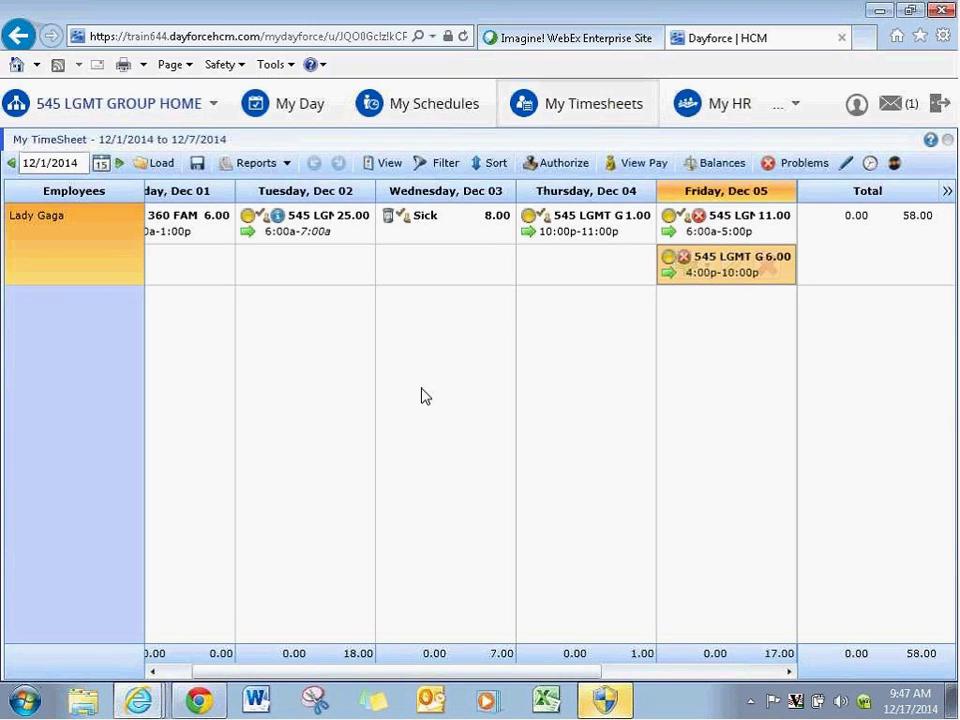
Review the problems listed for the timesheet's shifts in the week of 12/1/2014 and close the list.
click(585, 265)
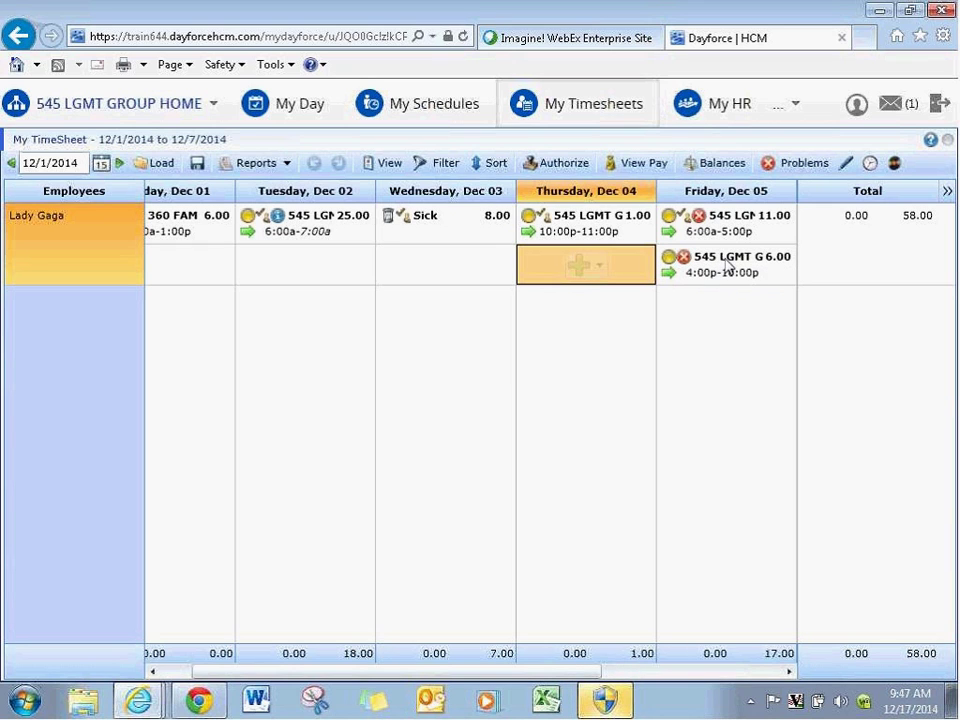
click(731, 268)
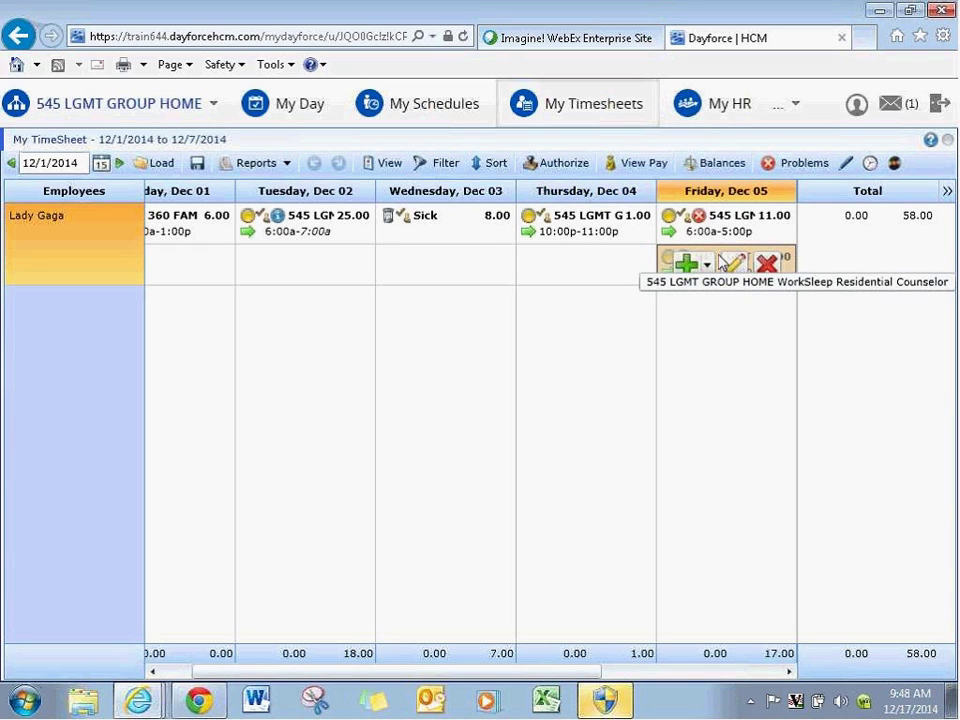
click(724, 230)
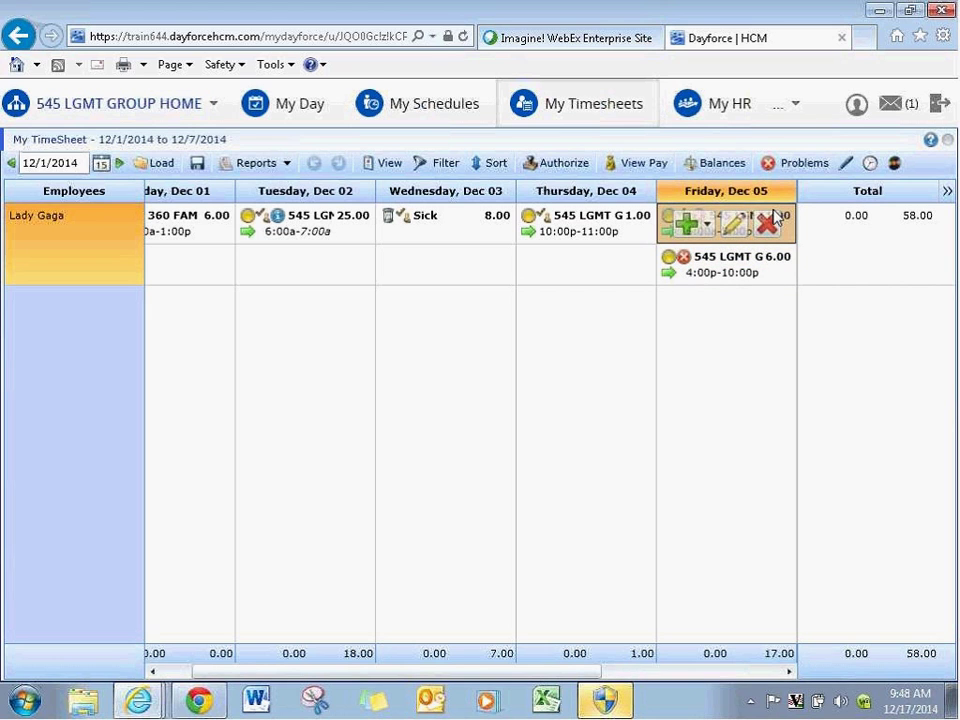
click(795, 165)
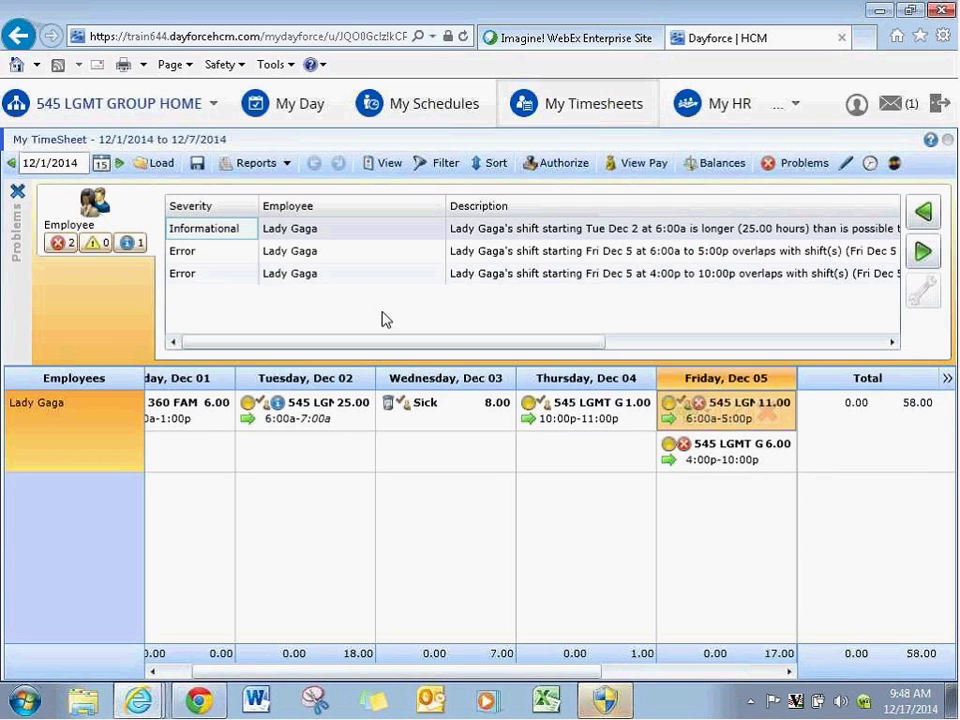
click(16, 193)
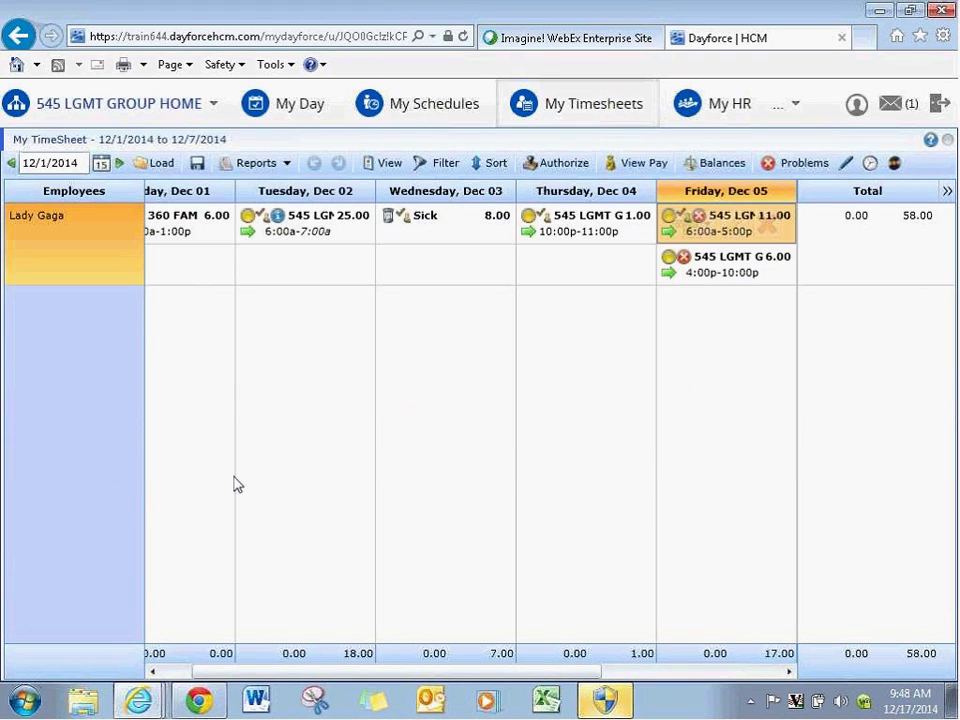
Try to change the start time of the second shift on Friday, Dec 05.
click(719, 278)
mouse_move(722, 279)
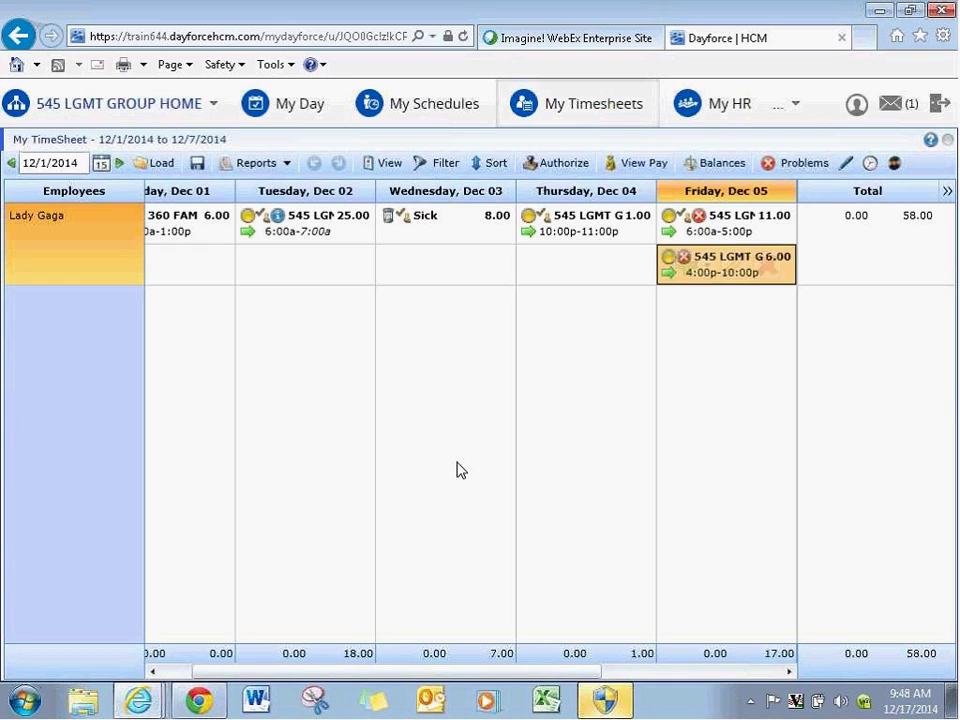
click(712, 270)
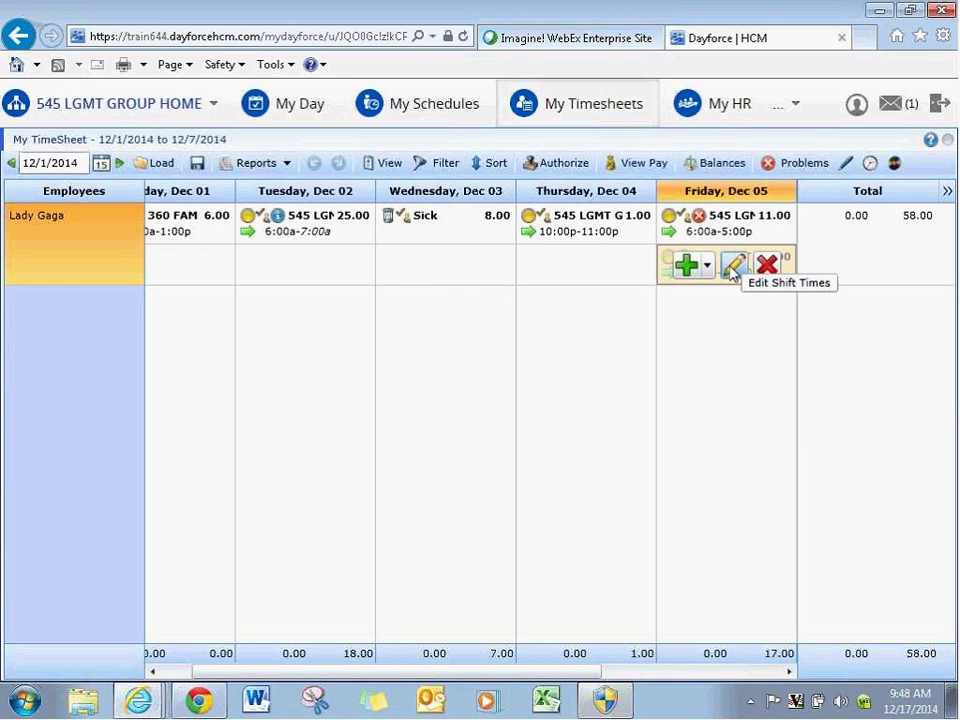
click(733, 266)
click(665, 350)
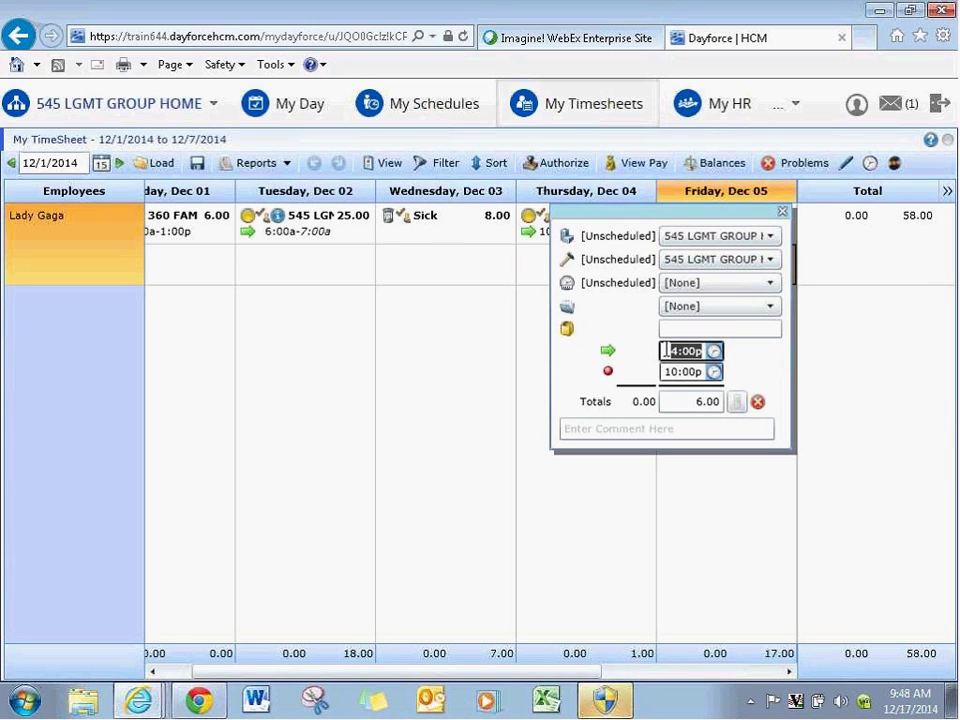
text(50)
key(Tab)
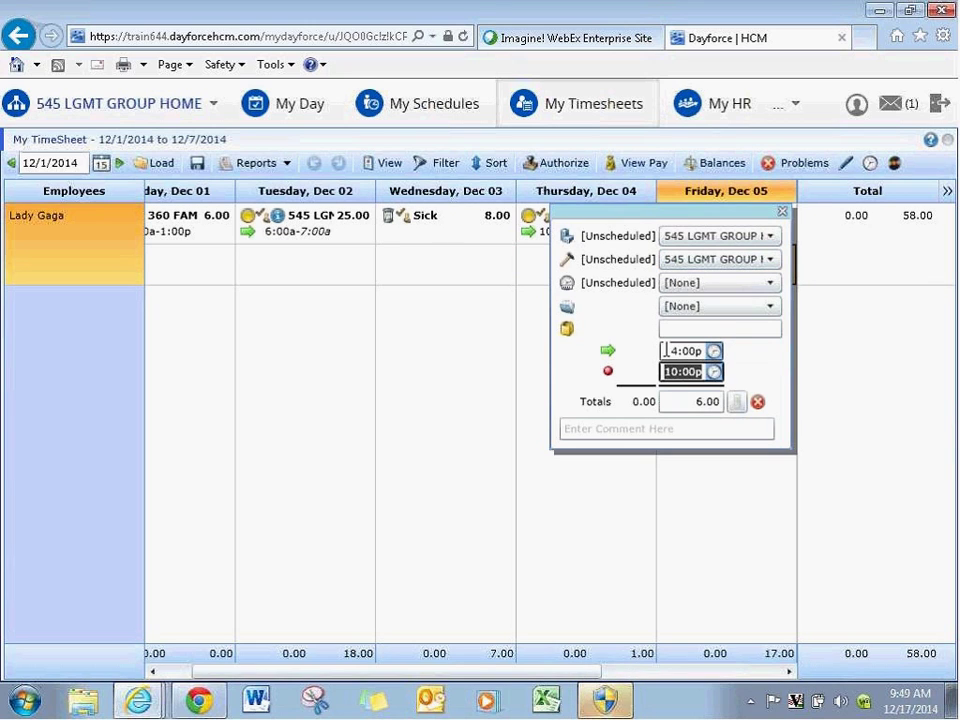
click(400, 490)
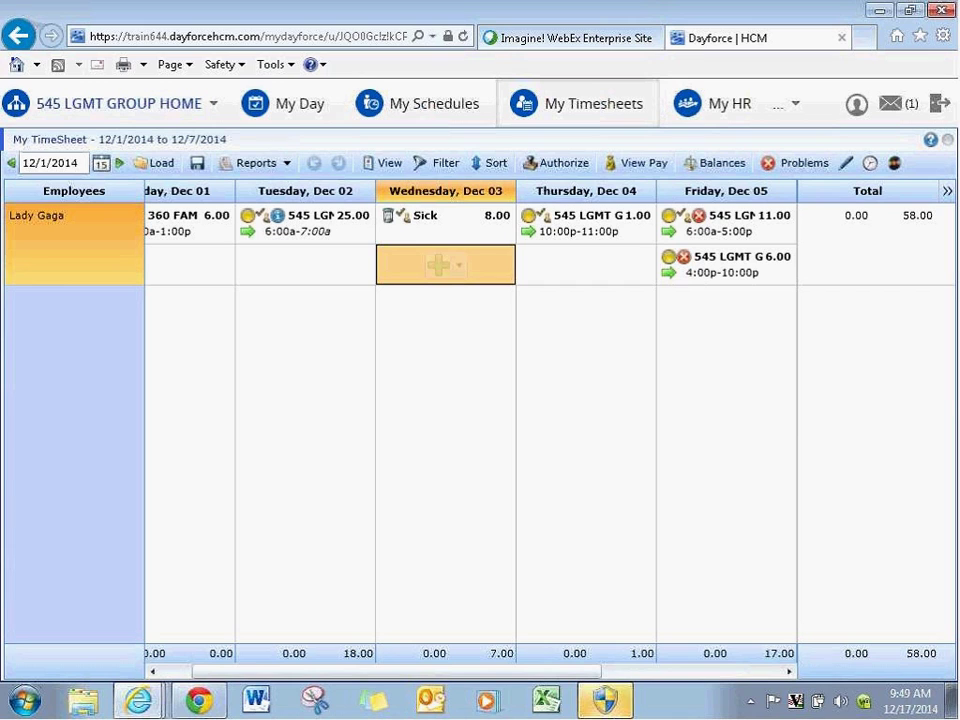
Set the start time of the second shift on Friday, Dec 05 to 8:00p and save the timesheet.
click(739, 270)
click(735, 262)
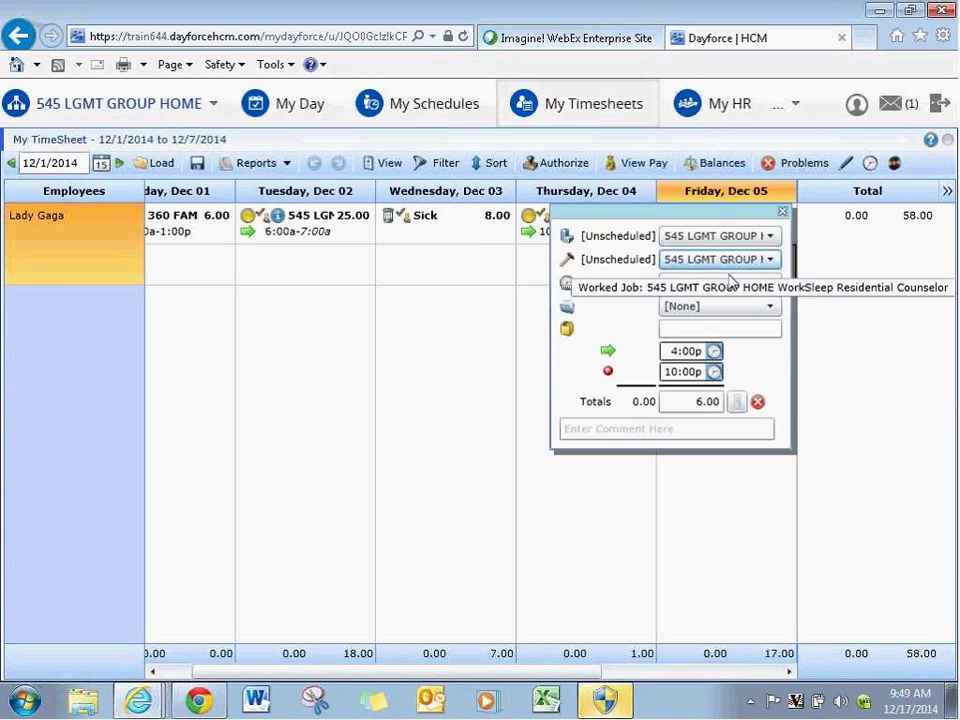
click(712, 352)
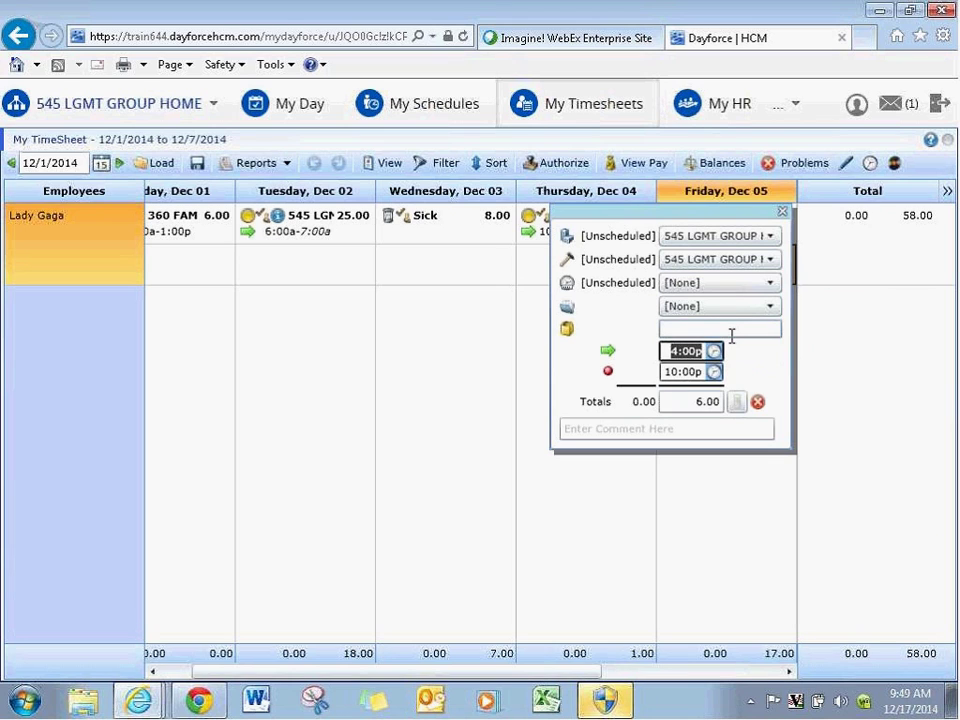
text(8p)
key(Tab)
click(506, 519)
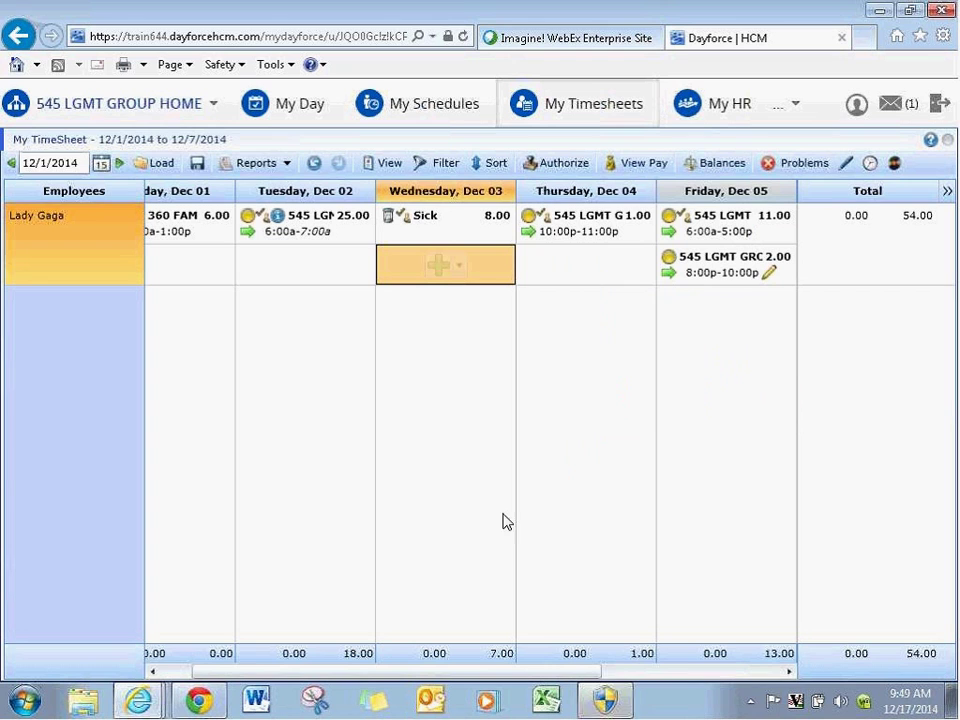
click(197, 163)
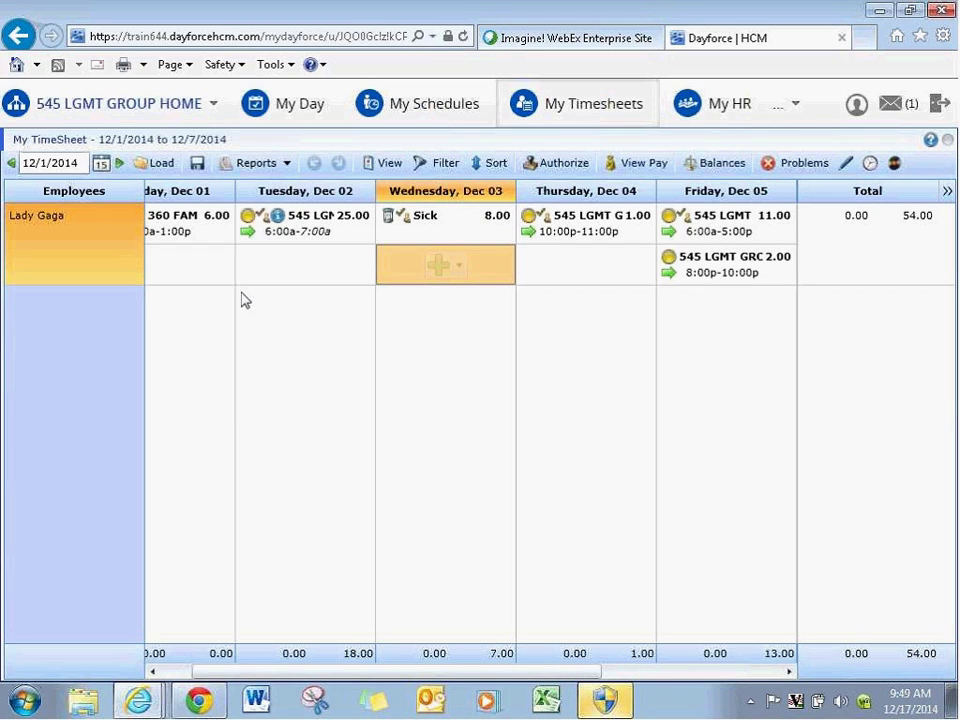
Add a second shift on Saturday, Dec 06, keeping the 545 LGMT GROUP HOME WorkSleep Residential Counselor job.
click(752, 316)
click(754, 671)
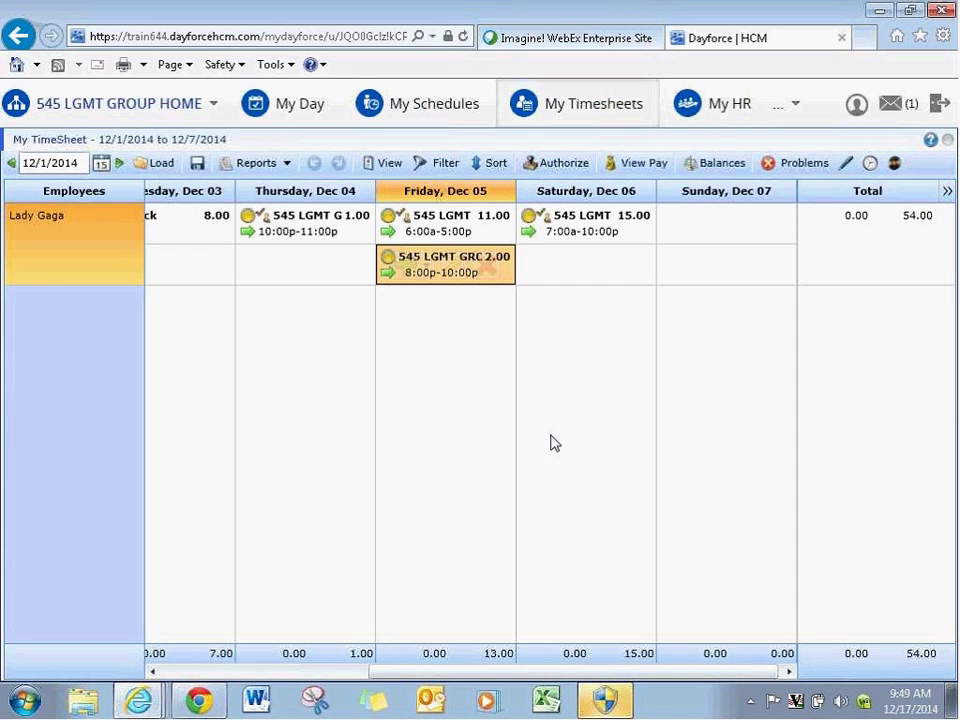
click(592, 271)
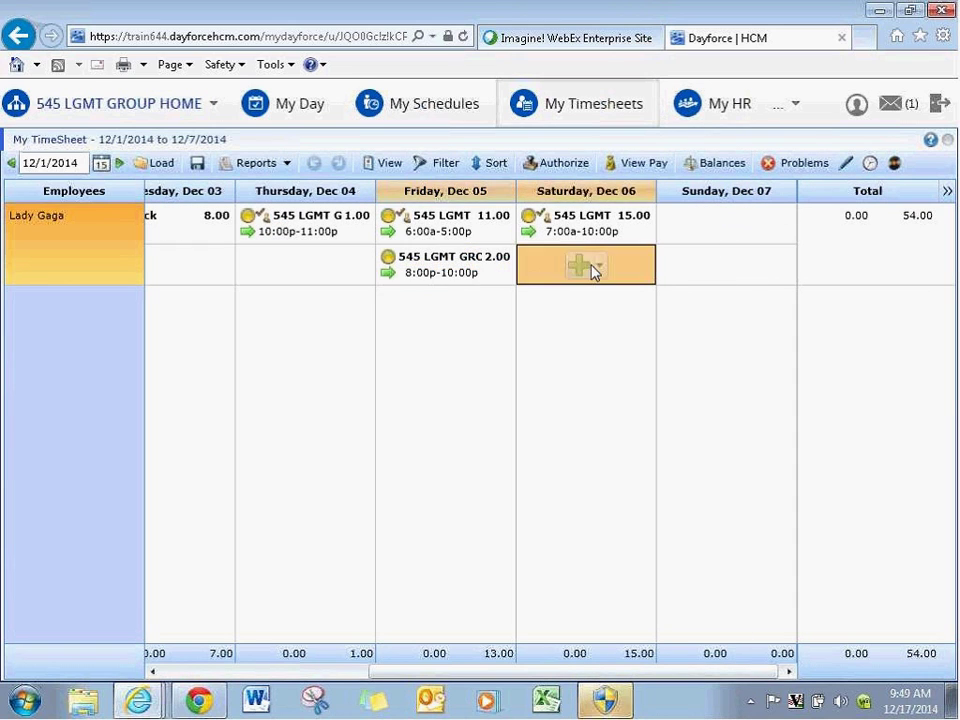
click(594, 269)
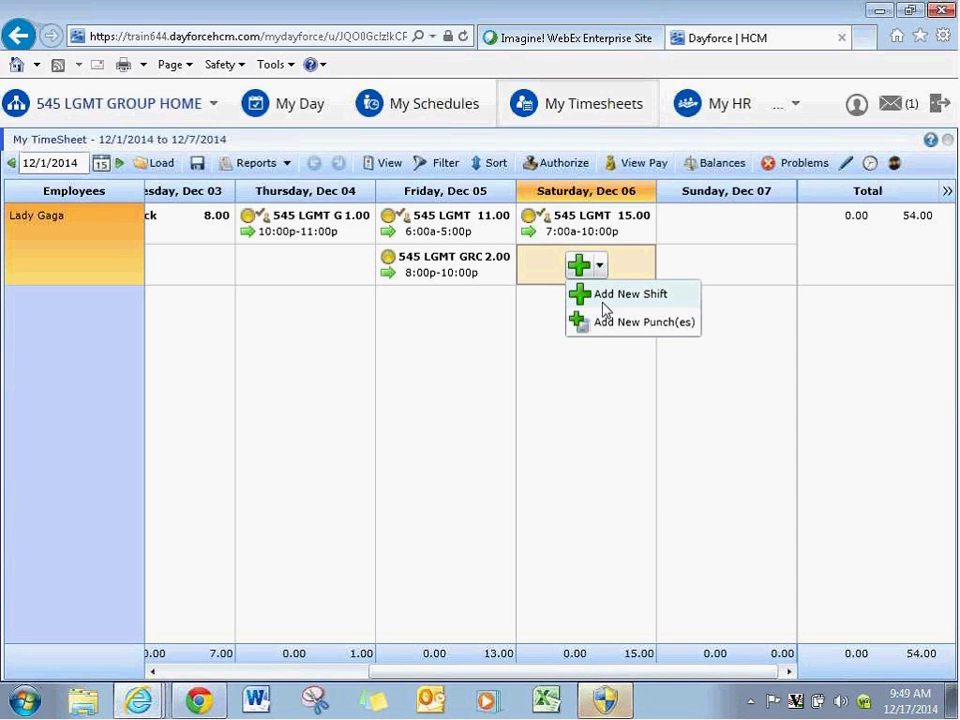
click(604, 302)
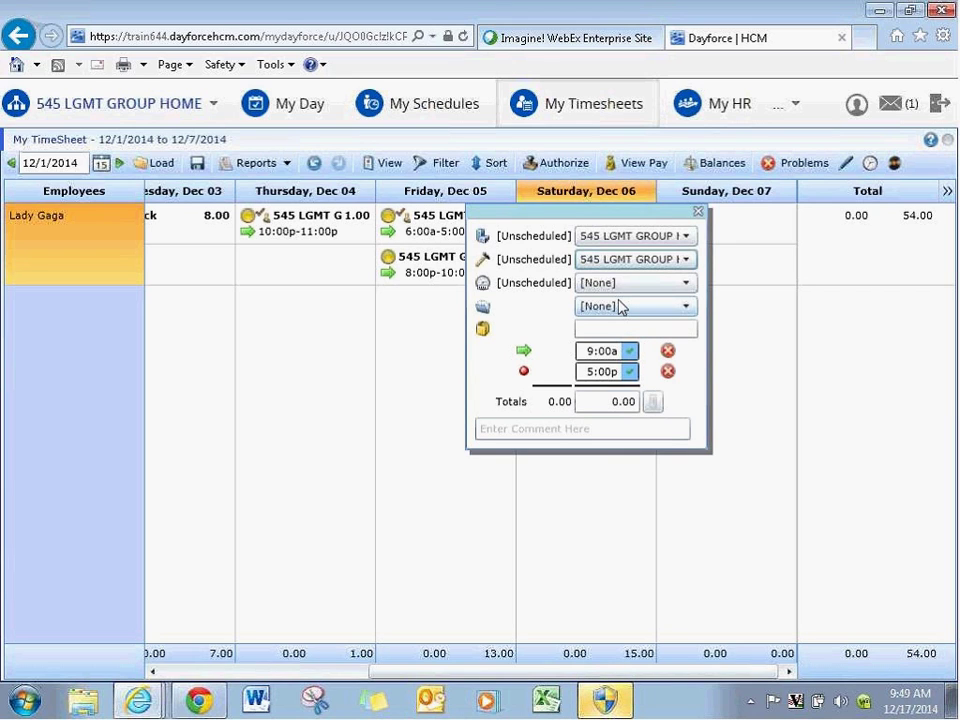
click(688, 259)
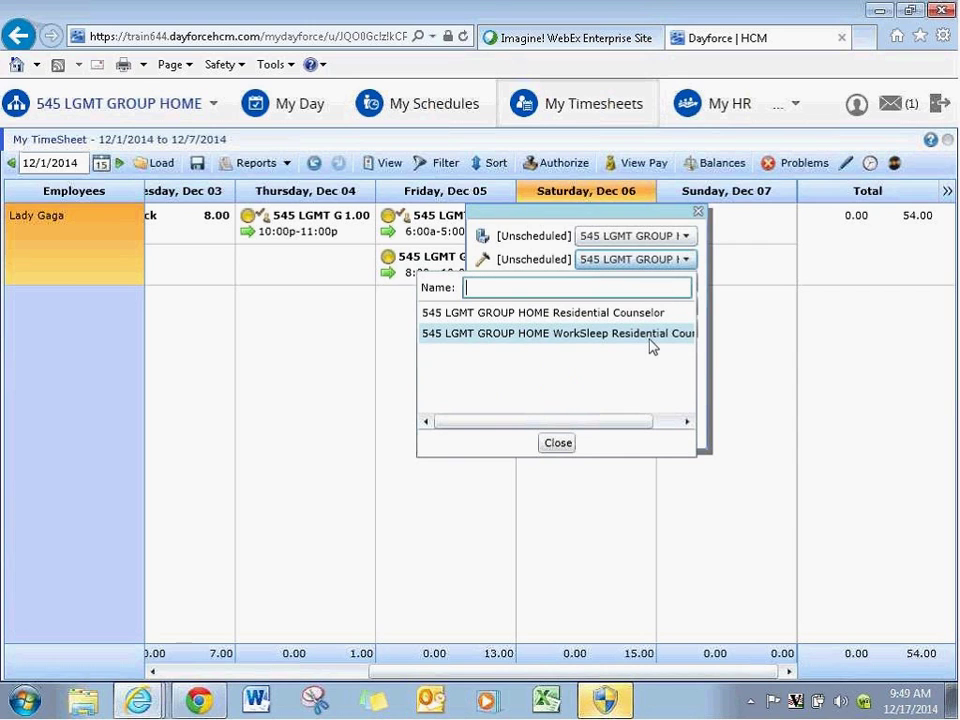
click(557, 444)
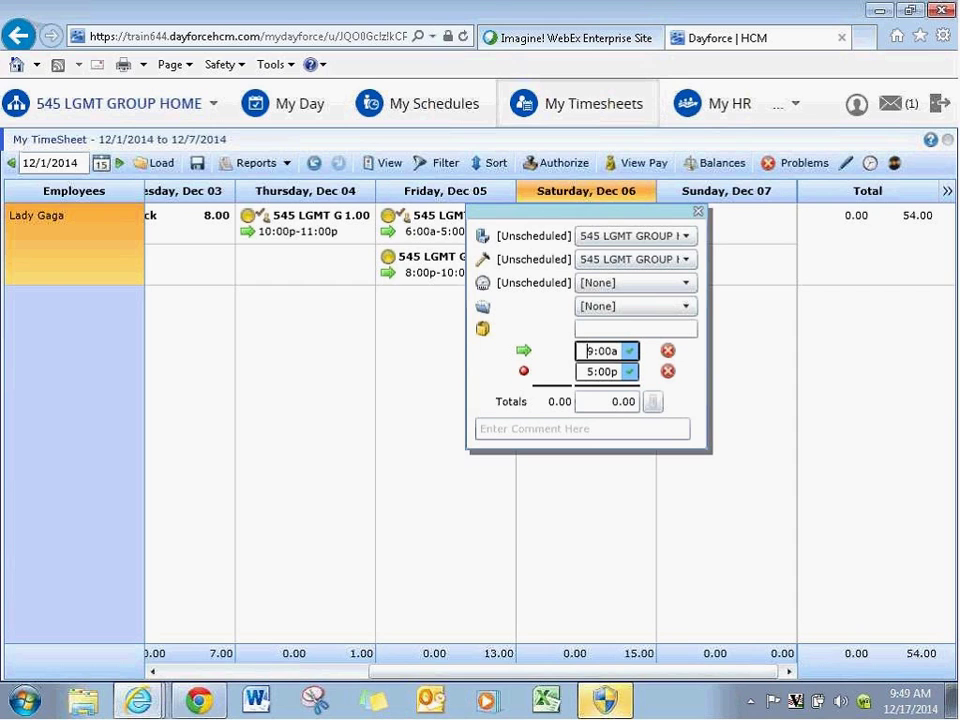
Set the new Saturday shift to run from 10:00p to 7:00a on Sunday and save the timesheet.
click(587, 350)
drag(587, 350, 630, 352)
text(10:00p)
key(Tab)
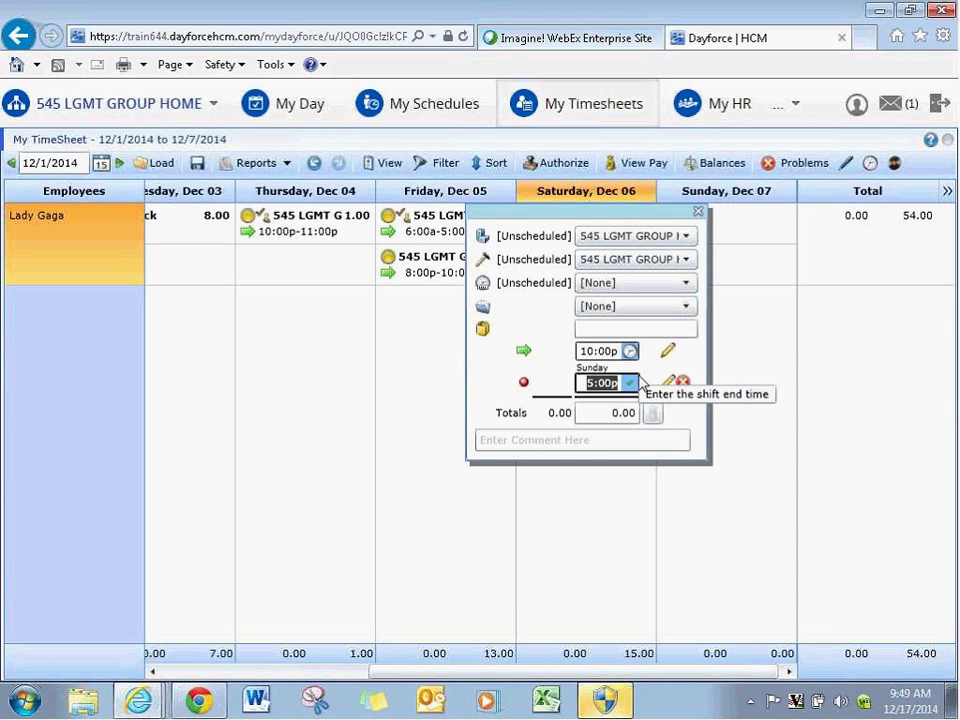
text(7:00)
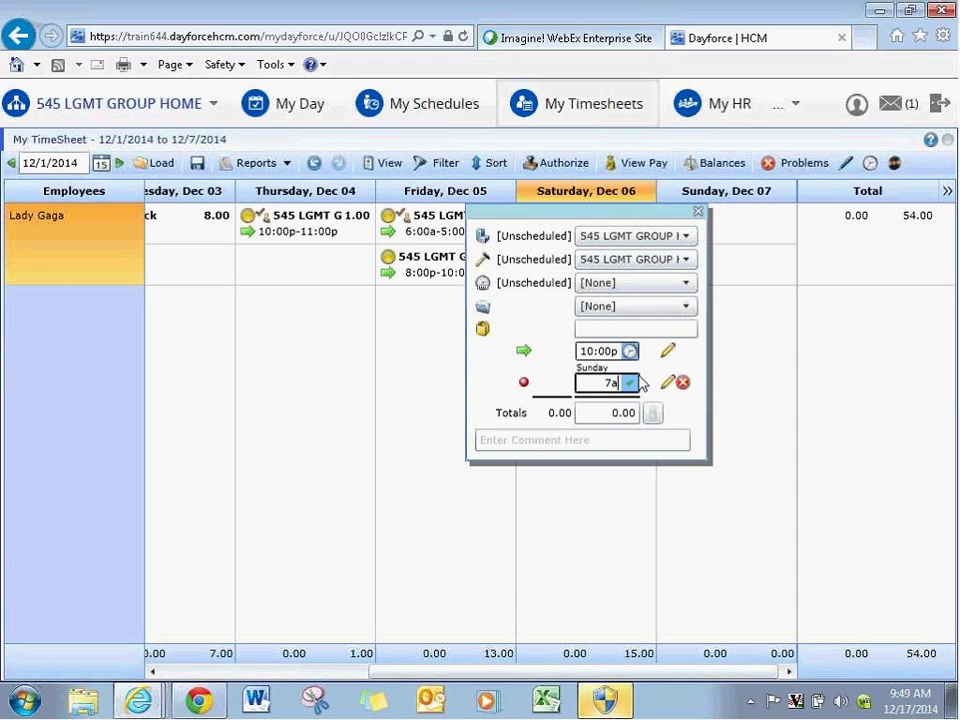
text(a)
click(636, 382)
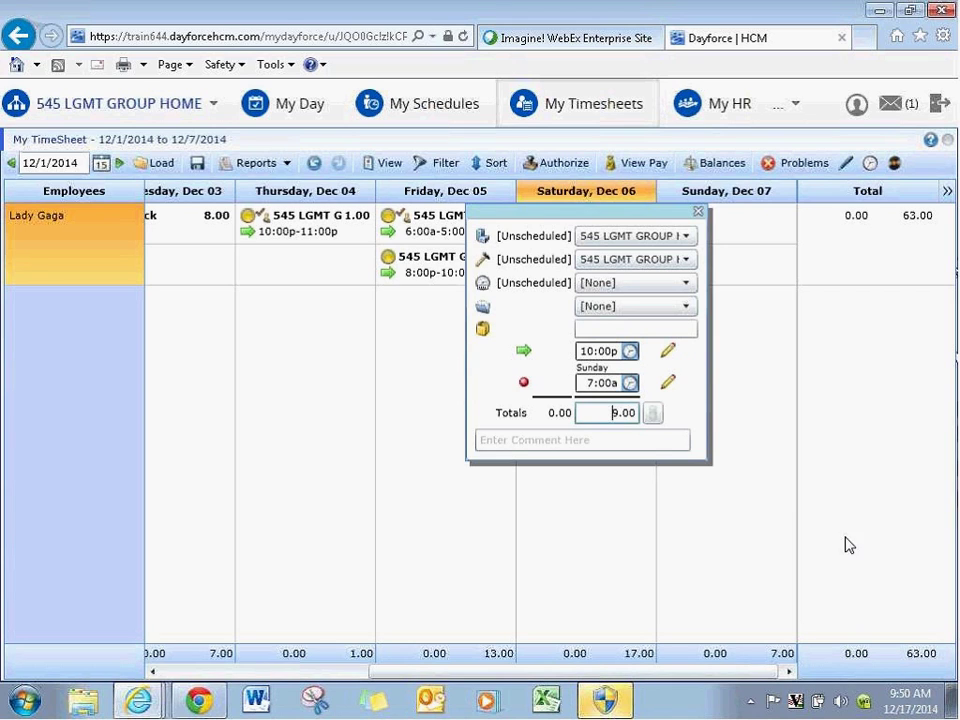
click(591, 542)
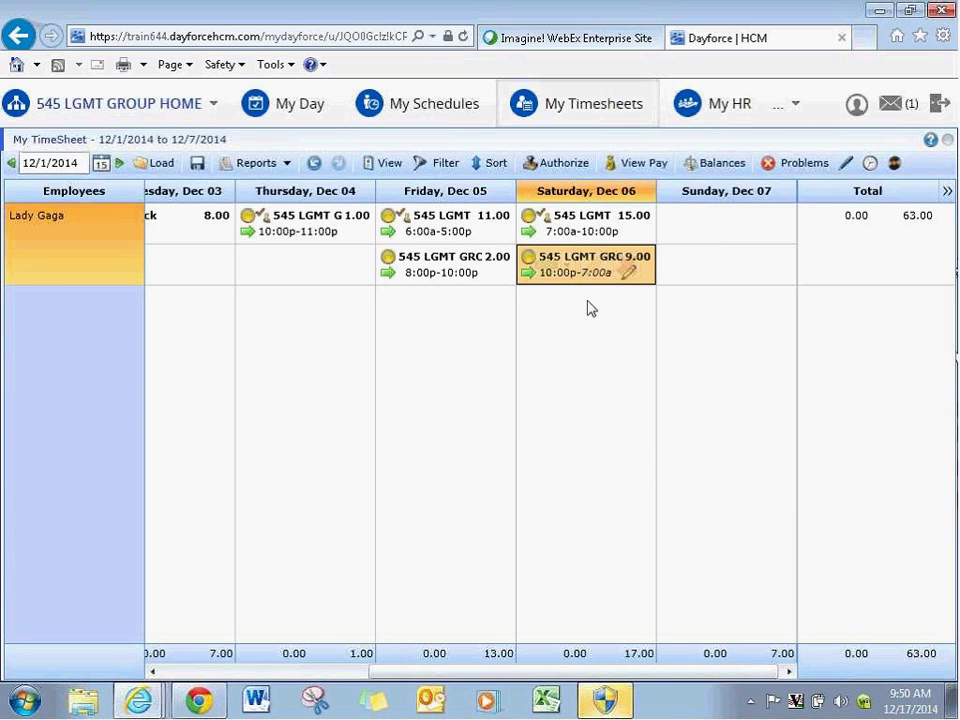
mouse_move(575, 306)
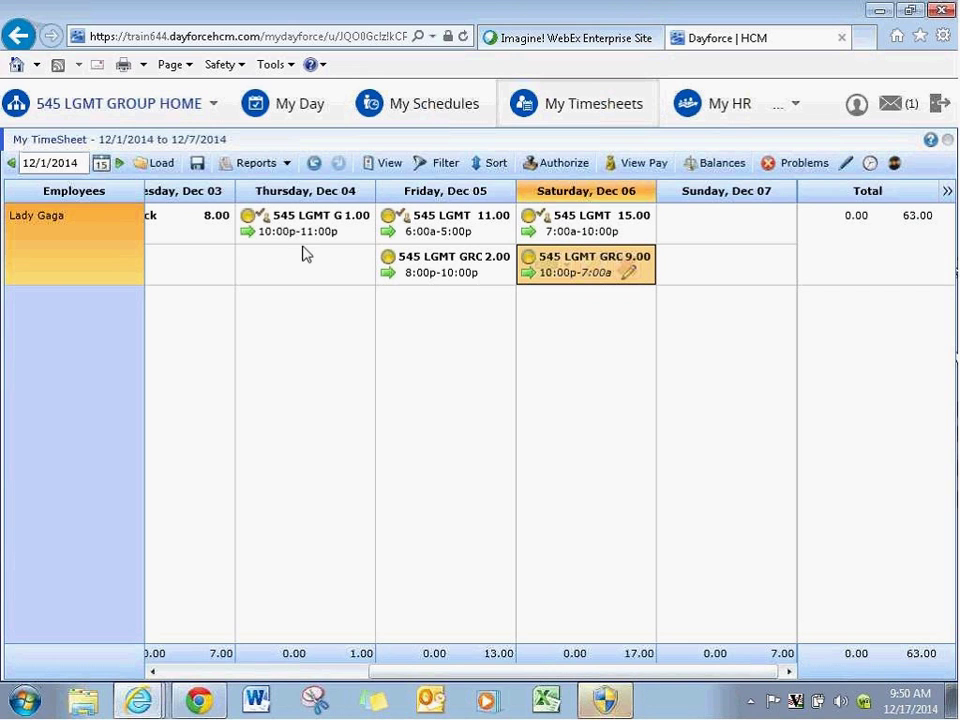
click(197, 163)
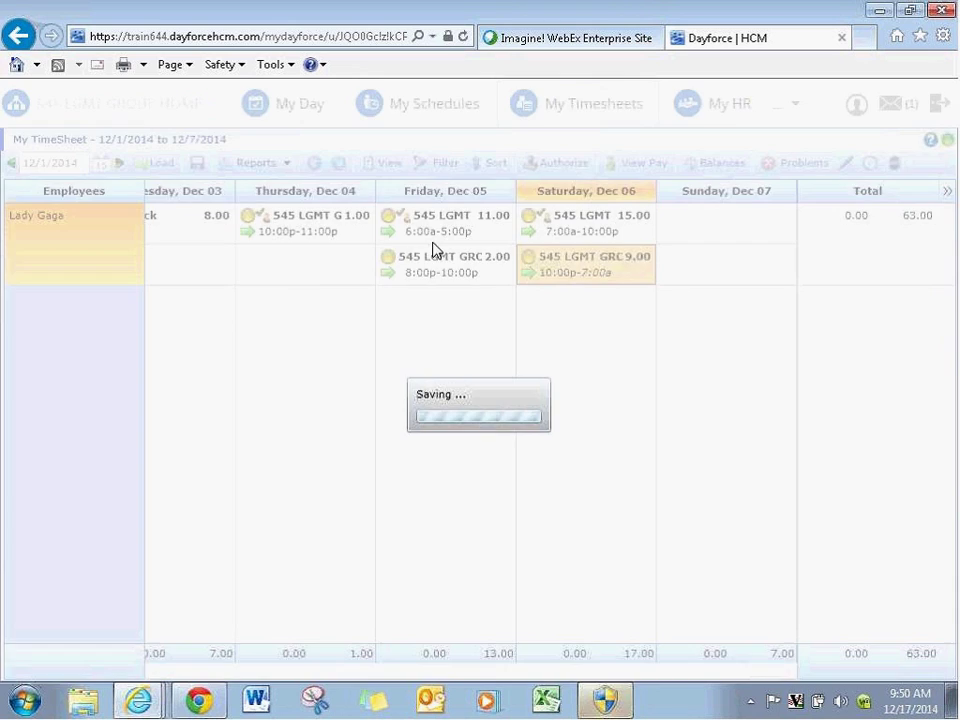
Review the daily pay details for Sunday, Dec 07, including rate, hours and amount, and close the pay view.
click(714, 242)
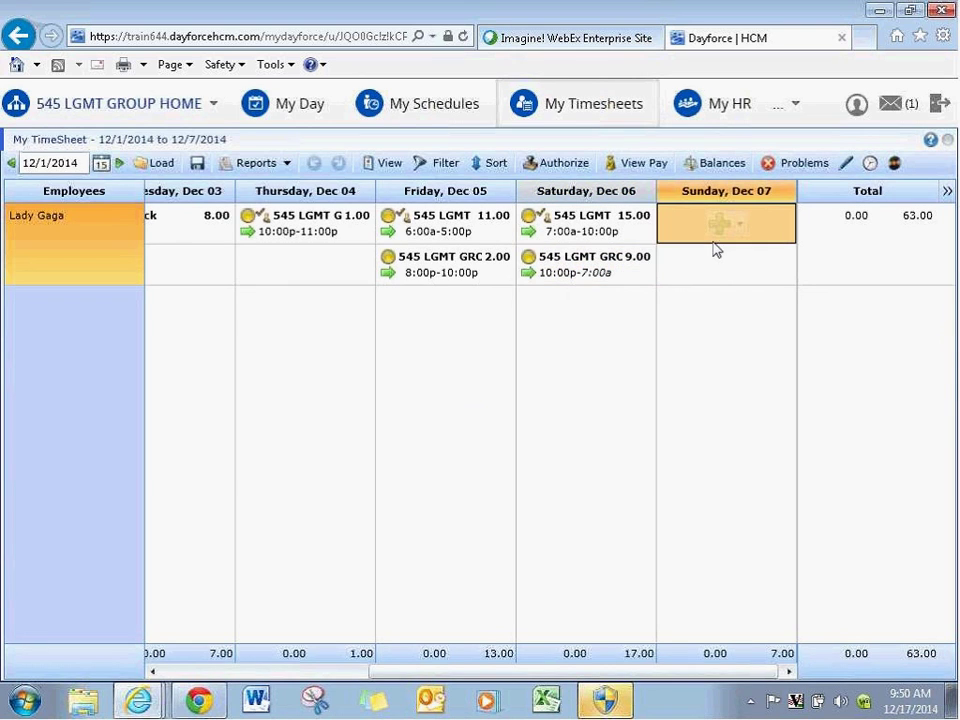
click(643, 164)
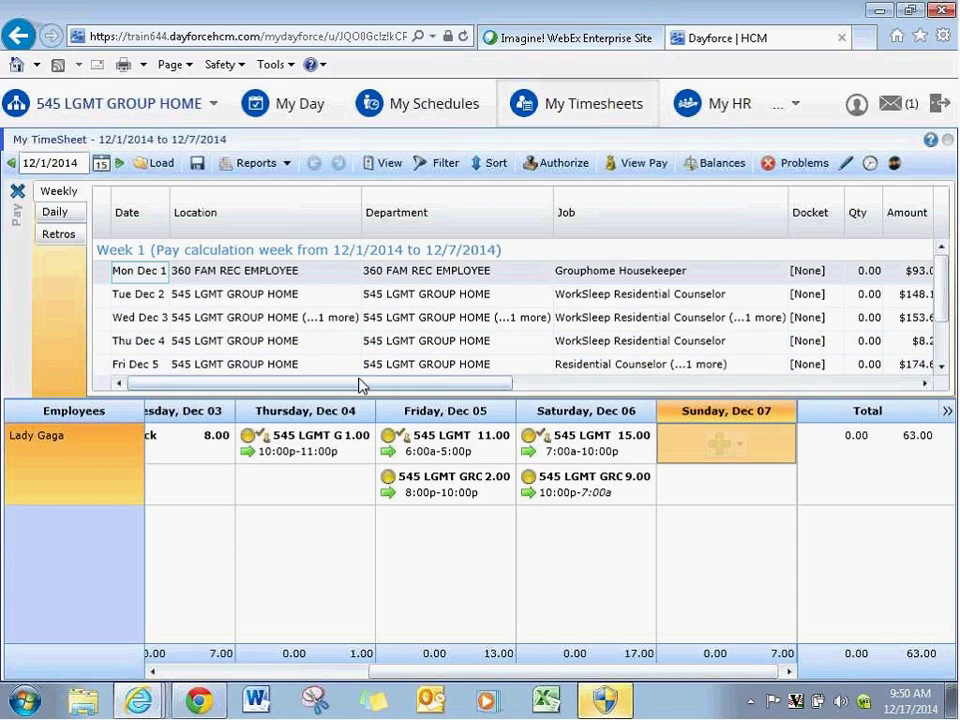
click(66, 222)
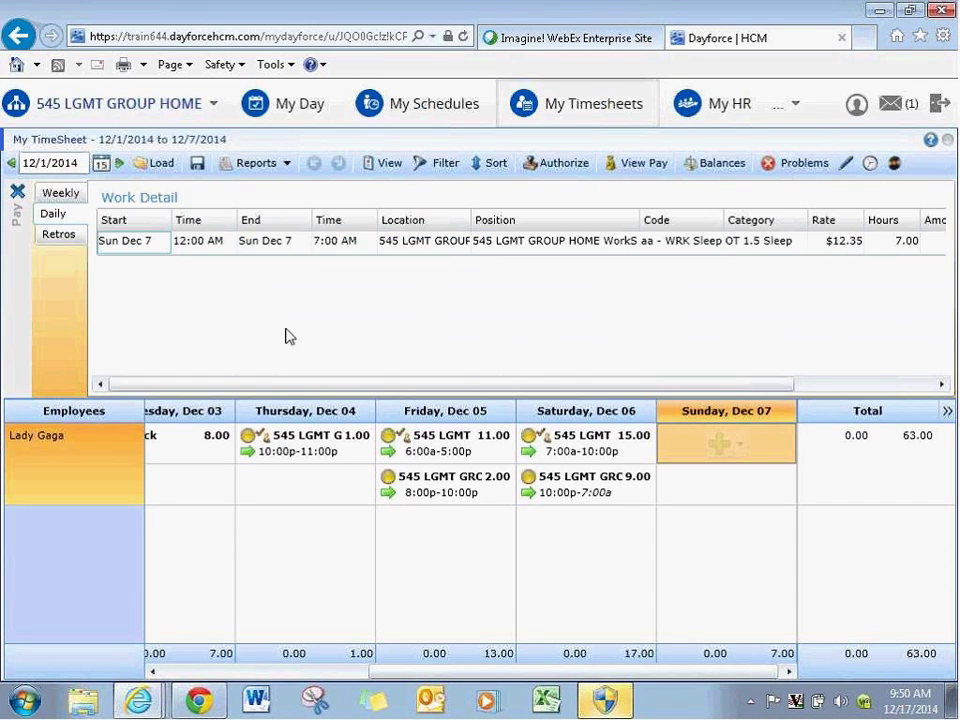
drag(268, 386, 574, 381)
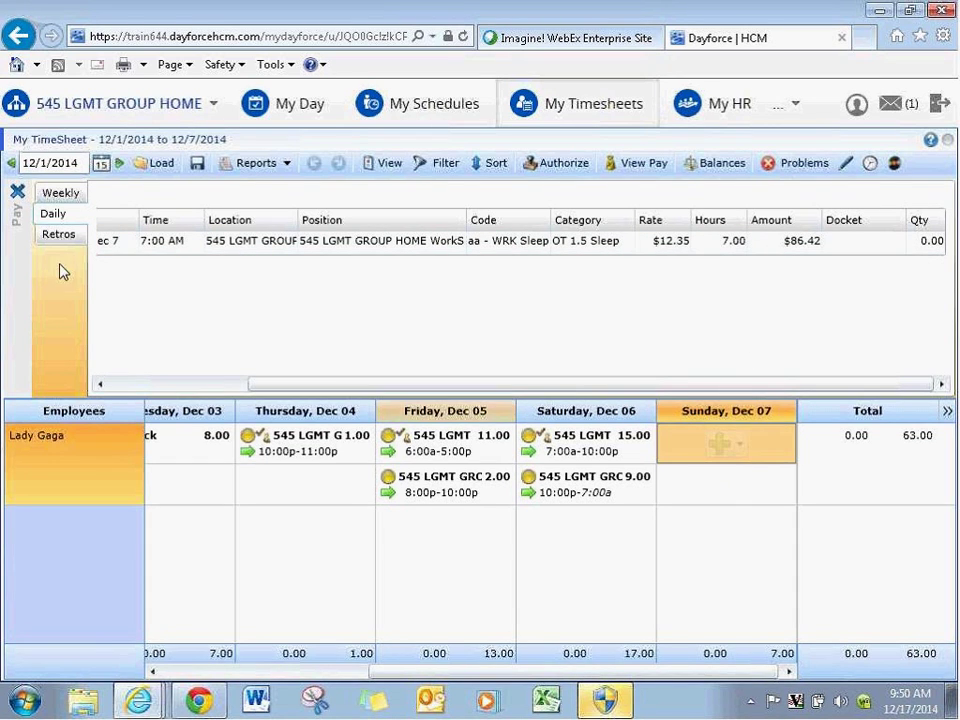
click(17, 191)
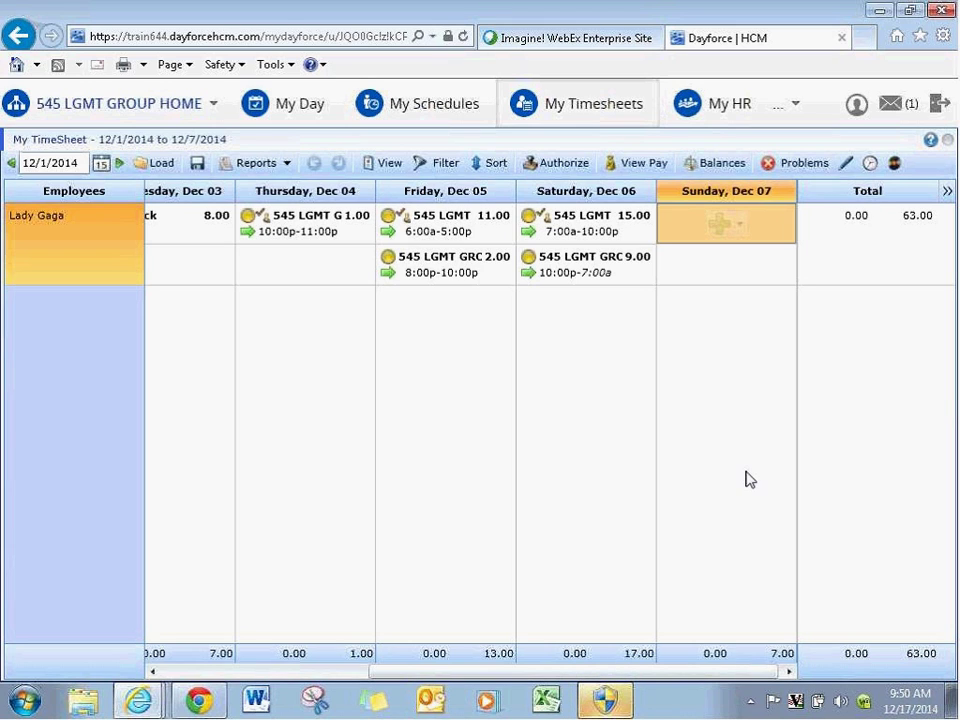
Add a new shift on Sunday, Dec 07 starting at 10:00p with the 545 LGMT GROUP HOME WorkSleep Residential Counselor job.
click(740, 226)
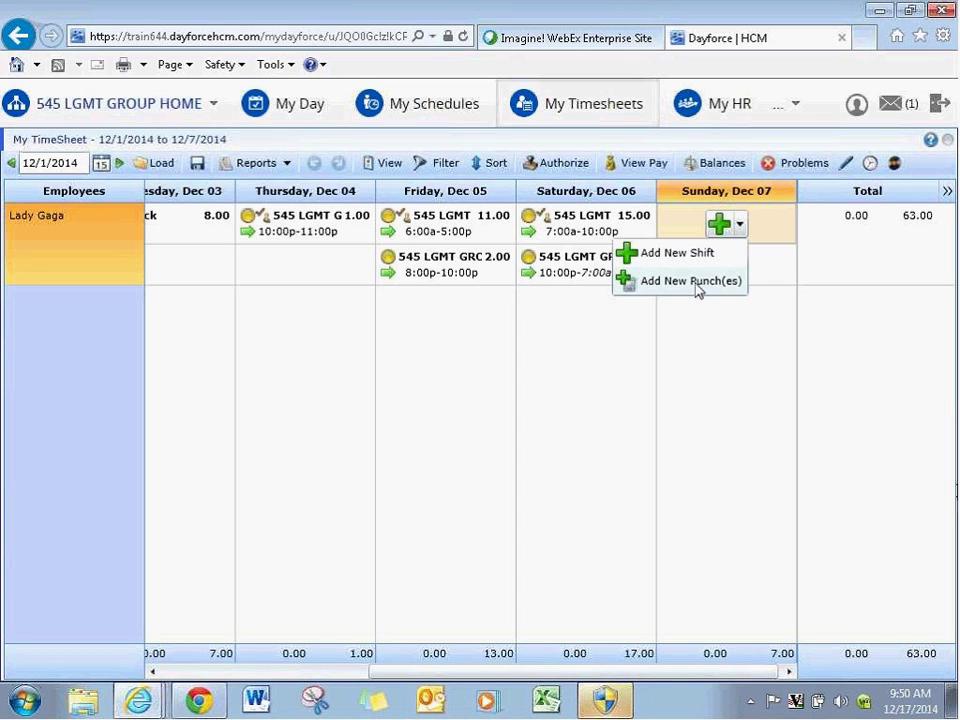
click(679, 258)
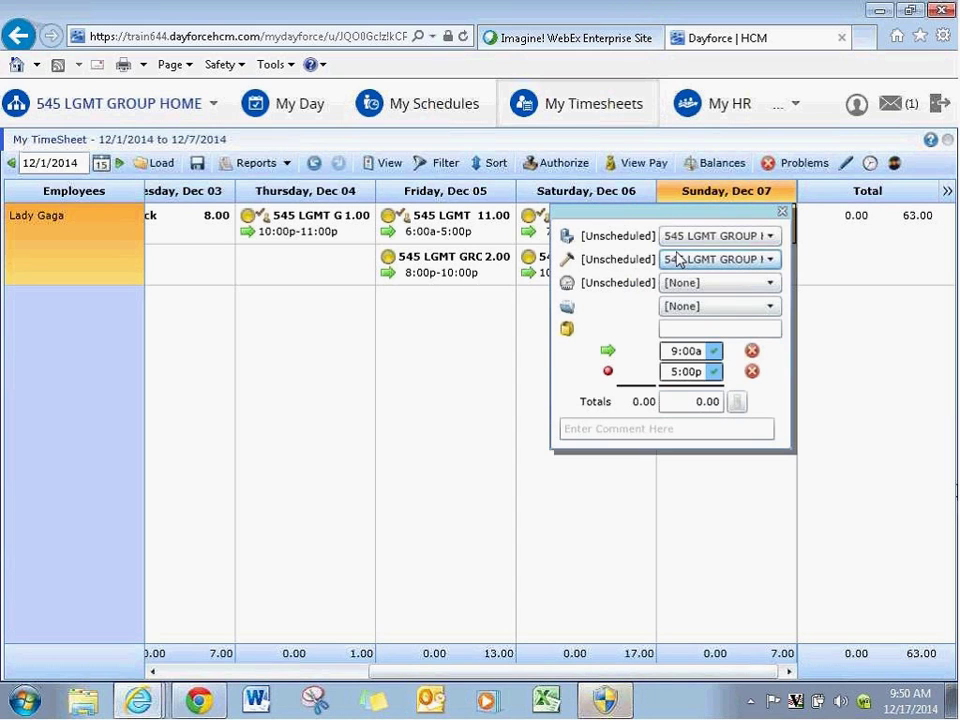
click(662, 350)
text(10:00)
text(p)
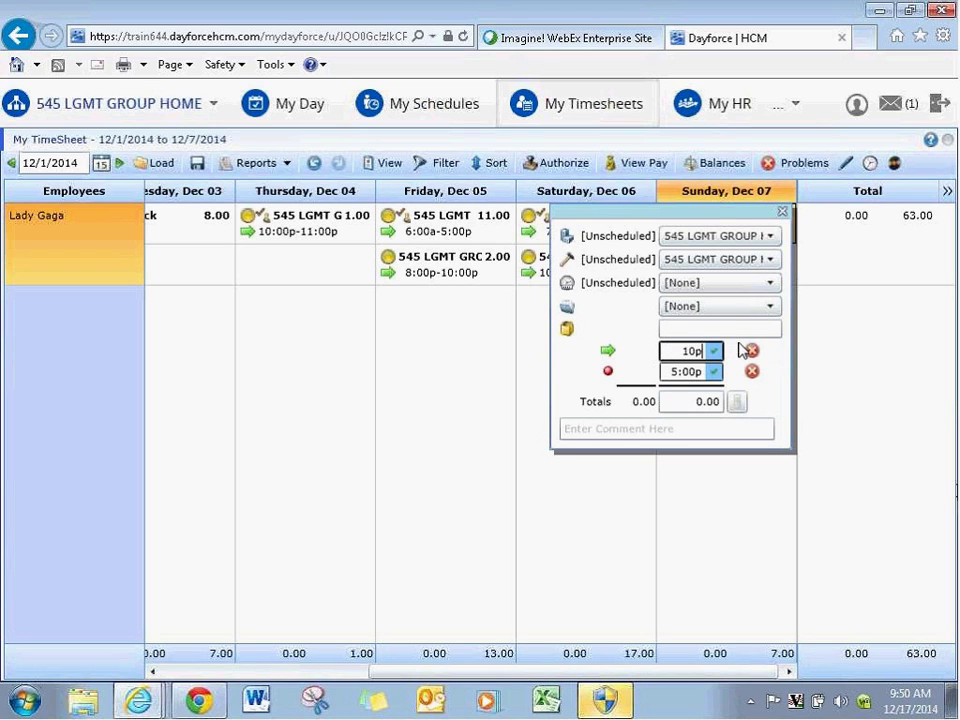
key(Tab)
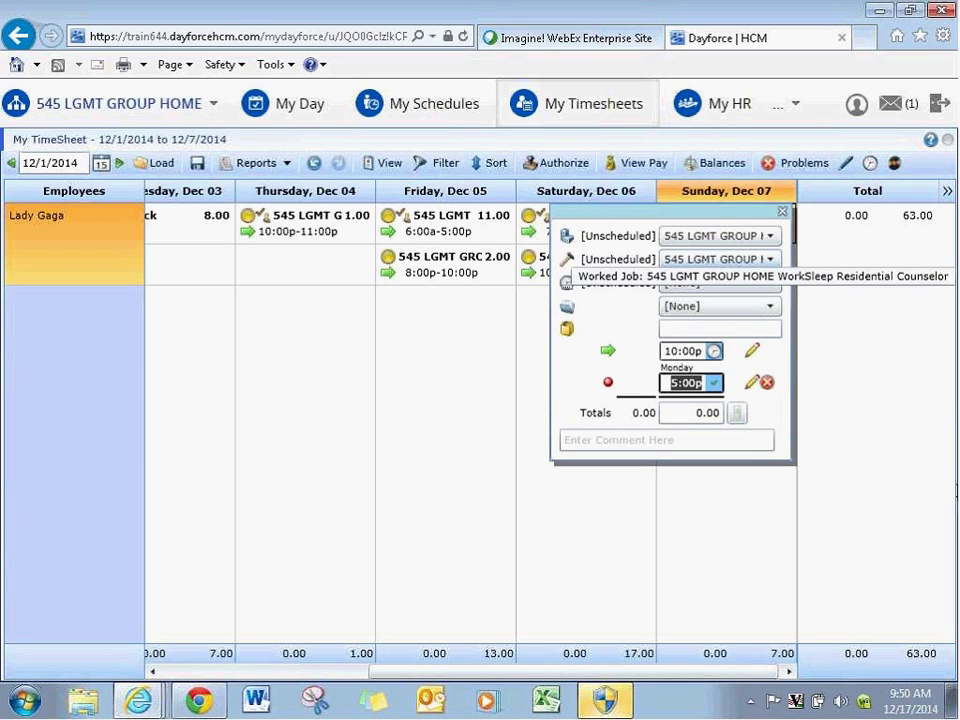
click(769, 260)
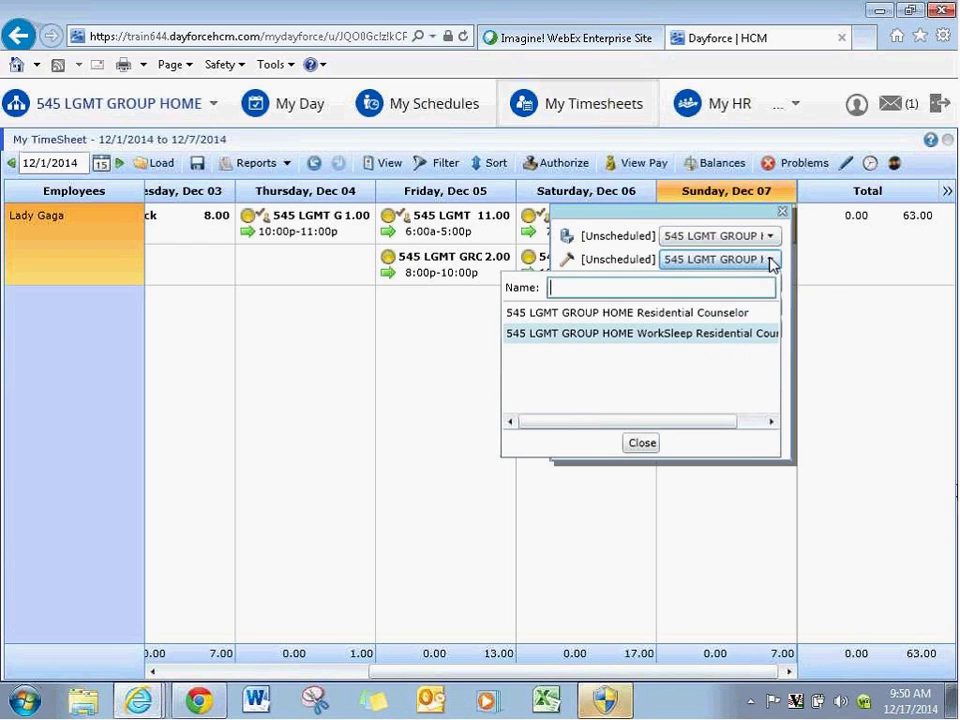
click(742, 336)
click(640, 446)
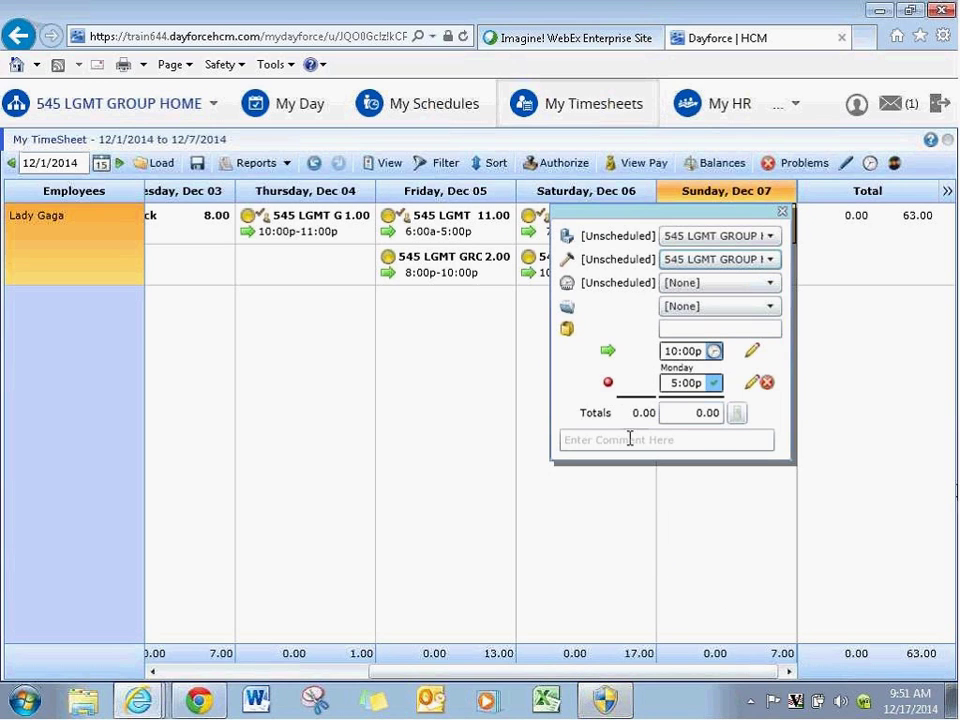
Set the Sunday shift's end time to 7:00a on Monday and save the timesheet.
click(686, 383)
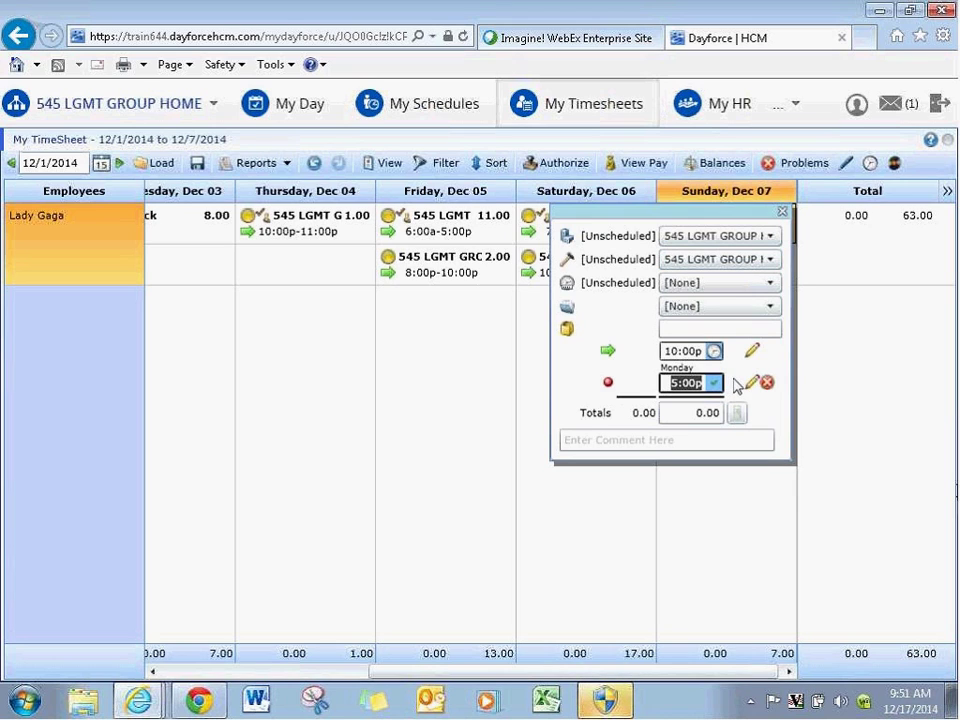
text(7)
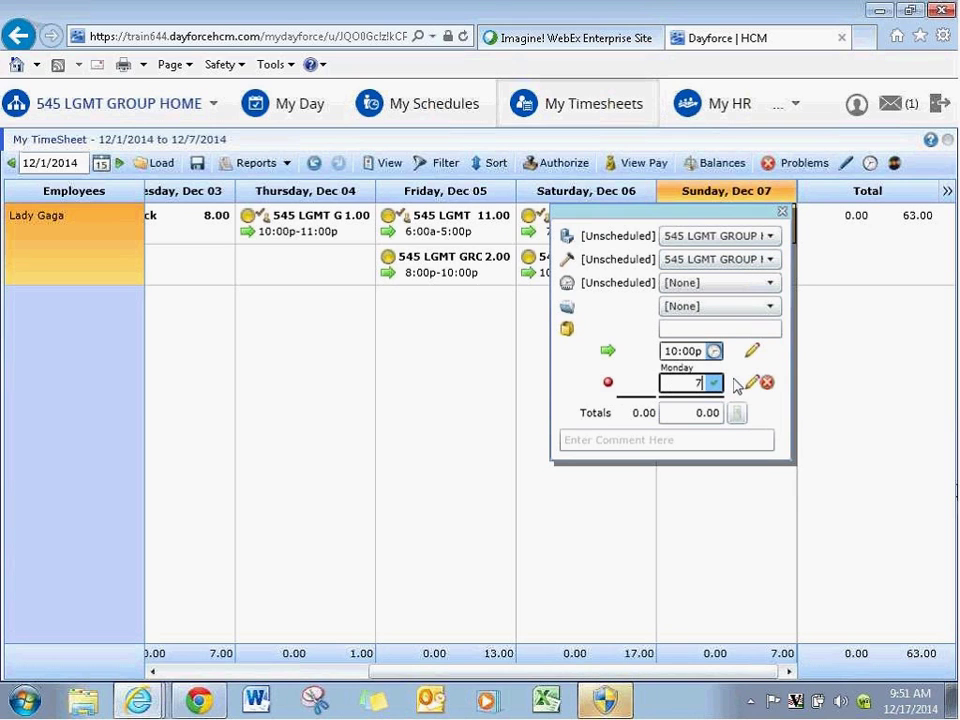
text(:00a)
key(Tab)
click(677, 508)
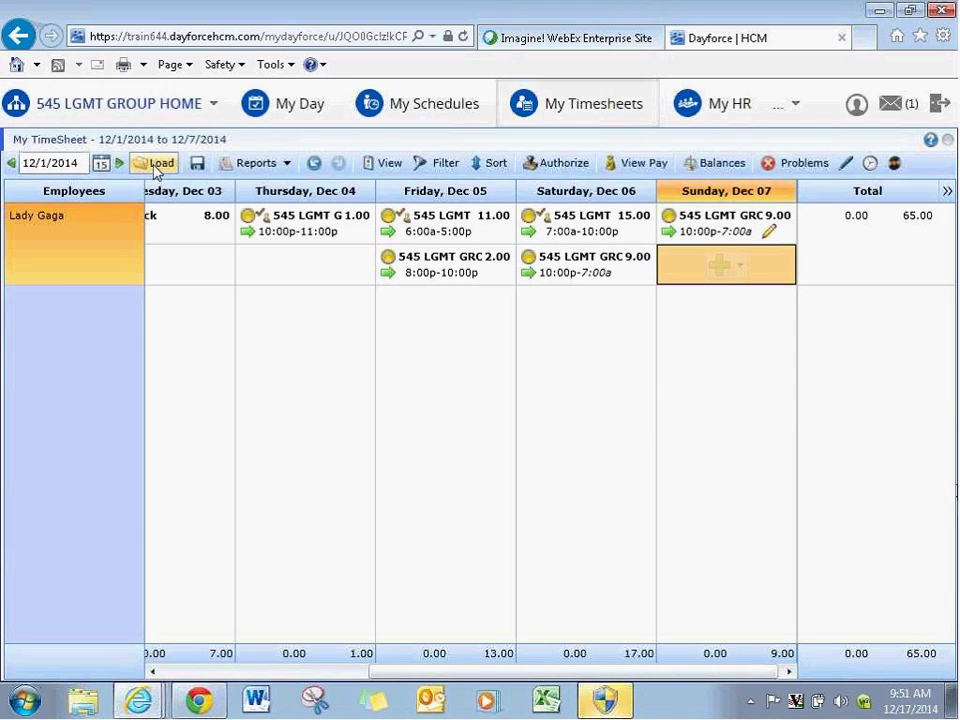
click(198, 166)
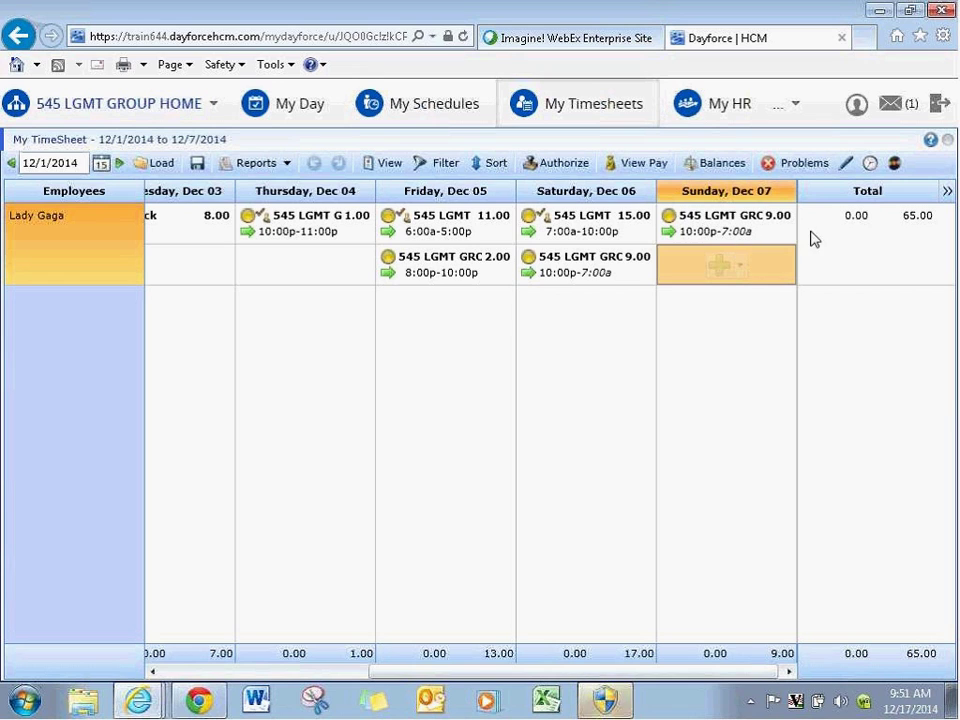
Go to the week of 12/8/2014, review the daily pay details for Monday, Dec 08, and close the pay view.
click(121, 165)
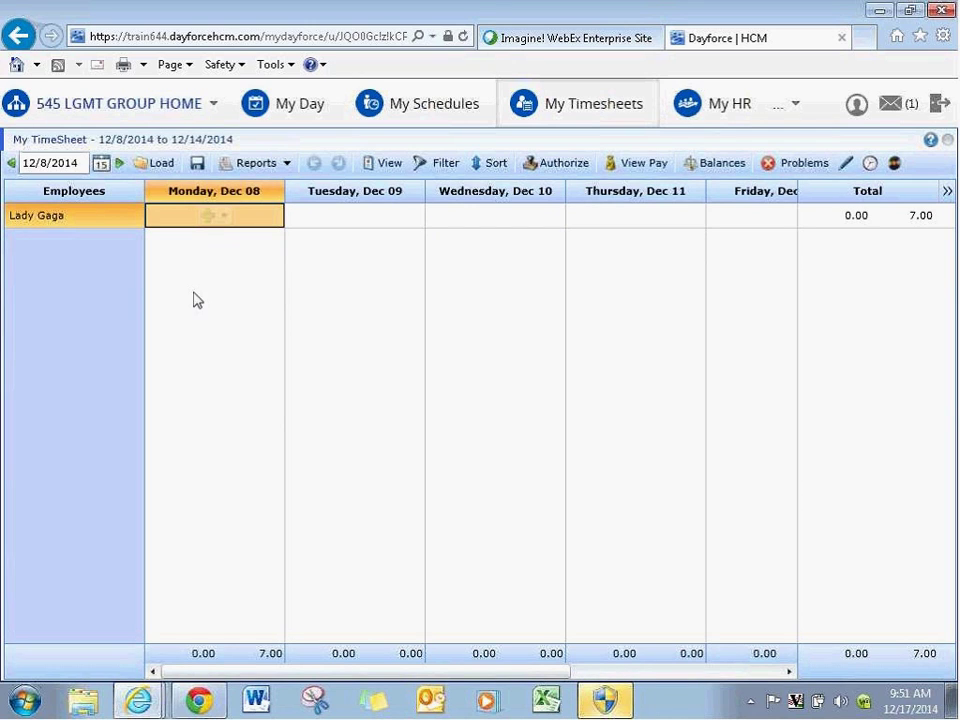
click(206, 218)
click(246, 529)
click(638, 163)
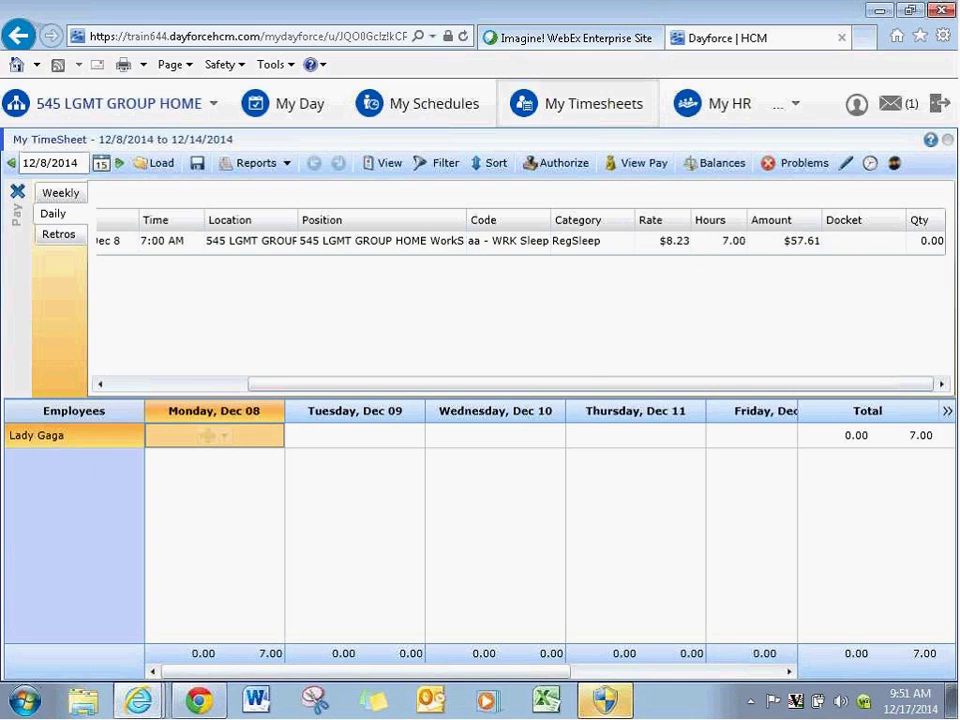
click(17, 193)
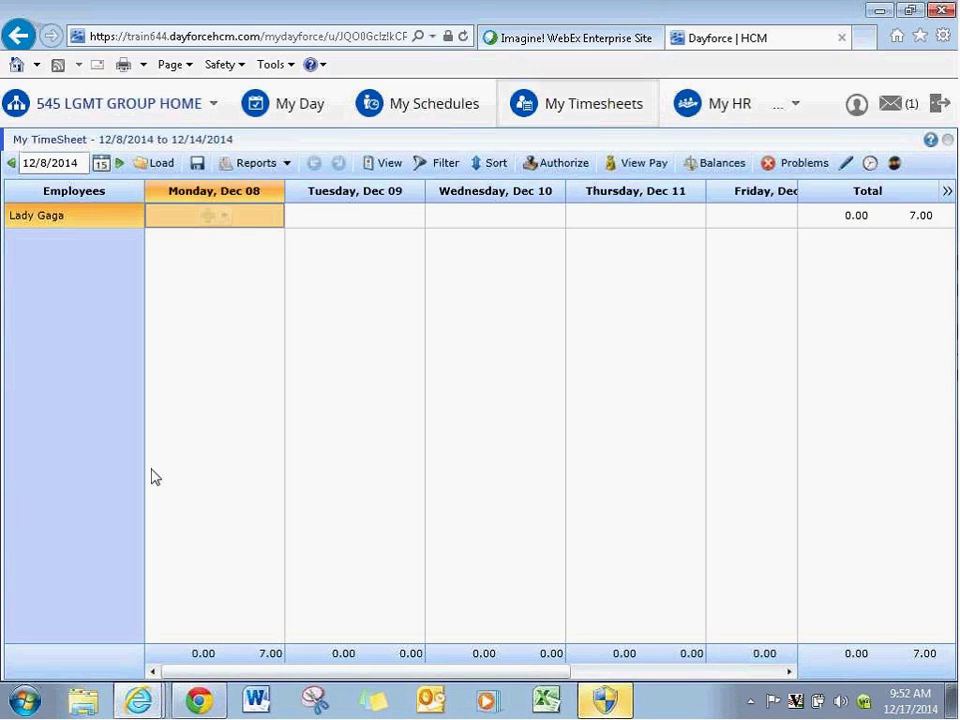
click(796, 108)
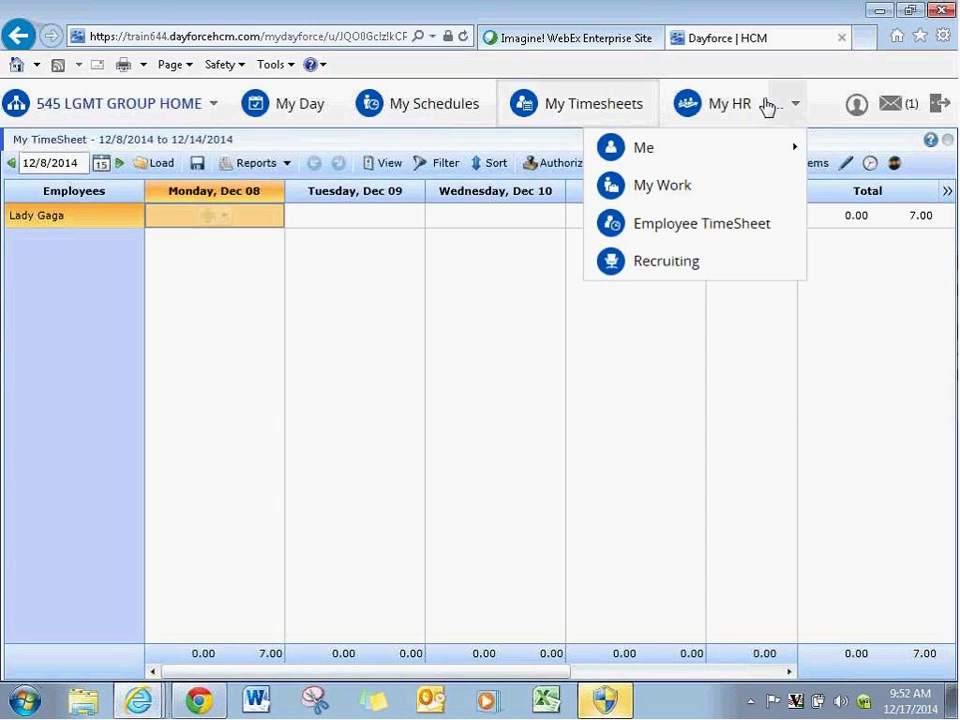
click(212, 107)
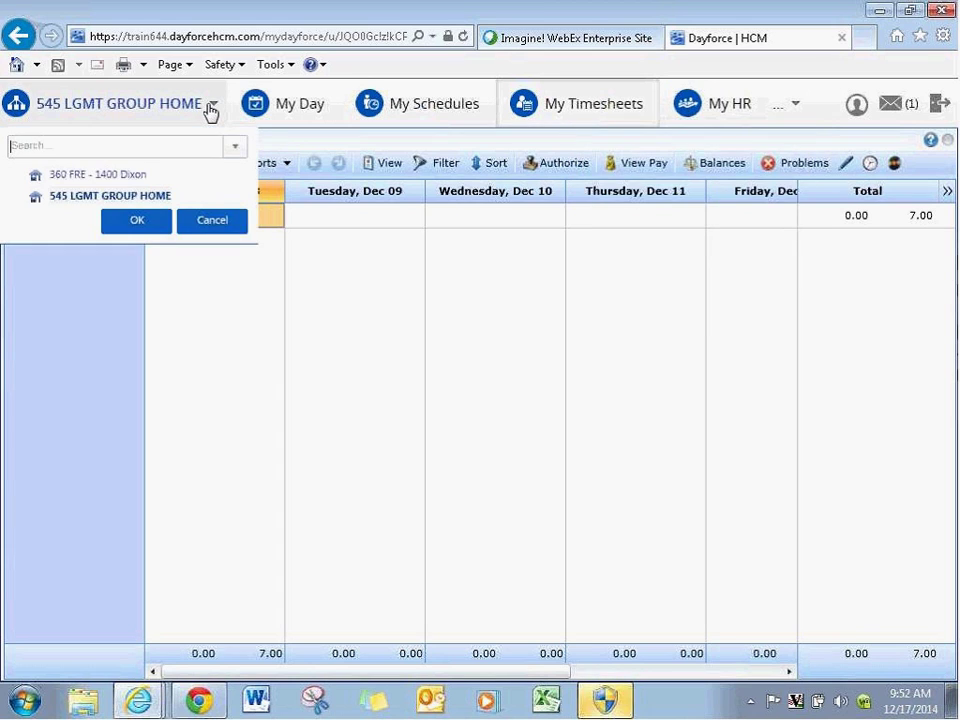
click(396, 329)
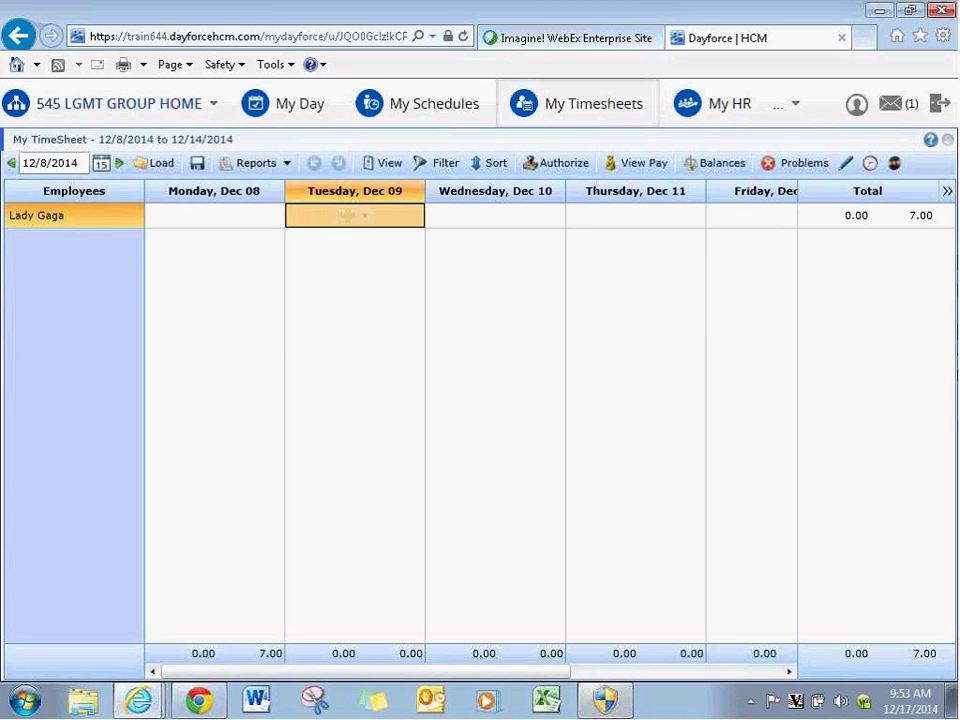
Start a new shift on Tuesday, Dec 09, switch its location between 360 FRE - 1400 Dixon and 545 LGMT GROUP HOME, and leave it unsaved.
click(365, 220)
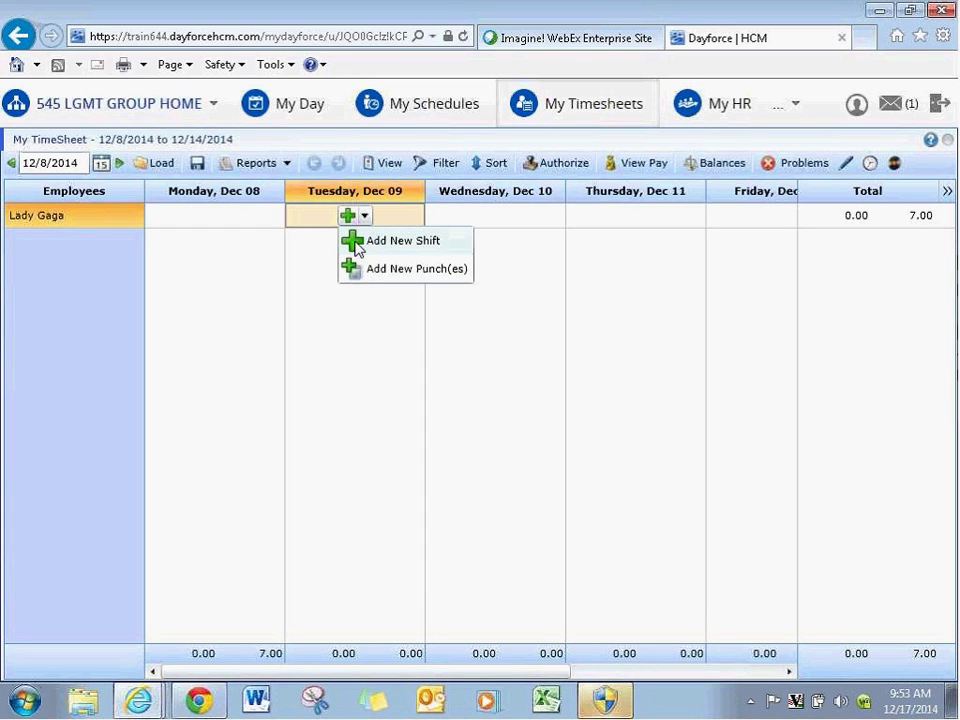
click(351, 240)
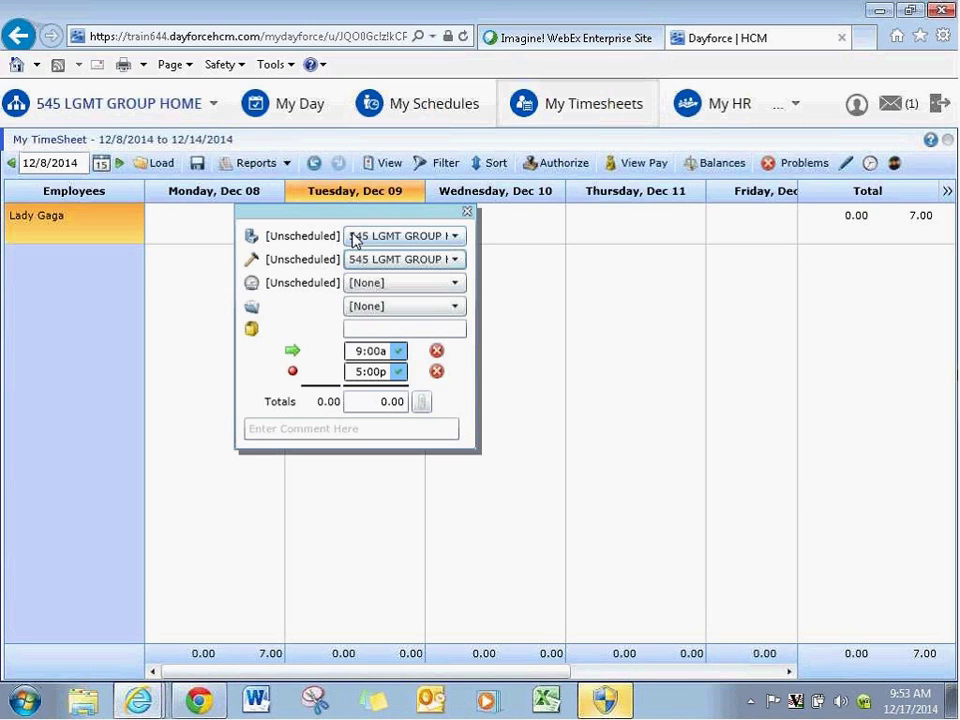
click(455, 237)
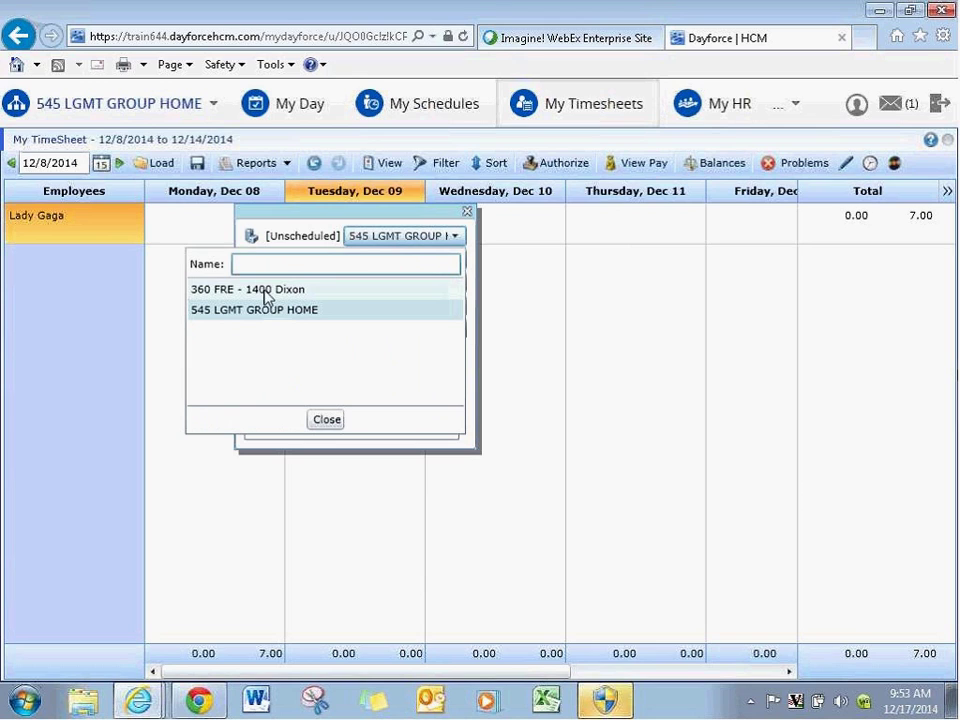
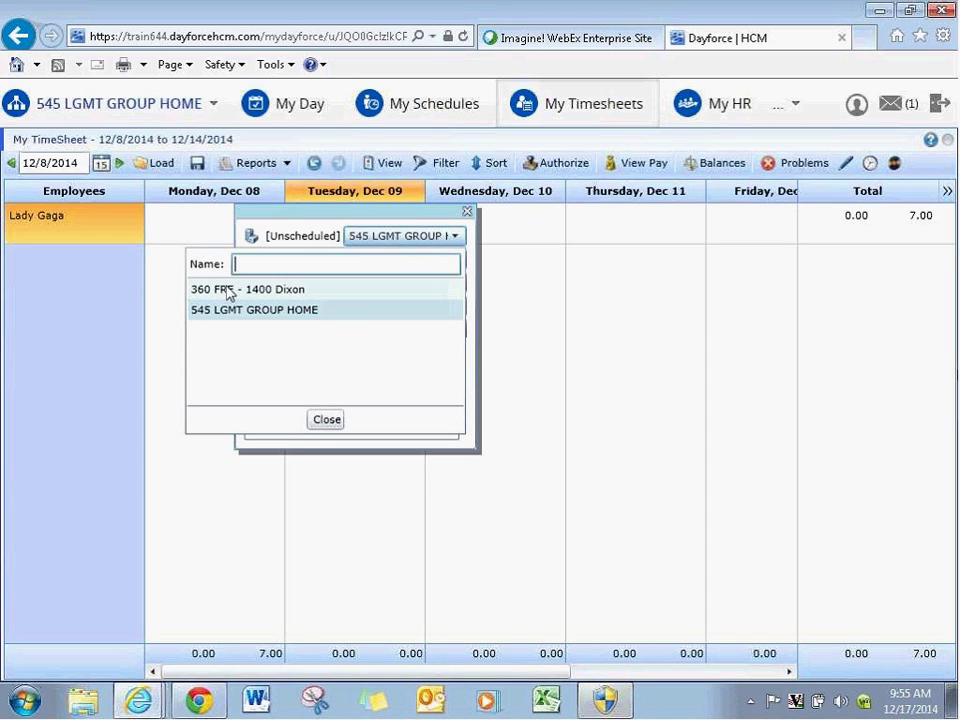
click(230, 290)
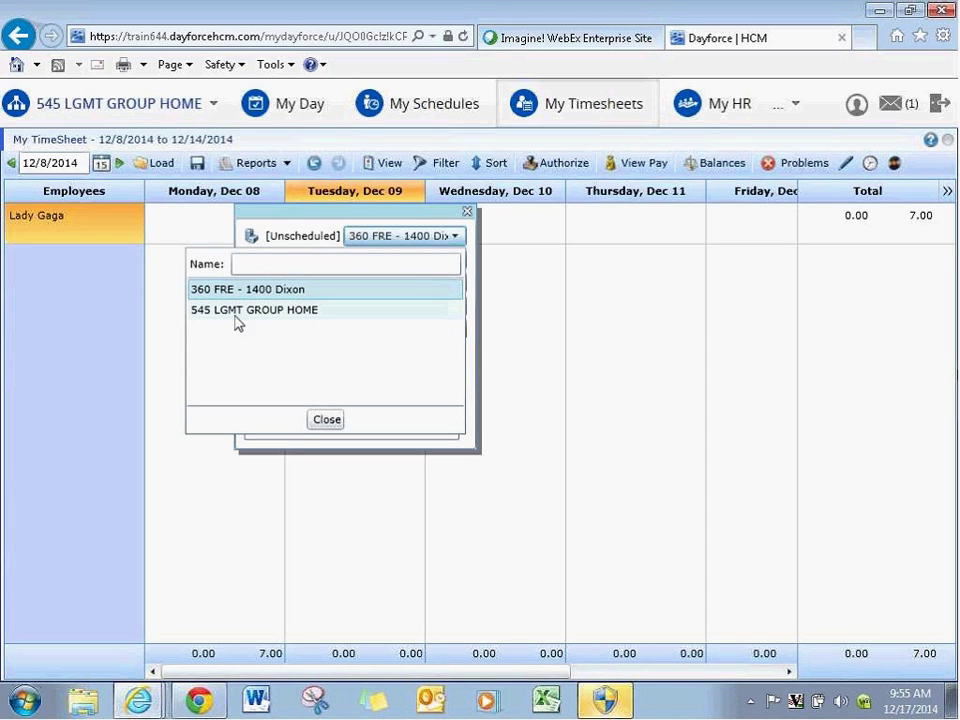
click(238, 315)
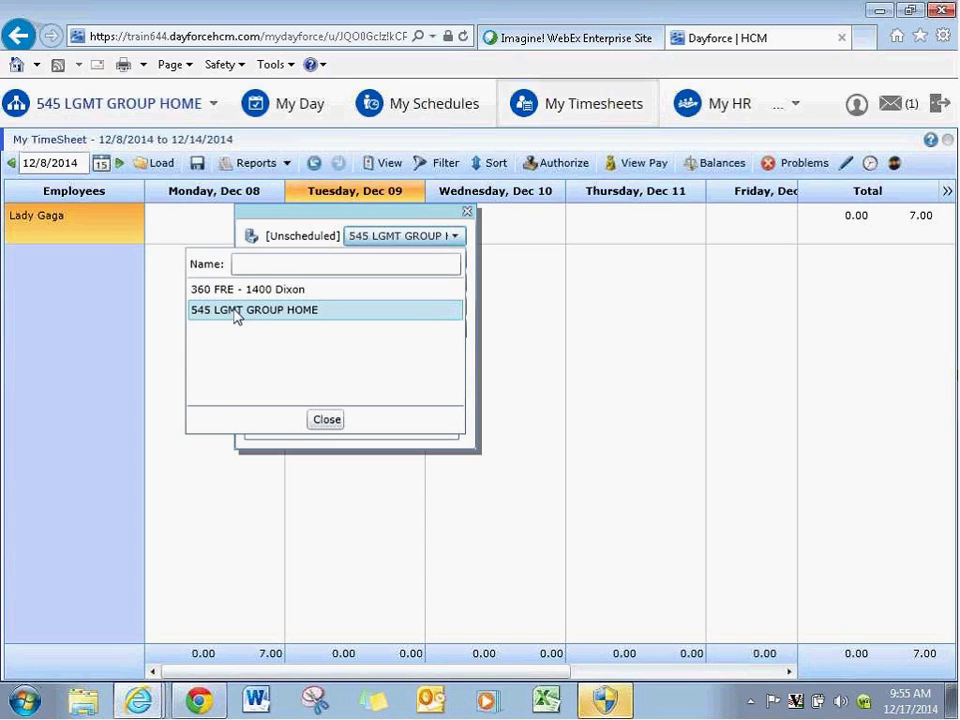
click(209, 292)
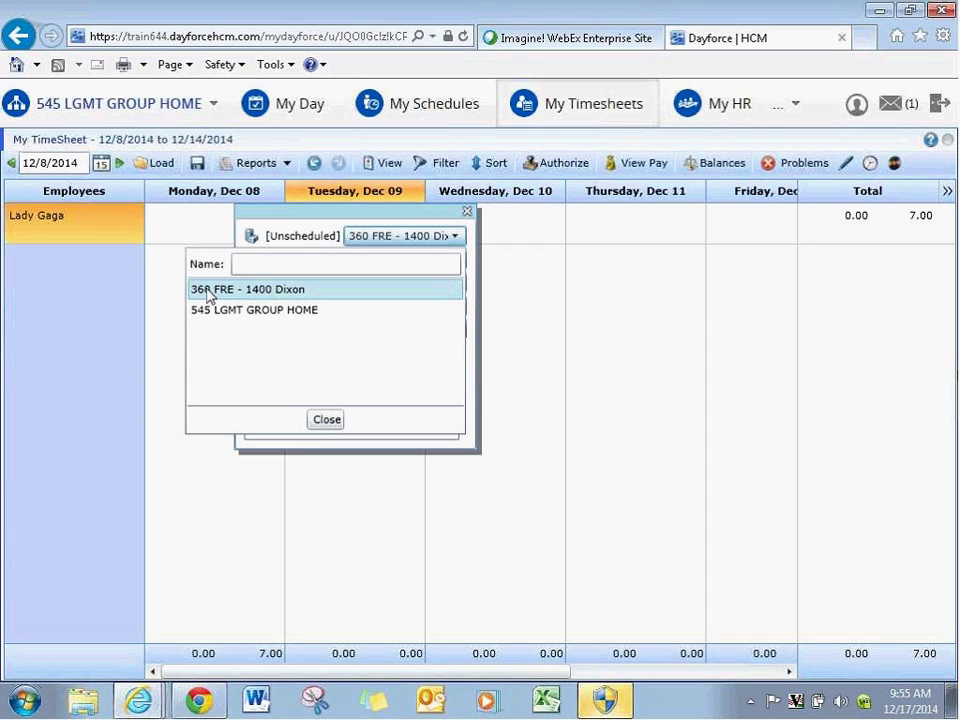
click(215, 313)
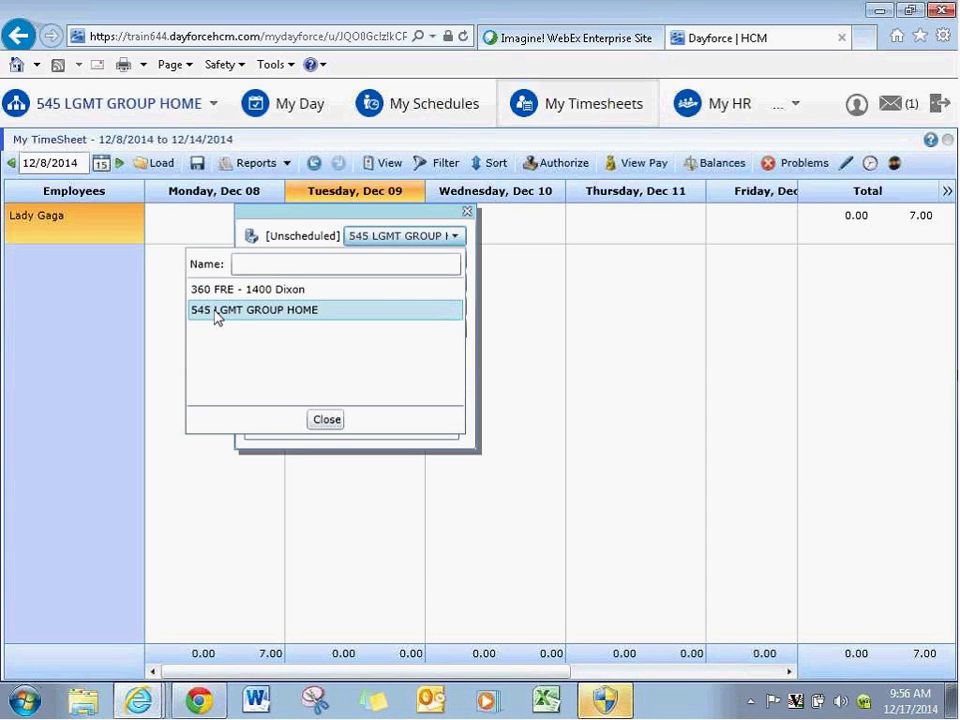
click(568, 289)
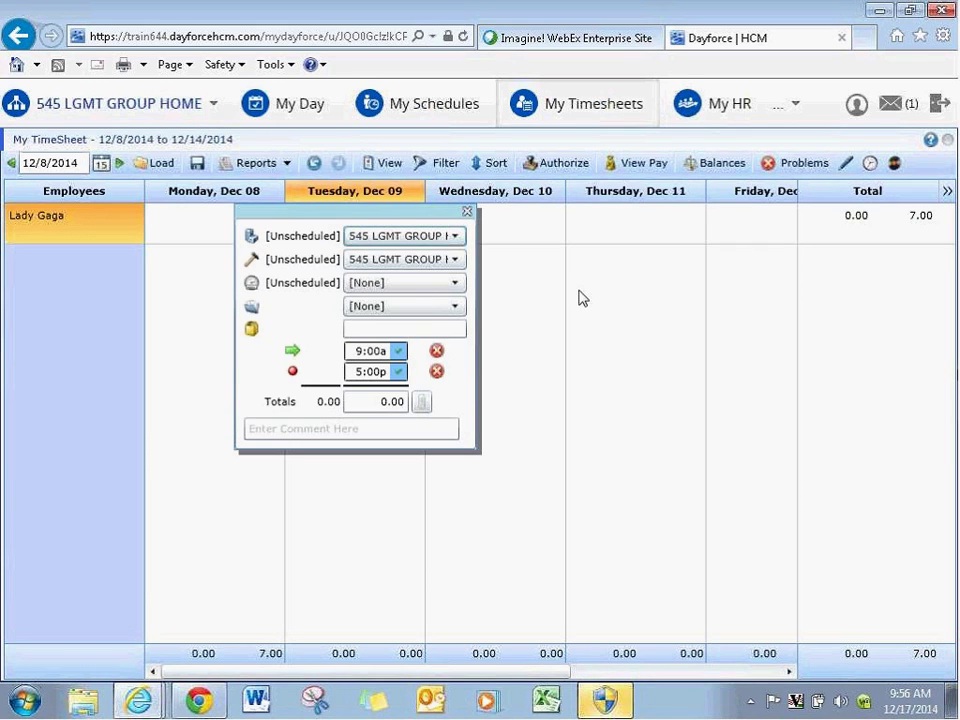
click(630, 216)
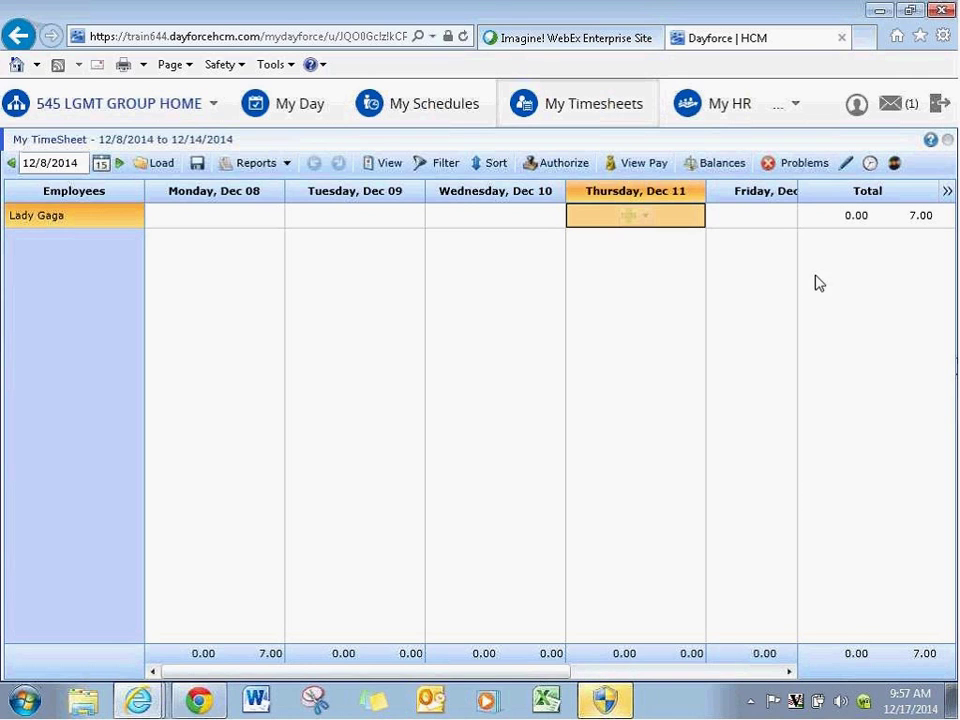
Open the personal profile and review its employment, contact, balance and attendance information.
click(795, 110)
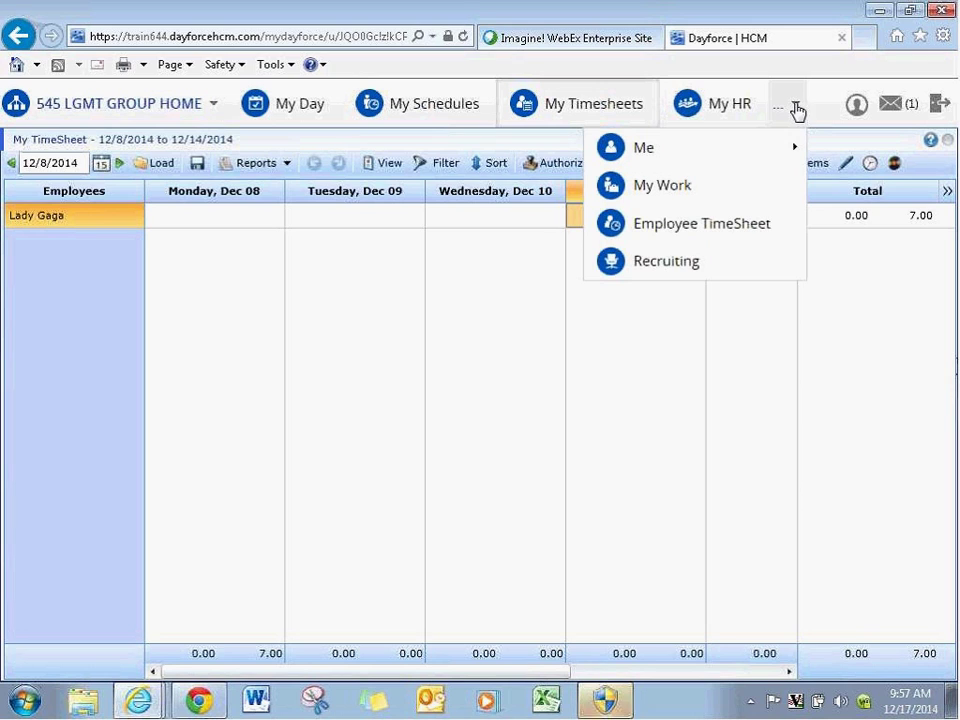
mouse_move(641, 157)
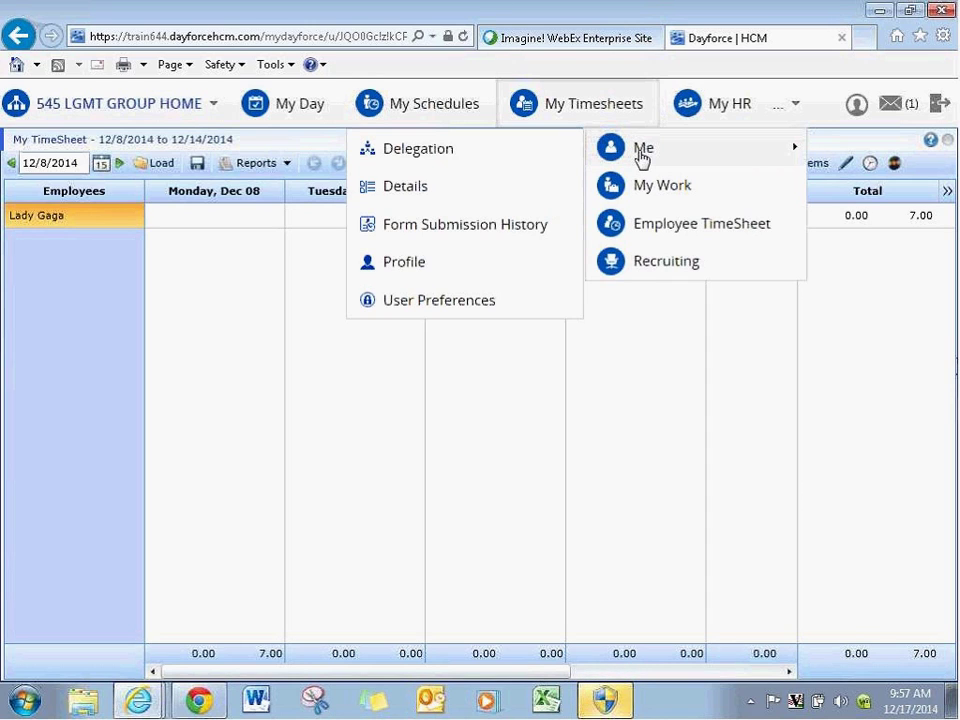
click(420, 266)
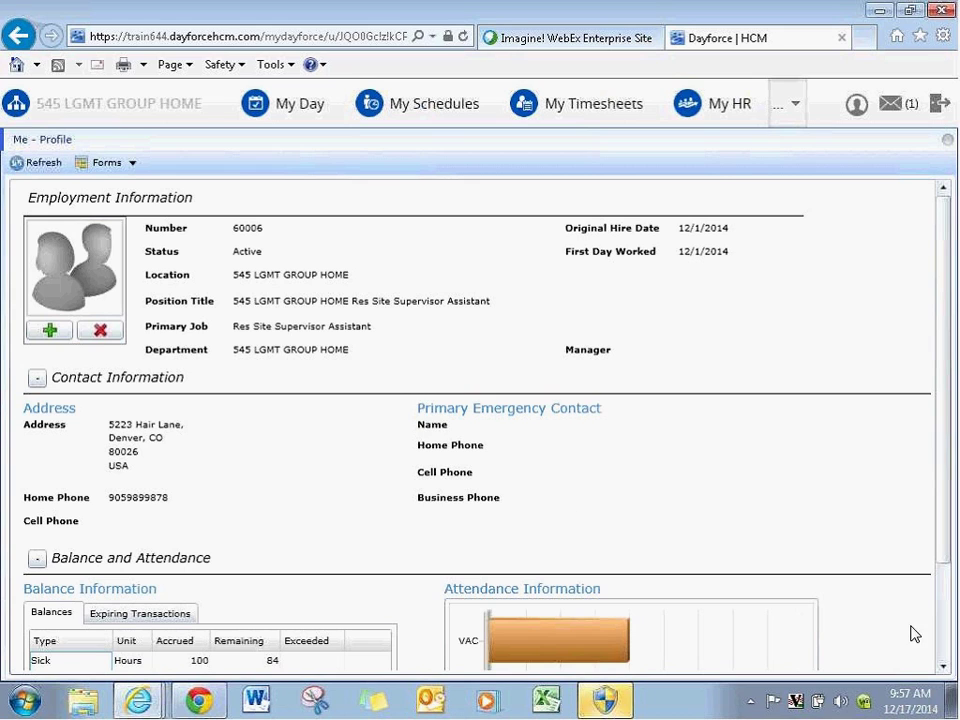
click(944, 666)
click(944, 666)
click(944, 666)
click(944, 666)
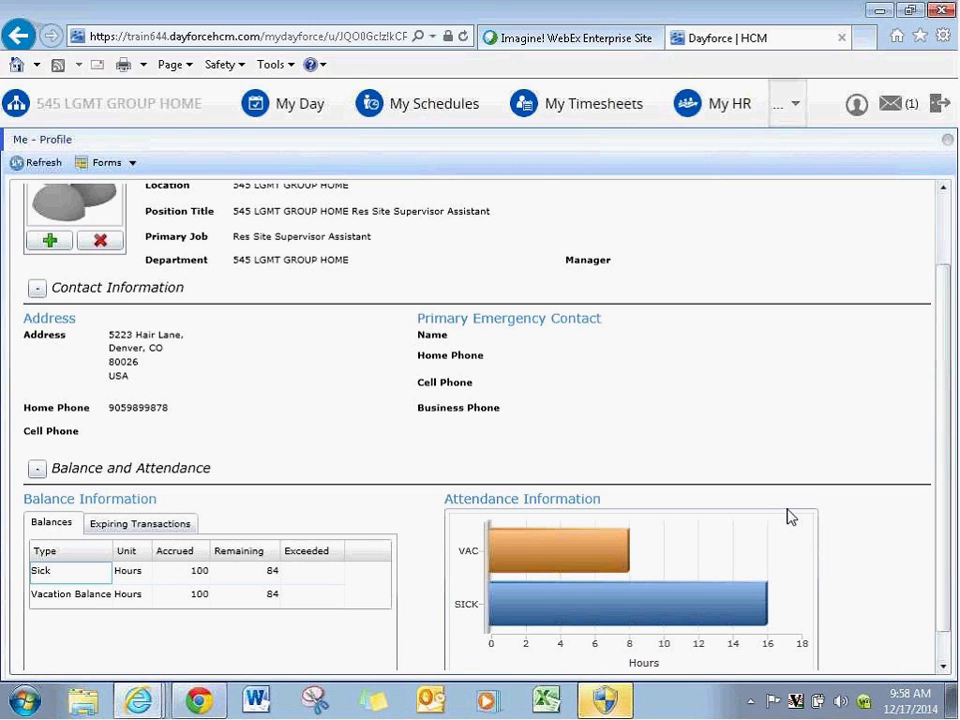
View the Employee TimeSheet for the week of 12/8/2014 and the time-away requests in My Work.
click(792, 108)
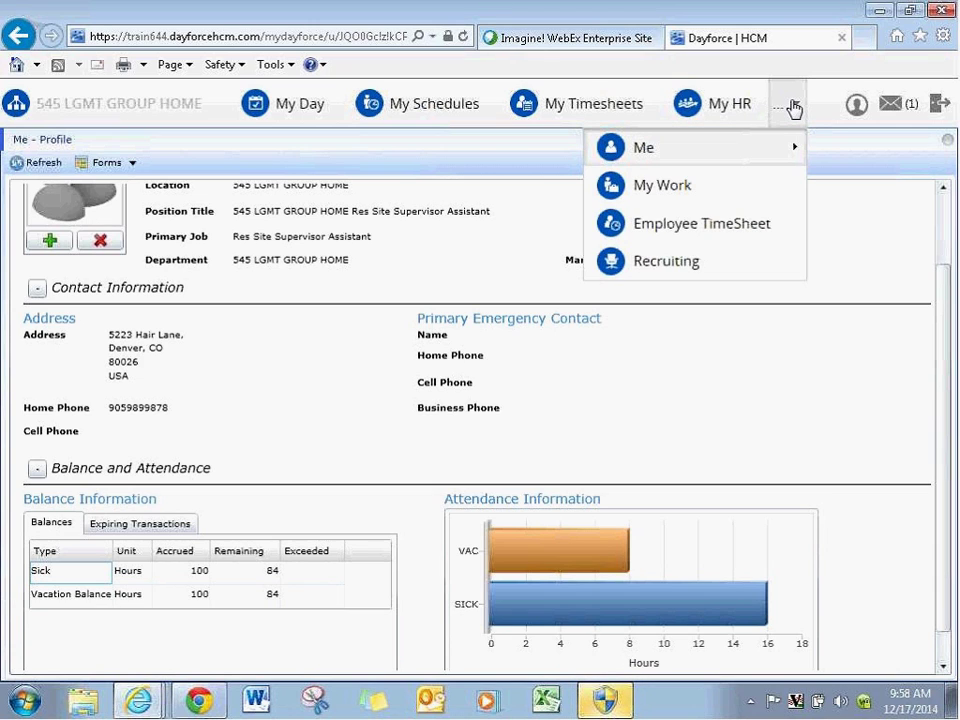
mouse_move(612, 157)
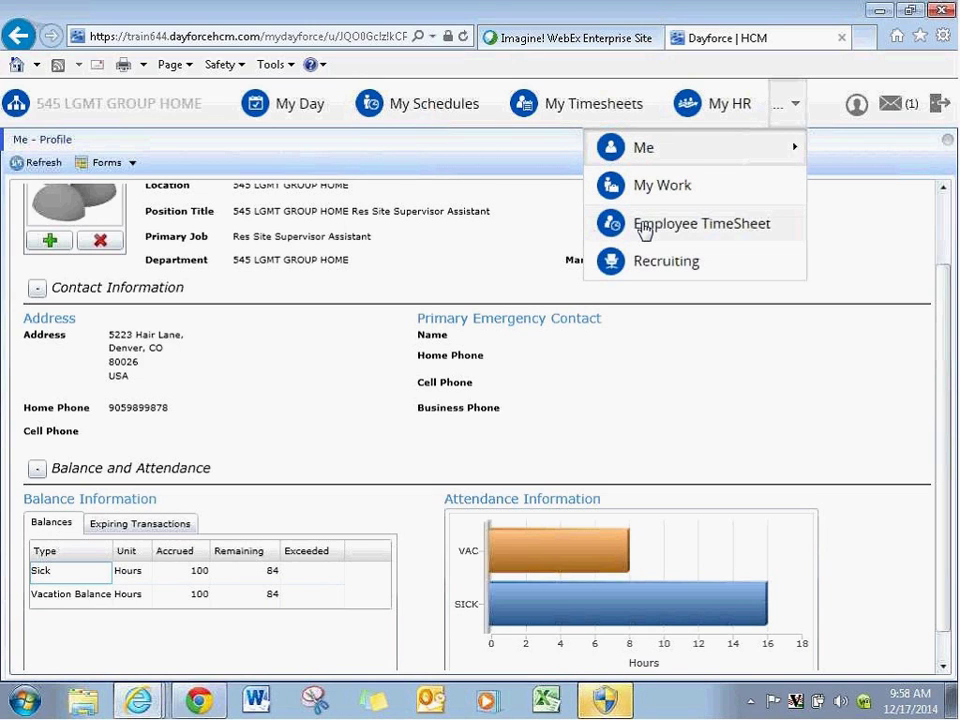
click(645, 229)
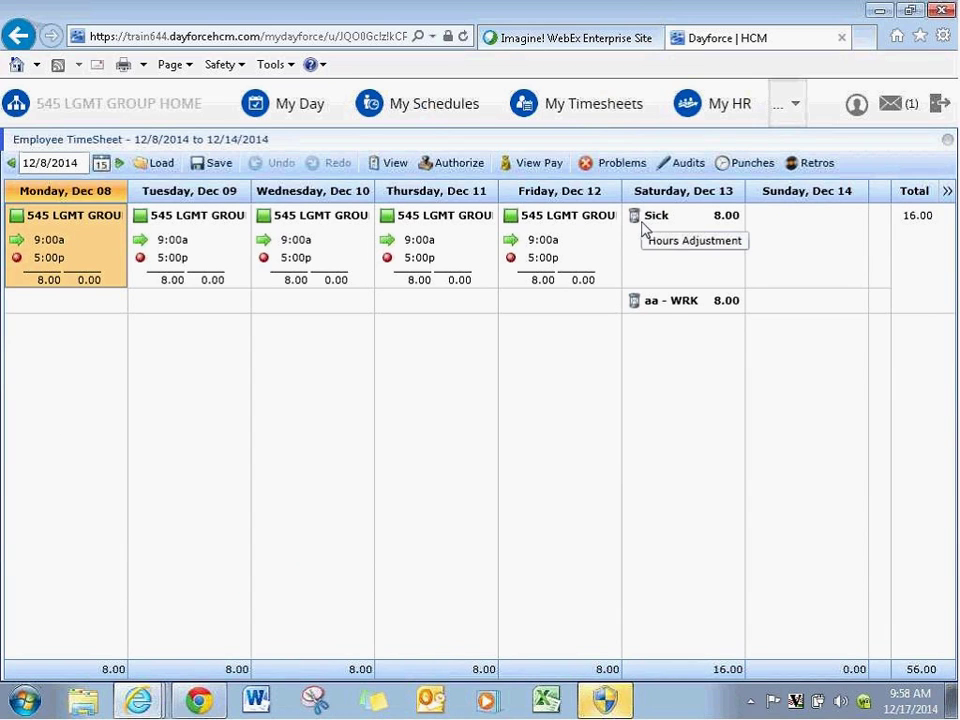
click(792, 106)
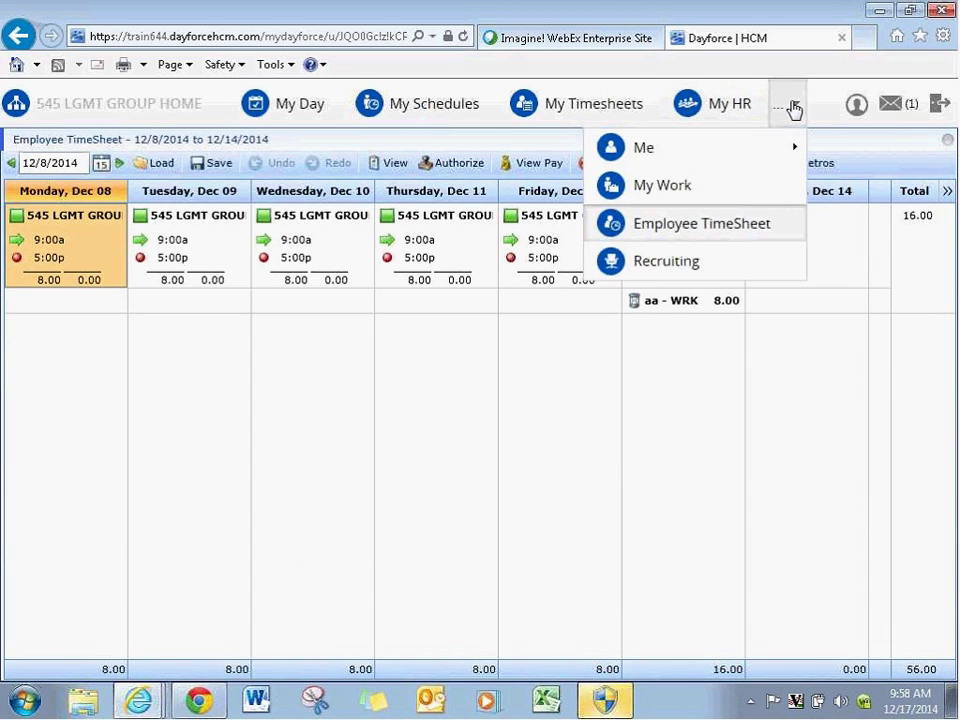
click(662, 189)
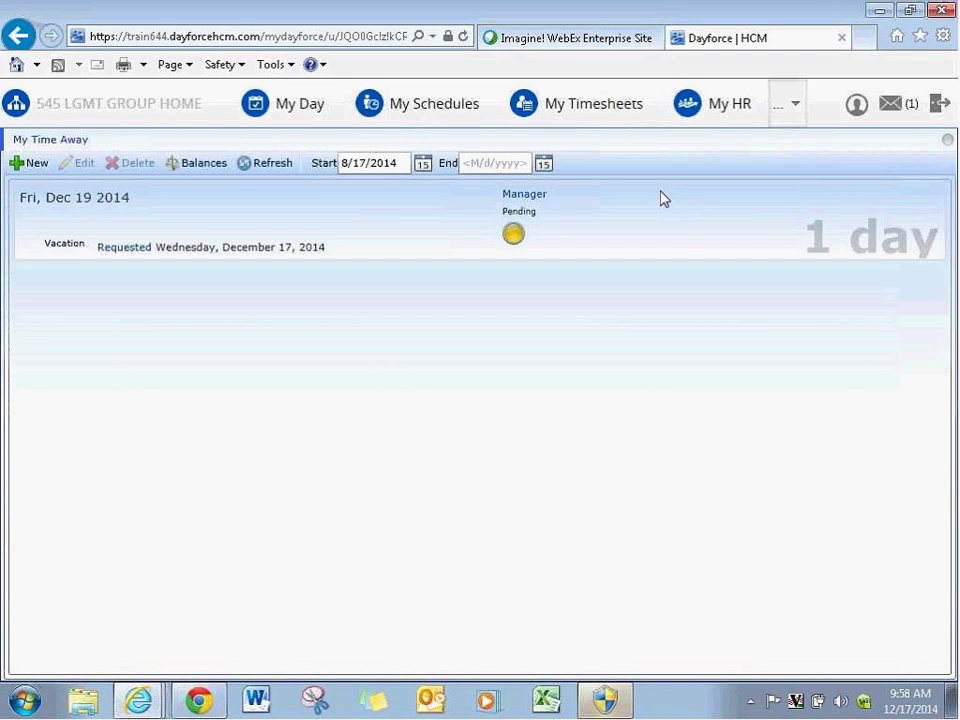
Open the personal Details page and examine the primary and secondary emergency contact fields.
click(790, 109)
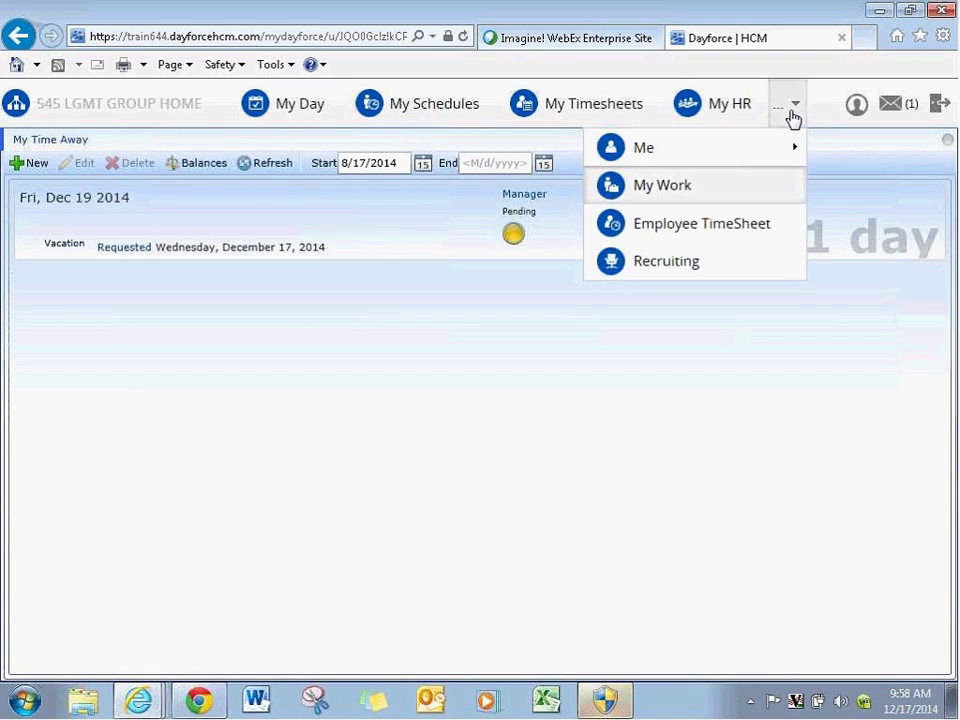
mouse_move(660, 152)
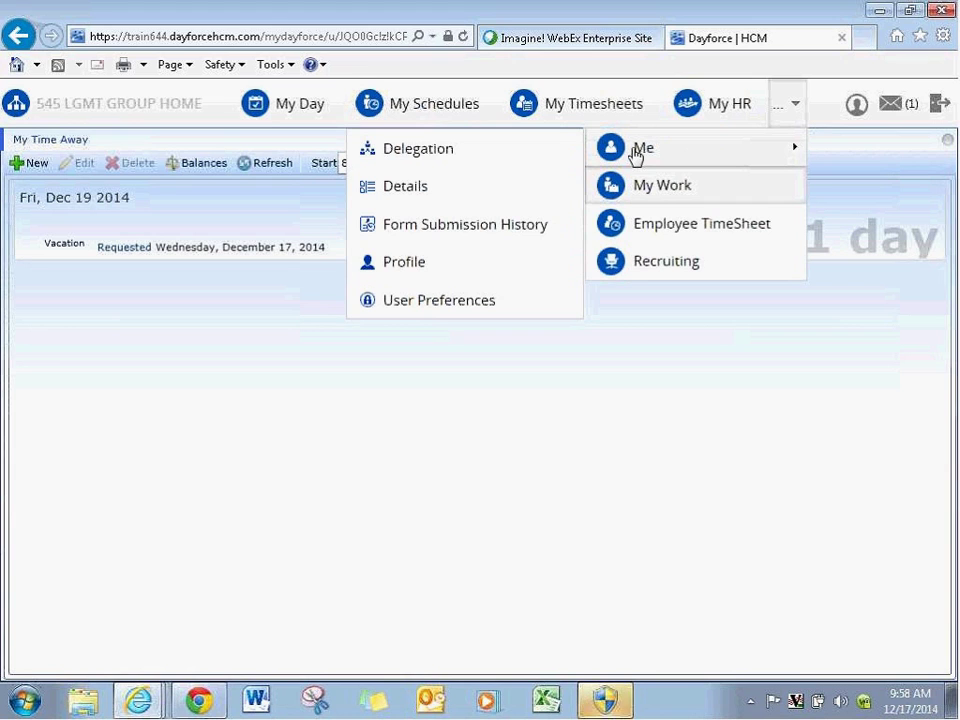
click(391, 189)
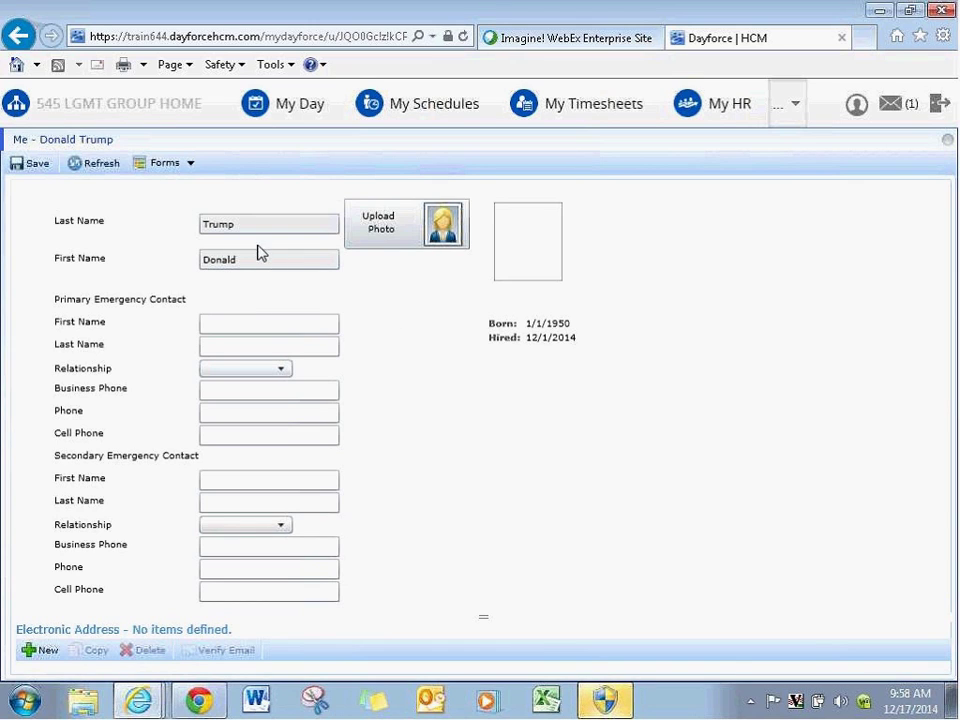
click(261, 321)
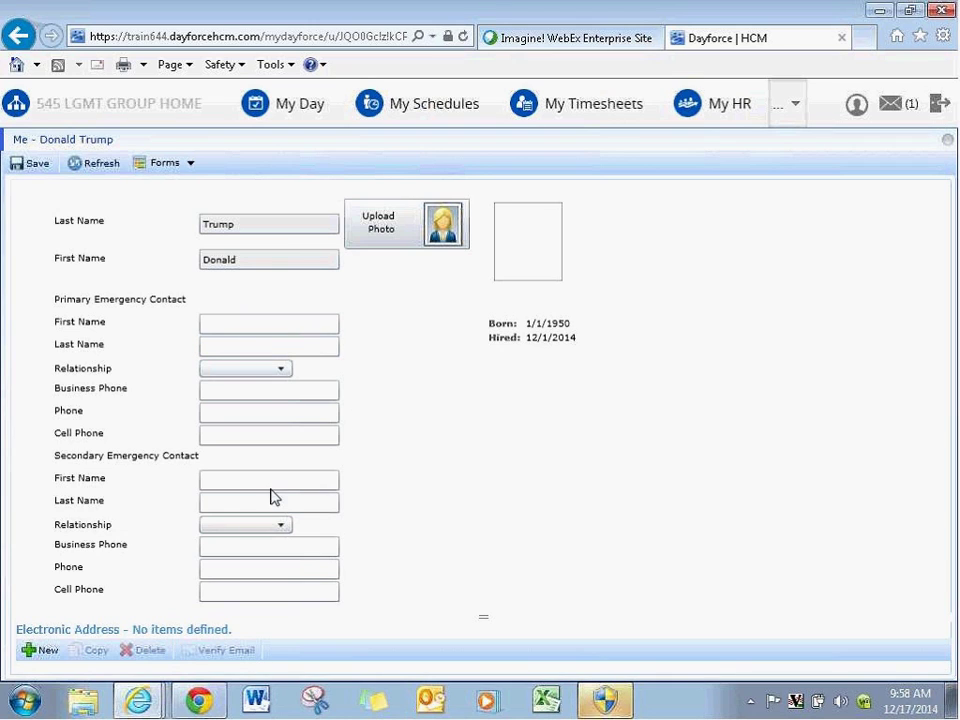
Open the file chooser for uploading a profile photo and close it without selecting a picture.
click(380, 243)
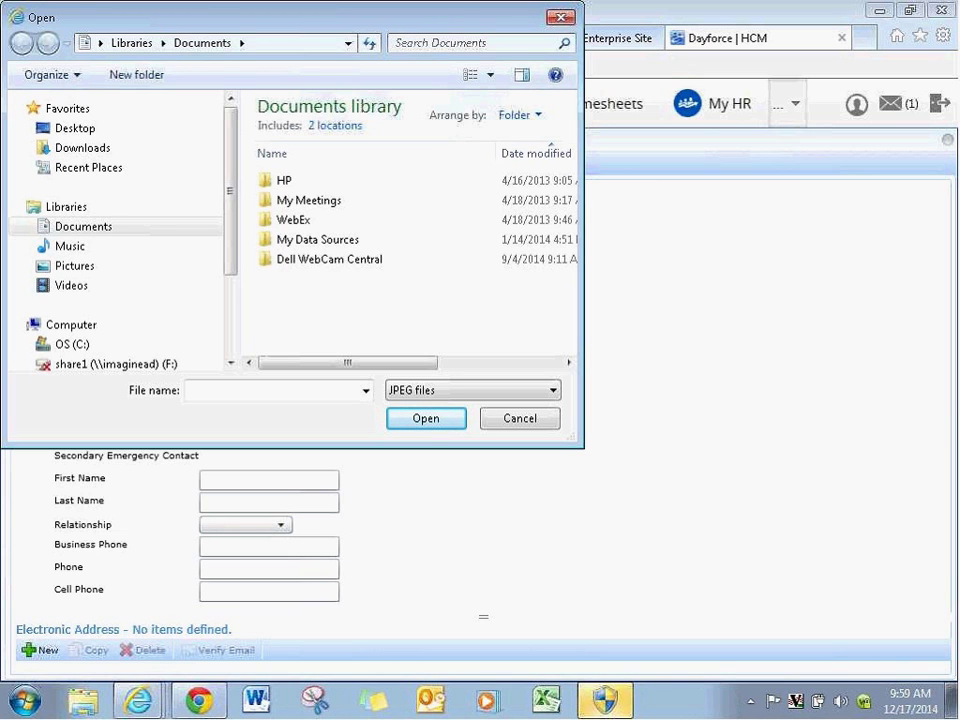
drag(332, 39, 455, 186)
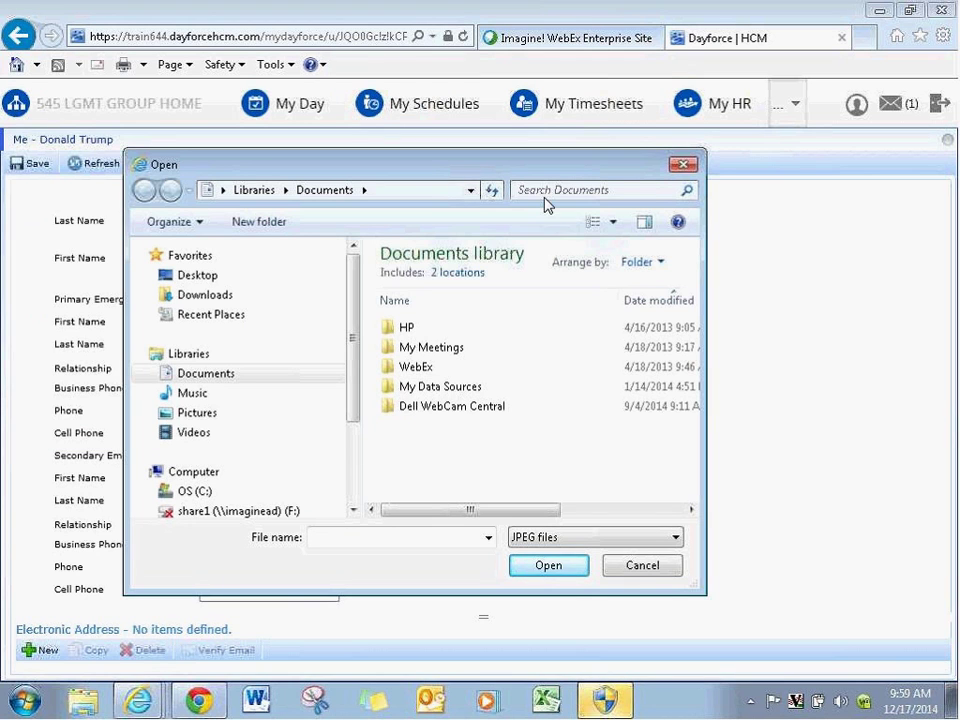
click(684, 166)
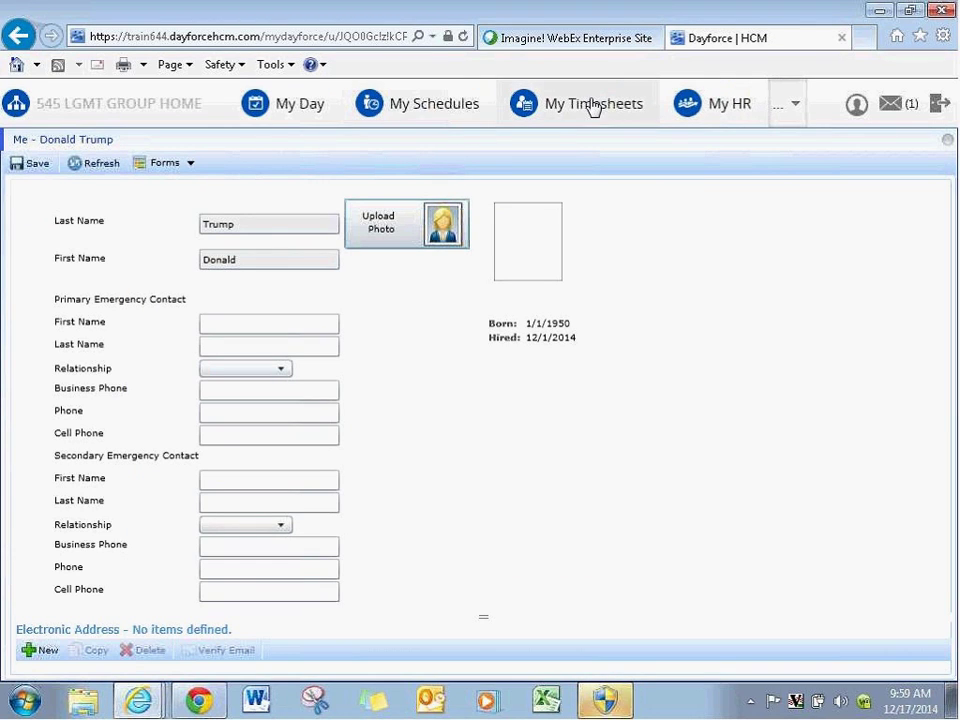
View the time-away requests in My Work again and the employee list in My HR.
click(791, 108)
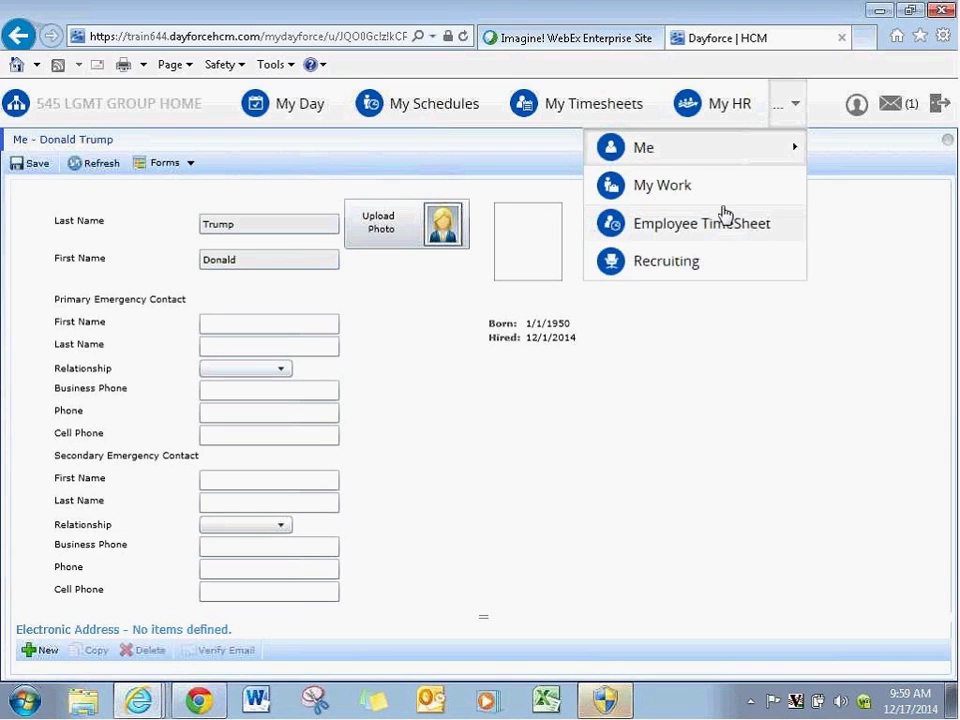
click(719, 200)
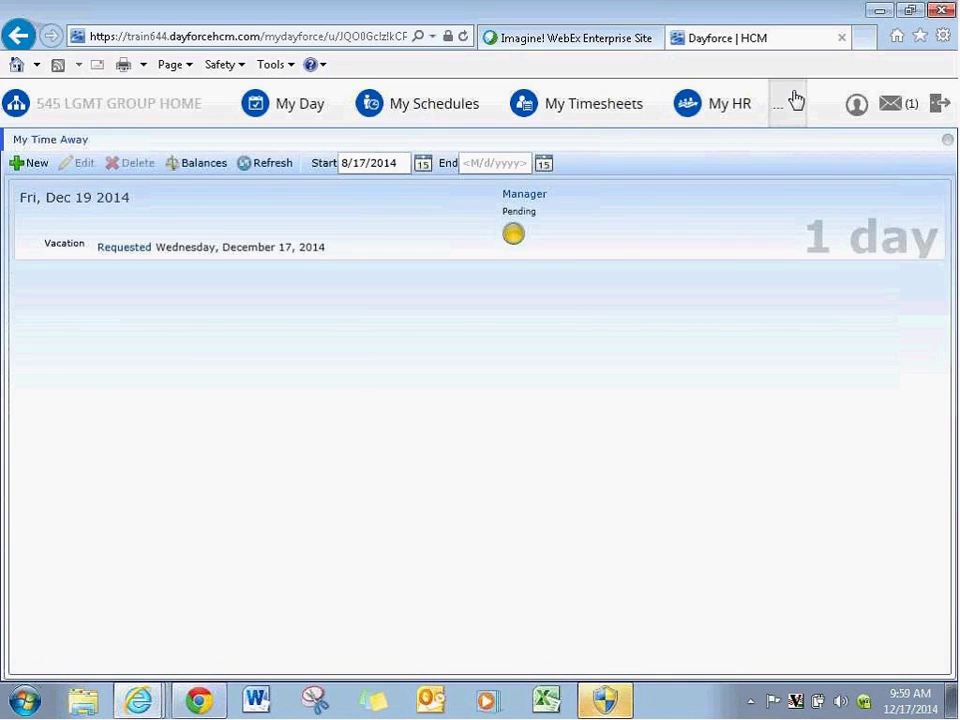
click(728, 117)
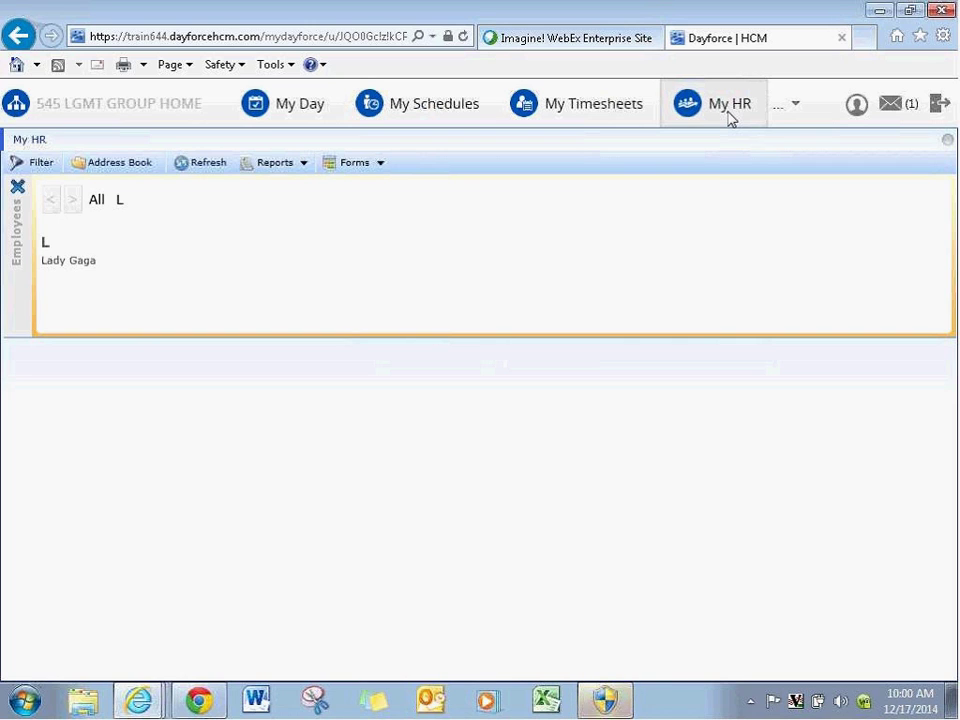
Look over the personal self-service options under Me and return to My Timesheets.
click(798, 104)
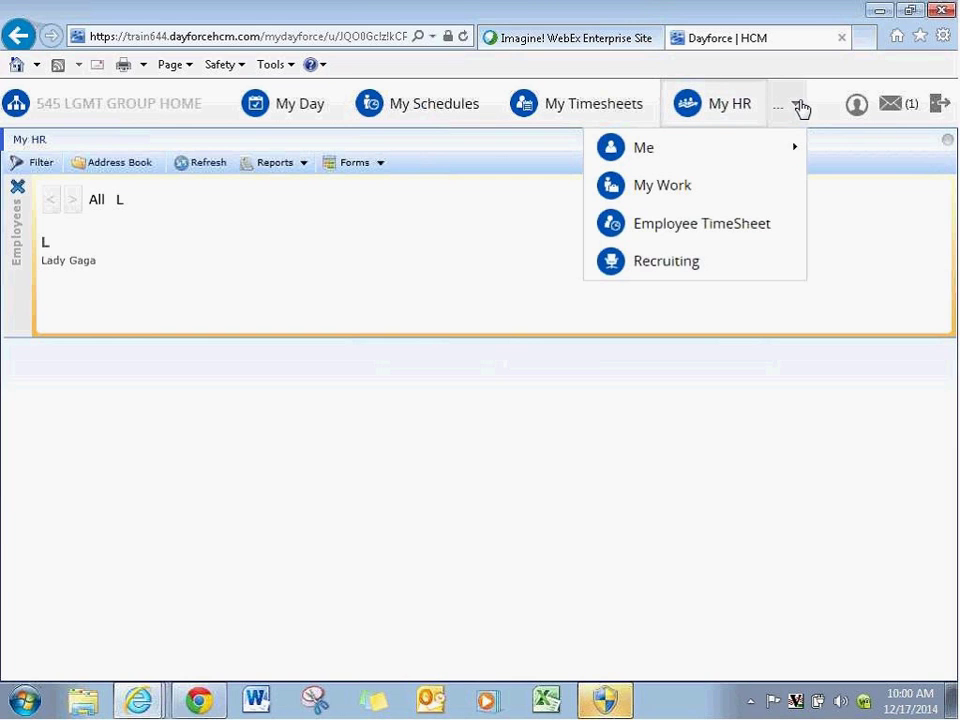
mouse_move(690, 150)
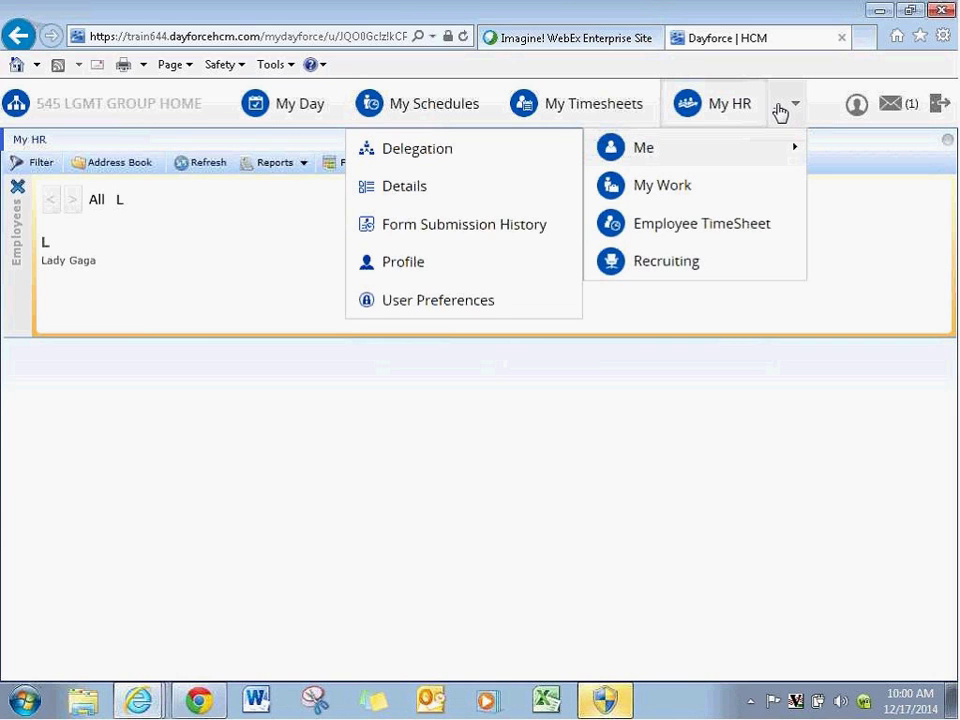
click(628, 118)
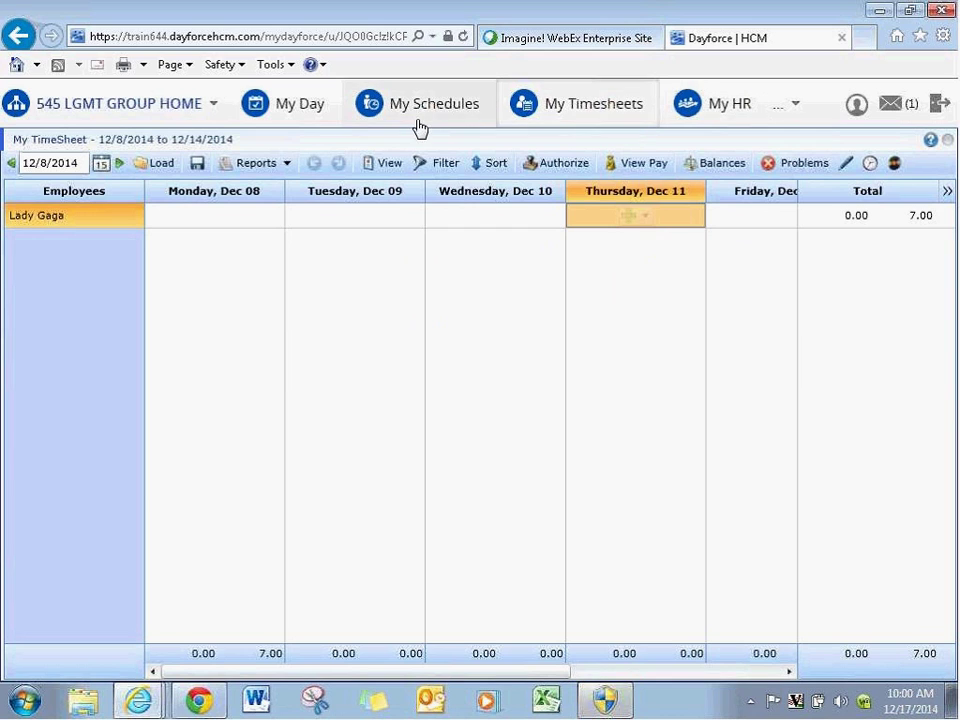
View My Schedules and the personal Profile page, examining its employment, contact, balance and attendance information.
click(420, 123)
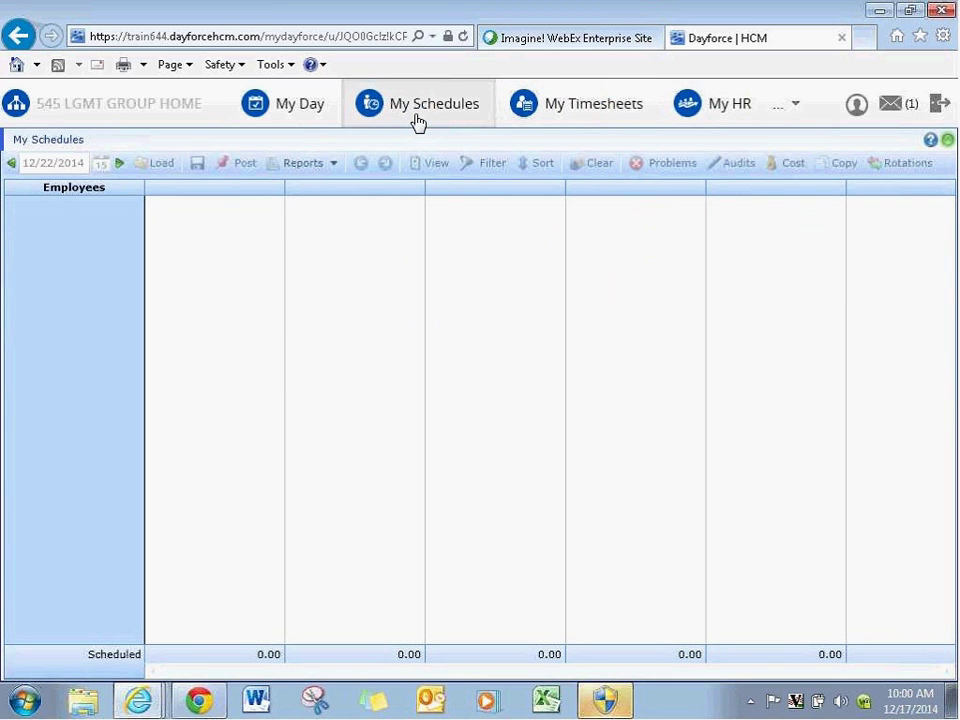
click(794, 121)
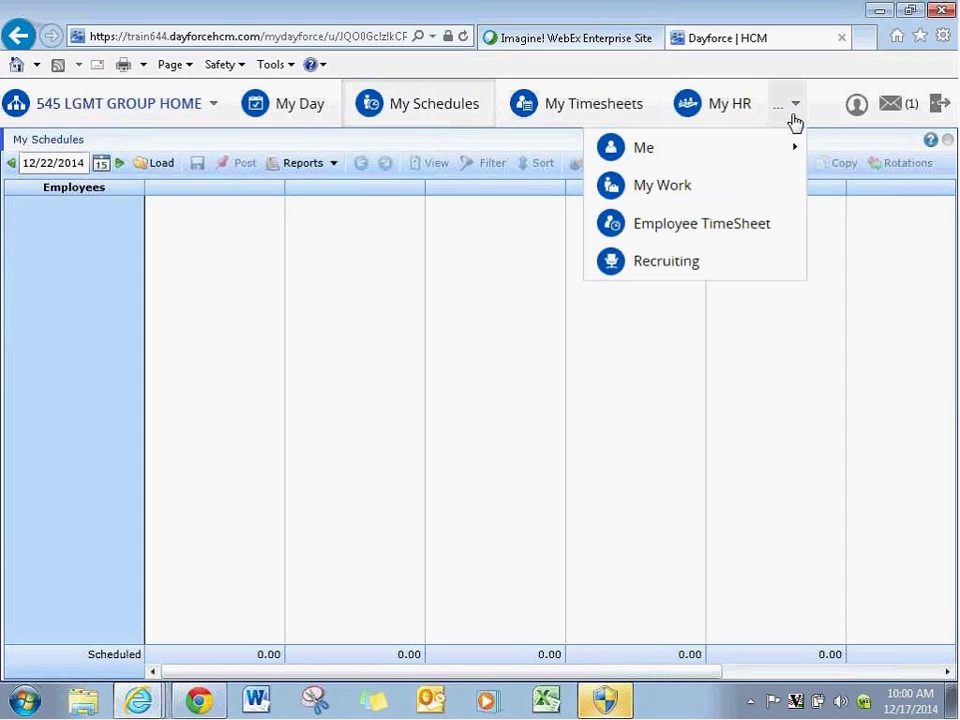
mouse_move(795, 148)
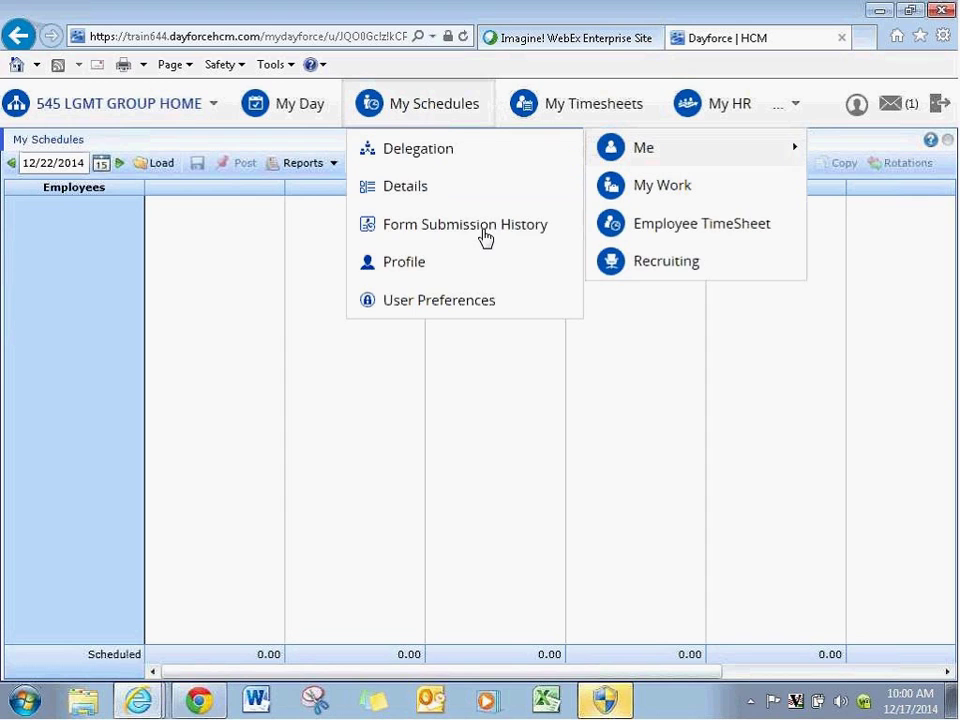
click(370, 262)
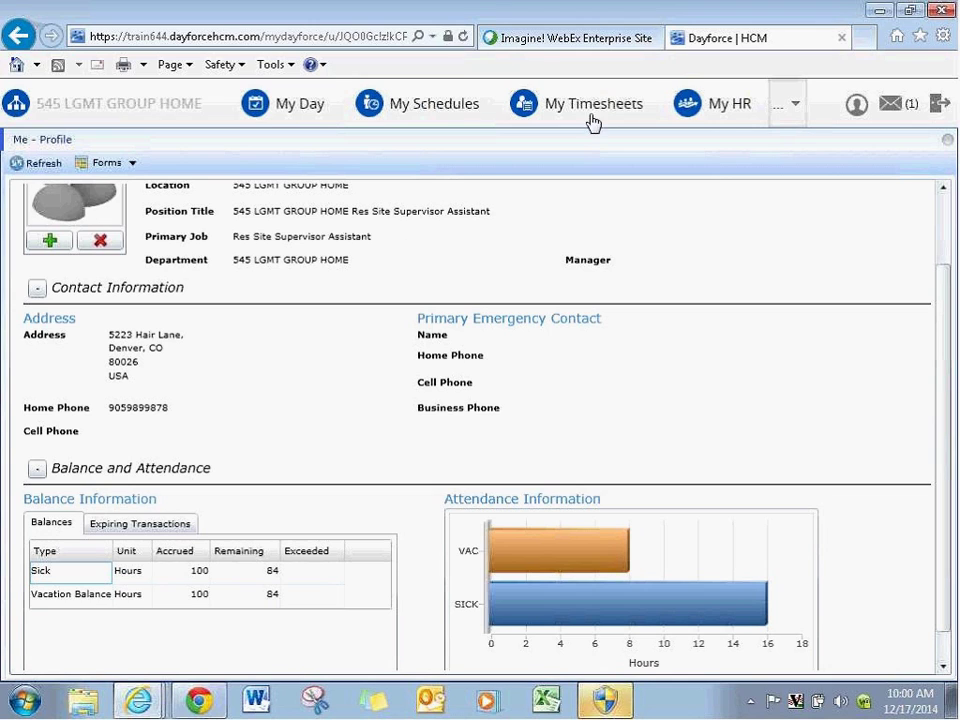
click(790, 126)
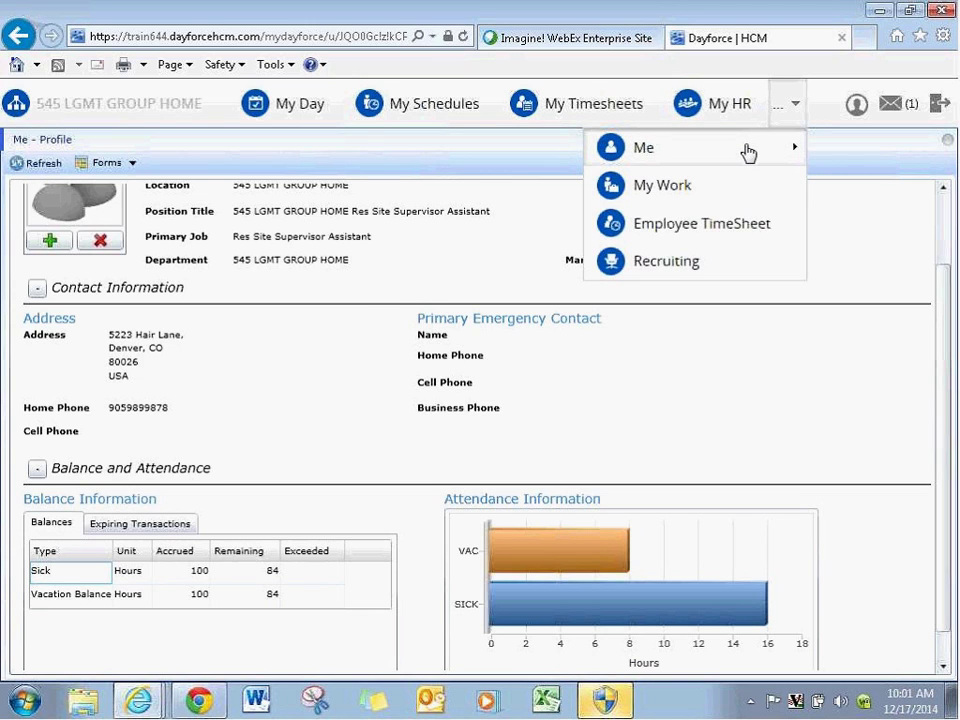
mouse_move(748, 152)
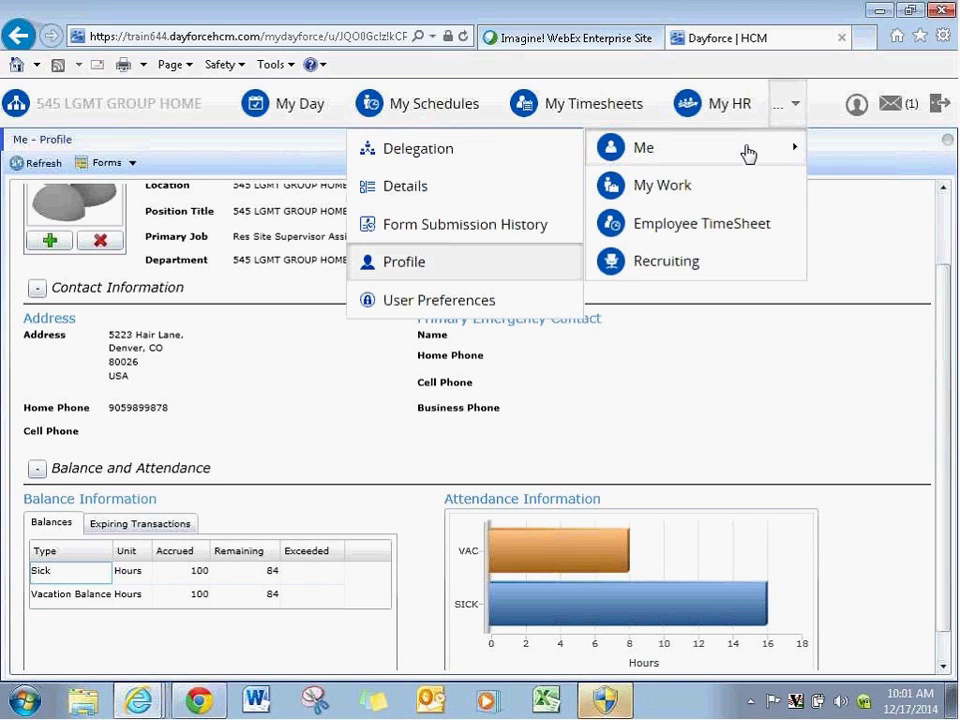
click(434, 277)
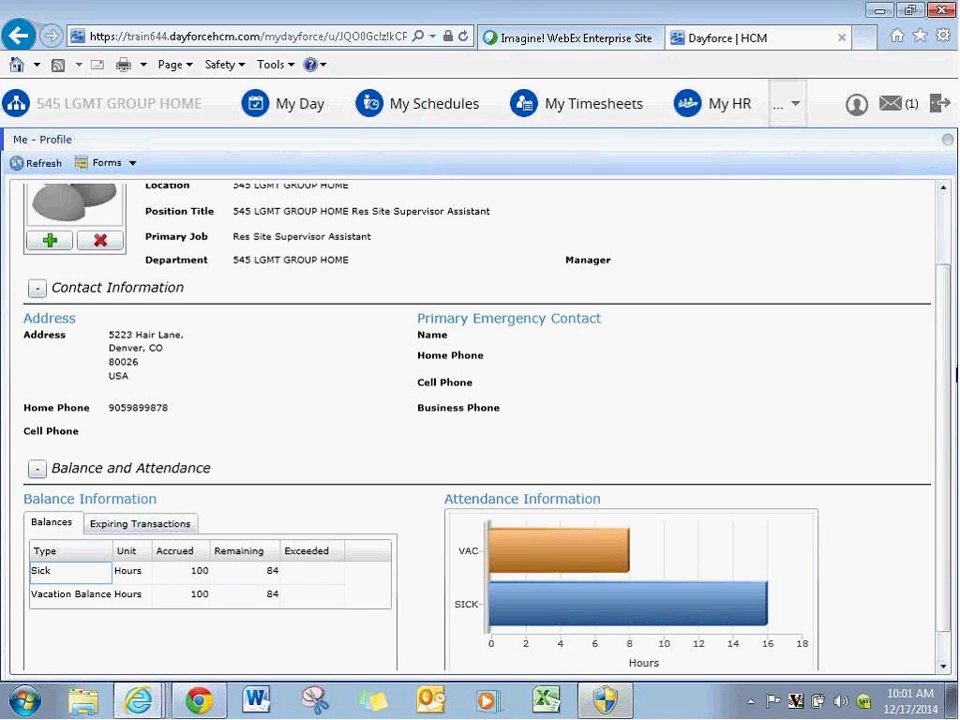
scroll(949, 375, up, 3)
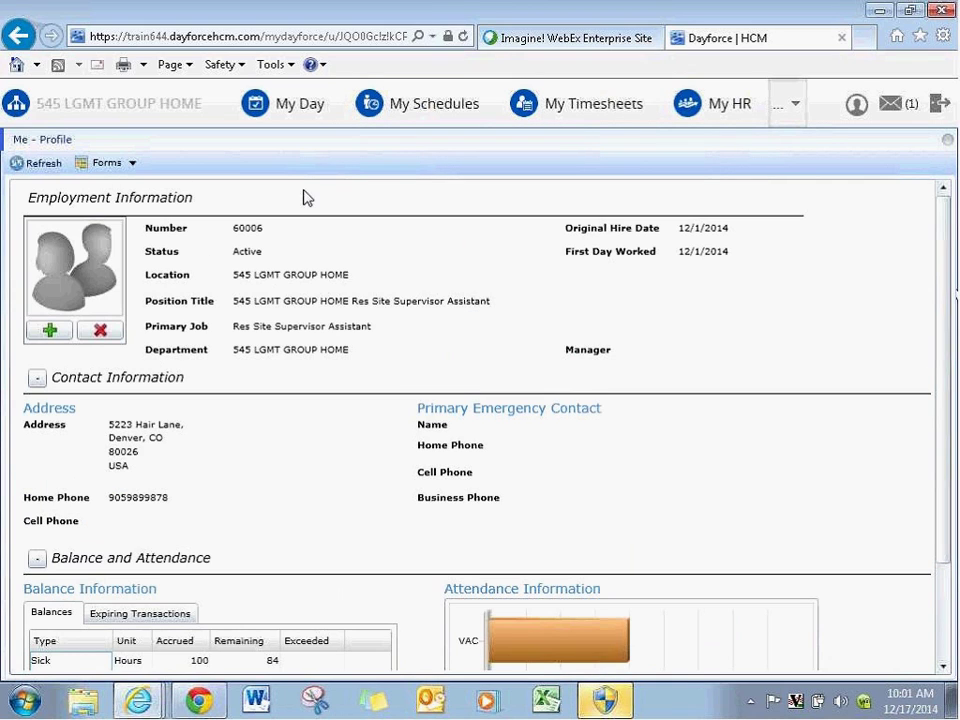
Open the Address form from the profile's personal forms and close it without entering changes.
click(133, 164)
mouse_move(145, 209)
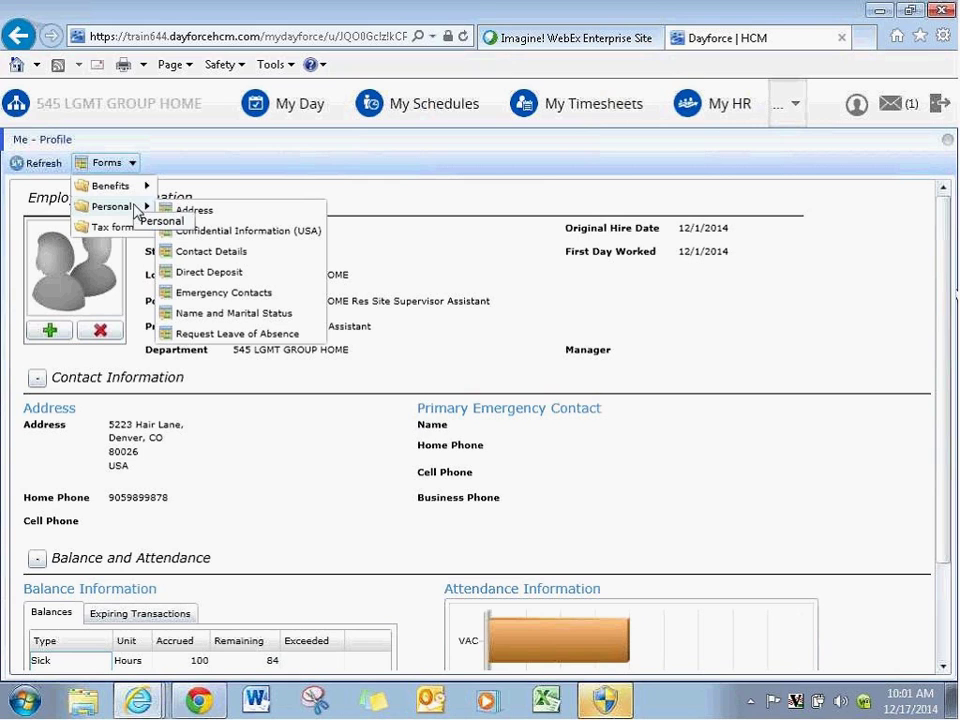
click(190, 213)
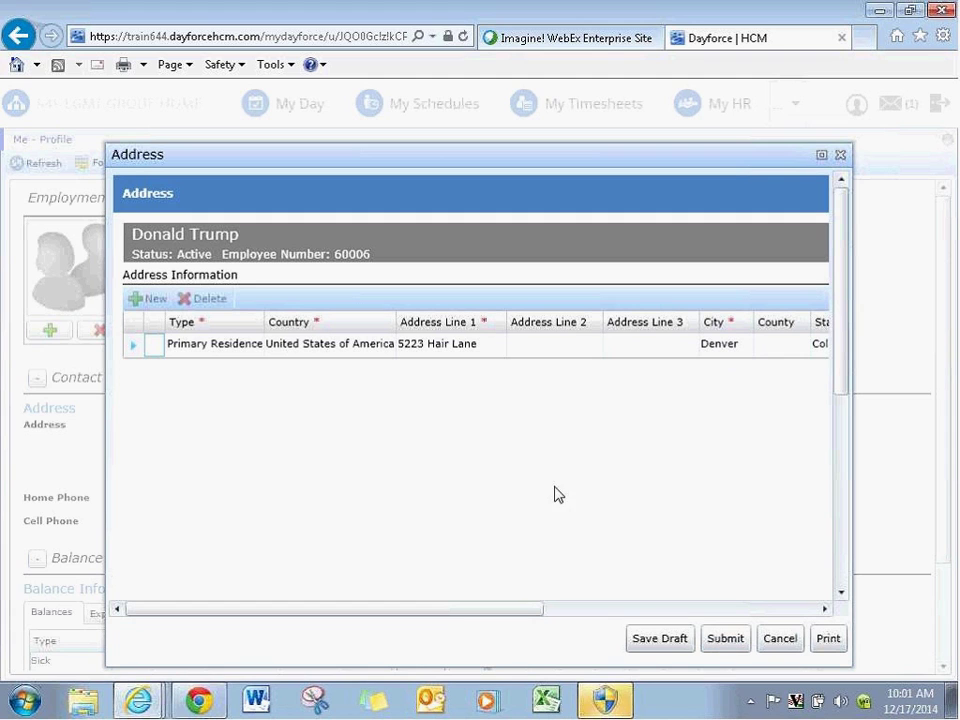
click(839, 156)
Open the Name and Marital Status form from the profile's personal forms and submit it.
click(785, 108)
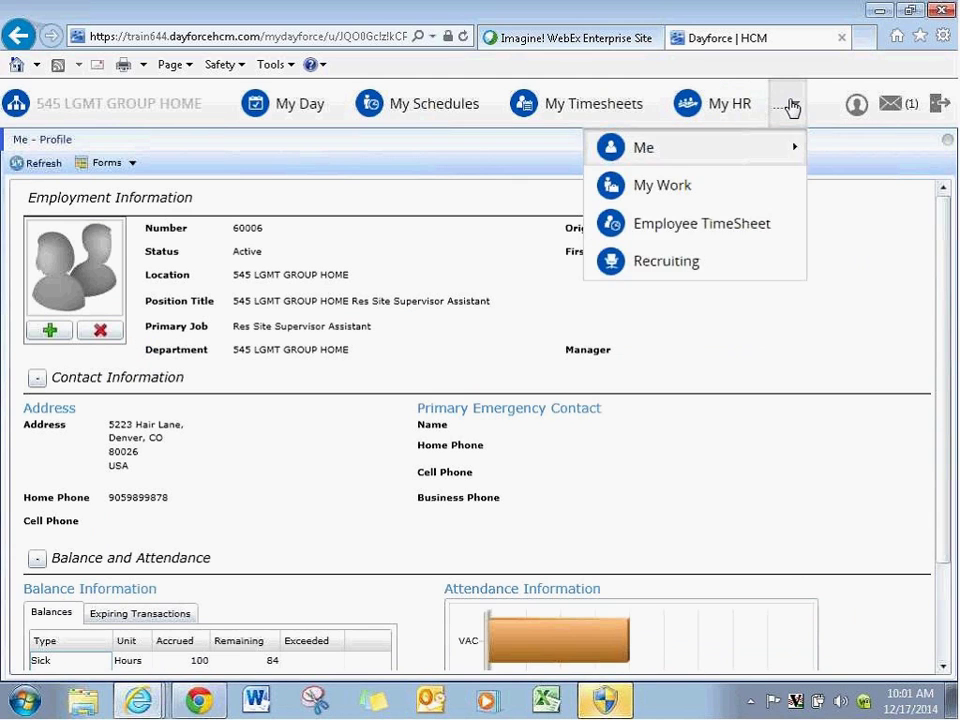
mouse_move(726, 169)
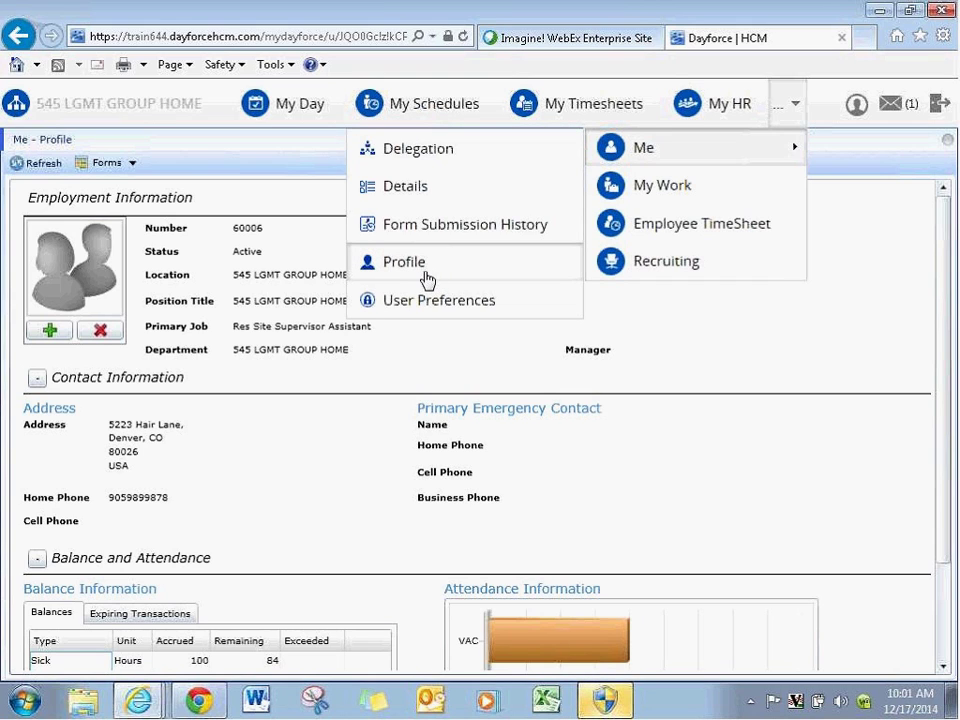
click(130, 166)
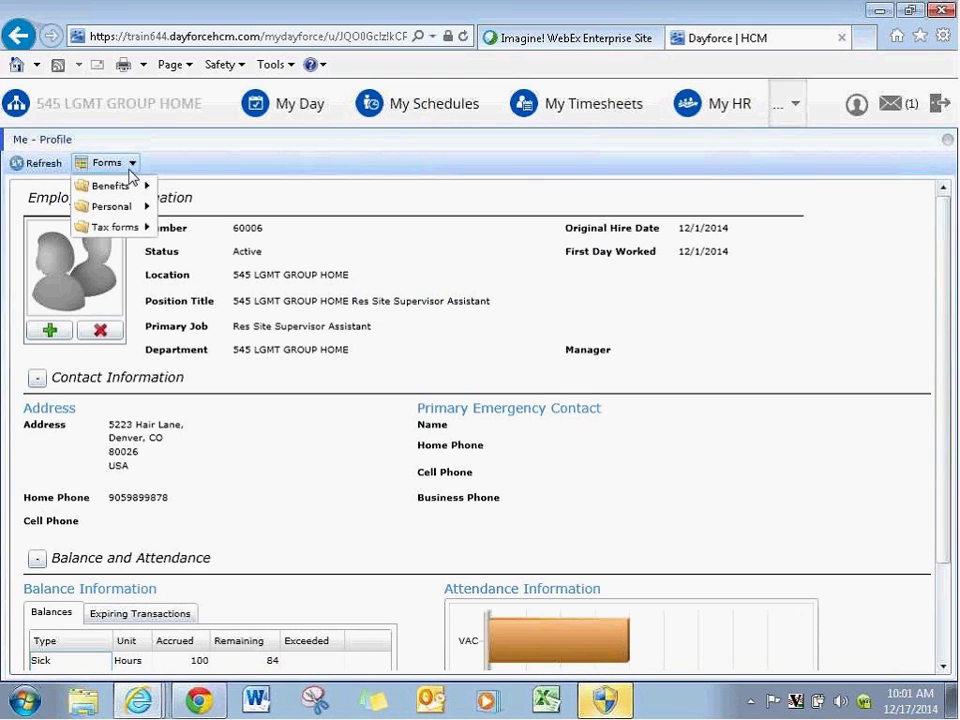
mouse_move(128, 210)
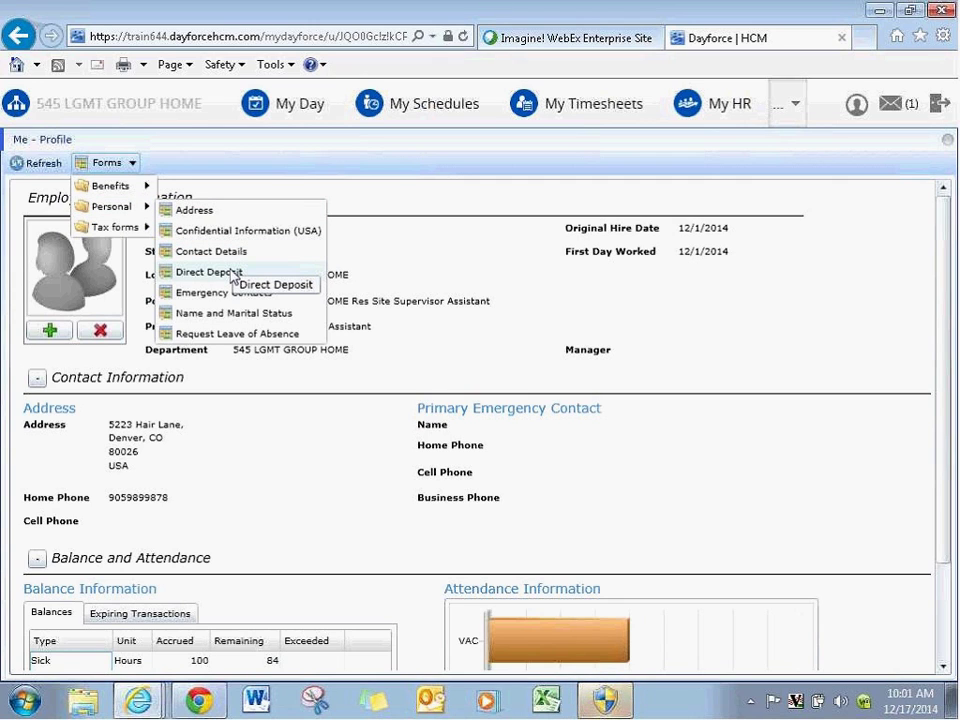
click(192, 316)
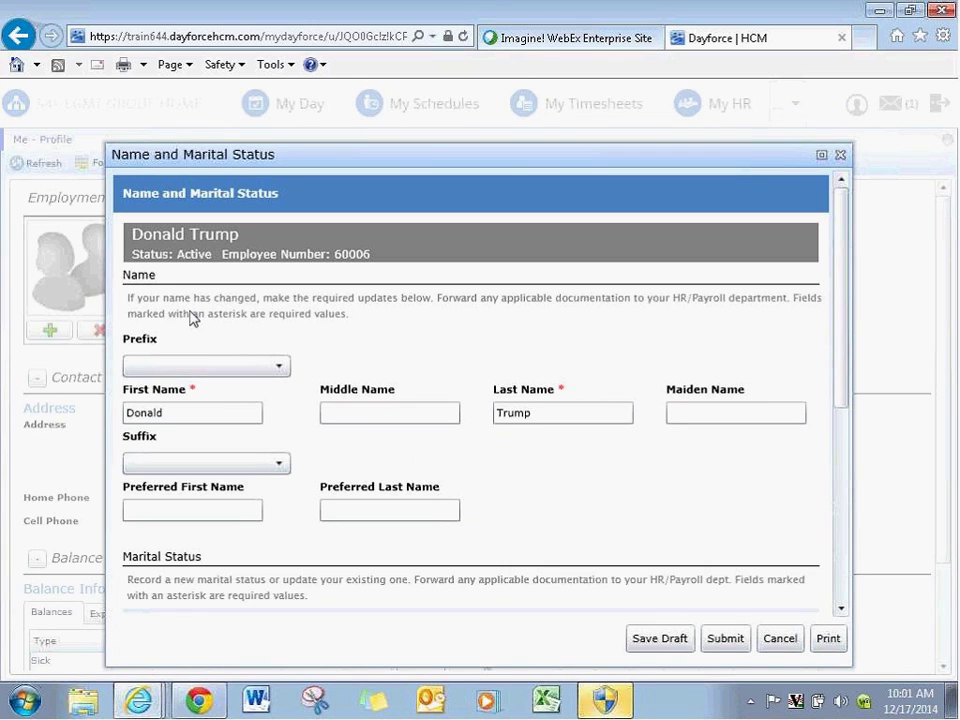
click(726, 639)
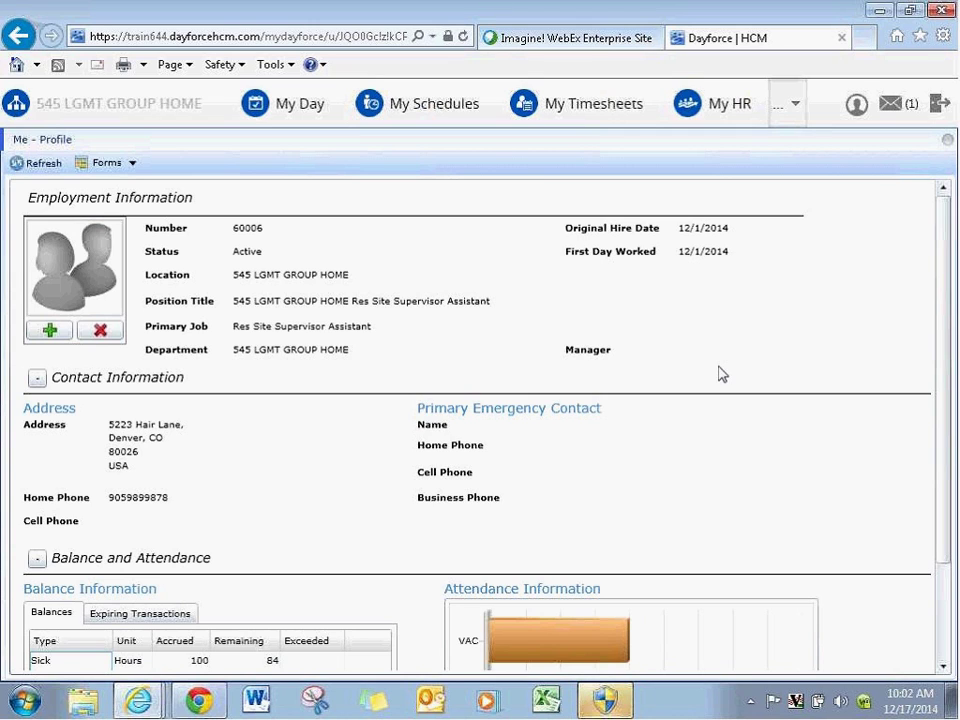
Look over the personal self-service options under Me and the tax forms offered on the Profile page.
click(790, 121)
mouse_move(692, 155)
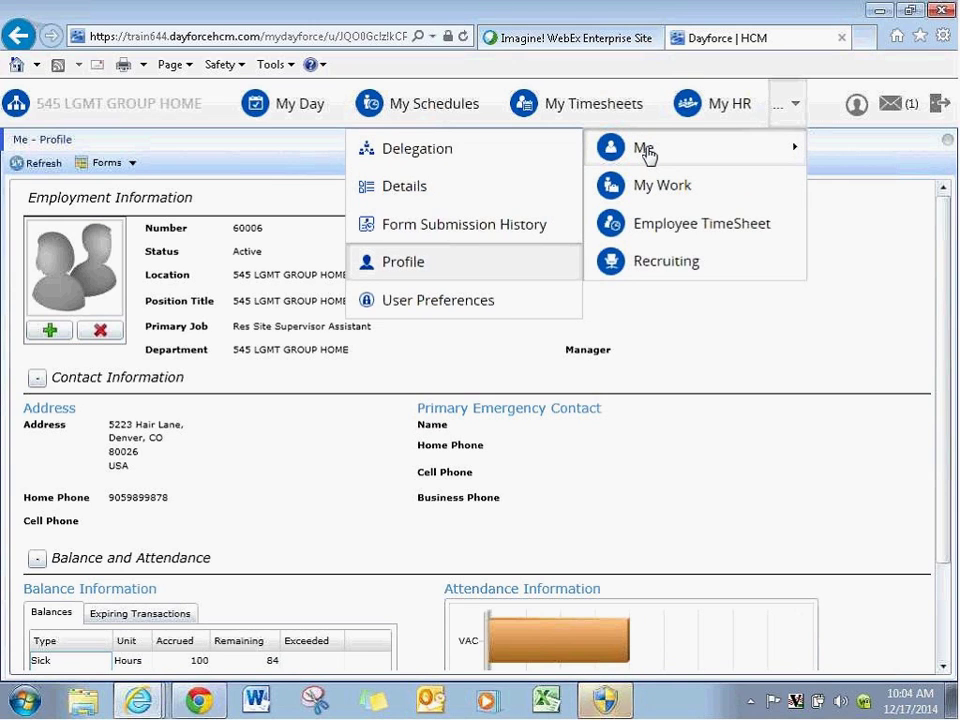
click(136, 165)
mouse_move(143, 211)
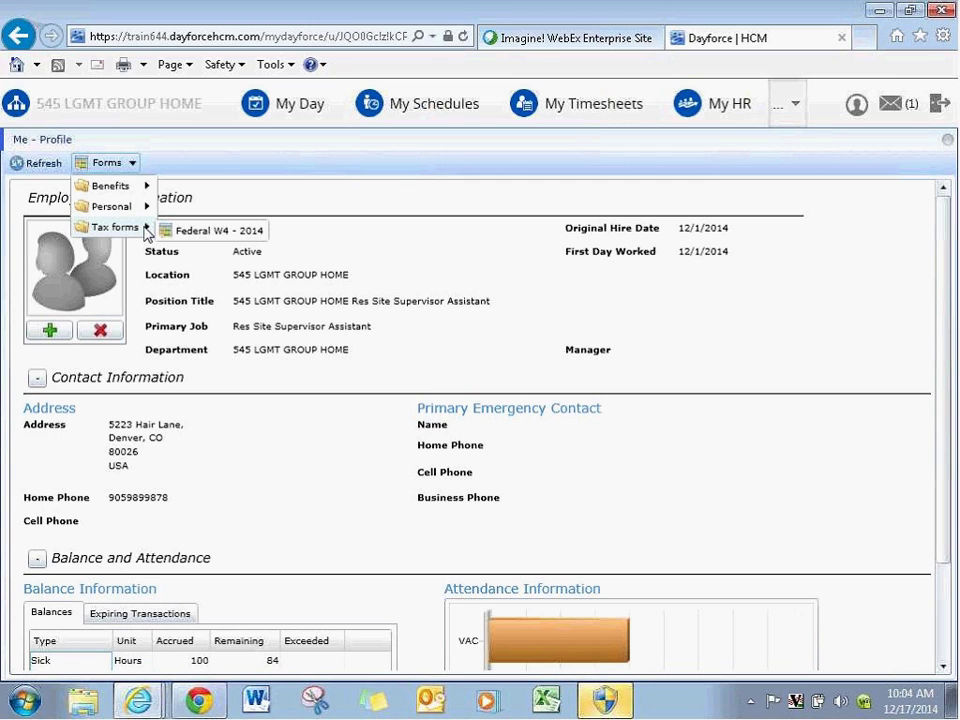
View the time-away requests in My Work and go back to My Timesheets.
click(797, 111)
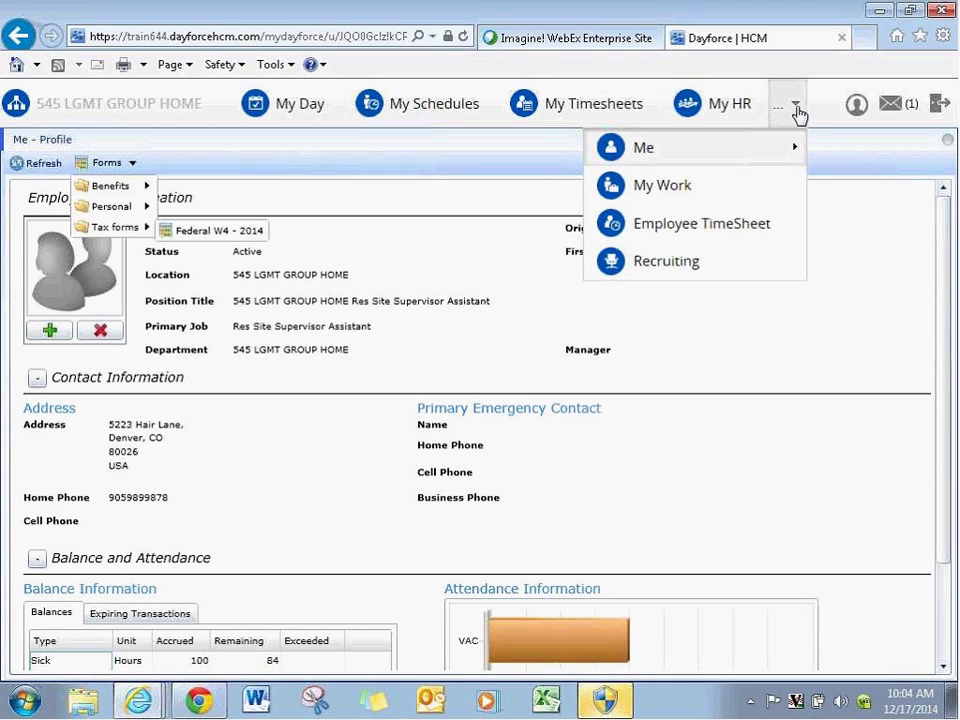
click(711, 185)
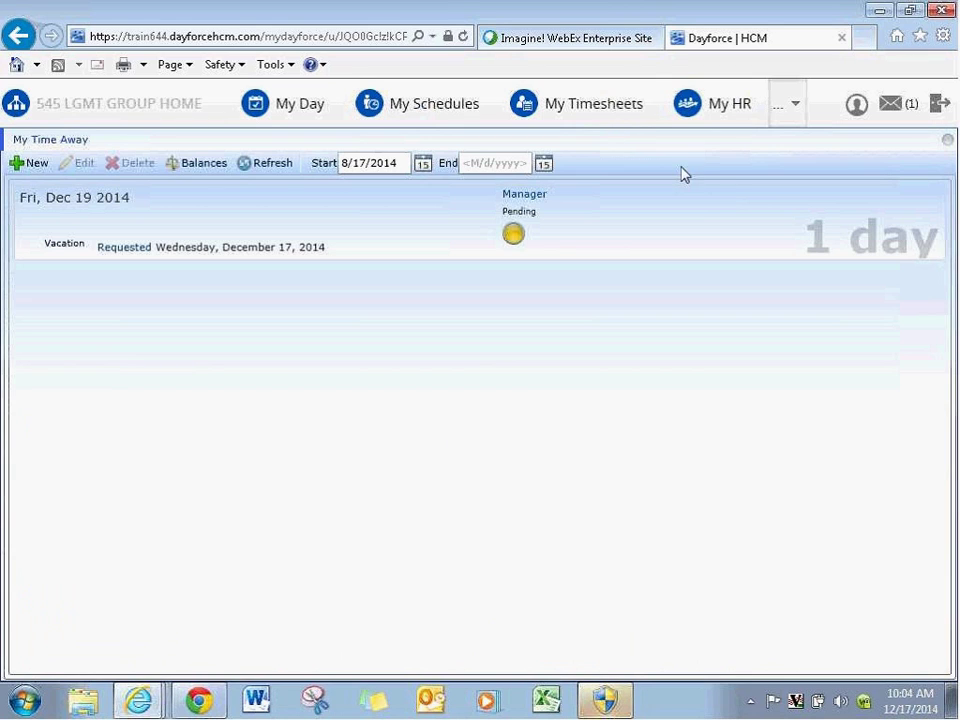
click(798, 116)
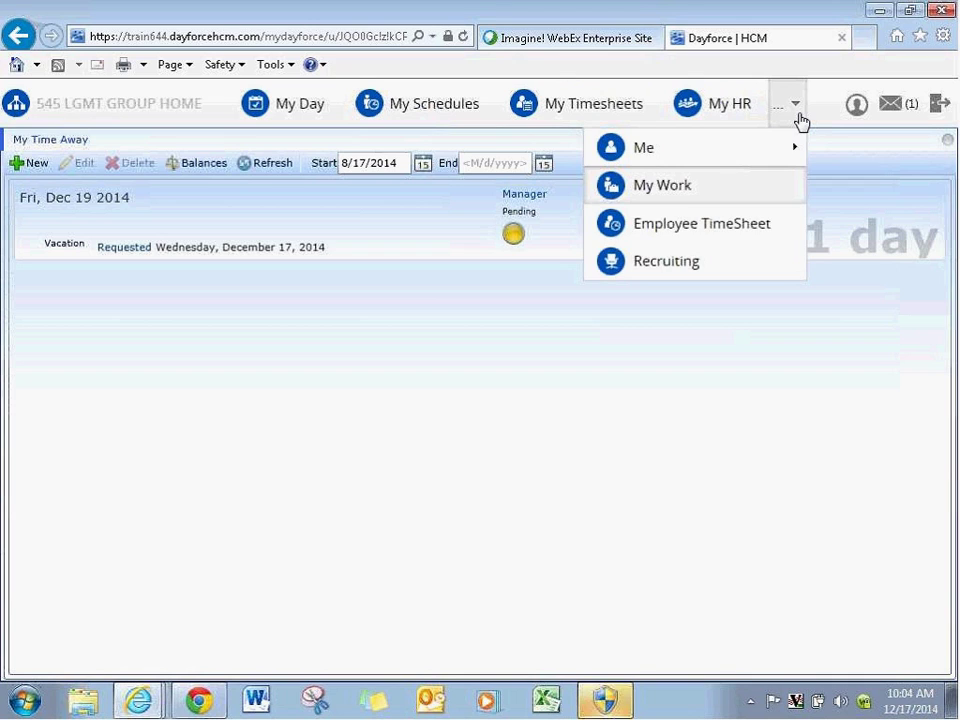
click(798, 116)
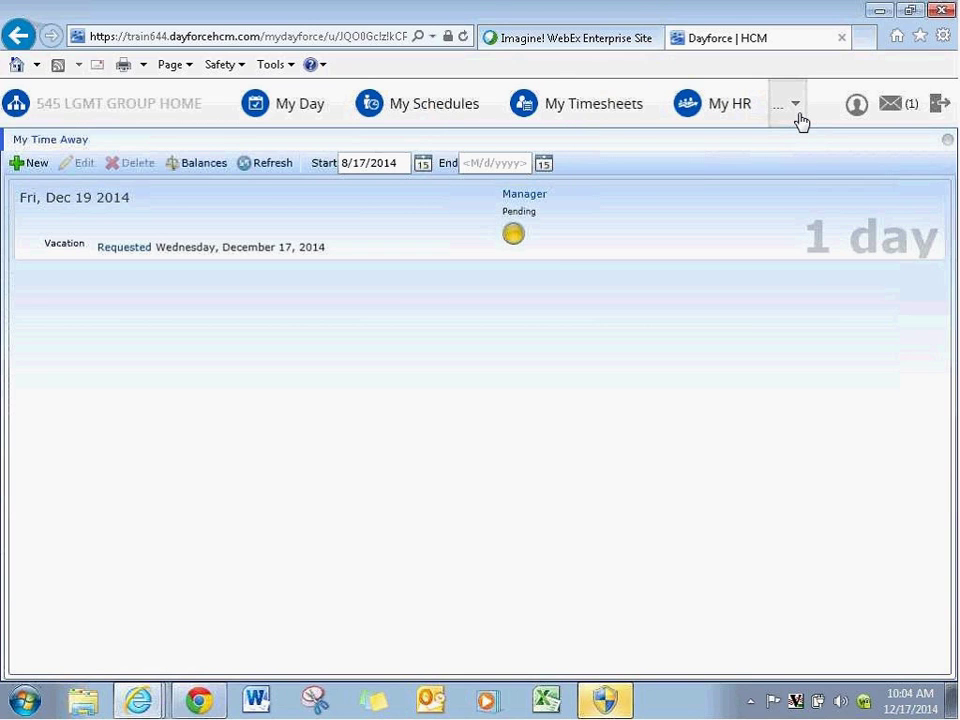
click(580, 107)
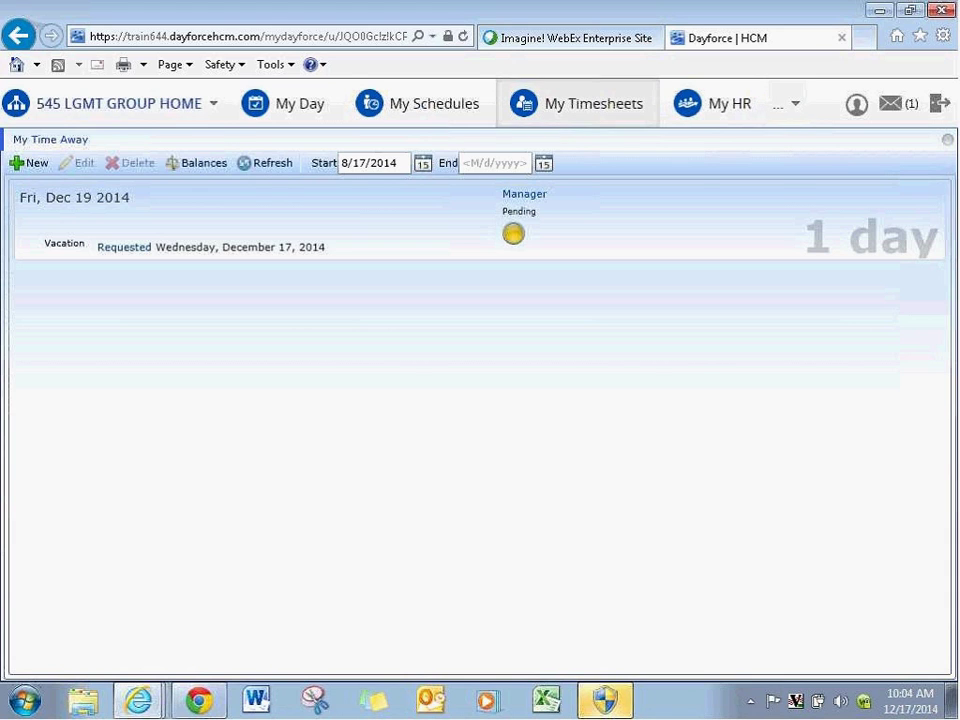
View the Employee TimeSheet for the week of 12/8/2014 and the My Work time-away requests.
click(799, 112)
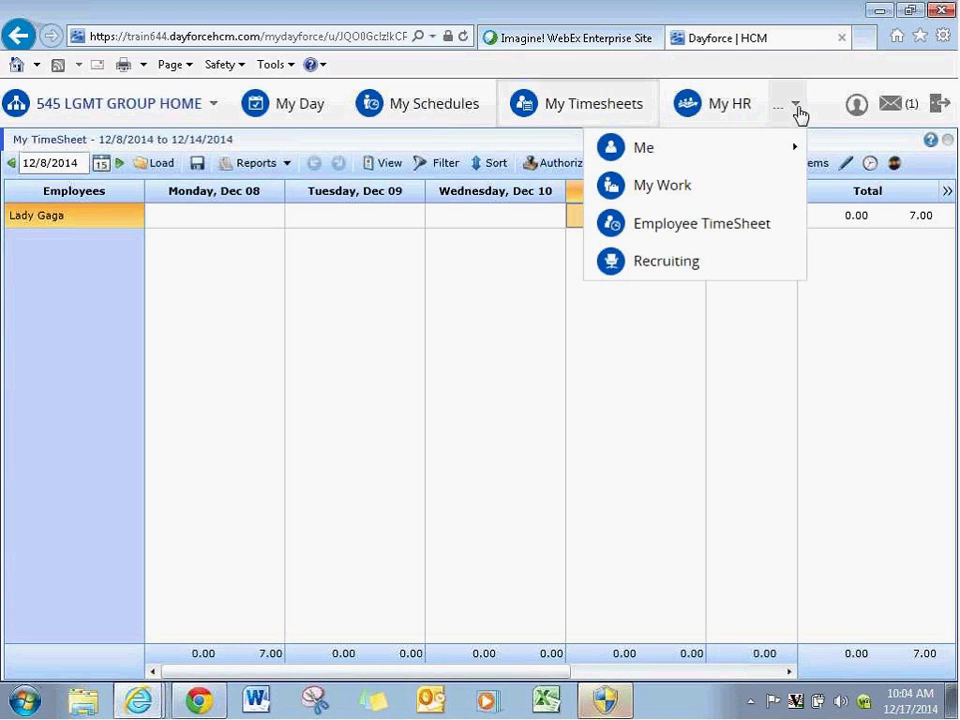
click(677, 228)
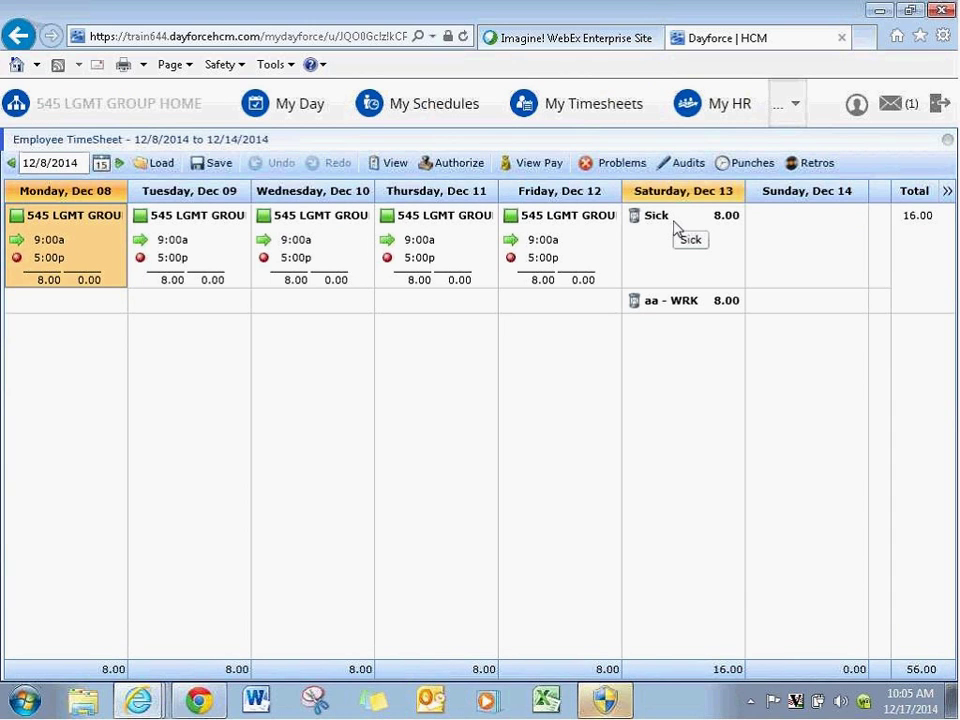
click(789, 107)
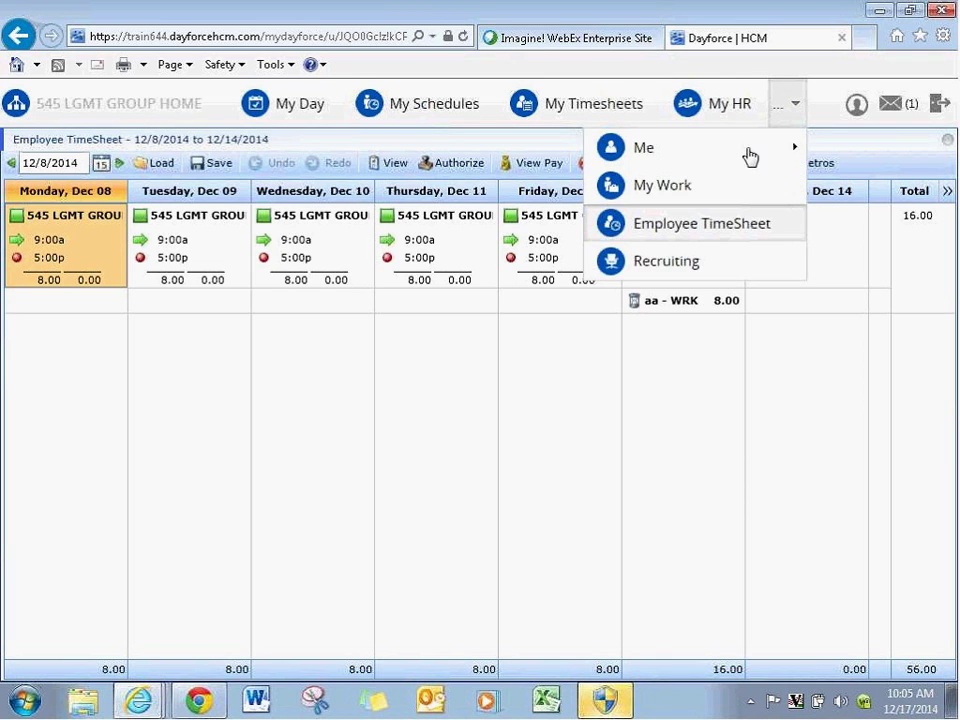
click(669, 193)
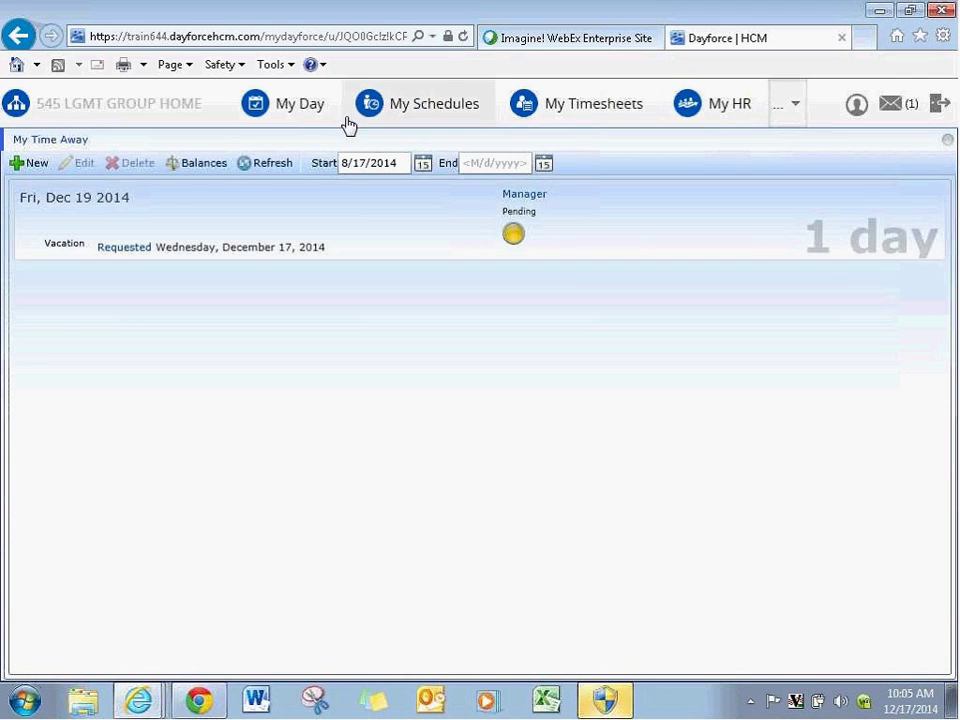
View the My Day dashboard and the My HR employee list, look over the Me options, and return to My Day.
click(305, 105)
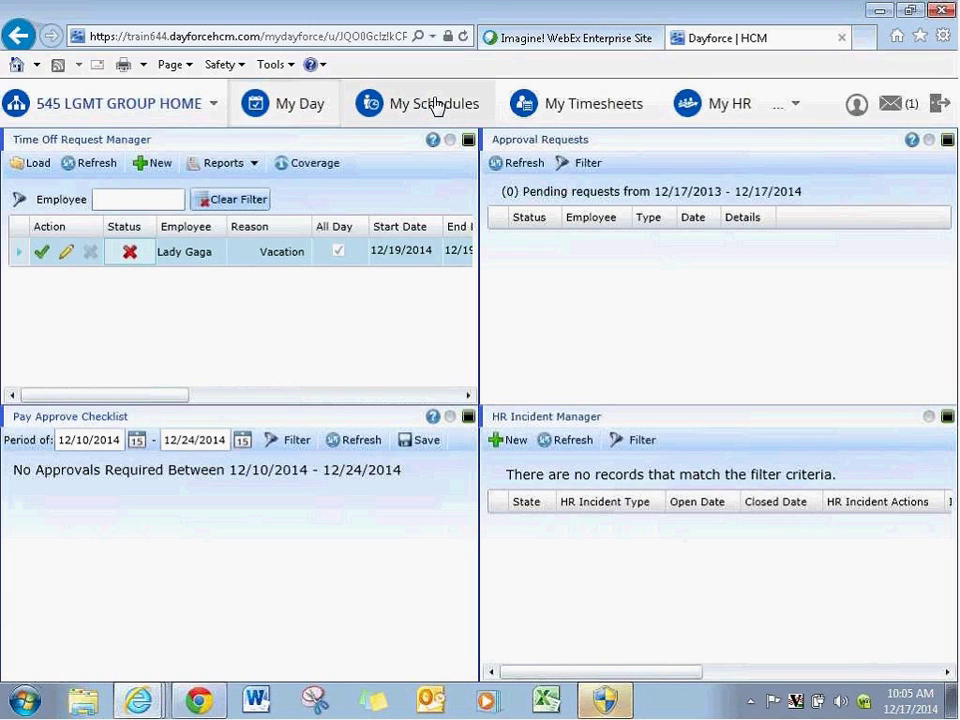
click(706, 106)
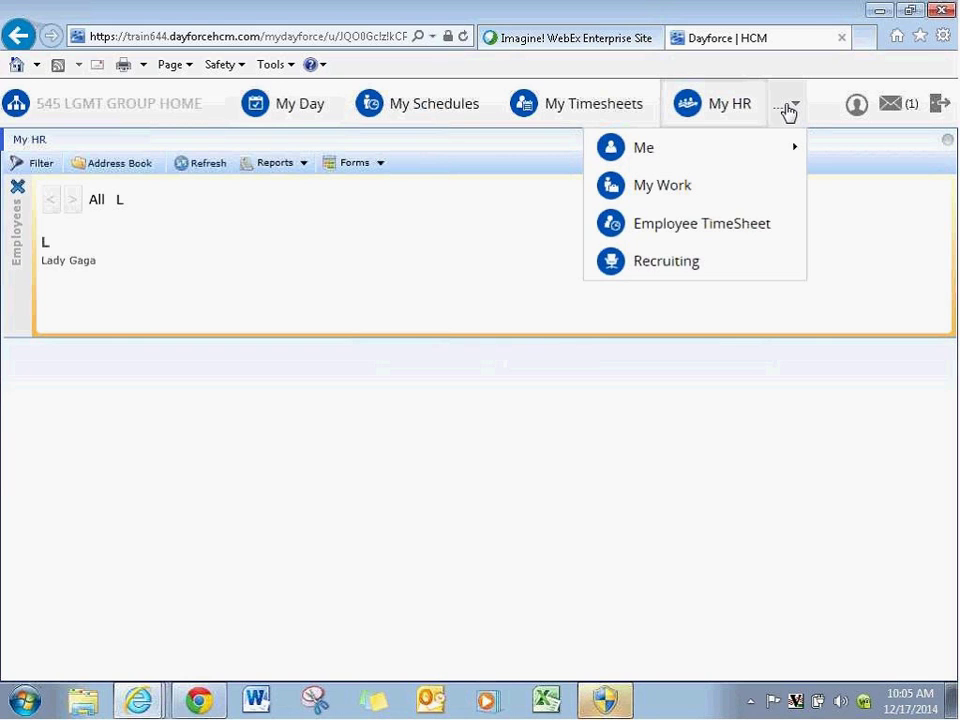
mouse_move(767, 152)
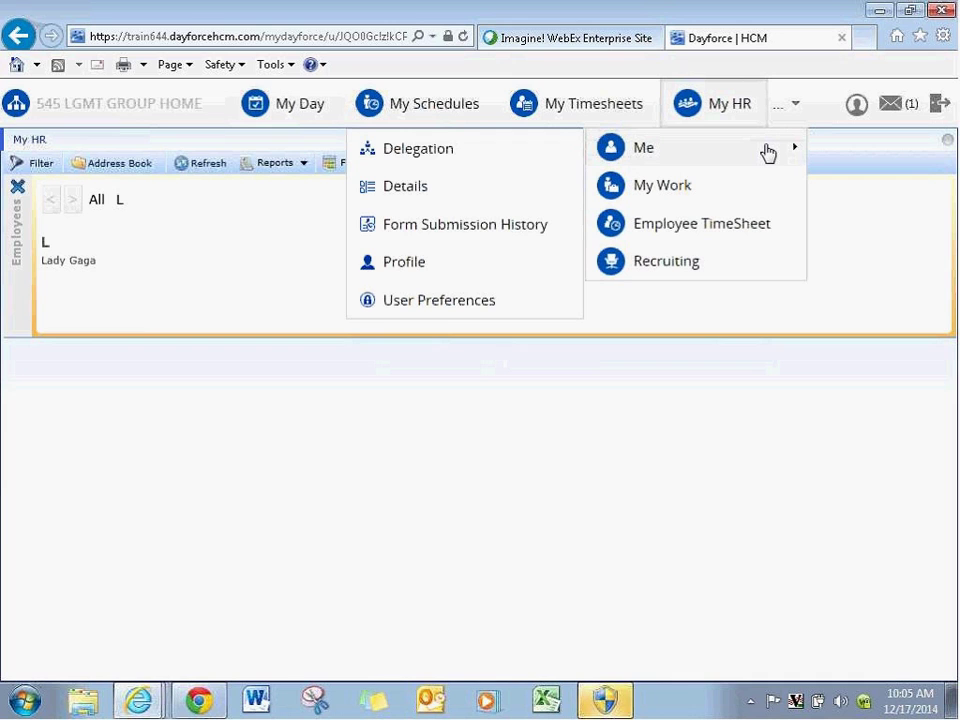
click(303, 117)
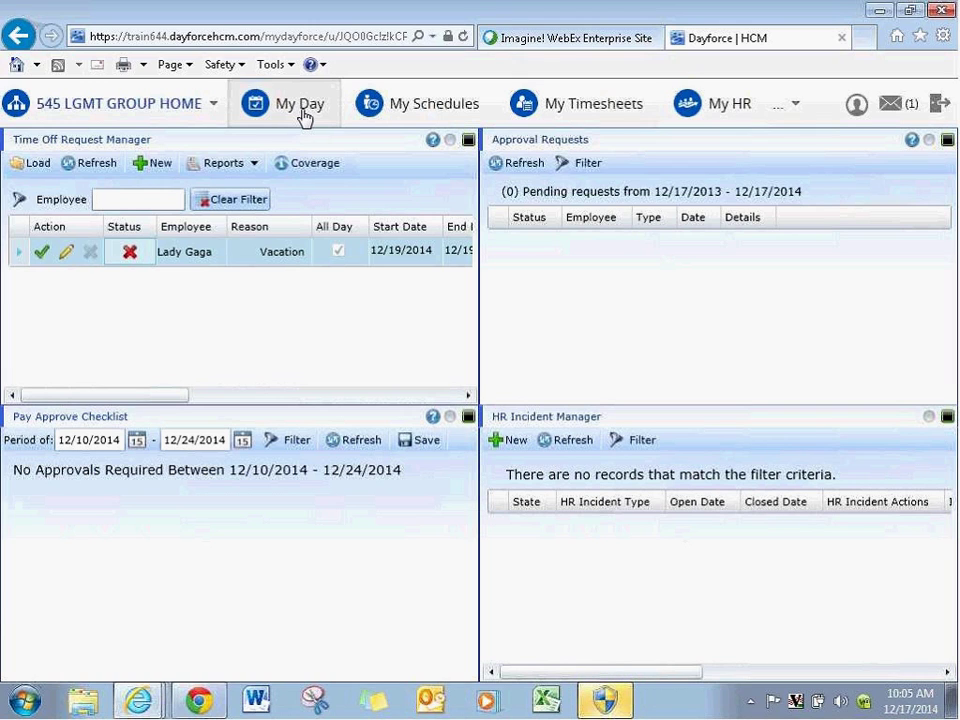
Load the employee schedule in My Schedules for the week starting 12/22/2014.
click(783, 112)
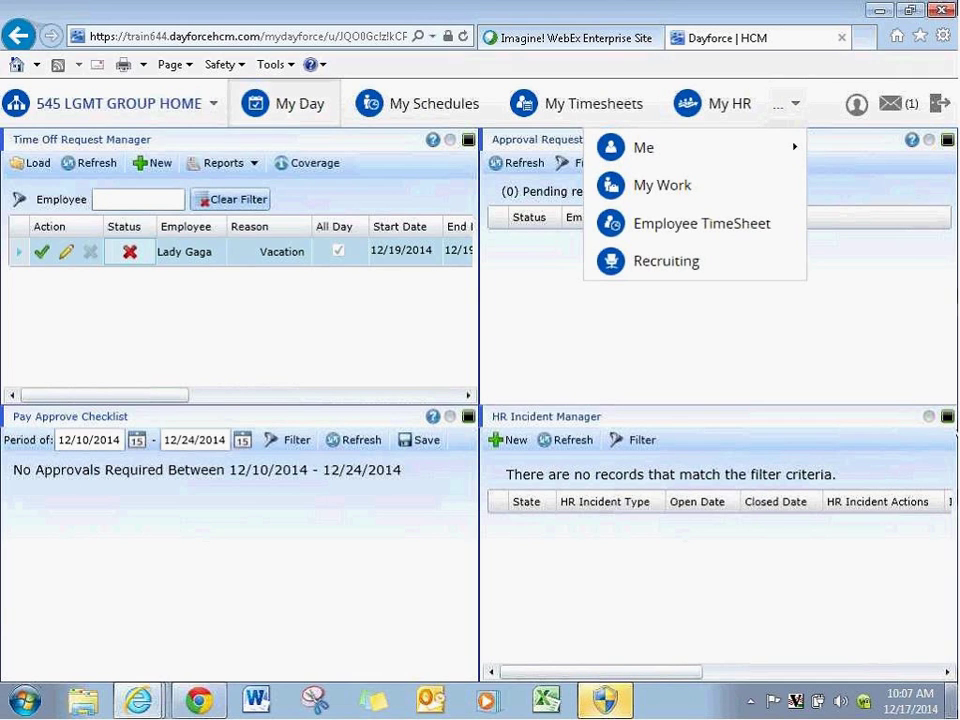
mouse_move(640, 147)
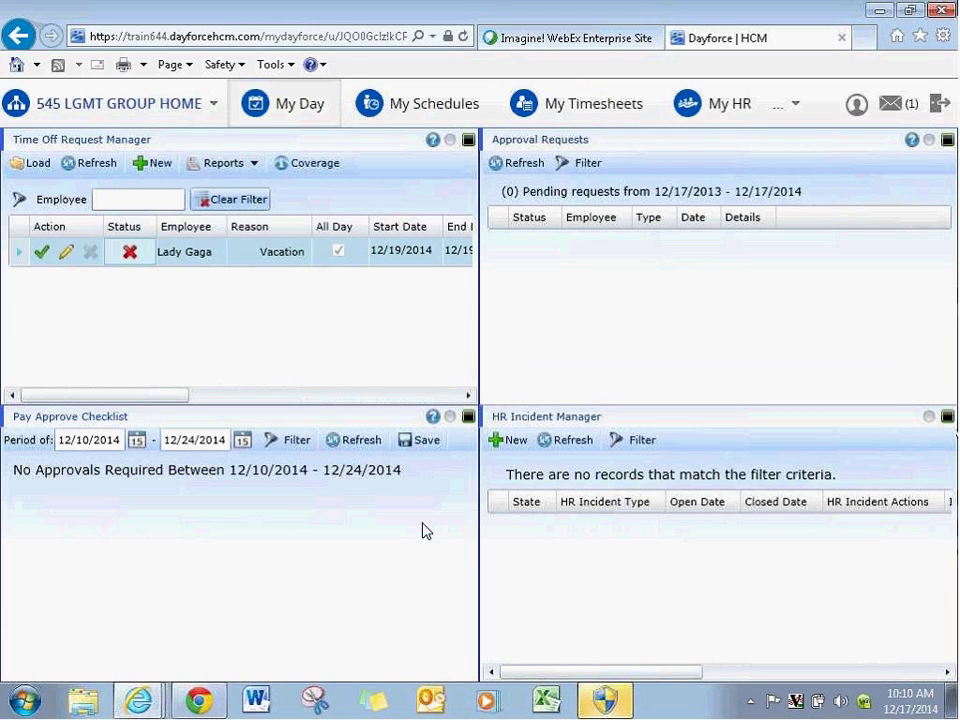
click(406, 117)
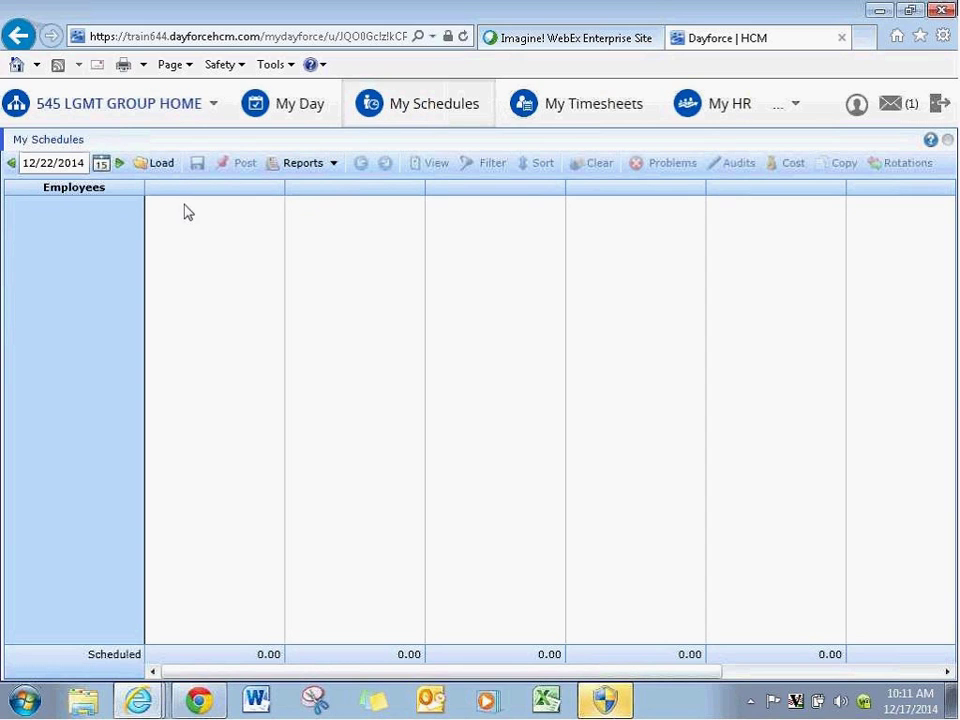
click(166, 165)
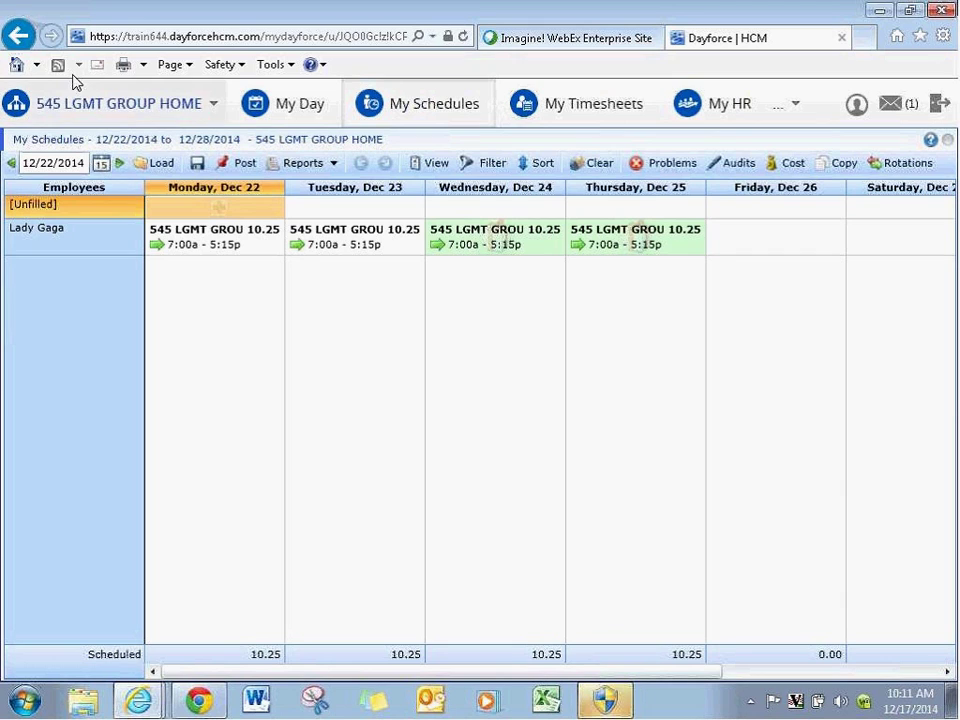
Look over the schedule view options, then view the week of 12/29/2014 and return to the week of 12/22/2014.
click(441, 165)
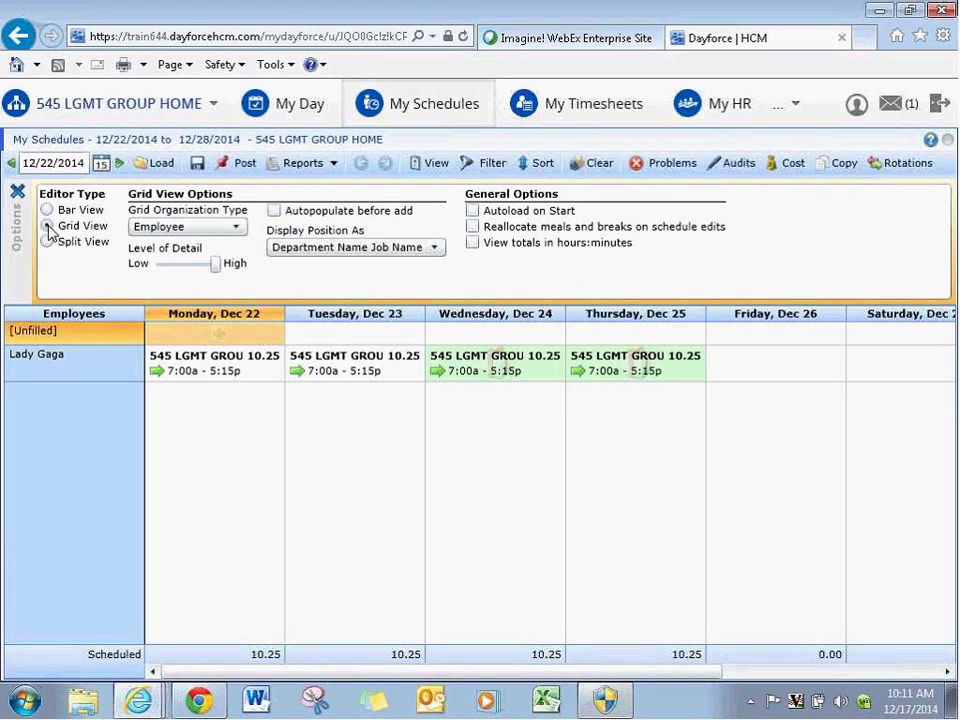
click(357, 379)
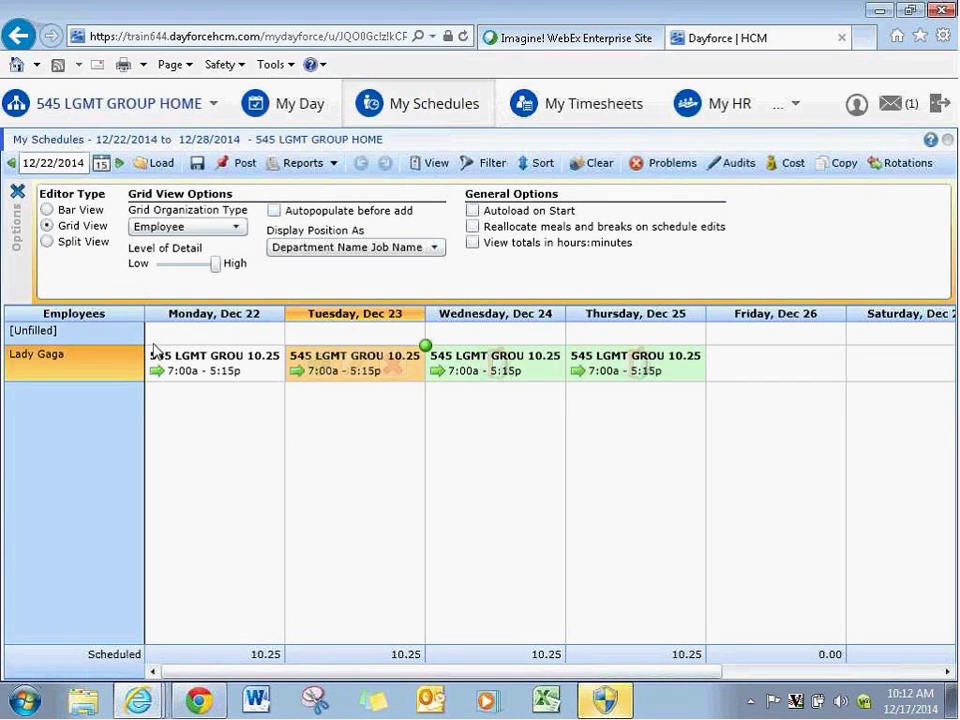
click(18, 191)
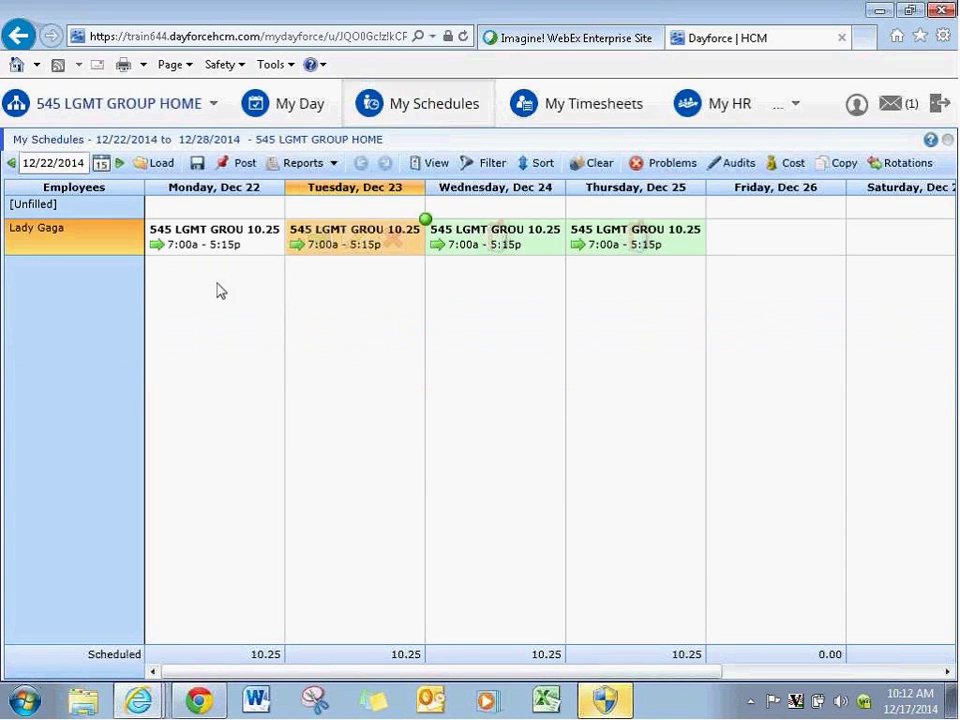
click(120, 165)
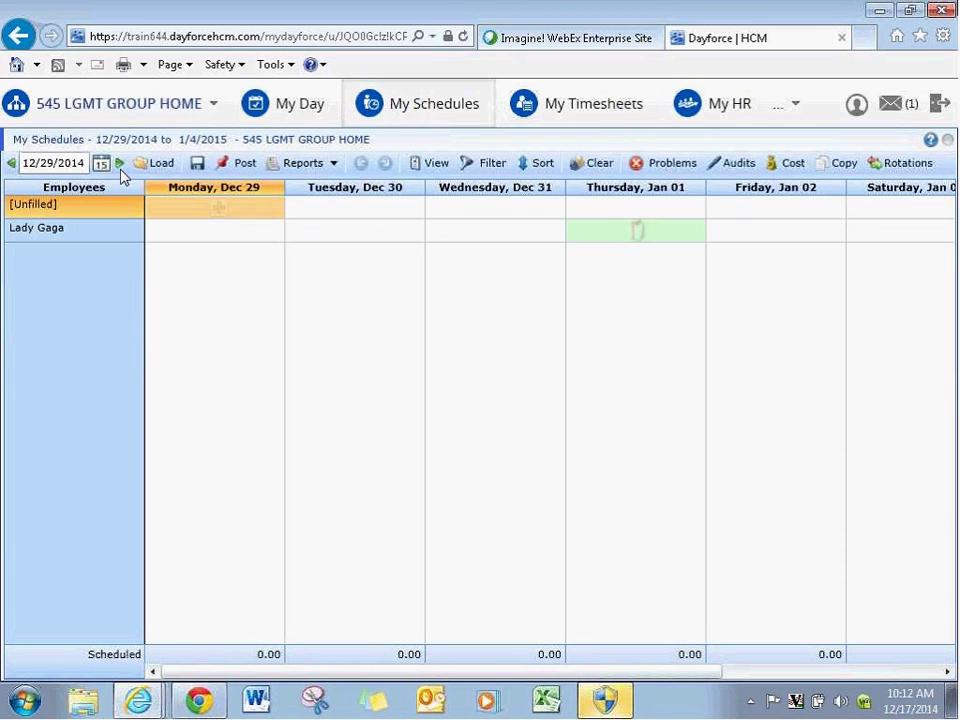
click(10, 163)
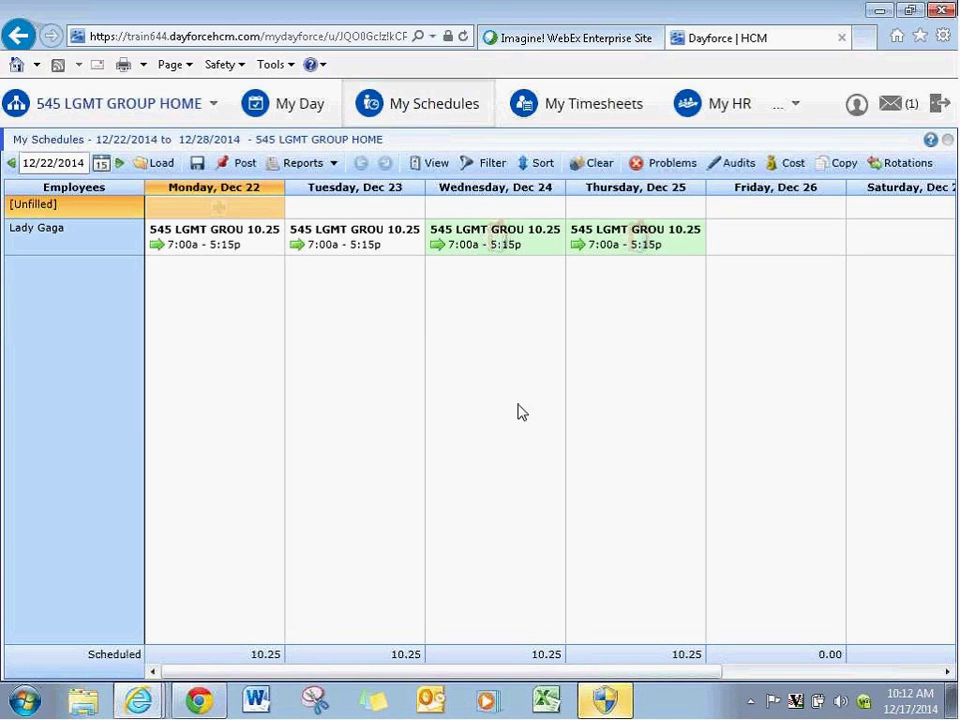
Delete the employee's Monday through Thursday shifts, Dec 22 to Dec 25, and save the schedule.
click(170, 237)
click(251, 238)
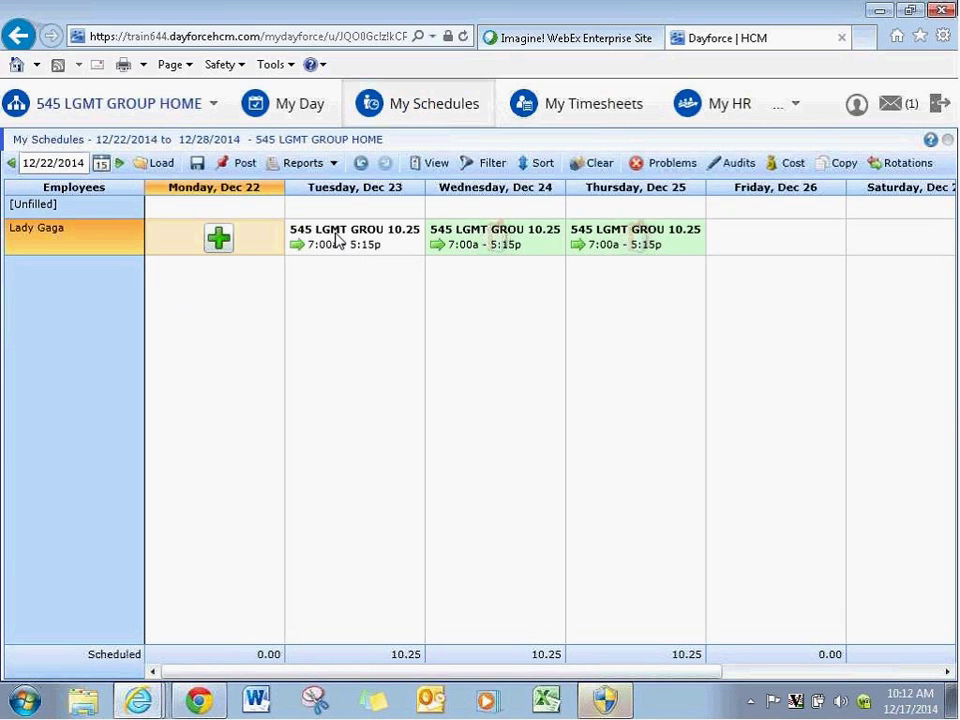
click(392, 243)
click(393, 240)
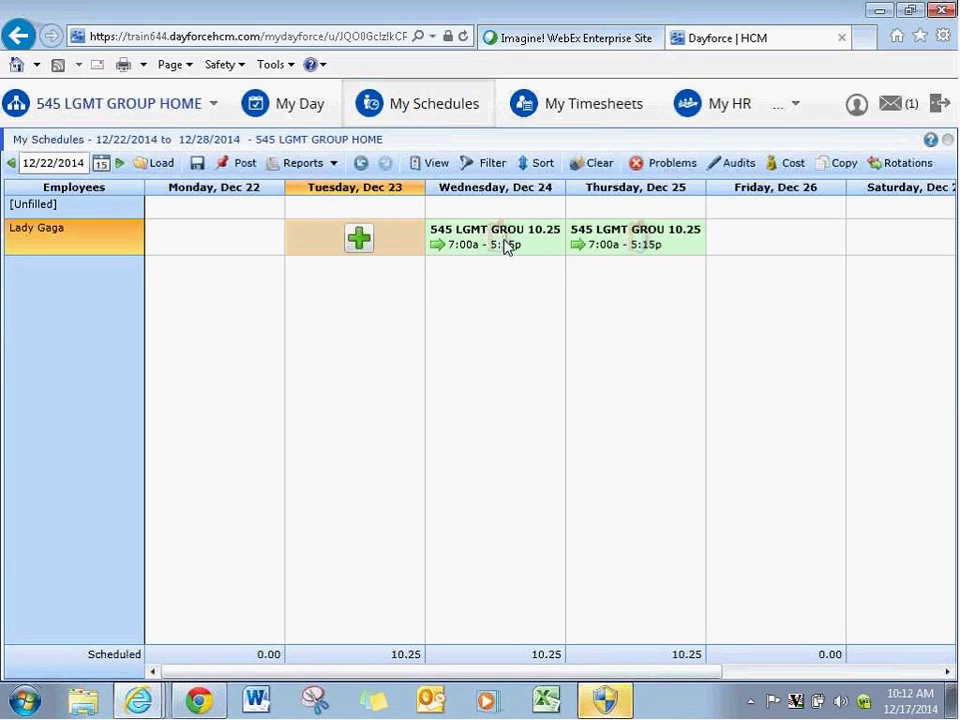
click(536, 243)
click(534, 238)
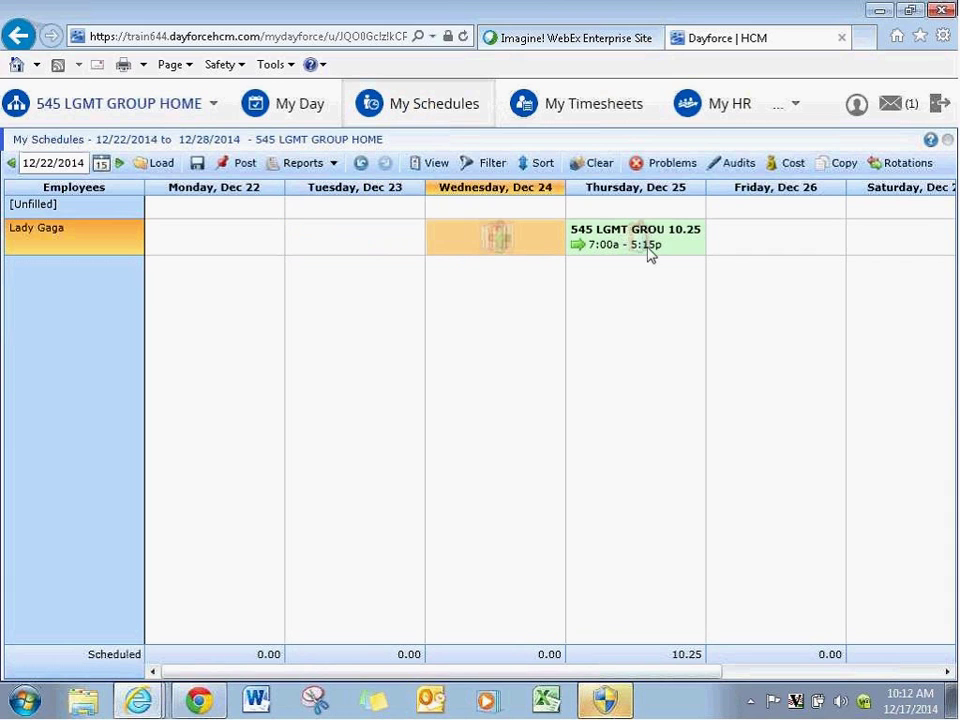
click(649, 250)
click(675, 240)
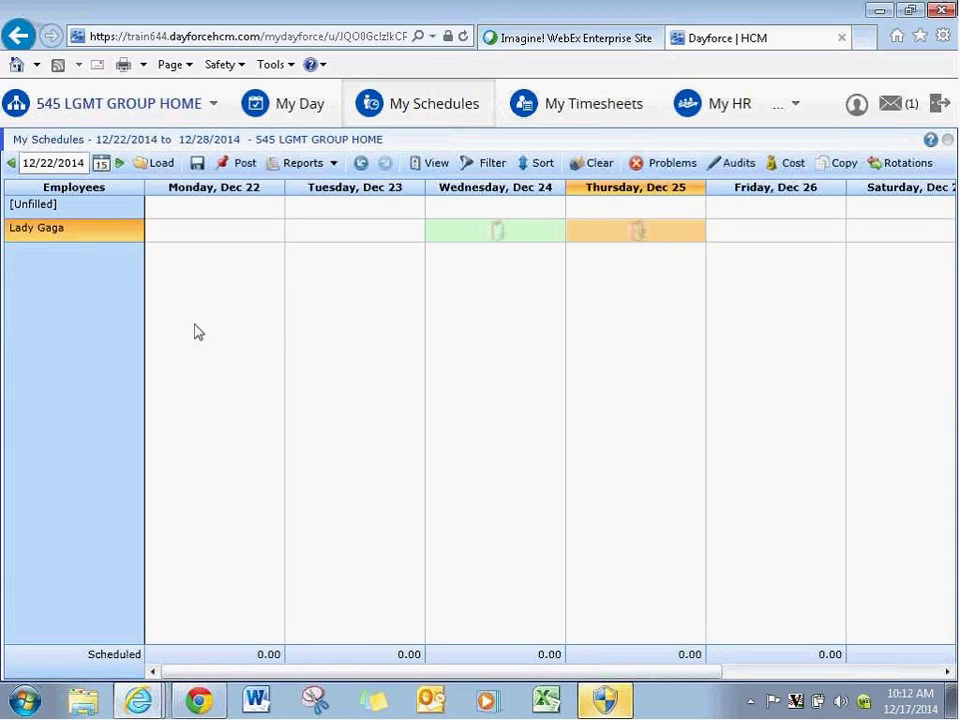
click(197, 164)
Load the week of 12/15/2014 and delete the employee's Tuesday, Dec 16 shift.
click(12, 163)
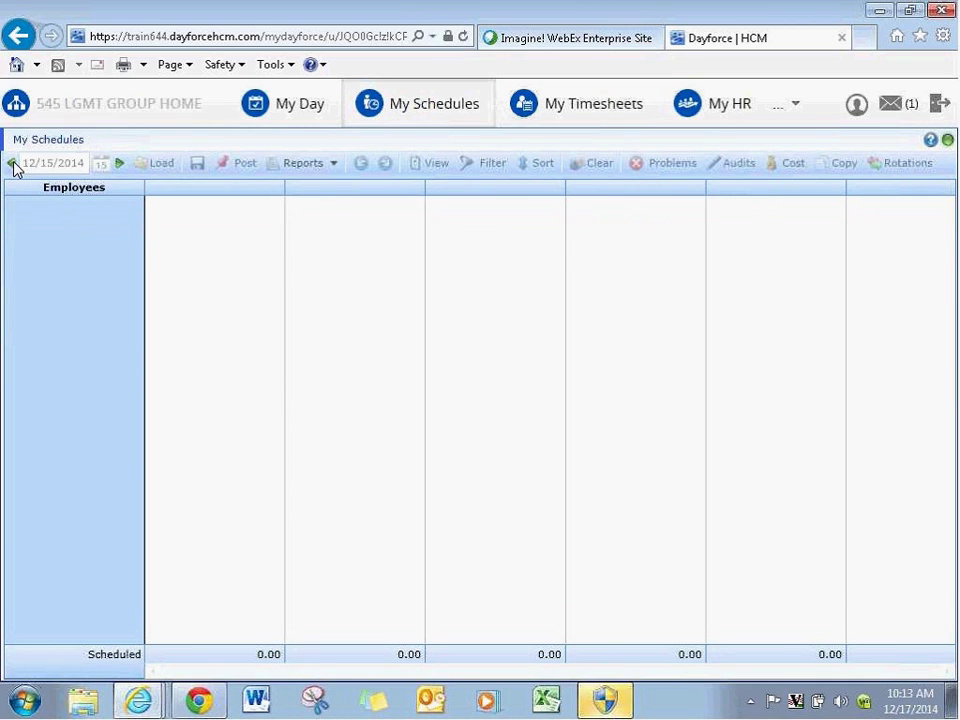
mouse_move(364, 242)
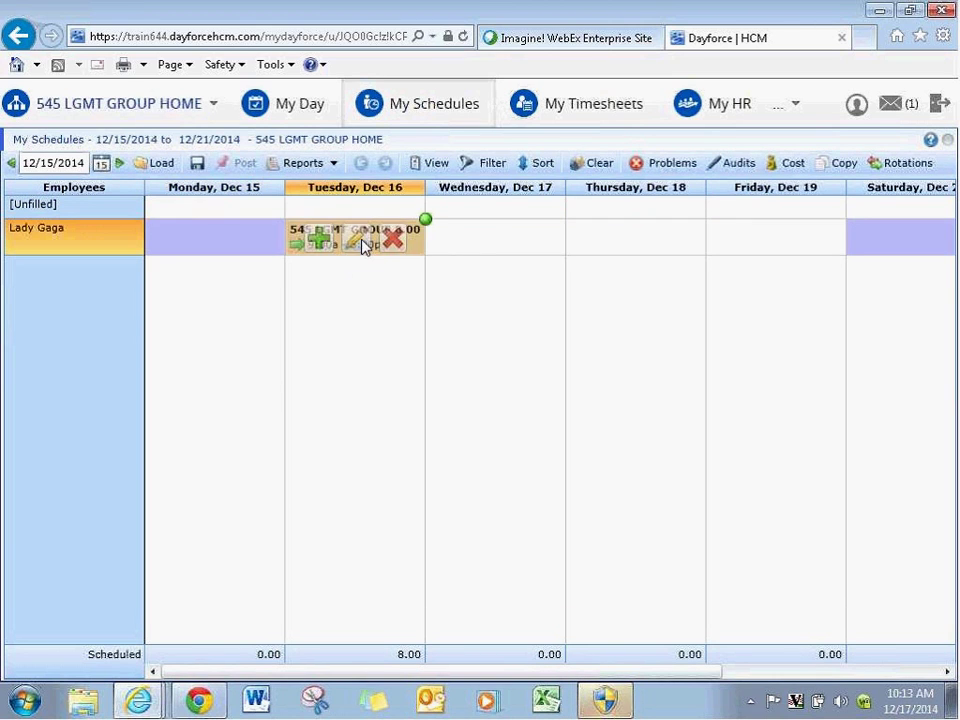
click(392, 236)
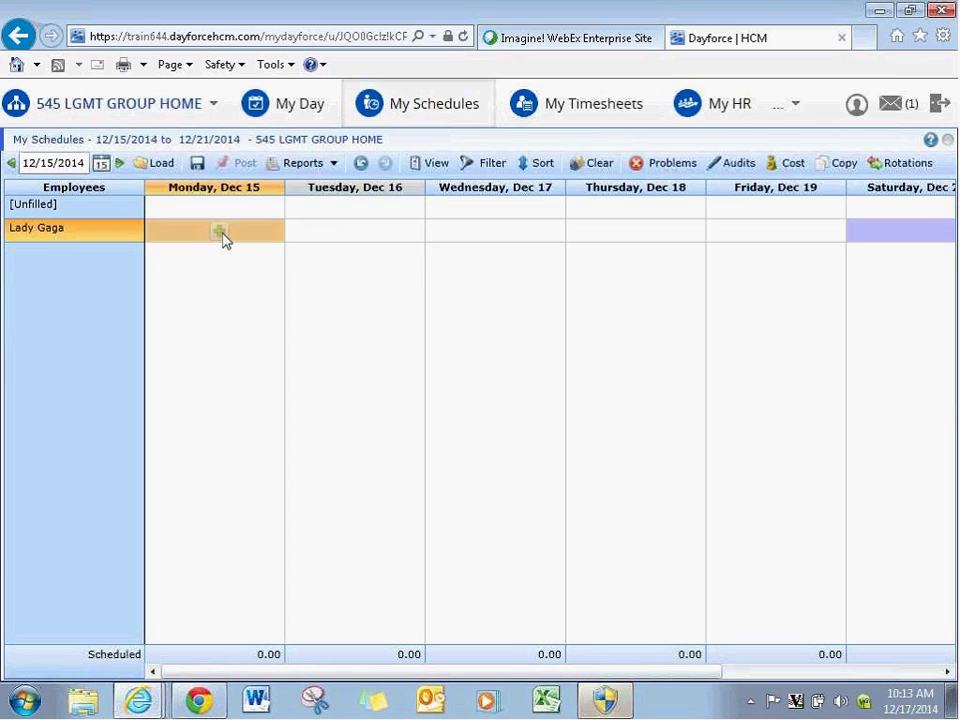
Add a Residential Counselor shift from 9:00a to 5:00p for the employee on Monday, Dec 15.
click(221, 235)
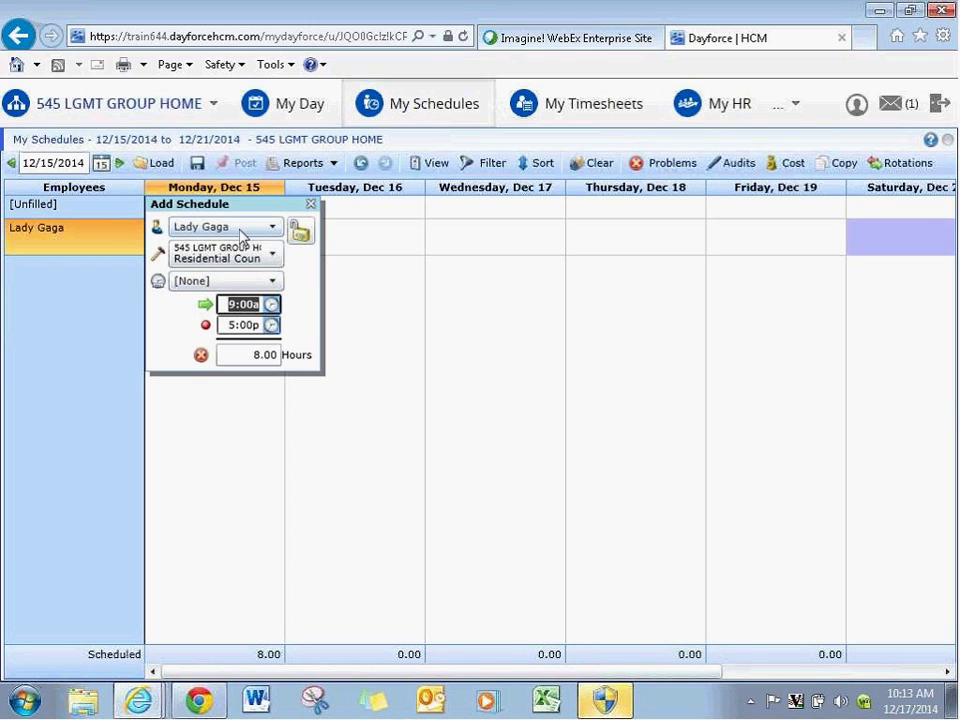
click(343, 274)
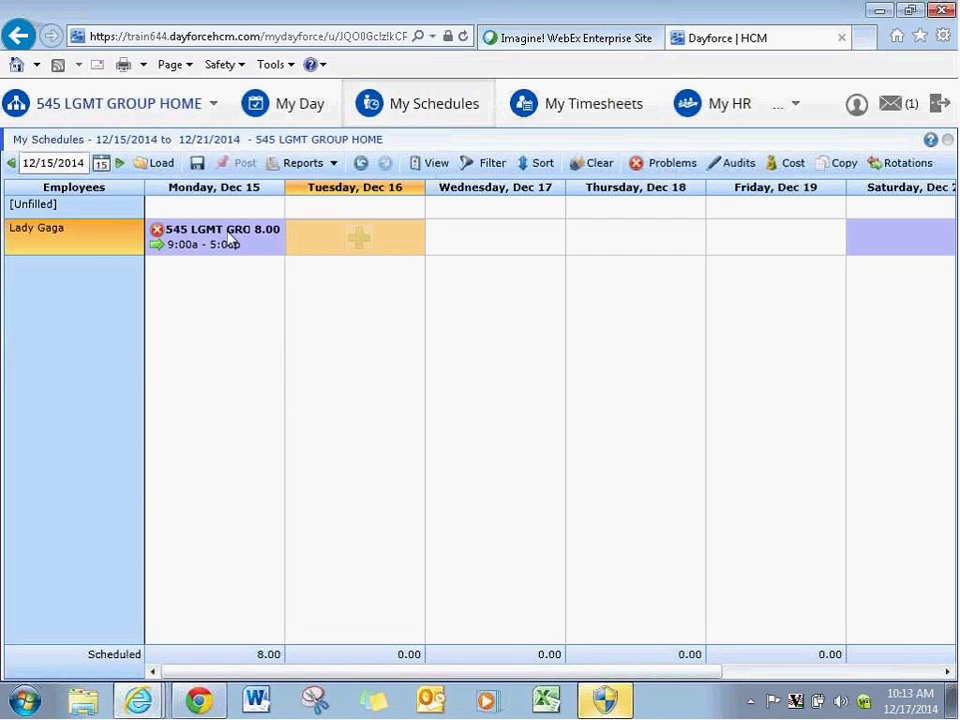
mouse_move(218, 242)
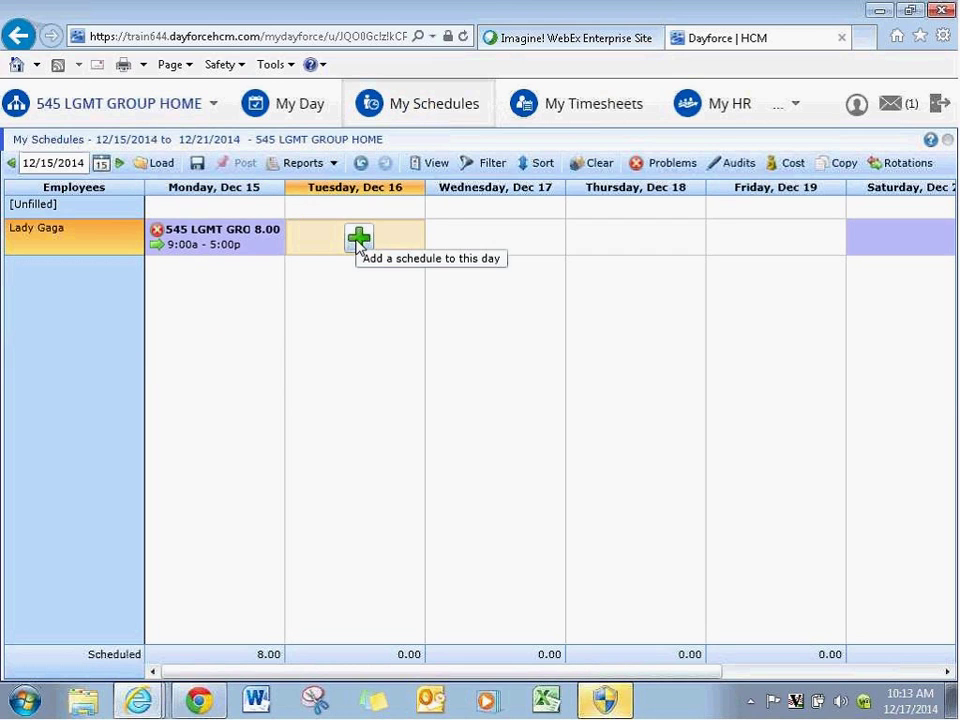
Add a shift on Tuesday, Dec 16 with the WorkSleep Residential Counselor job and the aa - WRK option.
click(358, 238)
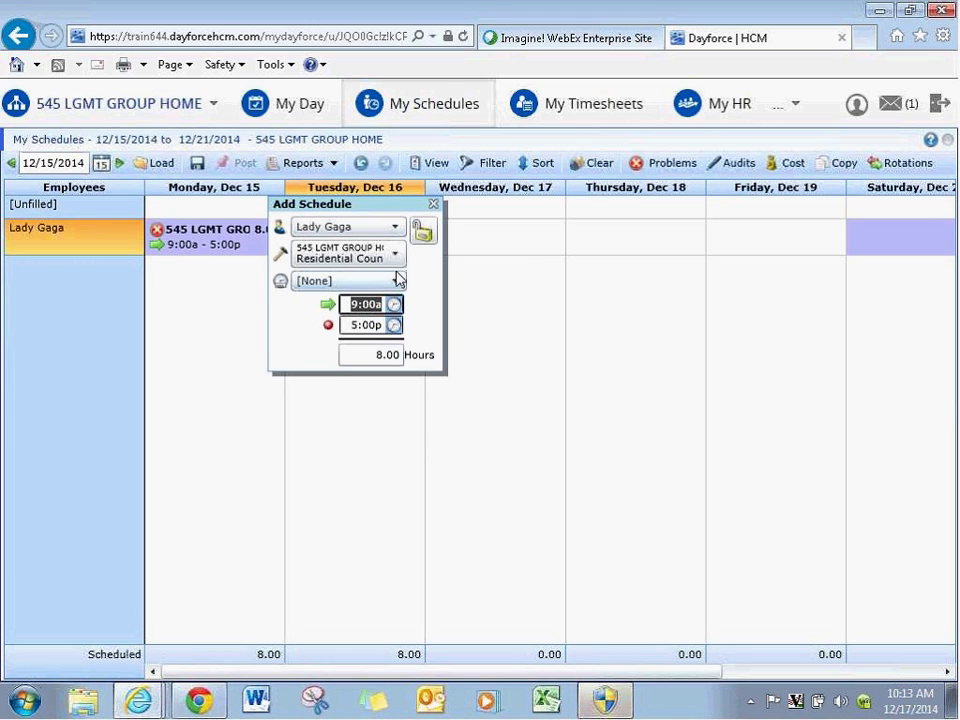
click(396, 254)
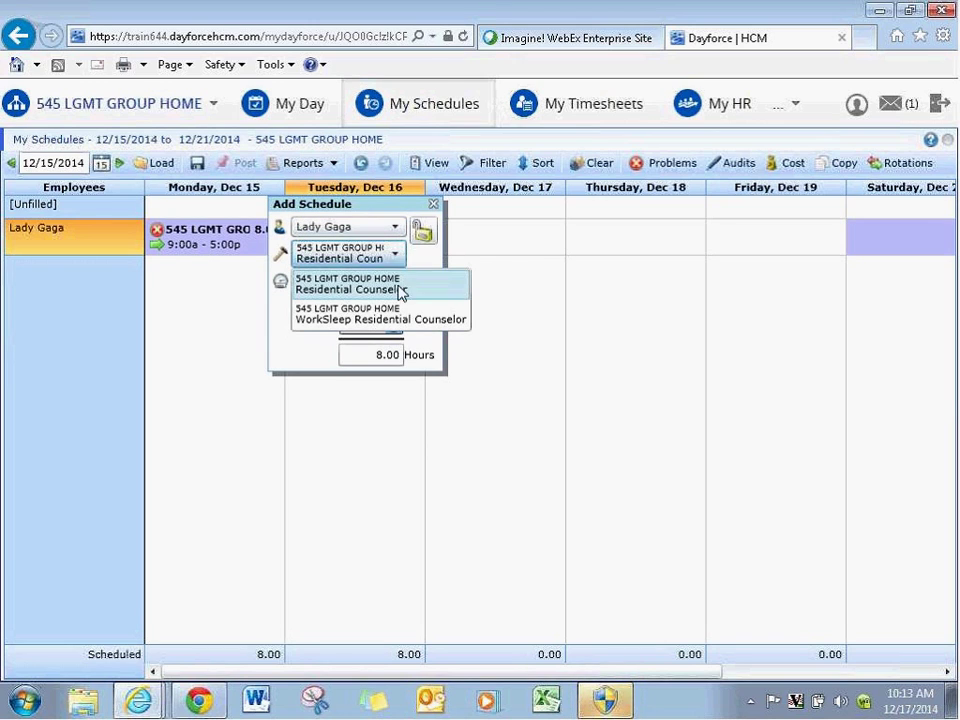
click(391, 318)
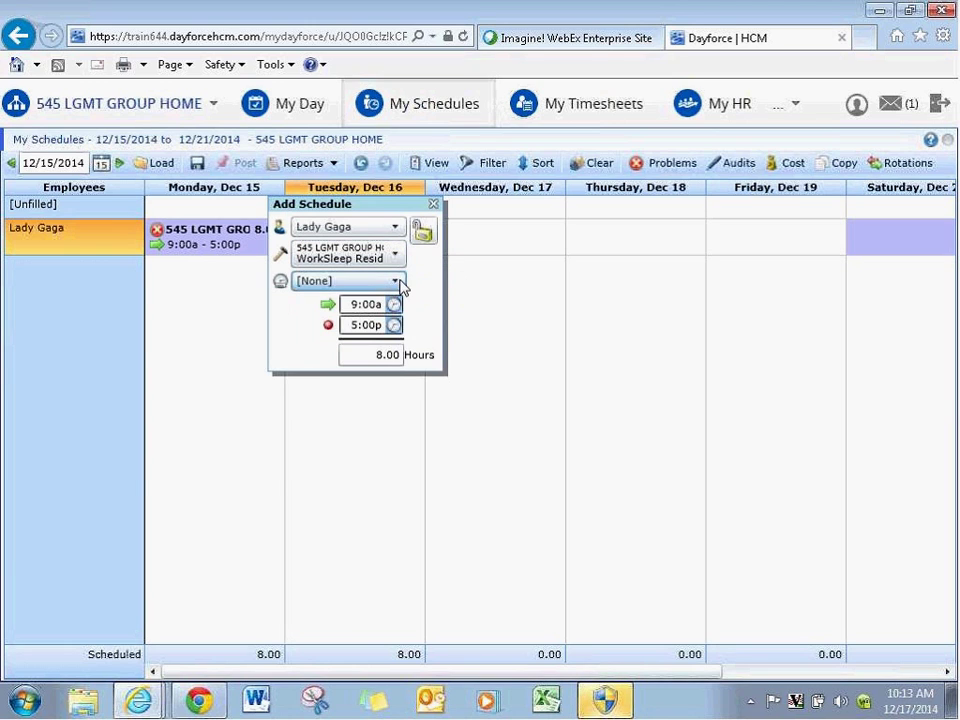
click(397, 282)
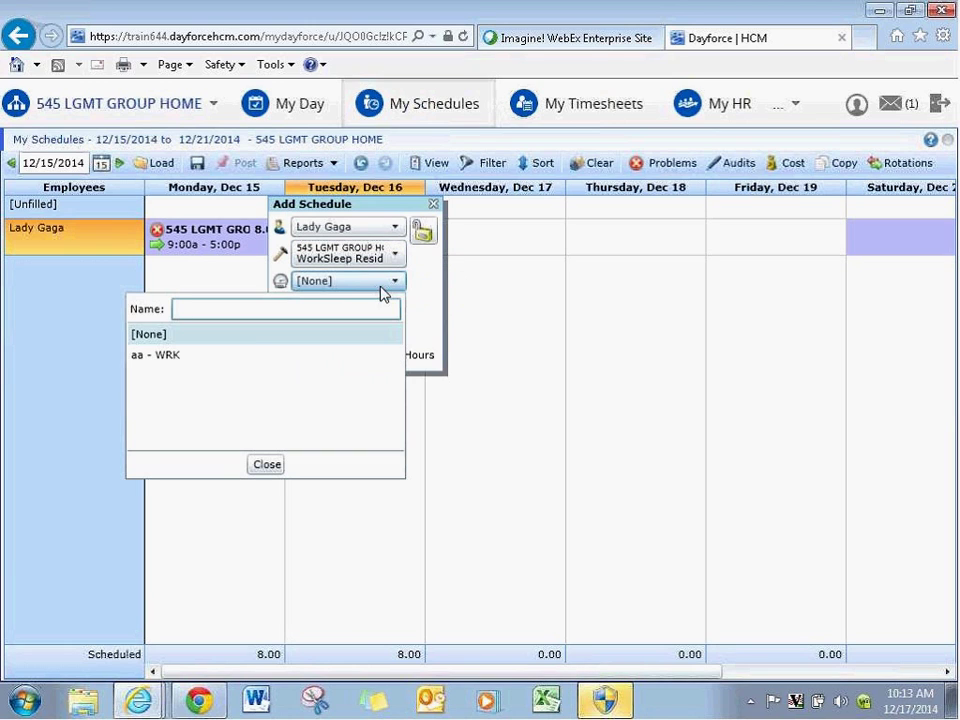
click(202, 358)
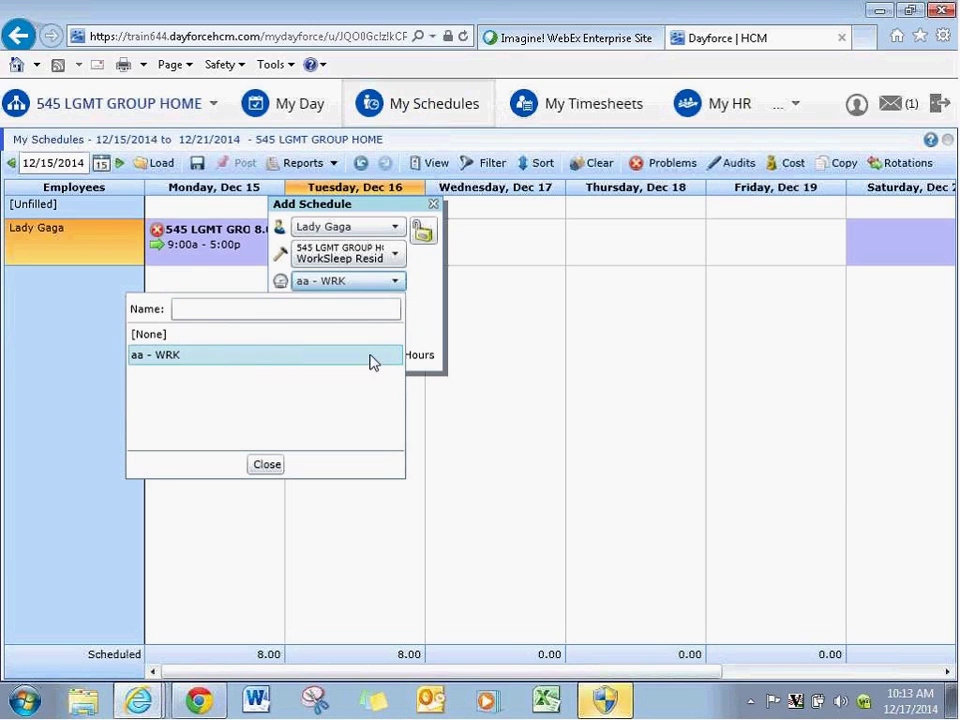
click(279, 474)
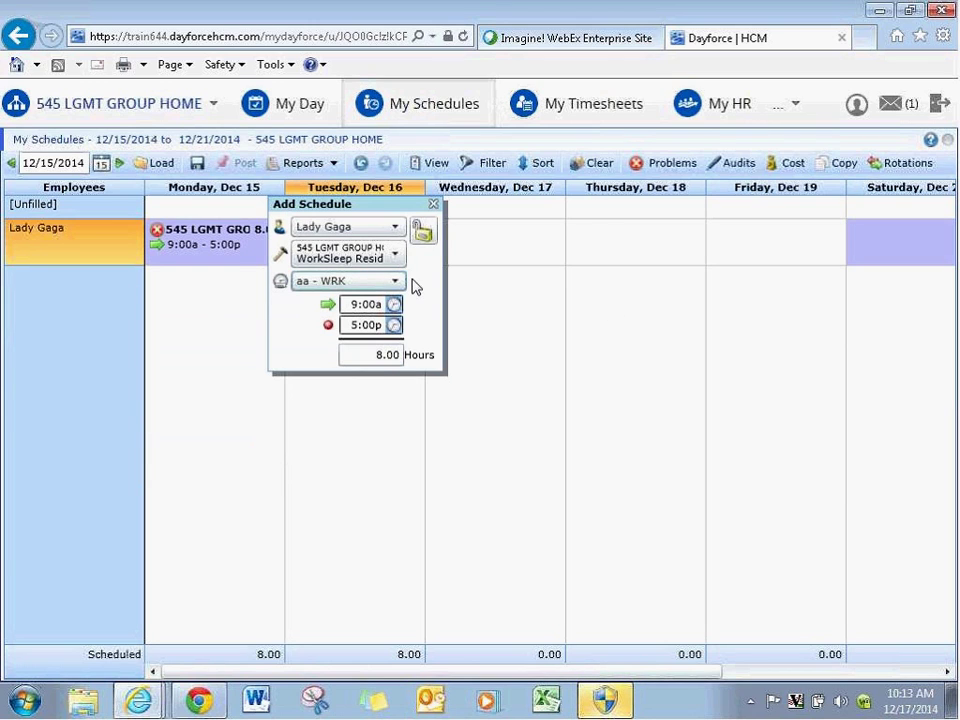
Set the Tuesday, Dec 16 shift to run from 5:00a to 5:00p.
click(358, 305)
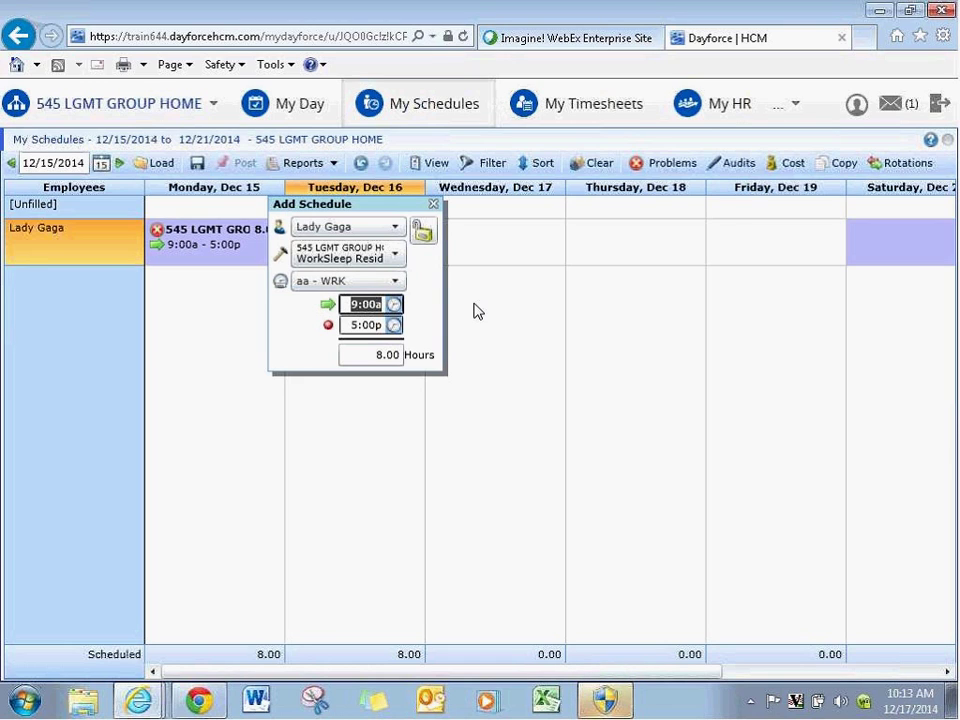
text(5a)
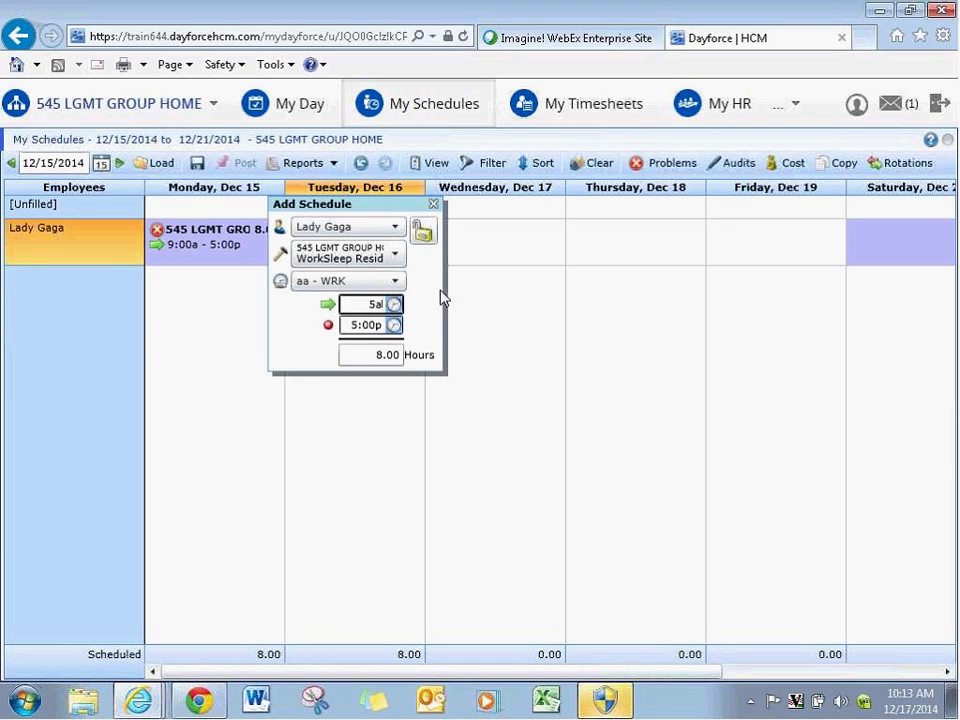
key(Tab)
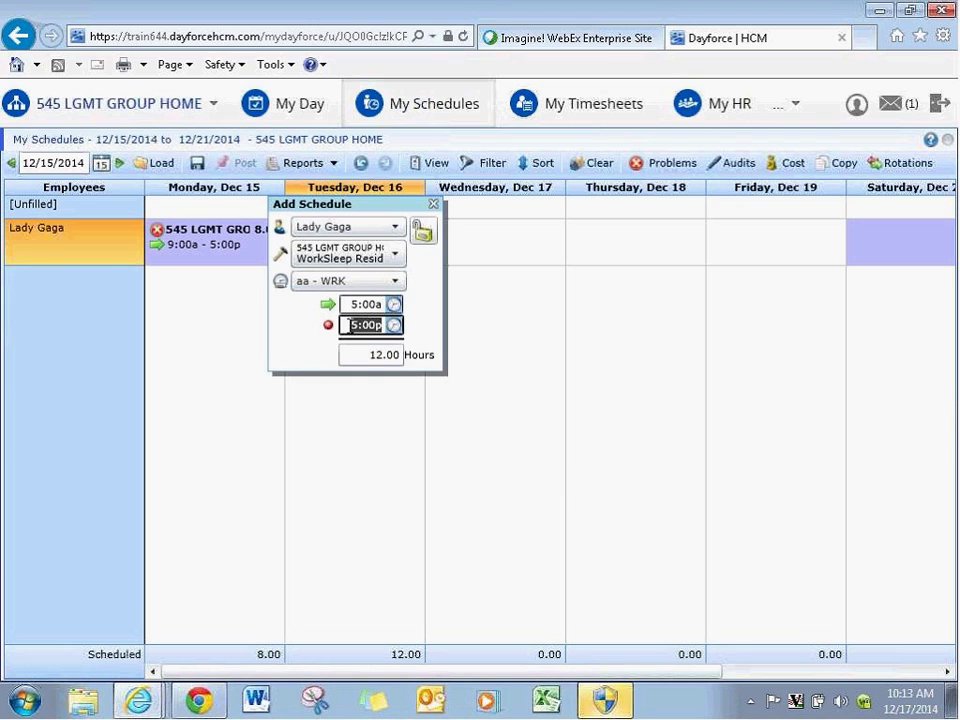
click(396, 329)
text(5p)
key(Tab)
click(518, 470)
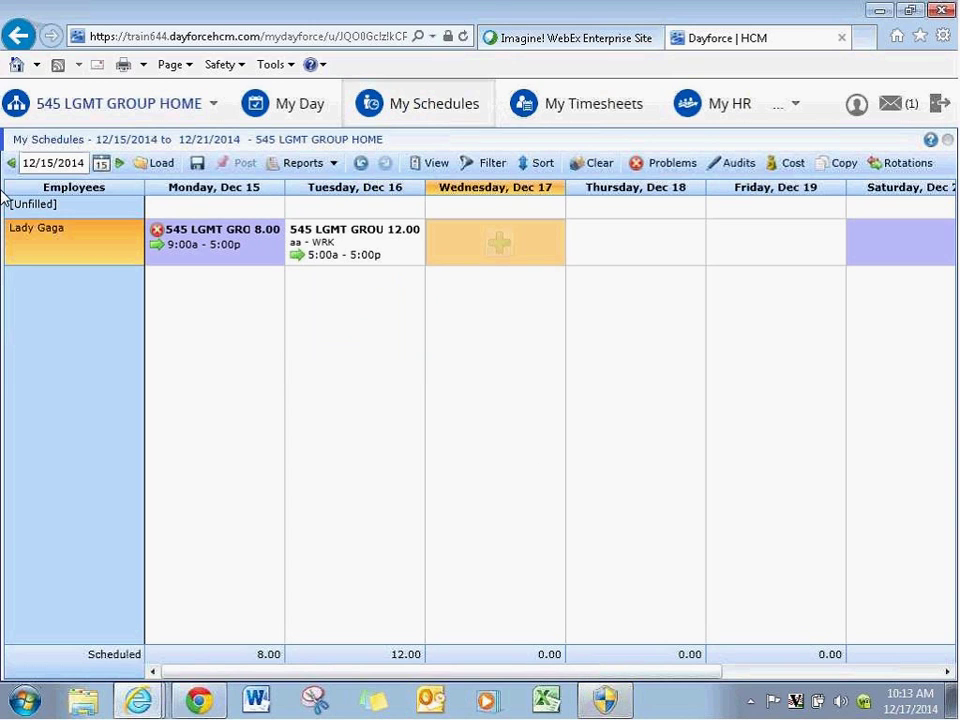
Try to save the schedule, and change the Monday, Dec 15 shift's start time to 8:45a.
click(197, 163)
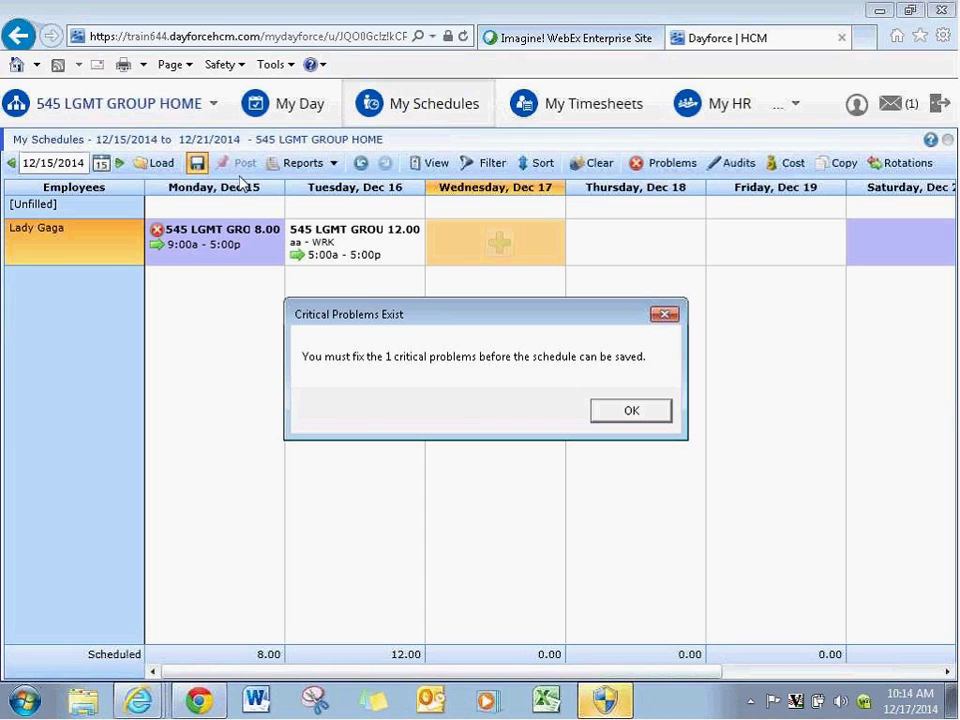
click(650, 420)
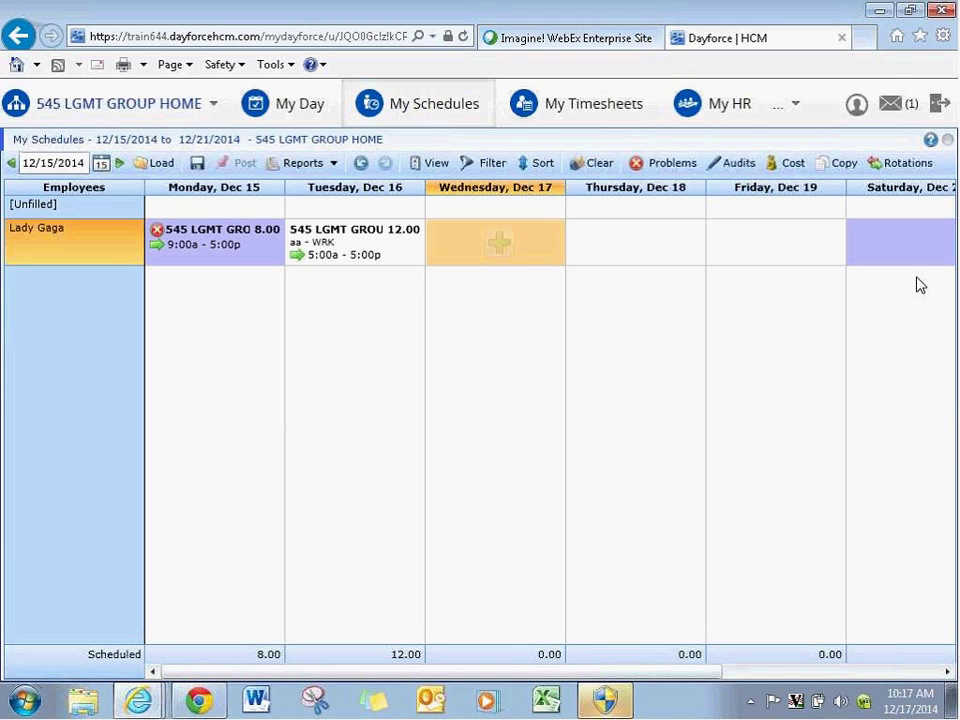
click(360, 312)
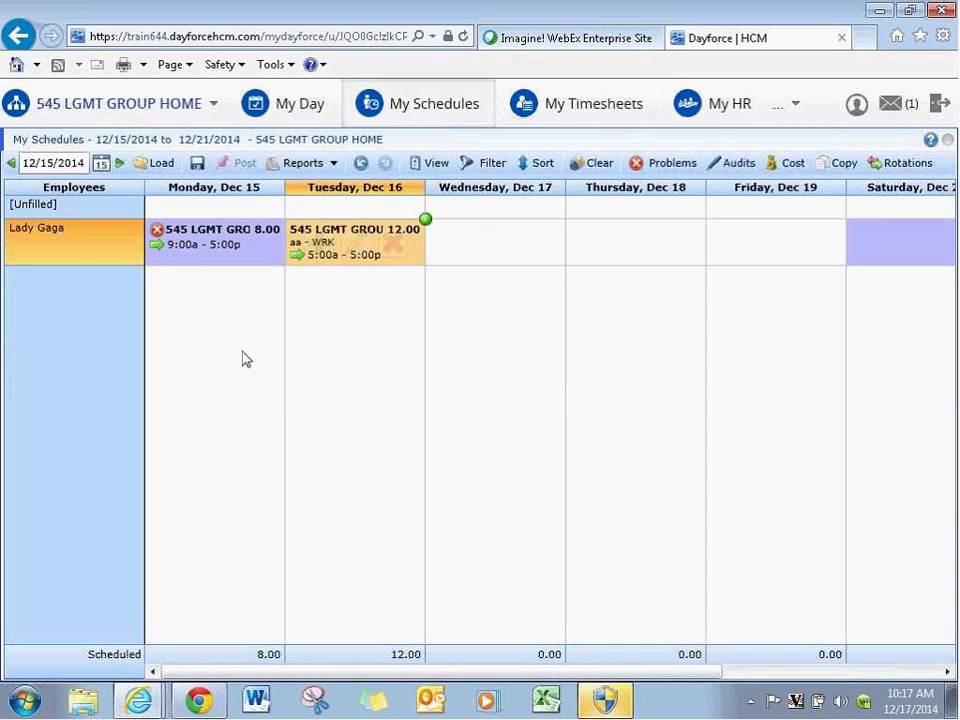
click(242, 358)
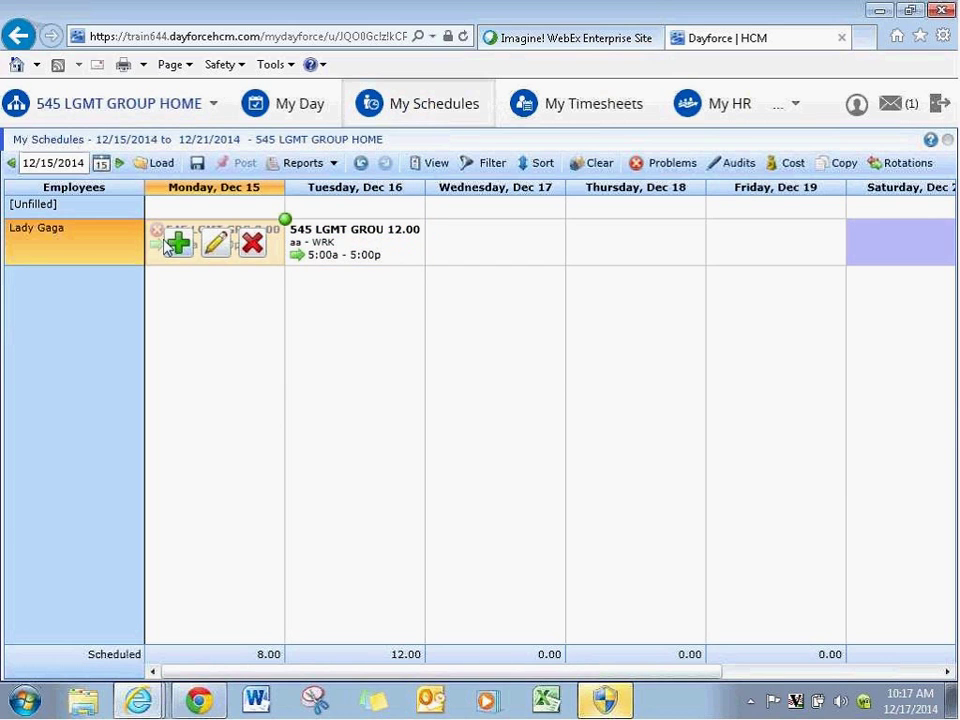
click(216, 244)
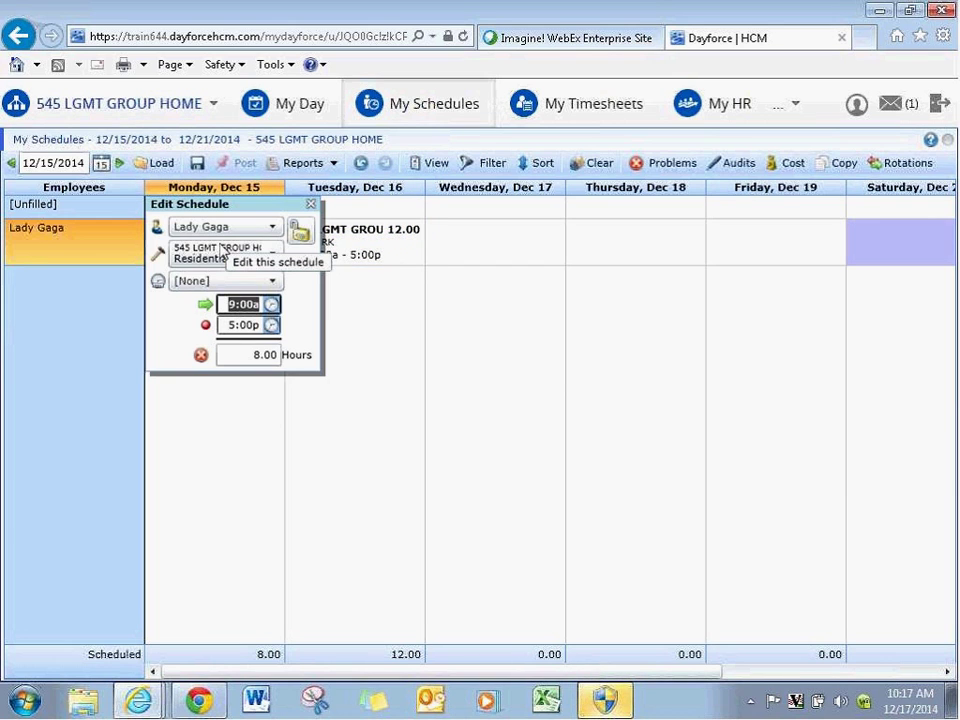
click(270, 306)
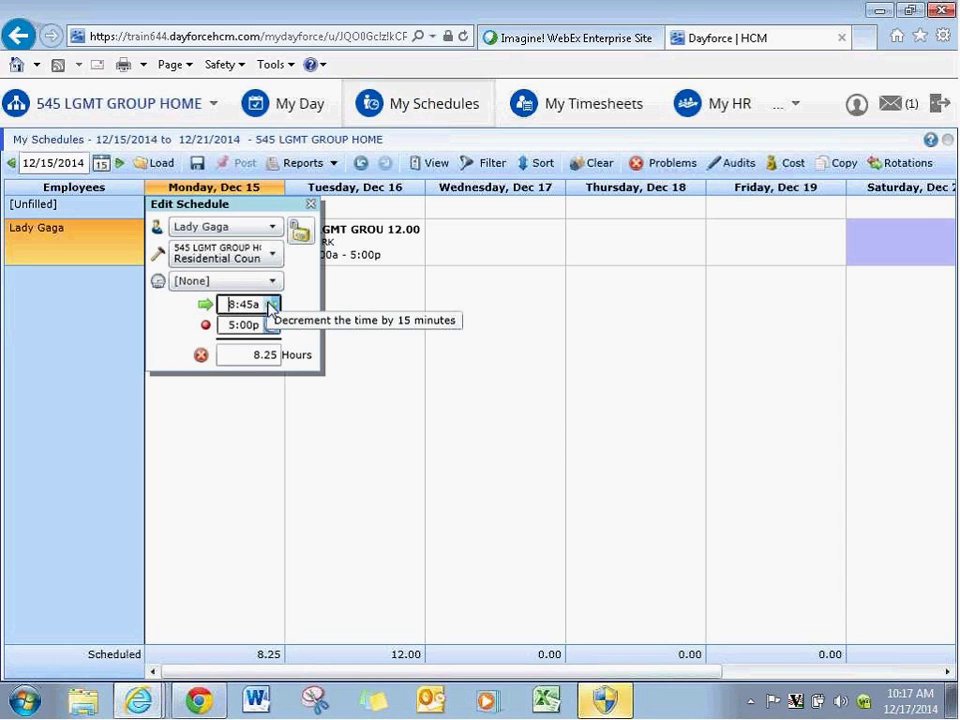
click(302, 394)
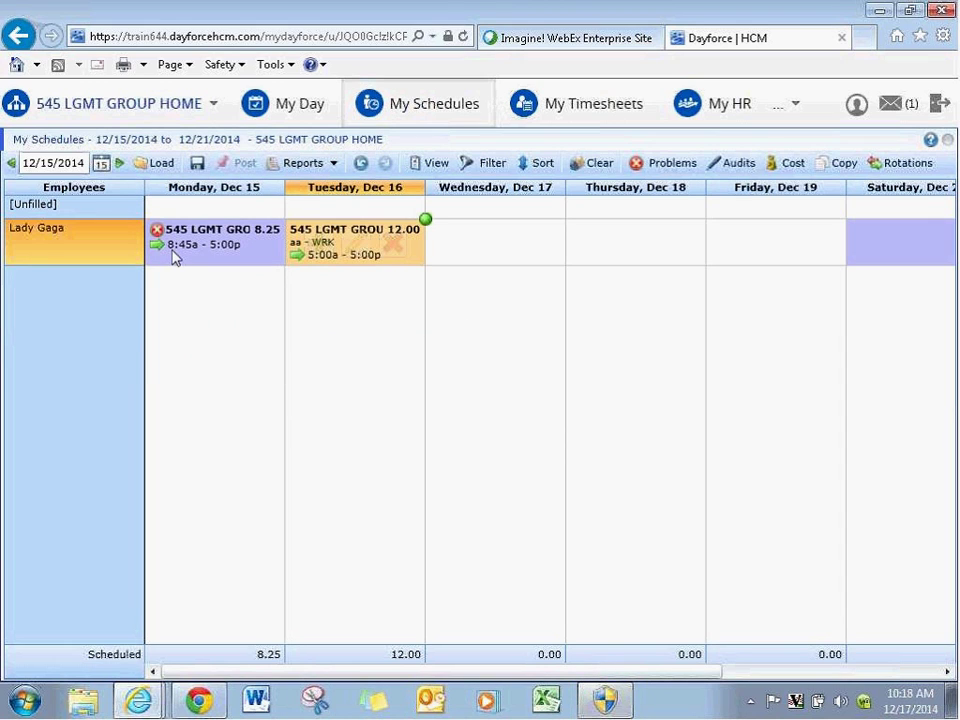
Delete the Monday, Dec 15 shift and save the schedule.
click(210, 243)
click(253, 243)
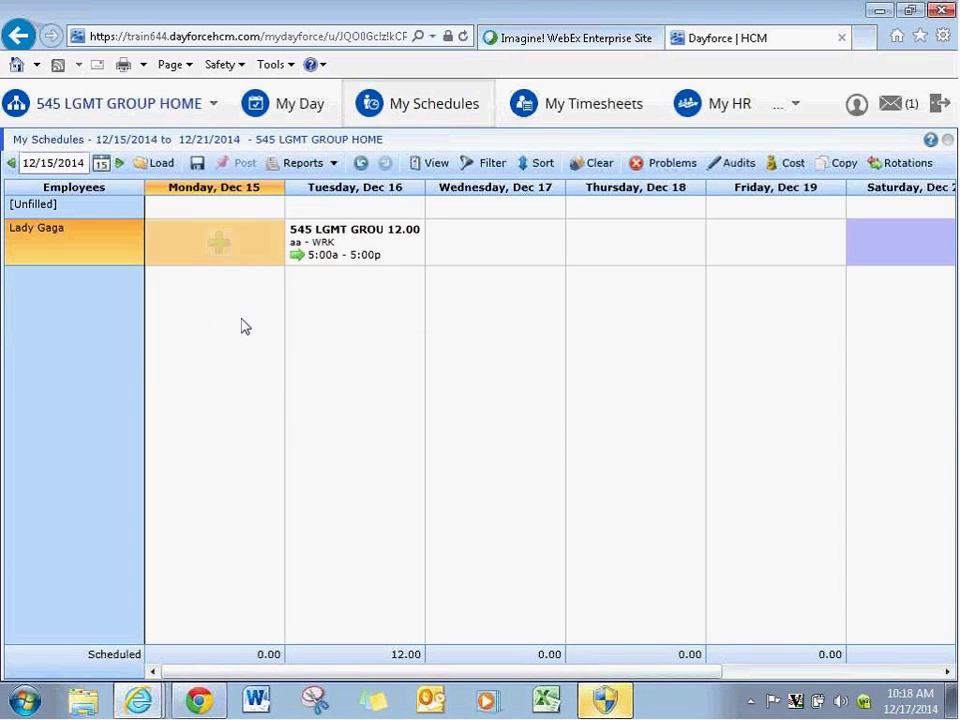
click(197, 164)
Copy the schedule from the week of 12/15/2014 into the week of 12/22/2014.
click(118, 165)
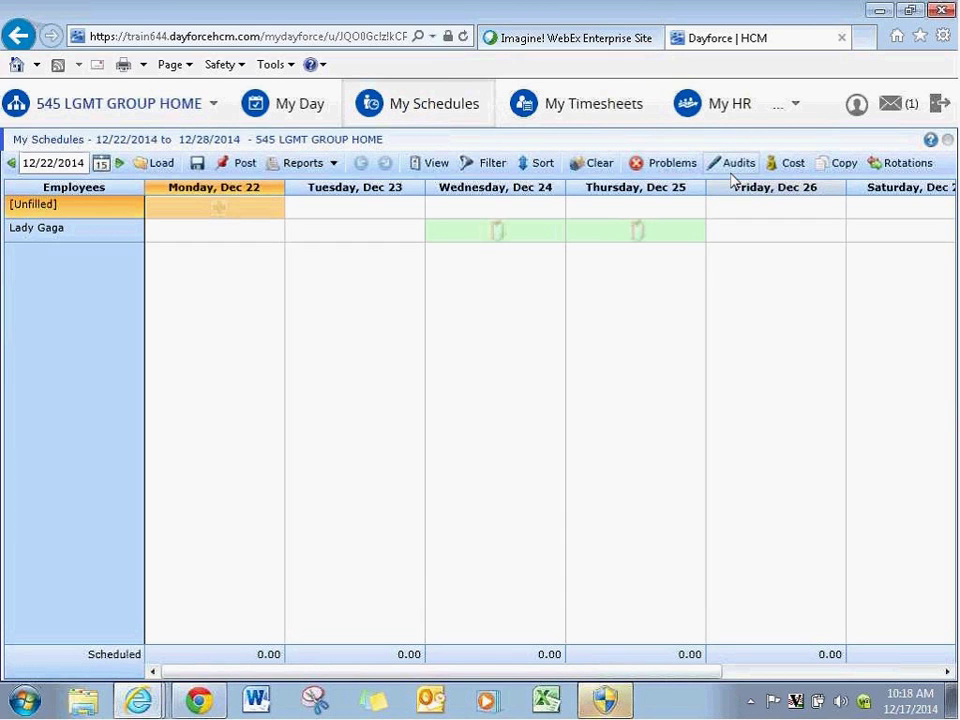
click(828, 164)
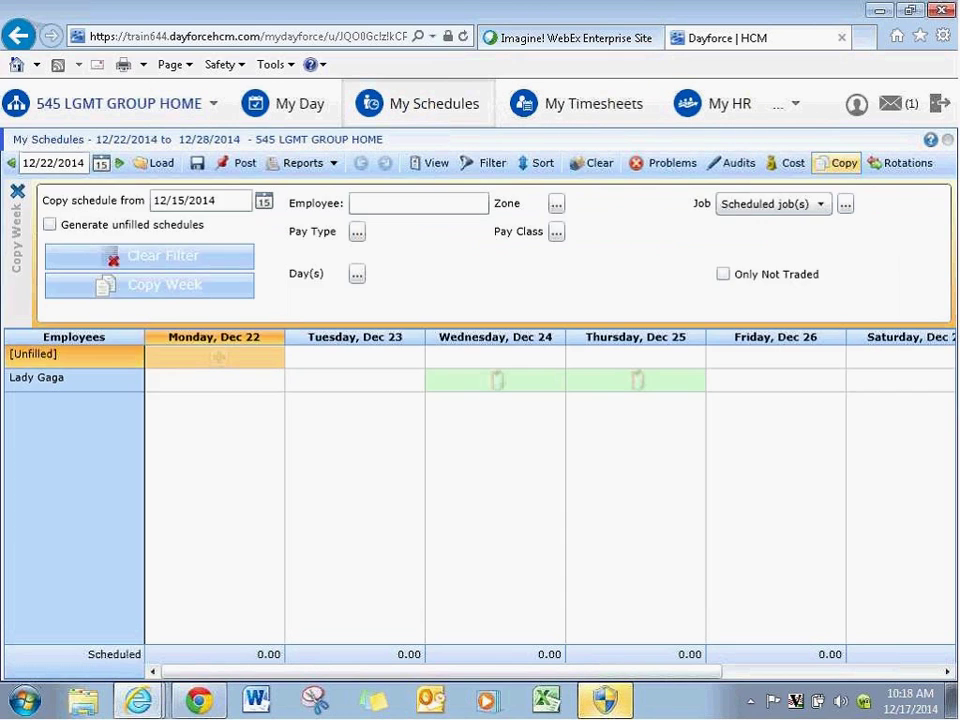
click(265, 202)
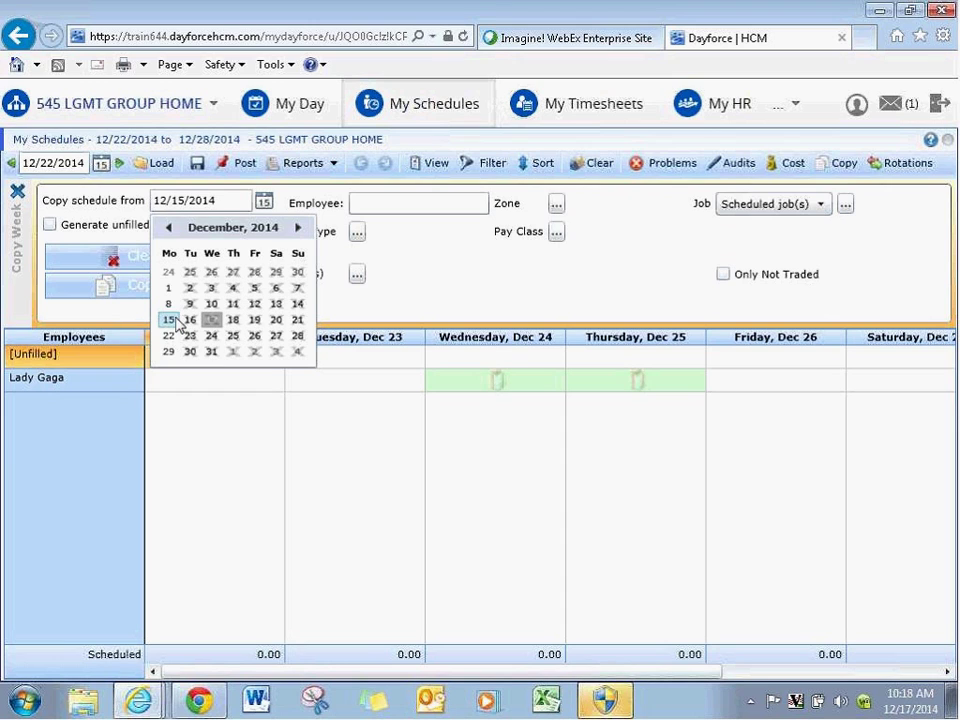
click(170, 320)
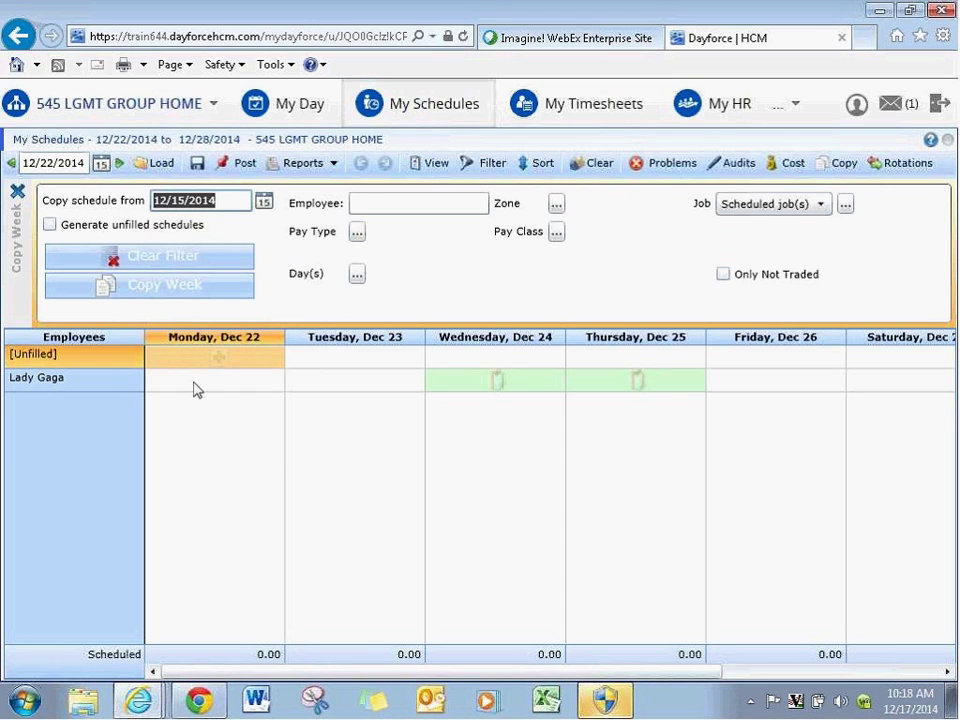
click(160, 289)
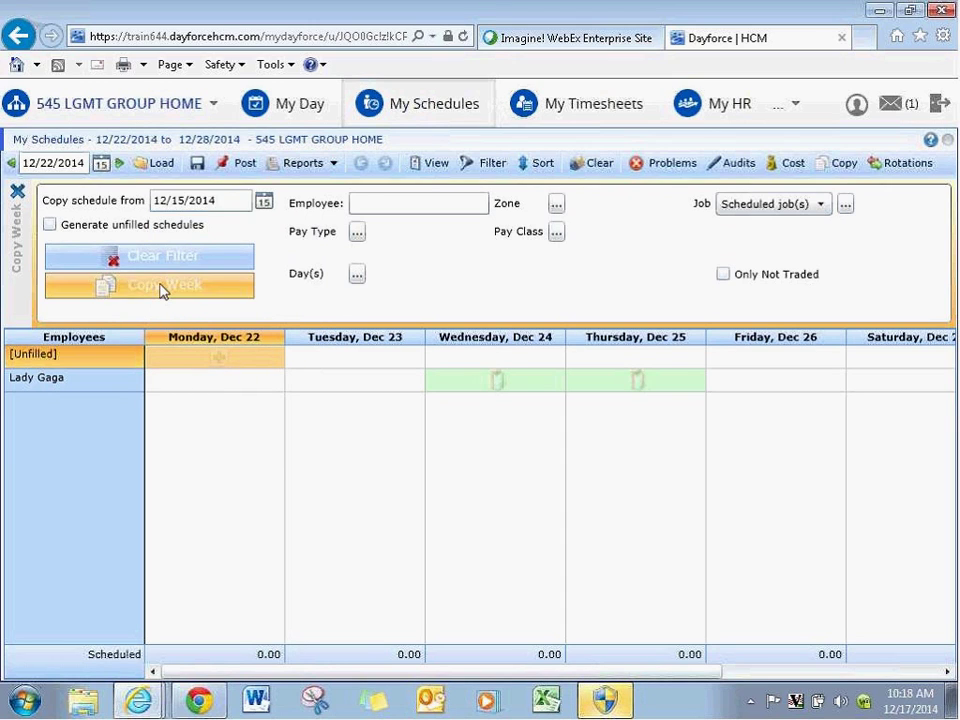
click(17, 191)
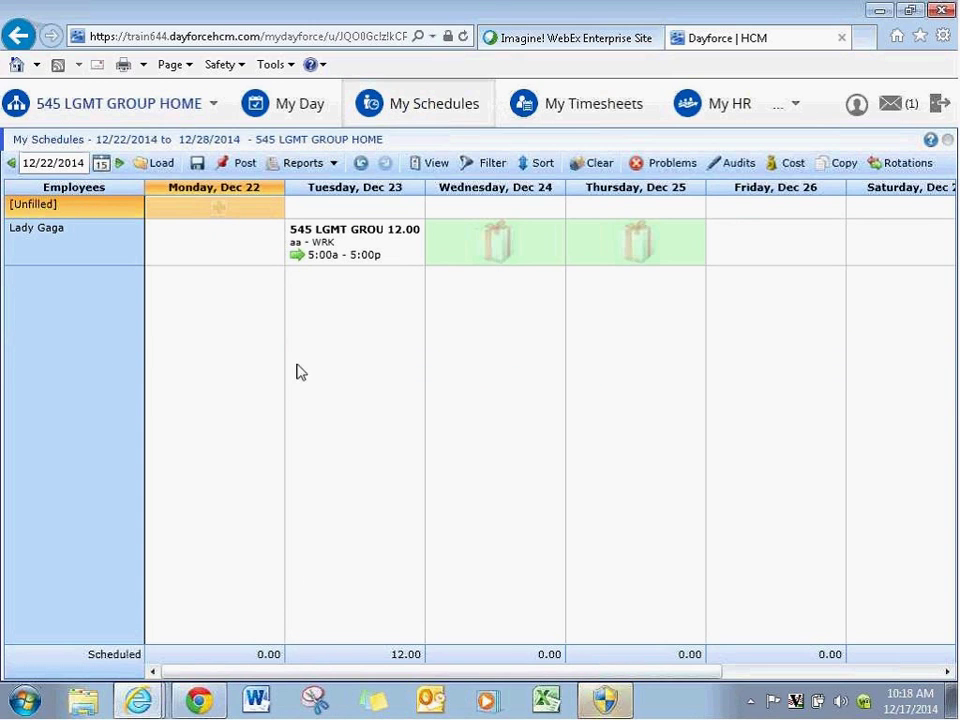
Save the schedule for the week of 12/22/2014 and post it so others can view it.
click(199, 165)
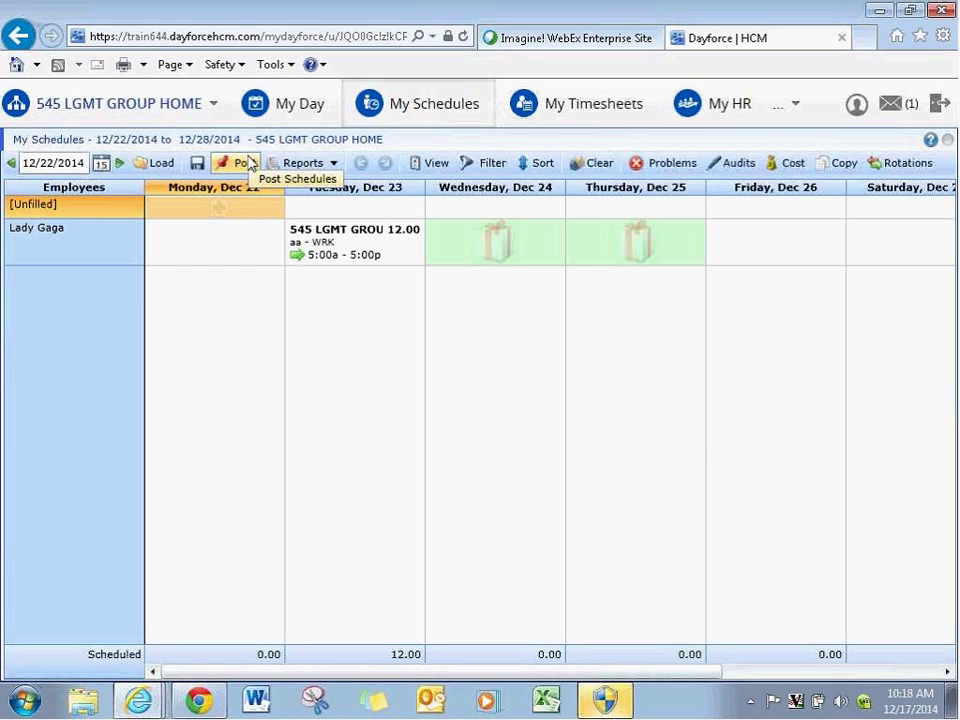
click(248, 164)
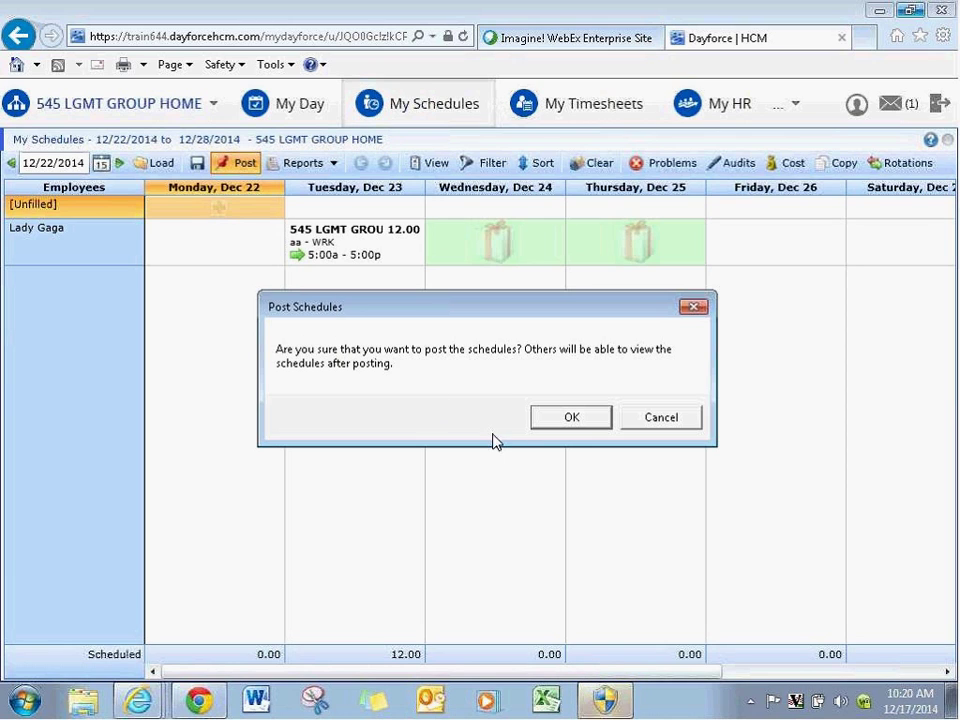
click(569, 424)
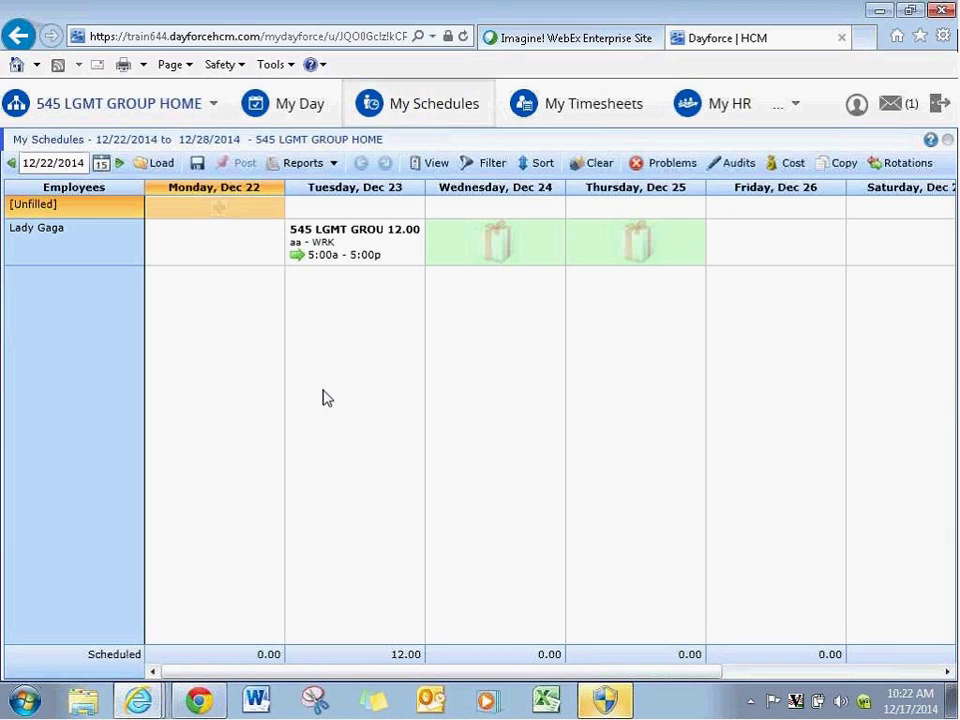
Copy the schedule from the week of 12/22/2014 into the week of 12/29/2014.
click(118, 163)
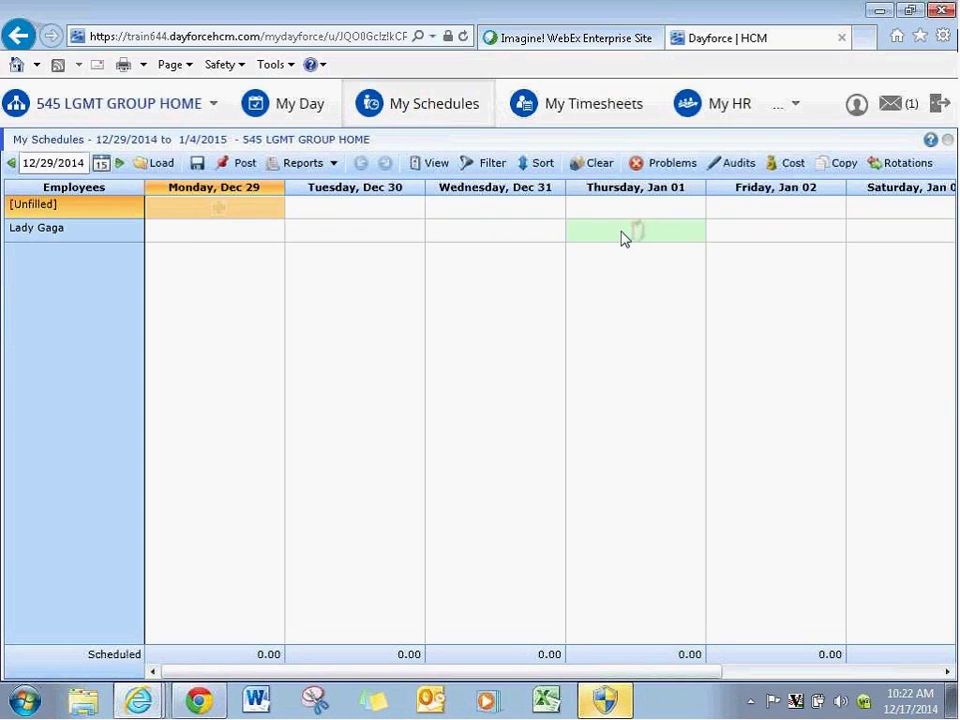
click(843, 163)
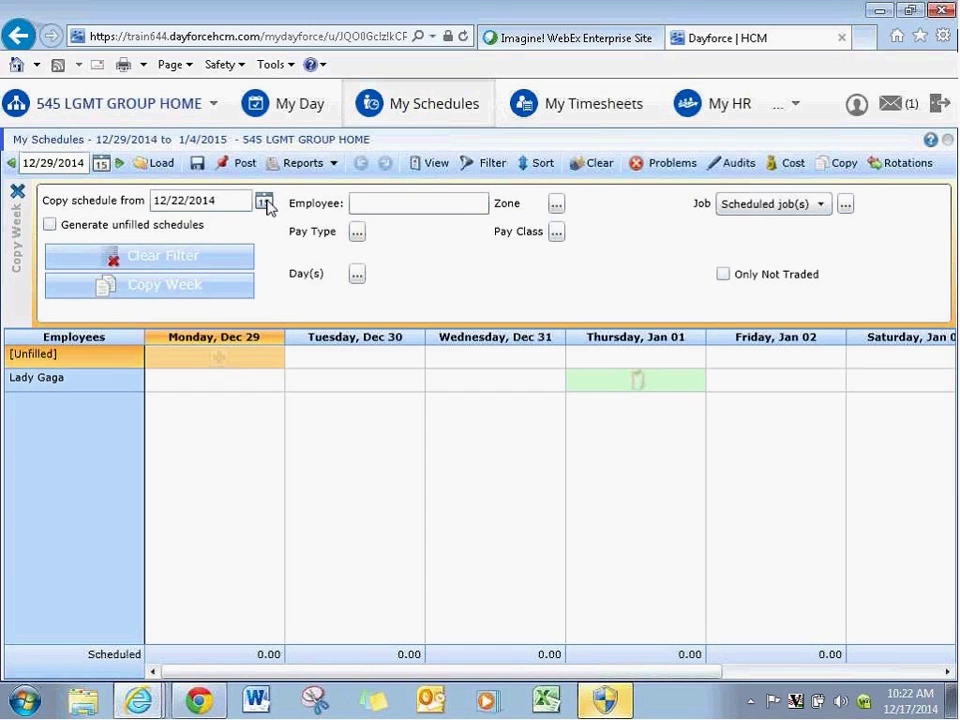
click(167, 293)
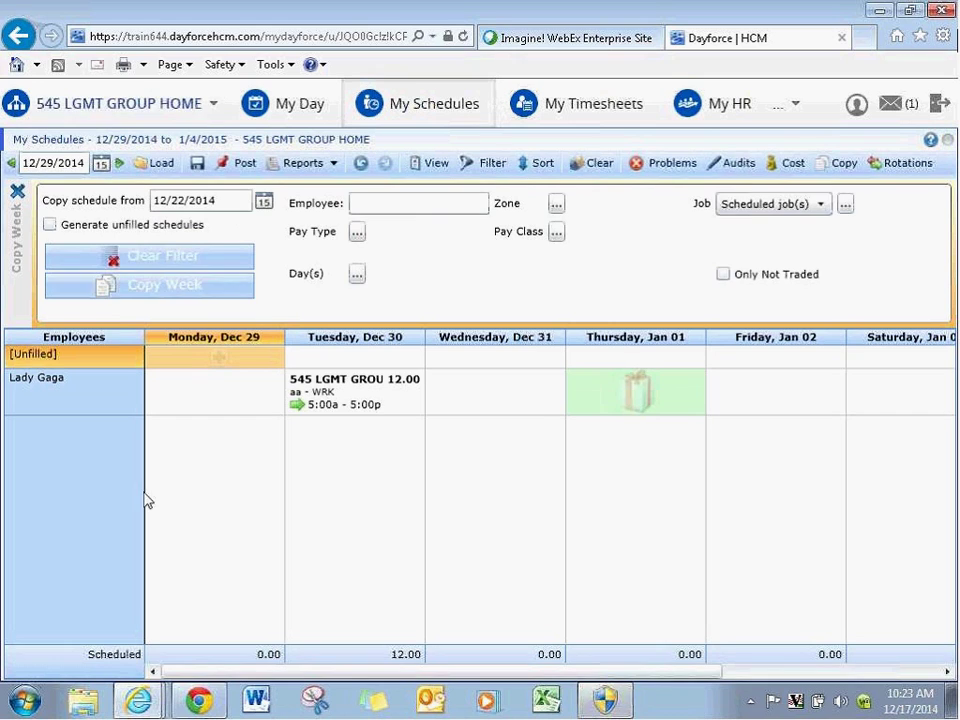
click(17, 191)
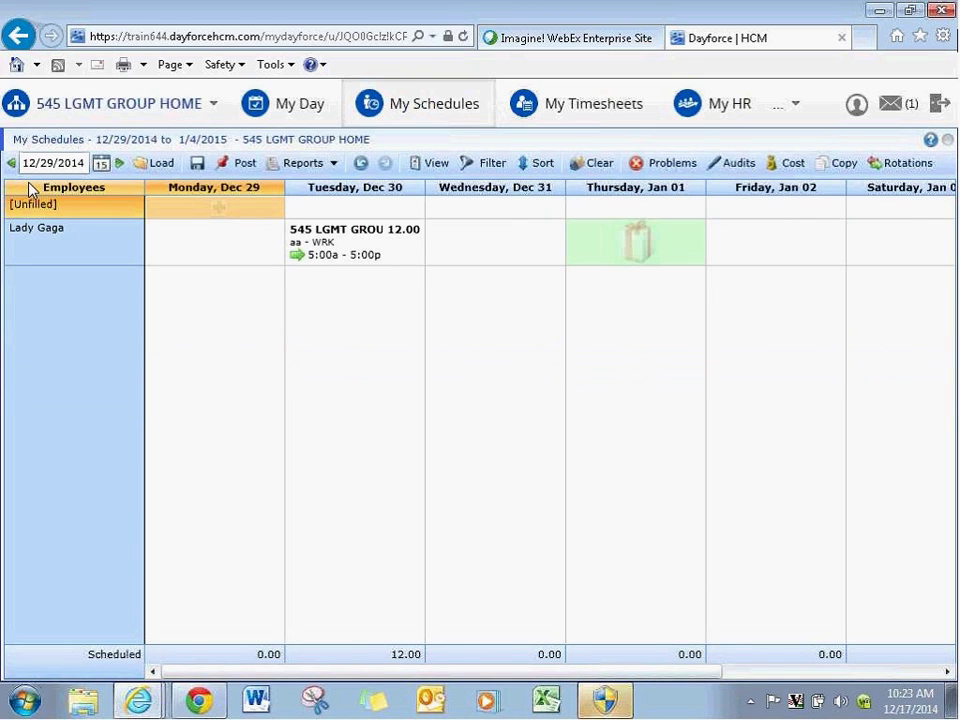